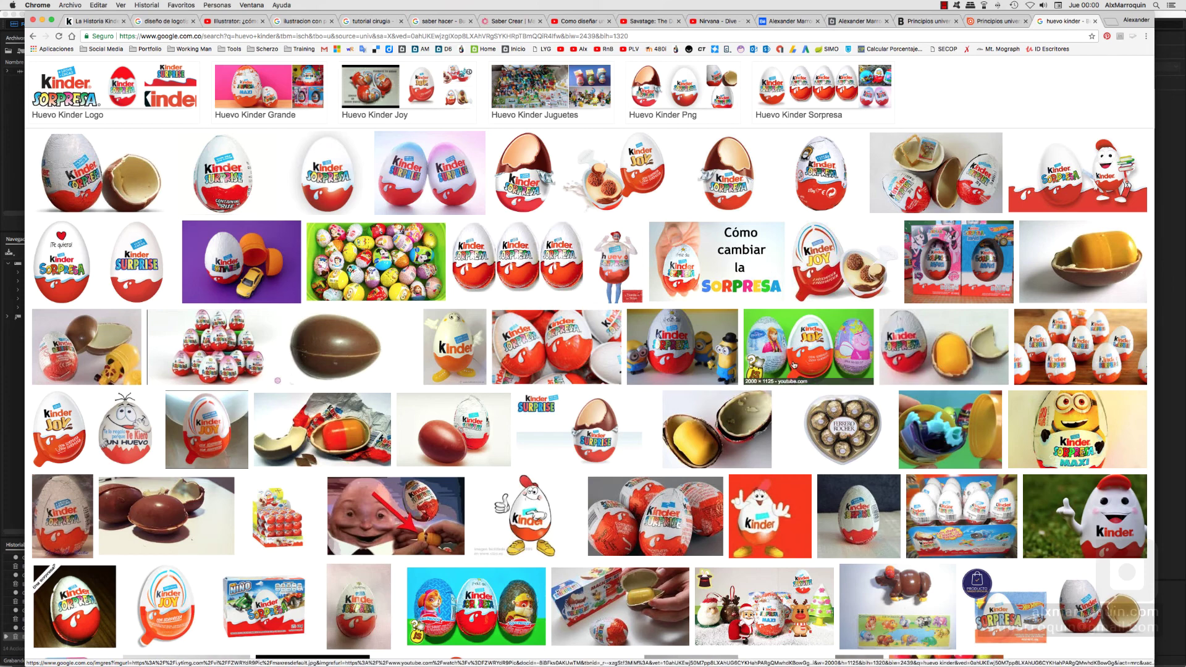
# Search Google Images for "juguetes huevo kinder"
pyautogui.scroll(3, 423, 456)
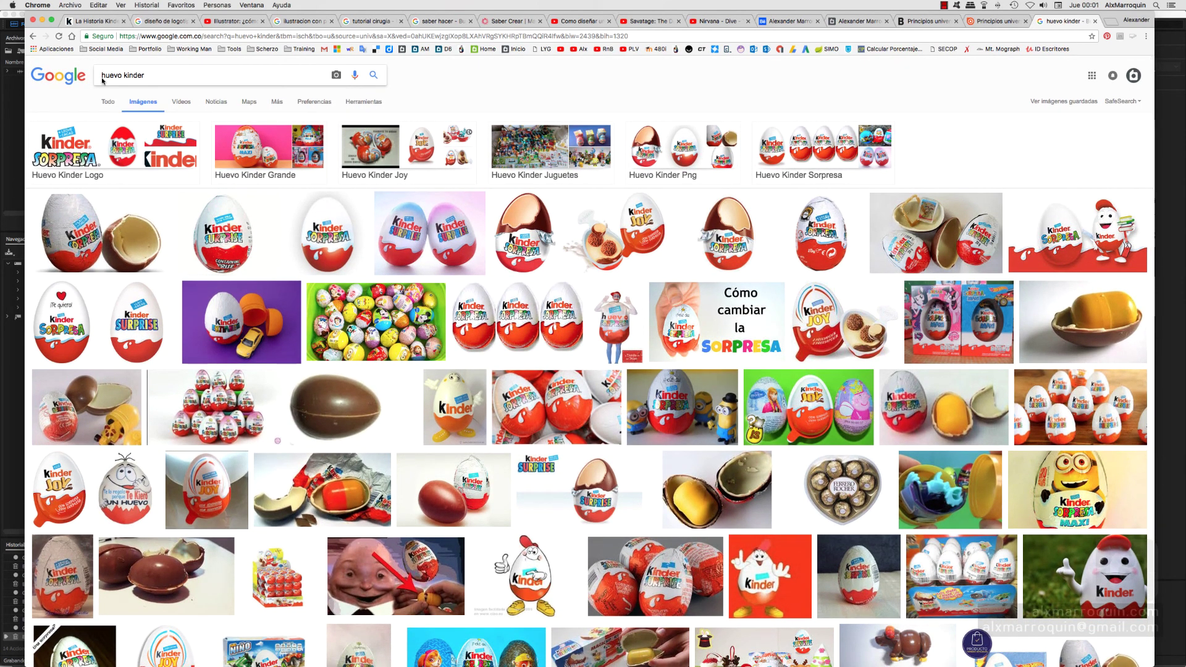
pyautogui.click(103, 79)
pyautogui.write('juguetes')
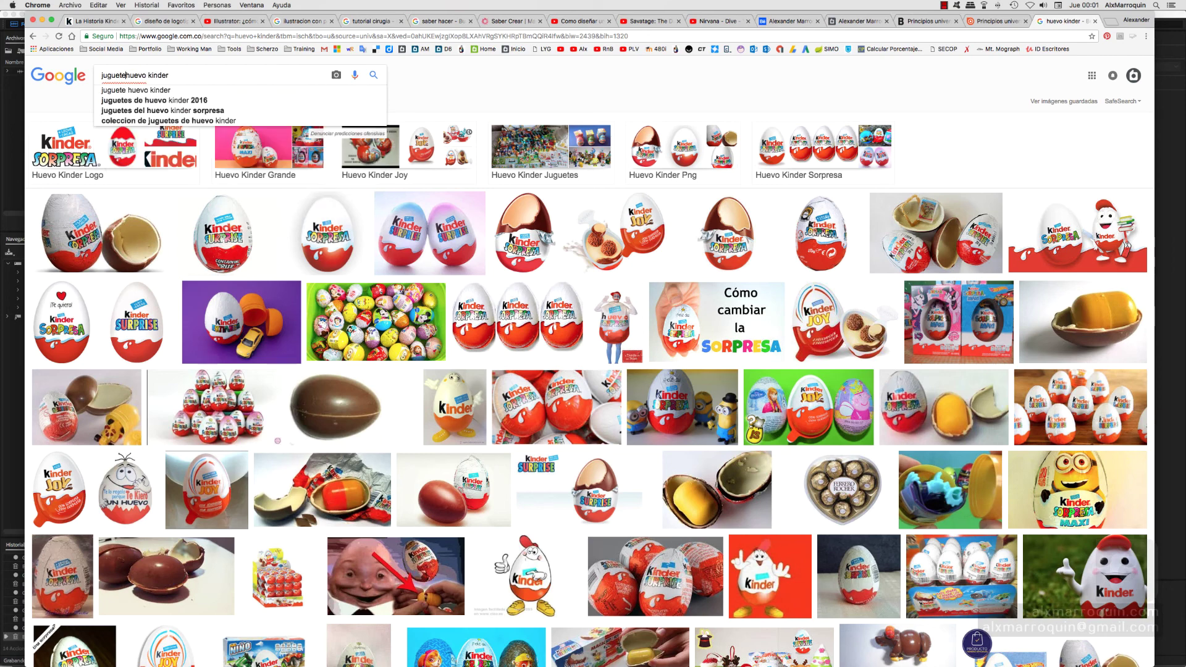
pyautogui.press('Return')
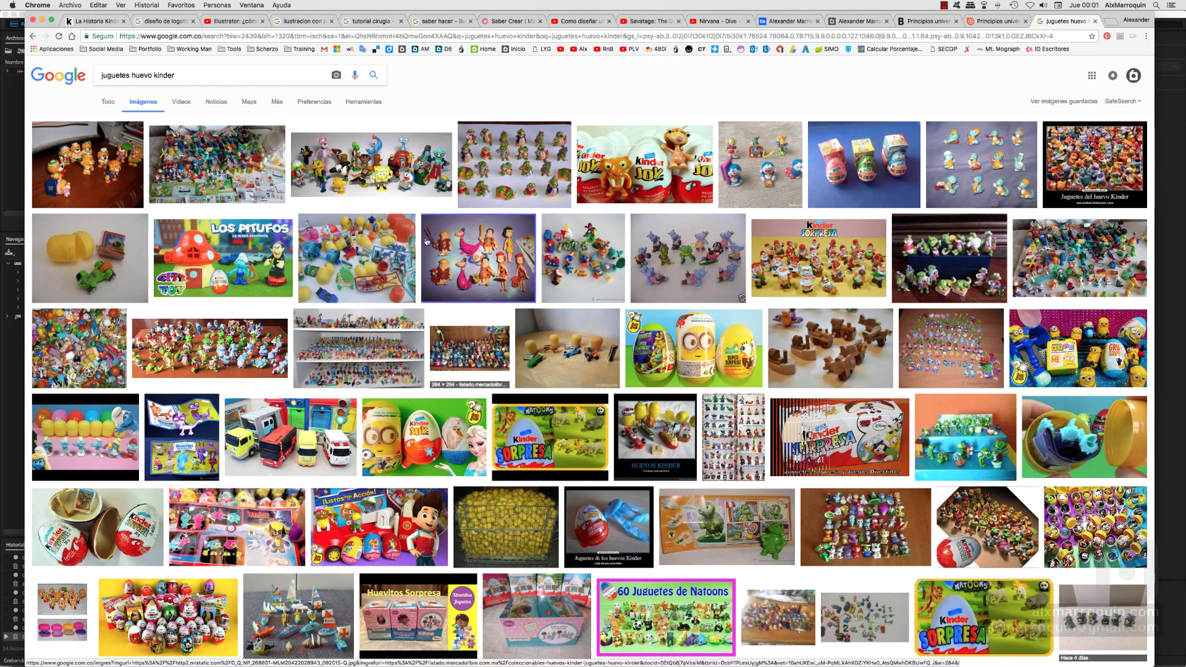
# Return to the earlier image results for "huevo kinder"
pyautogui.click(1001, 22)
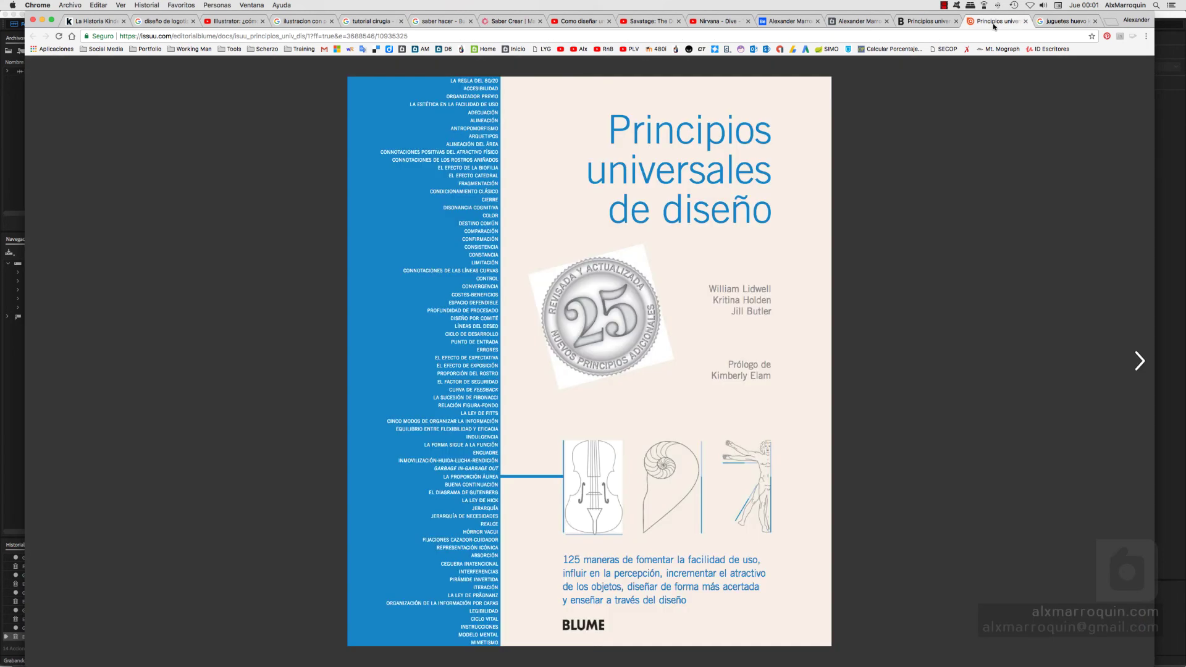
pyautogui.click(1054, 23)
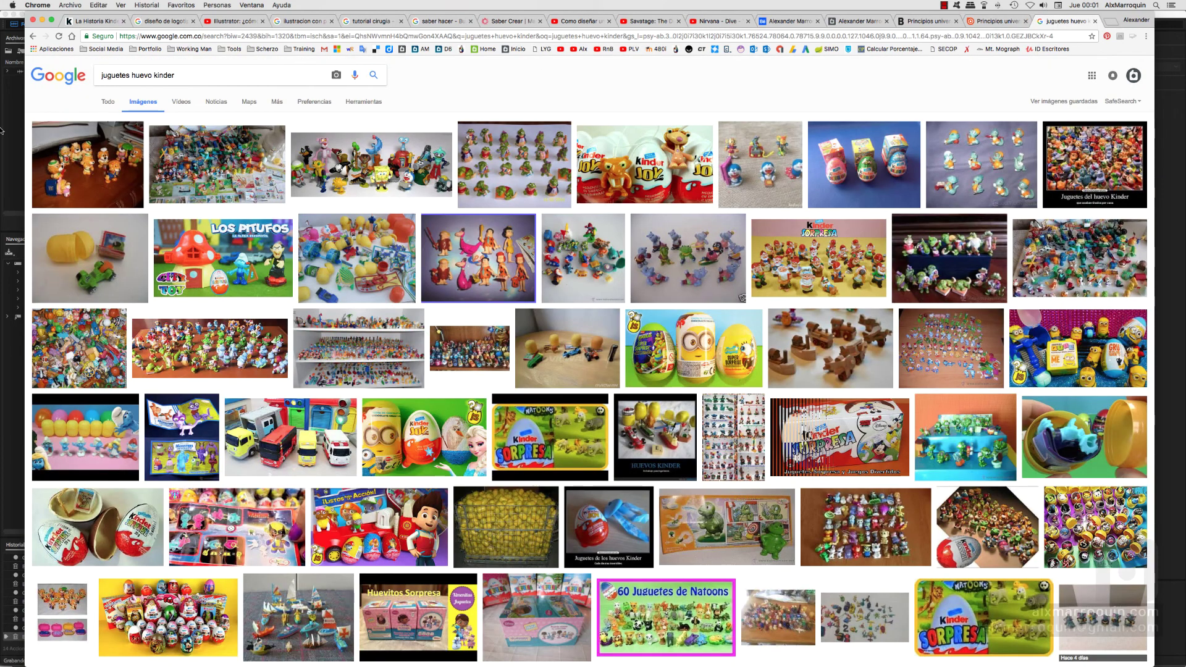
pyautogui.click(32, 36)
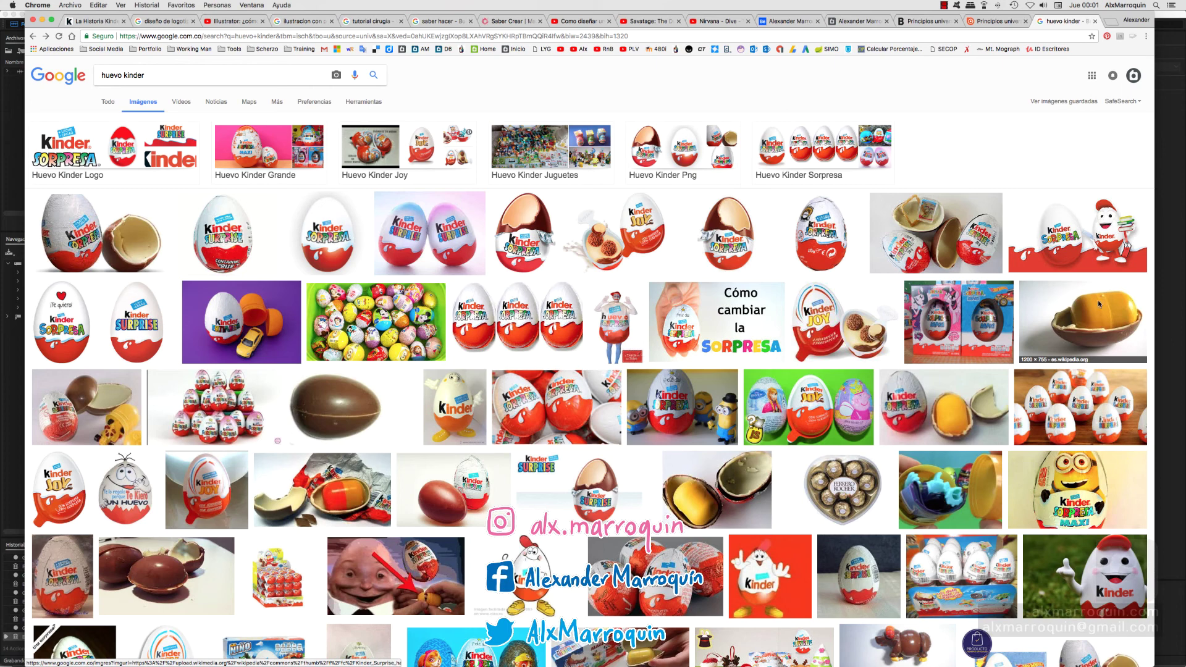
# Switch to Photoshop and handwrite "Portafolio Ext" with three small circles in black brush strokes across the upper page
pyautogui.press('super+Tab')
pyautogui.press('super+Tab')
pyautogui.press('super+Tab')
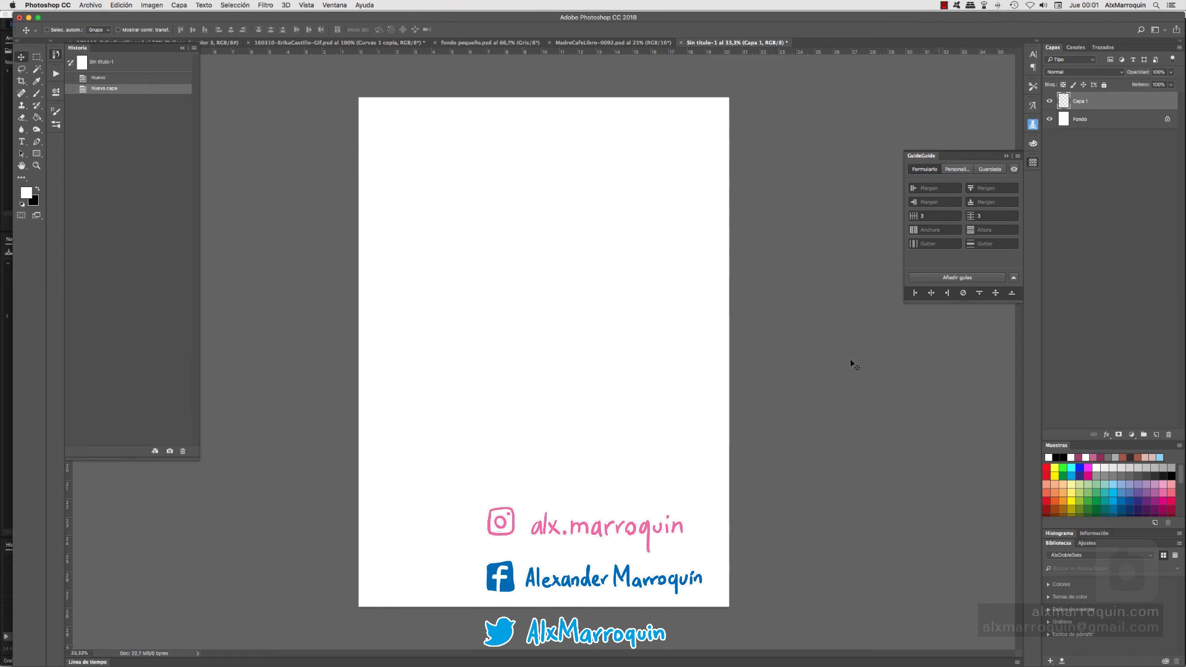
pyautogui.press('b')
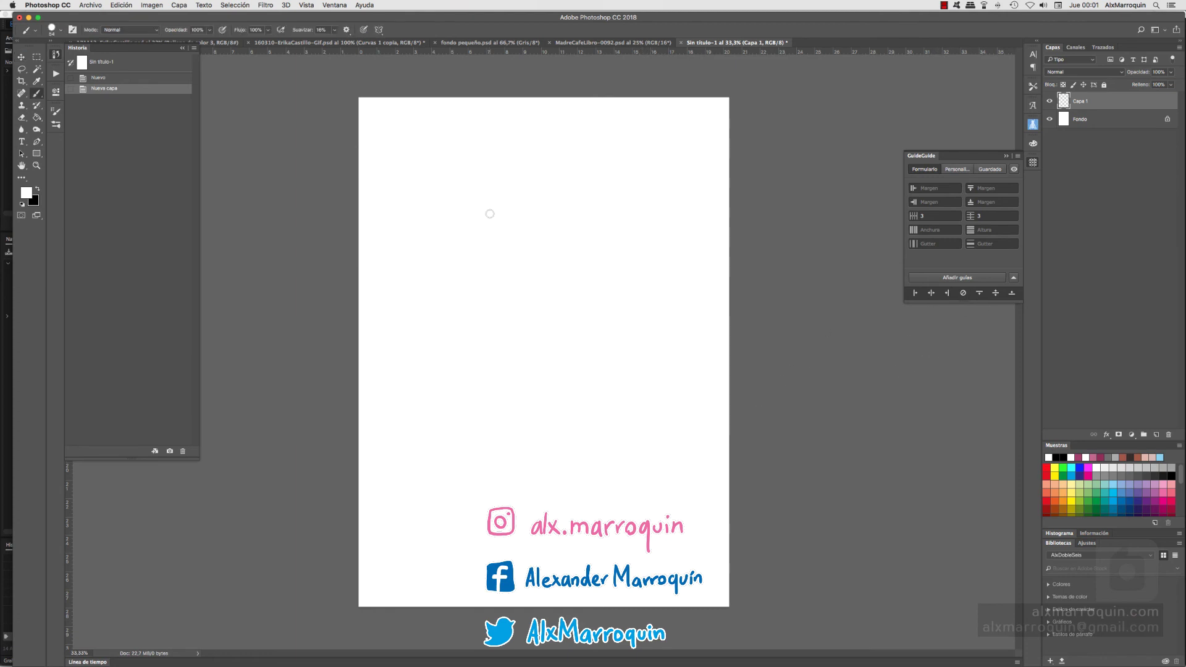
pyautogui.press('x')
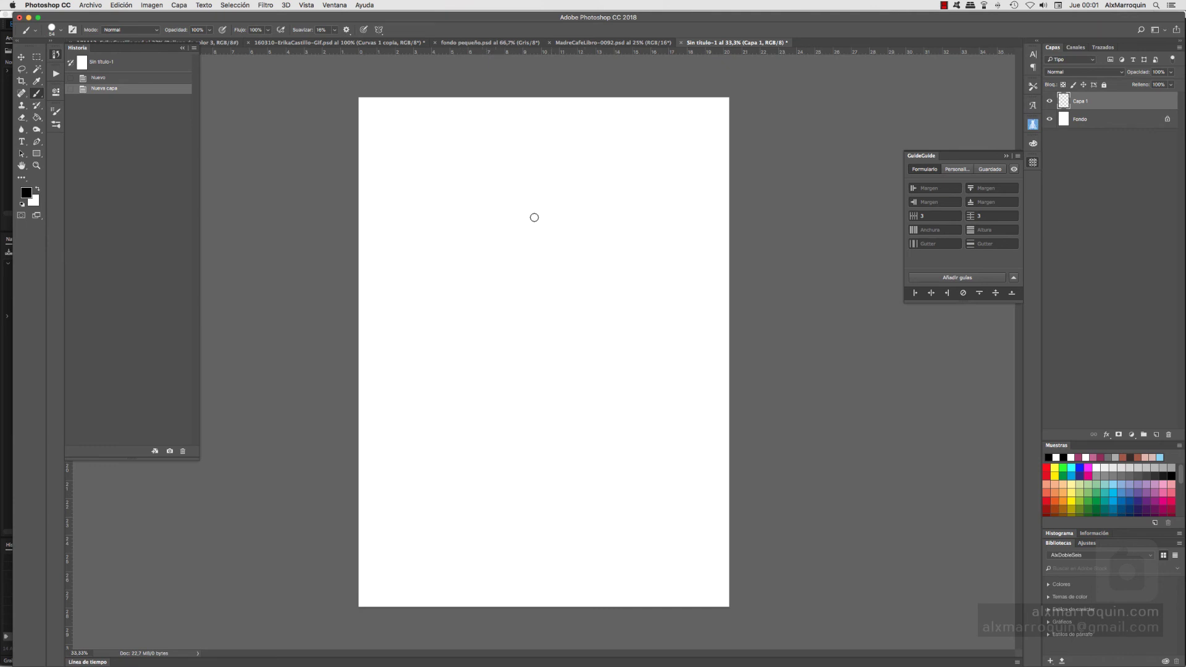
pyautogui.moveTo(434, 145)
pyautogui.mouseDown()
pyautogui.moveTo(436, 219)
pyautogui.moveTo(435, 179)
pyautogui.moveTo(450, 171)
pyautogui.mouseUp()
pyautogui.moveTo(455, 137)
pyautogui.mouseDown()
pyautogui.moveTo(456, 179)
pyautogui.moveTo(466, 168)
pyautogui.moveTo(475, 202)
pyautogui.moveTo(486, 158)
pyautogui.moveTo(494, 184)
pyautogui.moveTo(505, 172)
pyautogui.moveTo(552, 186)
pyautogui.mouseUp()
pyautogui.click(497, 175)
pyautogui.click(497, 166)
pyautogui.moveTo(552, 186); pyautogui.dragTo(576, 181)
pyautogui.moveTo(576, 174); pyautogui.dragTo(587, 180)
pyautogui.moveTo(573, 176)
pyautogui.mouseDown()
pyautogui.moveTo(591, 175)
pyautogui.moveTo(591, 199)
pyautogui.moveTo(636, 200)
pyautogui.mouseUp()
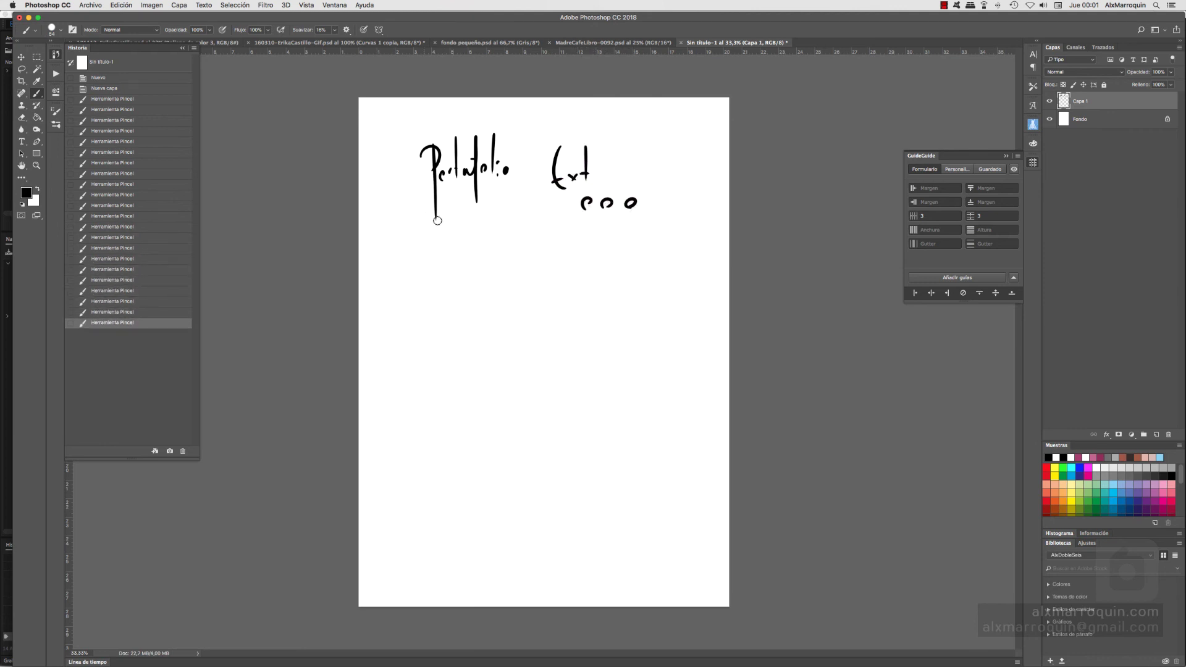
# Sketch a number 2 beside a stick figure, plus a 3D box with a table-like base beside it
pyautogui.moveTo(420, 256)
pyautogui.mouseDown()
pyautogui.moveTo(439, 272)
pyautogui.moveTo(448, 245)
pyautogui.moveTo(441, 267)
pyautogui.moveTo(458, 272)
pyautogui.moveTo(448, 293)
pyautogui.mouseUp()
pyautogui.moveTo(453, 279); pyautogui.dragTo(462, 295)
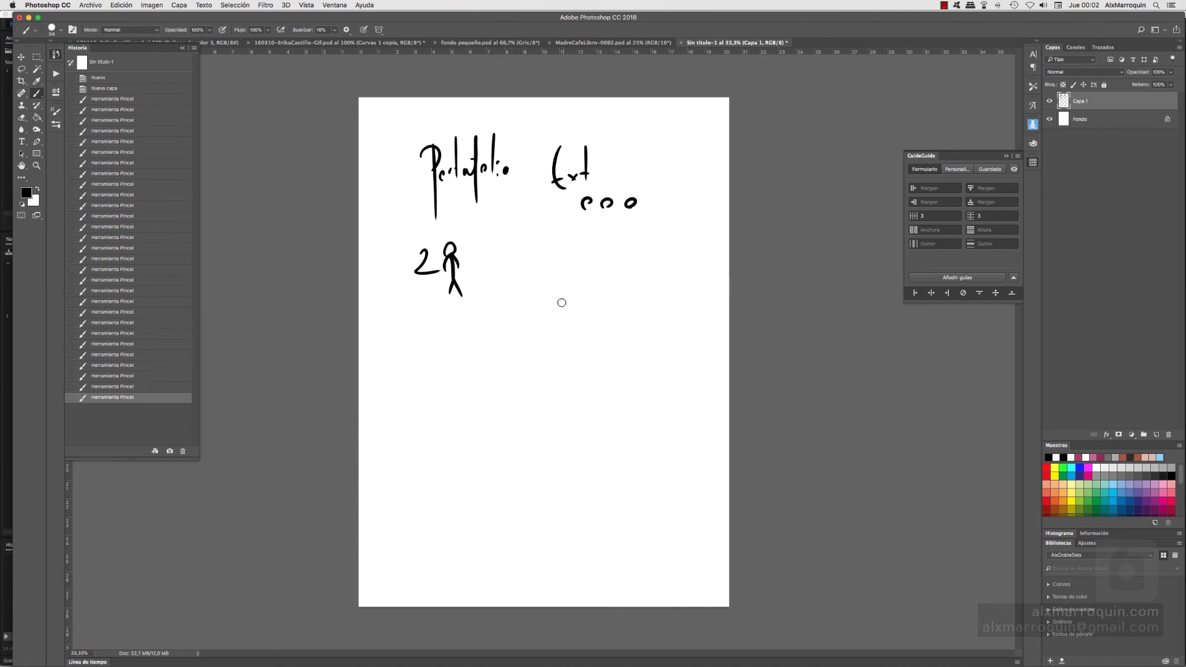
pyautogui.moveTo(552, 284); pyautogui.dragTo(551, 331)
pyautogui.moveTo(554, 285)
pyautogui.mouseDown()
pyautogui.moveTo(579, 303)
pyautogui.moveTo(581, 351)
pyautogui.moveTo(613, 291)
pyautogui.moveTo(600, 298)
pyautogui.moveTo(616, 294)
pyautogui.moveTo(614, 347)
pyautogui.mouseUp()
pyautogui.moveTo(552, 326)
pyautogui.mouseDown()
pyautogui.moveTo(578, 350)
pyautogui.moveTo(609, 343)
pyautogui.moveTo(526, 329)
pyautogui.moveTo(577, 351)
pyautogui.moveTo(533, 372)
pyautogui.mouseUp()
pyautogui.moveTo(556, 357); pyautogui.dragTo(552, 401)
# Draw a tiered stand with oval platforms below the stick figure and connect it by a line to a dollar sign
pyautogui.moveTo(412, 378)
pyautogui.mouseDown()
pyautogui.moveTo(457, 362)
pyautogui.moveTo(434, 387)
pyautogui.moveTo(434, 422)
pyautogui.moveTo(401, 405)
pyautogui.mouseUp()
pyautogui.moveTo(474, 405)
pyautogui.mouseDown()
pyautogui.moveTo(490, 402)
pyautogui.moveTo(437, 408)
pyautogui.moveTo(436, 449)
pyautogui.moveTo(386, 448)
pyautogui.moveTo(487, 431)
pyautogui.moveTo(436, 481)
pyautogui.moveTo(460, 457)
pyautogui.mouseUp()
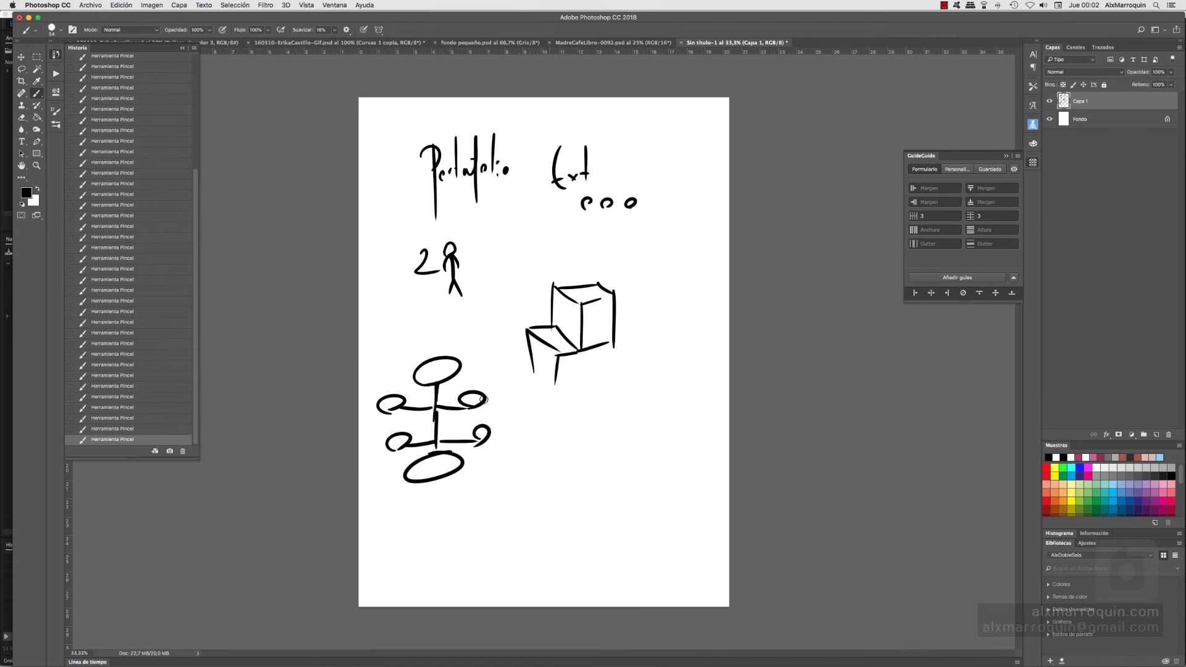
pyautogui.moveTo(488, 423)
pyautogui.mouseDown()
pyautogui.moveTo(572, 431)
pyautogui.moveTo(584, 411)
pyautogui.moveTo(579, 437)
pyautogui.moveTo(554, 450)
pyautogui.mouseUp()
pyautogui.moveTo(568, 401); pyautogui.dragTo(559, 455)
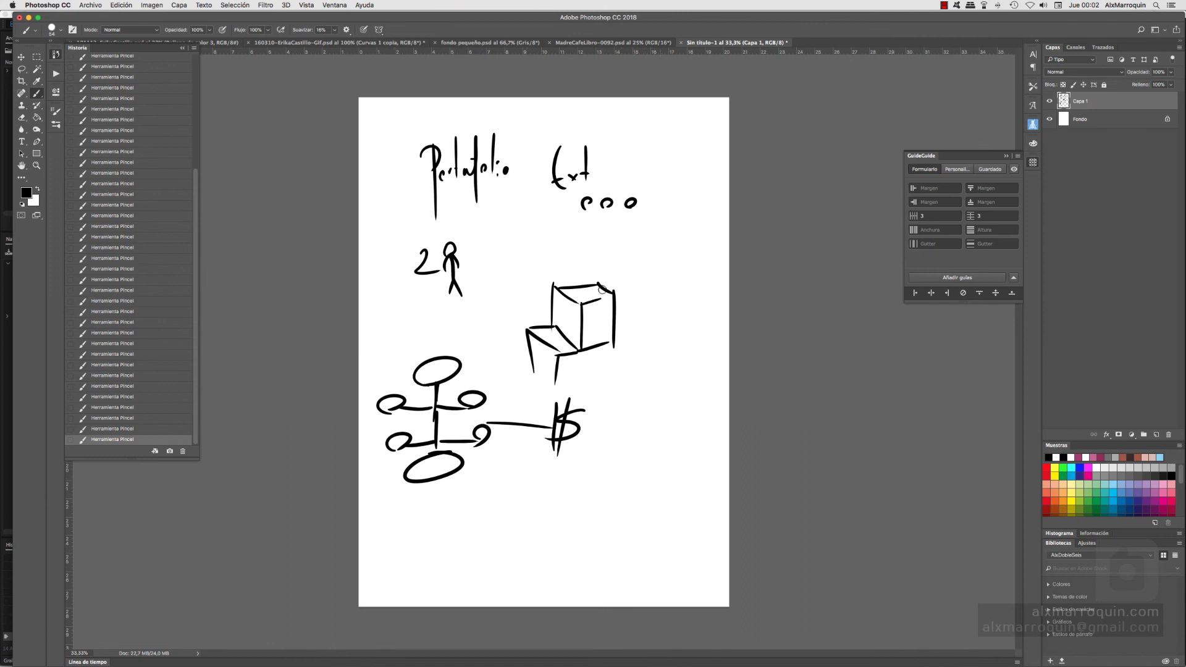
# Sketch a flower-topped figure, a cat and a hatted character on the upper platforms of the tiered stand
pyautogui.moveTo(439, 367)
pyautogui.mouseDown()
pyautogui.moveTo(431, 322)
pyautogui.moveTo(405, 310)
pyautogui.mouseUp()
pyautogui.moveTo(483, 396)
pyautogui.mouseDown()
pyautogui.moveTo(489, 387)
pyautogui.moveTo(458, 395)
pyautogui.mouseUp()
pyautogui.moveTo(476, 353)
pyautogui.mouseDown()
pyautogui.moveTo(492, 361)
pyautogui.moveTo(488, 347)
pyautogui.moveTo(488, 386)
pyautogui.moveTo(501, 387)
pyautogui.moveTo(506, 370)
pyautogui.mouseUp()
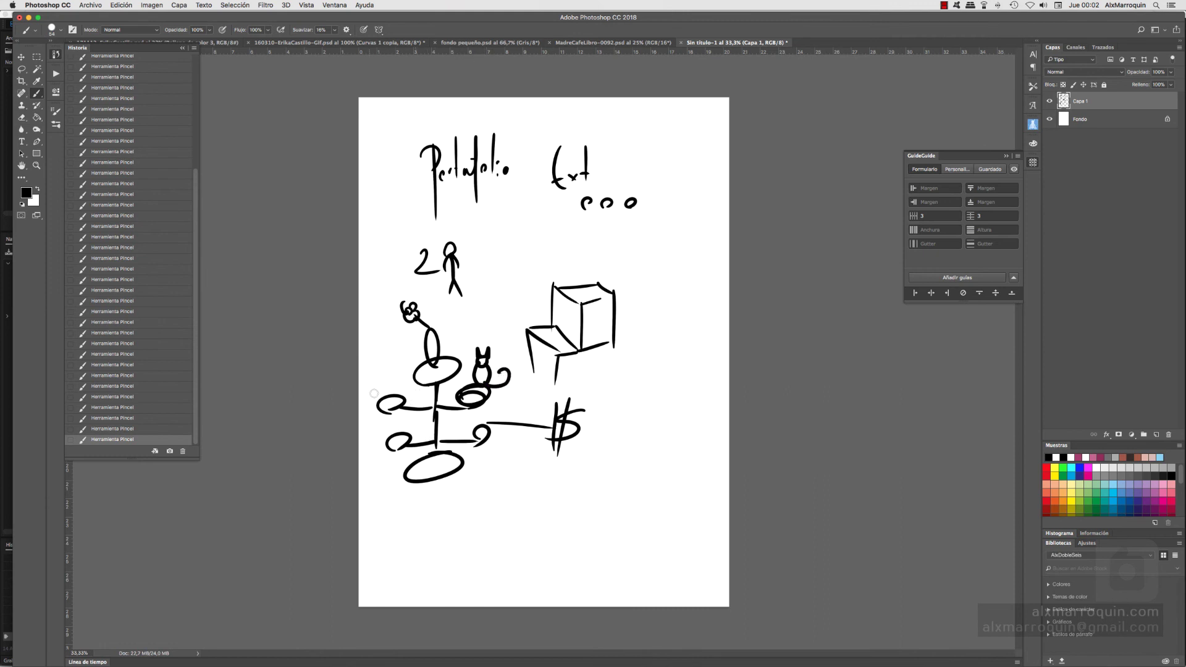
pyautogui.moveTo(388, 367)
pyautogui.mouseDown()
pyautogui.moveTo(396, 335)
pyautogui.moveTo(397, 396)
pyautogui.moveTo(401, 379)
pyautogui.moveTo(385, 421)
pyautogui.moveTo(390, 368)
pyautogui.moveTo(392, 401)
pyautogui.mouseUp()
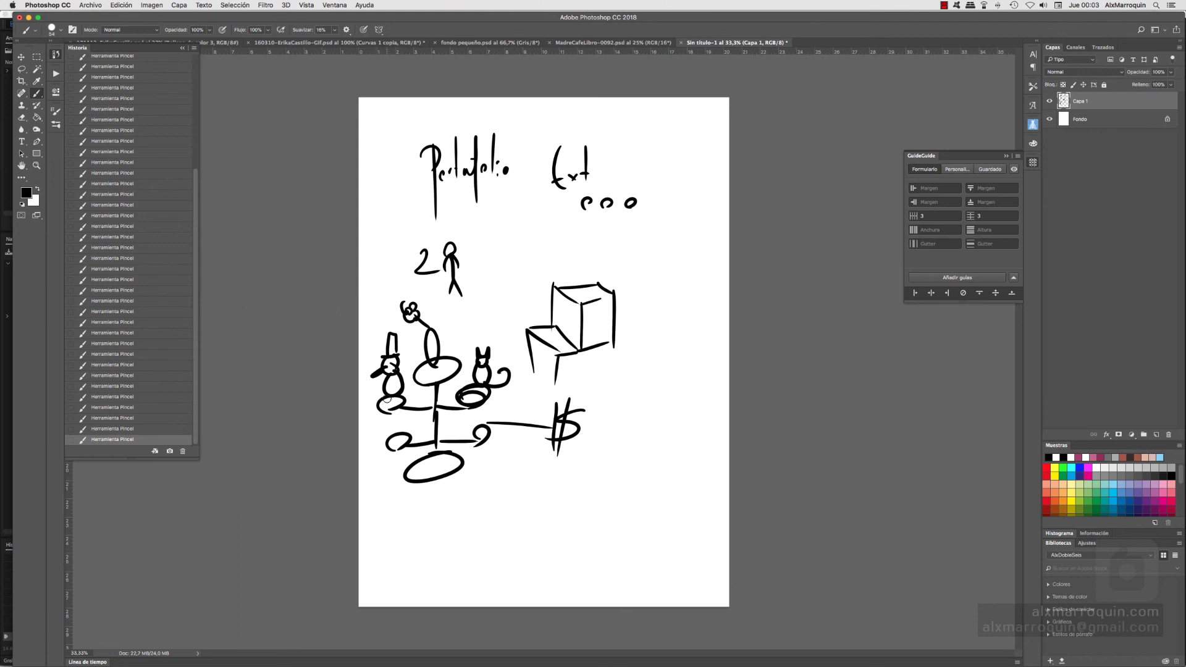
pyautogui.moveTo(384, 408)
pyautogui.mouseDown()
pyautogui.moveTo(395, 425)
pyautogui.moveTo(378, 415)
pyautogui.mouseUp()
# Draw short lines, a dollar sign with a downward arrow and loose curved strokes below the tiered stand
pyautogui.moveTo(423, 553)
pyautogui.mouseDown()
pyautogui.moveTo(407, 569)
pyautogui.moveTo(433, 544)
pyautogui.moveTo(428, 528)
pyautogui.mouseUp()
pyautogui.moveTo(398, 512); pyautogui.dragTo(435, 506)
pyautogui.moveTo(409, 569)
pyautogui.mouseDown()
pyautogui.moveTo(415, 584)
pyautogui.moveTo(426, 566)
pyautogui.mouseUp()
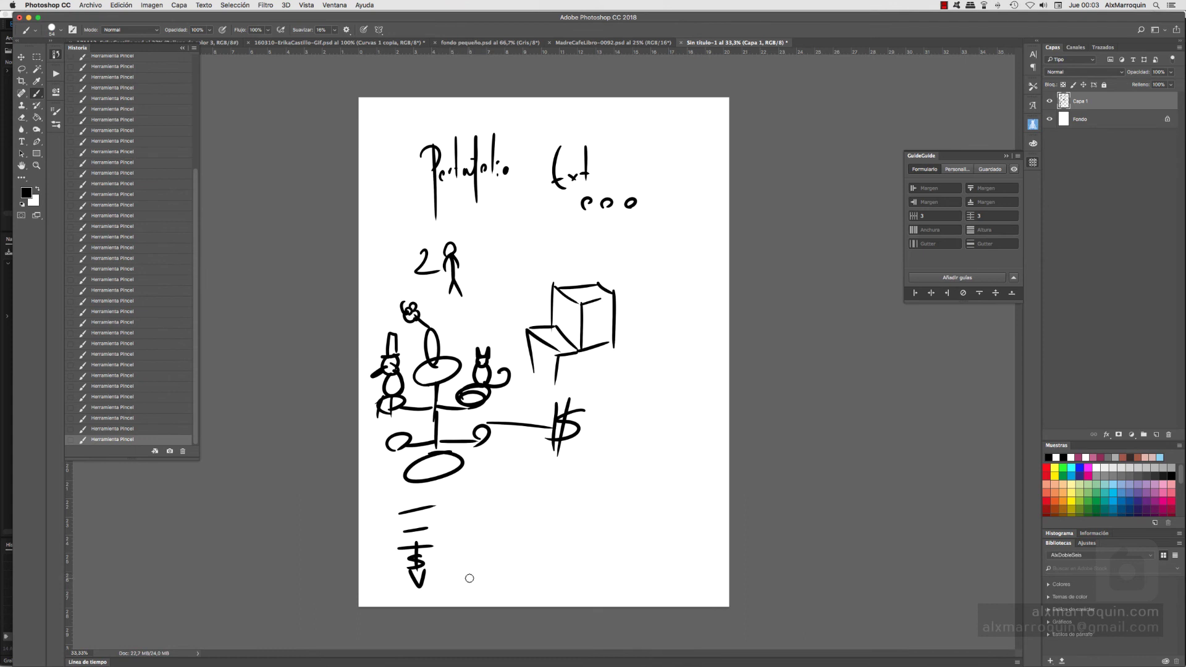
pyautogui.moveTo(440, 548); pyautogui.dragTo(454, 583)
pyautogui.moveTo(462, 545)
pyautogui.mouseDown()
pyautogui.moveTo(497, 560)
pyautogui.moveTo(499, 583)
pyautogui.moveTo(451, 592)
pyautogui.moveTo(498, 589)
pyautogui.mouseUp()
pyautogui.moveTo(445, 593)
pyautogui.mouseDown()
pyautogui.moveTo(520, 585)
pyautogui.moveTo(480, 571)
pyautogui.moveTo(502, 560)
pyautogui.moveTo(538, 586)
pyautogui.mouseUp()
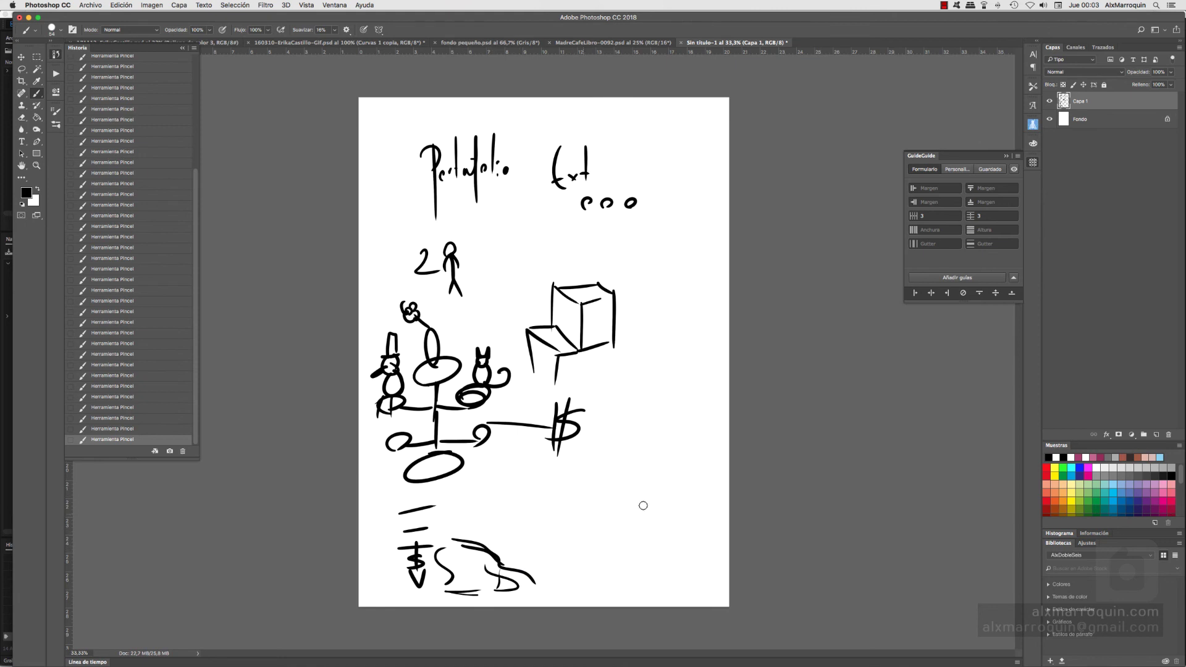
# Sketch a small figure with long parallel slanted strokes near the page's lower right
pyautogui.moveTo(631, 439); pyautogui.dragTo(623, 468)
pyautogui.moveTo(666, 406); pyautogui.dragTo(647, 486)
pyautogui.moveTo(630, 459)
pyautogui.mouseDown()
pyautogui.moveTo(627, 483)
pyautogui.moveTo(611, 518)
pyautogui.mouseUp()
pyautogui.moveTo(679, 418); pyautogui.dragTo(662, 491)
pyautogui.moveTo(641, 411); pyautogui.dragTo(629, 458)
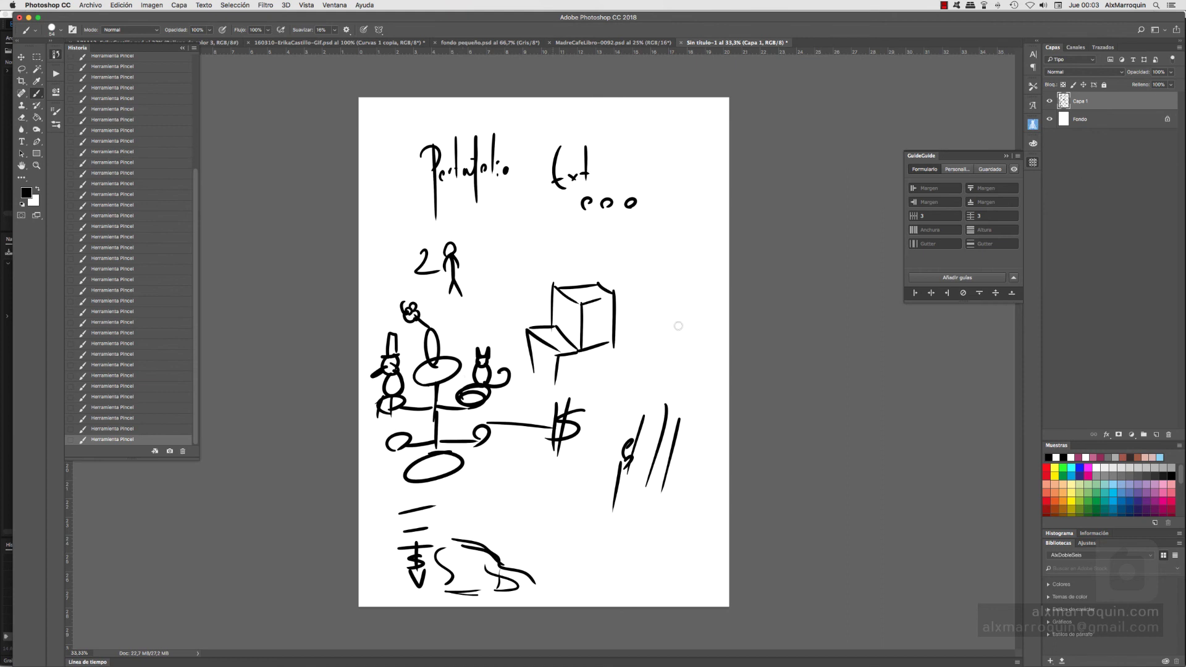
# Add an outer contour to the 3D box and draw a horizontal line extending from the stick figure
pyautogui.moveTo(547, 284)
pyautogui.mouseDown()
pyautogui.moveTo(604, 281)
pyautogui.moveTo(614, 293)
pyautogui.moveTo(577, 280)
pyautogui.moveTo(602, 277)
pyautogui.moveTo(624, 296)
pyautogui.mouseUp()
pyautogui.moveTo(599, 341)
pyautogui.mouseDown()
pyautogui.moveTo(626, 337)
pyautogui.moveTo(624, 300)
pyautogui.mouseUp()
pyautogui.moveTo(459, 261); pyautogui.dragTo(518, 257)
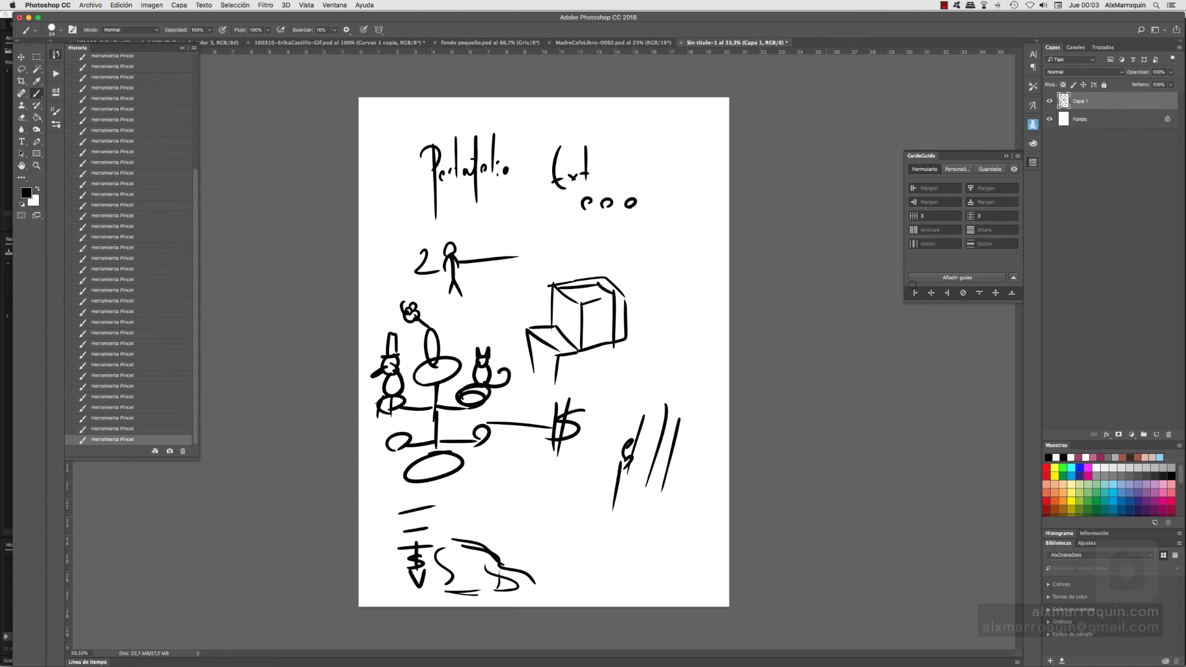
# Add a new layer, hide Capa 1 and sketch an upright rectangular panel with inner lines and a small oval
pyautogui.click(1154, 435)
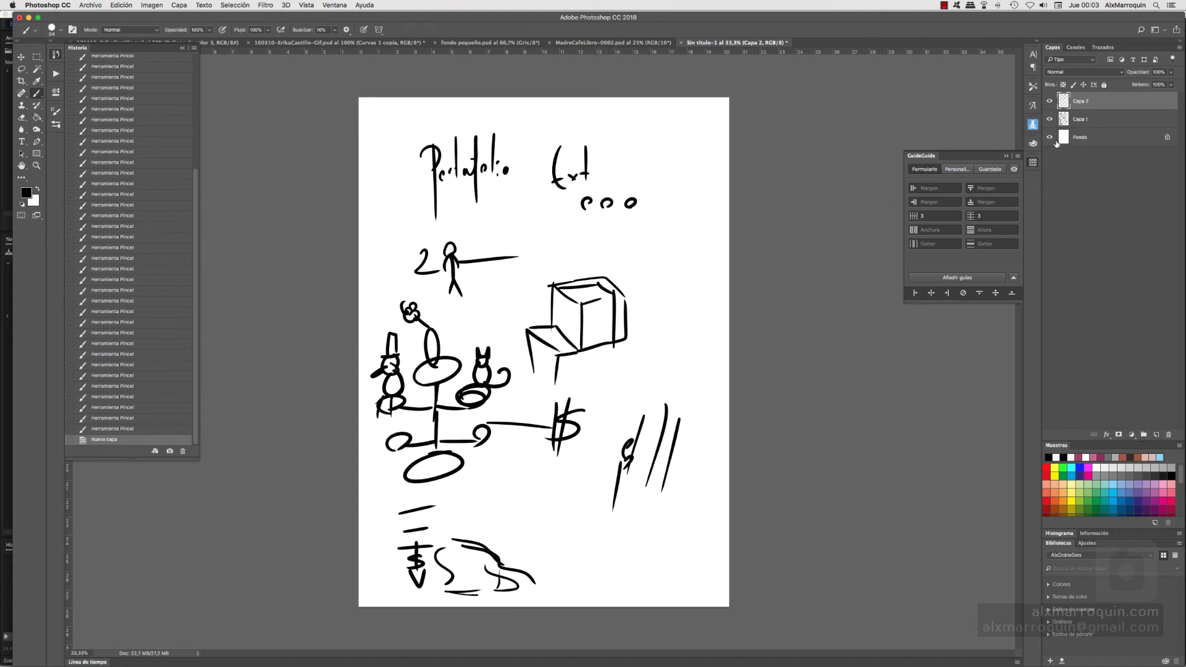
pyautogui.click(1049, 119)
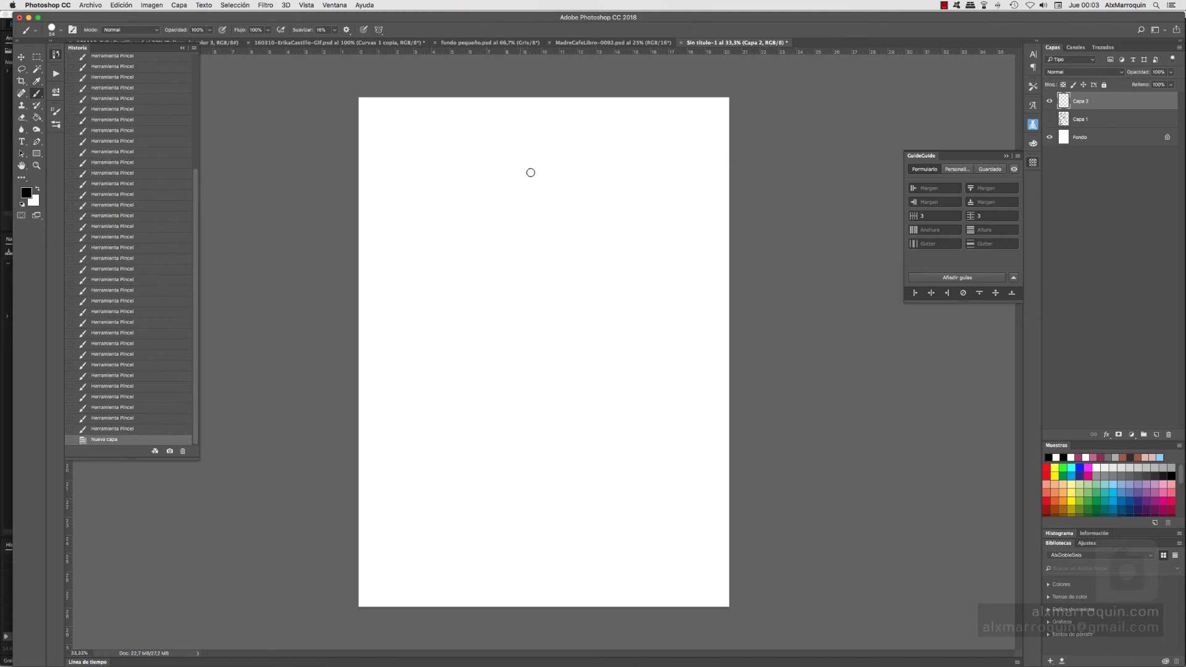
pyautogui.moveTo(522, 124)
pyautogui.mouseDown()
pyautogui.moveTo(523, 282)
pyautogui.moveTo(642, 287)
pyautogui.moveTo(669, 142)
pyautogui.moveTo(645, 280)
pyautogui.moveTo(547, 255)
pyautogui.moveTo(631, 228)
pyautogui.moveTo(564, 229)
pyautogui.moveTo(545, 146)
pyautogui.moveTo(560, 188)
pyautogui.moveTo(566, 145)
pyautogui.moveTo(559, 204)
pyautogui.mouseUp()
pyautogui.moveTo(571, 199); pyautogui.dragTo(577, 197)
pyautogui.moveTo(587, 156); pyautogui.dragTo(587, 181)
pyautogui.moveTo(549, 251)
pyautogui.mouseDown()
pyautogui.moveTo(581, 260)
pyautogui.moveTo(601, 217)
pyautogui.moveTo(607, 230)
pyautogui.mouseUp()
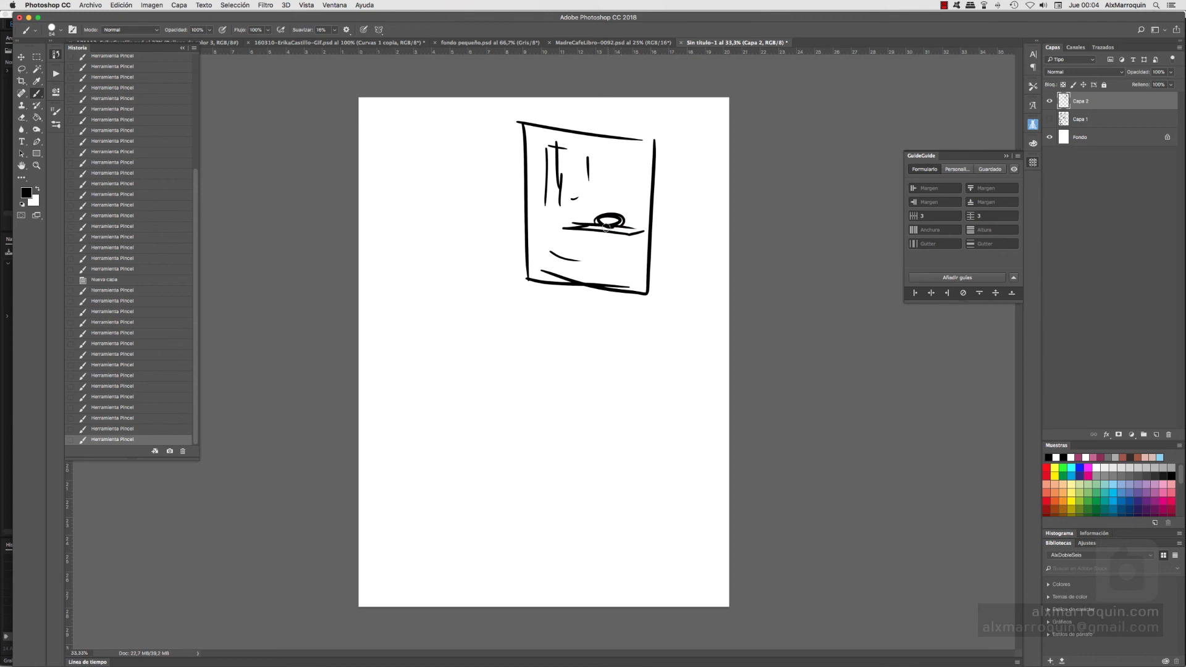
# Extend the panel into an open two-panel stand by drawing its left side and doubled vertical edges
pyautogui.moveTo(519, 121); pyautogui.dragTo(428, 158)
pyautogui.moveTo(526, 277); pyautogui.dragTo(421, 322)
pyautogui.moveTo(426, 170)
pyautogui.mouseDown()
pyautogui.moveTo(428, 284)
pyautogui.moveTo(475, 255)
pyautogui.mouseUp()
pyautogui.moveTo(522, 123); pyautogui.dragTo(534, 249)
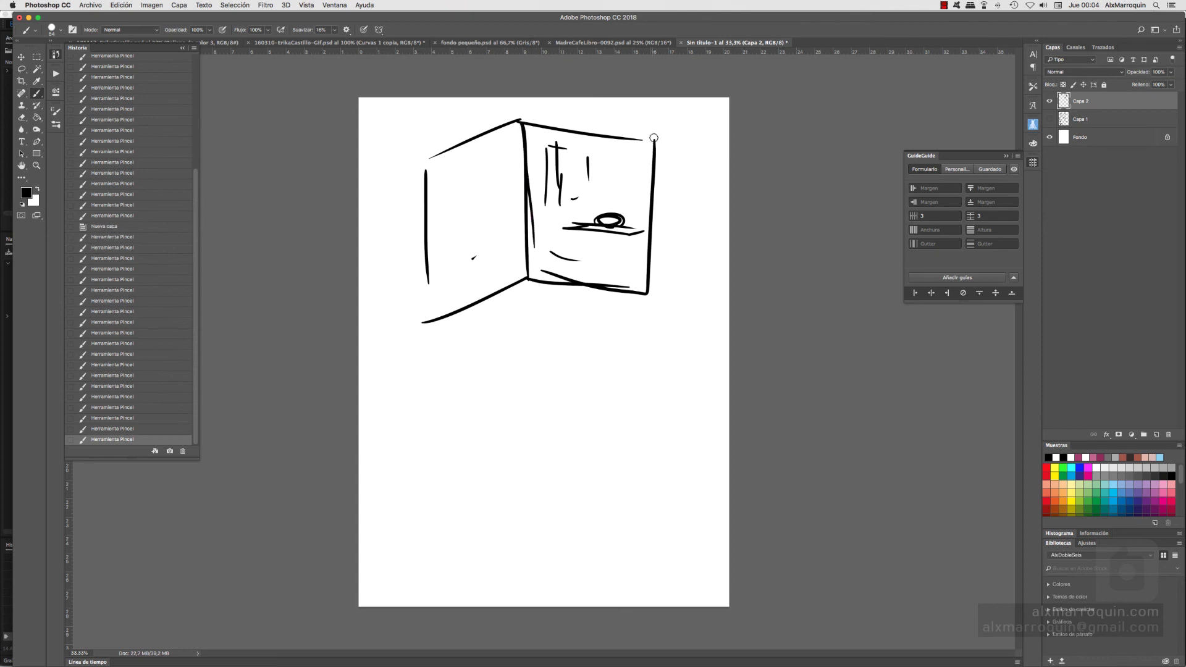
pyautogui.moveTo(656, 139); pyautogui.dragTo(656, 238)
pyautogui.moveTo(660, 141); pyautogui.dragTo(658, 237)
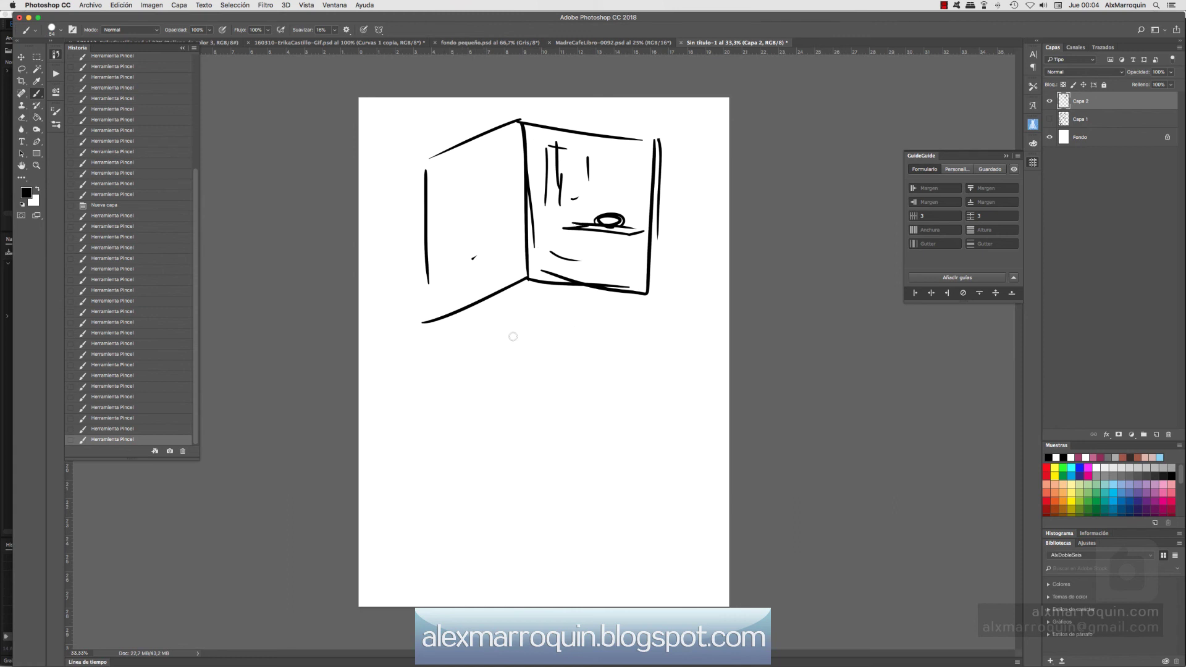
# Sketch a cube with a round loop on top below the two-panel stand
pyautogui.moveTo(509, 334)
pyautogui.mouseDown()
pyautogui.moveTo(567, 333)
pyautogui.moveTo(553, 352)
pyautogui.moveTo(609, 350)
pyautogui.mouseUp()
pyautogui.moveTo(608, 351)
pyautogui.mouseDown()
pyautogui.moveTo(551, 352)
pyautogui.moveTo(556, 407)
pyautogui.moveTo(599, 409)
pyautogui.mouseUp()
pyautogui.moveTo(510, 335); pyautogui.dragTo(505, 400)
pyautogui.moveTo(505, 400); pyautogui.dragTo(555, 410)
pyautogui.moveTo(556, 341)
pyautogui.mouseDown()
pyautogui.moveTo(584, 312)
pyautogui.moveTo(553, 339)
pyautogui.mouseUp()
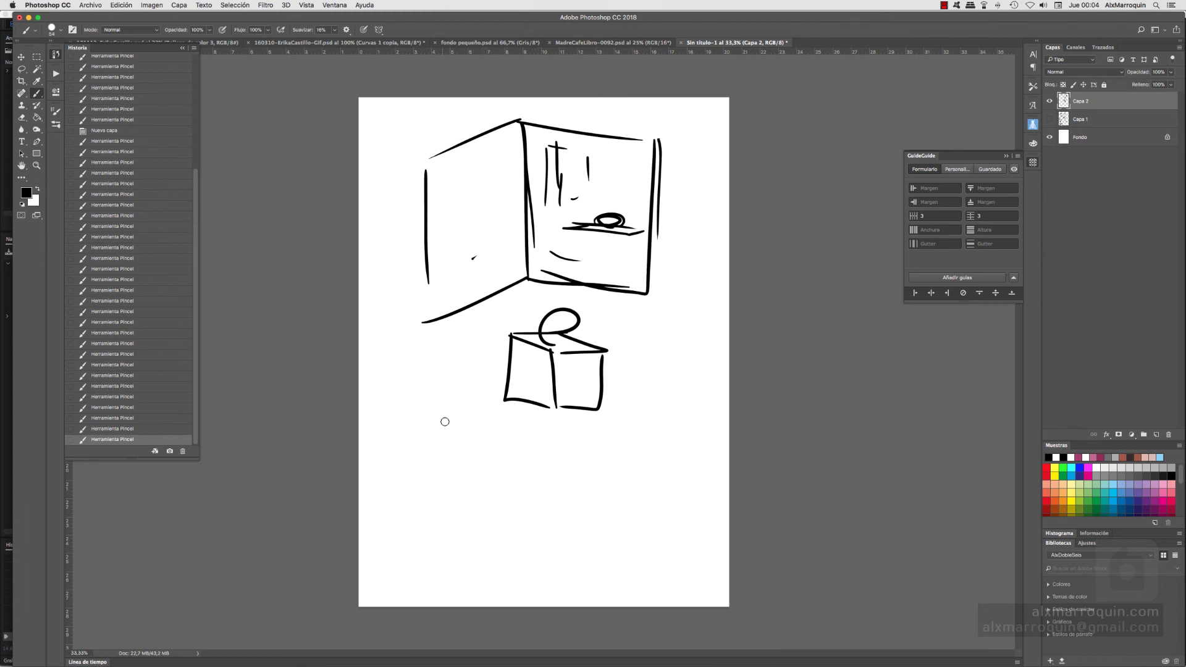
# Draw a scribbled shape with an arrow leading to a rectangular sheet labelled "Carta"
pyautogui.moveTo(446, 423)
pyautogui.mouseDown()
pyautogui.moveTo(432, 444)
pyautogui.moveTo(488, 428)
pyautogui.moveTo(451, 470)
pyautogui.mouseUp()
pyautogui.moveTo(480, 431)
pyautogui.mouseDown()
pyautogui.moveTo(482, 470)
pyautogui.moveTo(426, 456)
pyautogui.moveTo(430, 480)
pyautogui.moveTo(446, 480)
pyautogui.moveTo(437, 412)
pyautogui.moveTo(473, 474)
pyautogui.moveTo(459, 427)
pyautogui.moveTo(497, 437)
pyautogui.moveTo(442, 475)
pyautogui.mouseUp()
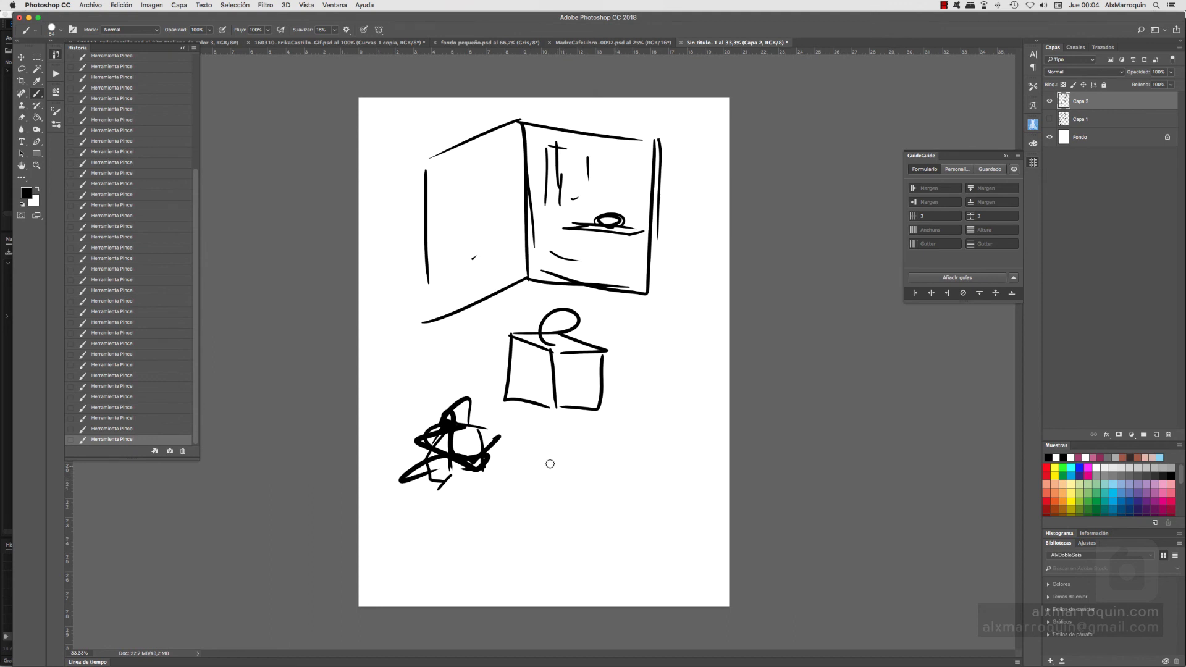
pyautogui.moveTo(485, 449)
pyautogui.mouseDown()
pyautogui.moveTo(550, 439)
pyautogui.moveTo(562, 451)
pyautogui.mouseUp()
pyautogui.moveTo(578, 436)
pyautogui.mouseDown()
pyautogui.moveTo(640, 433)
pyautogui.moveTo(628, 493)
pyautogui.moveTo(580, 463)
pyautogui.moveTo(581, 507)
pyautogui.moveTo(632, 503)
pyautogui.mouseUp()
pyautogui.moveTo(593, 447); pyautogui.dragTo(612, 452)
pyautogui.moveTo(615, 442); pyautogui.dragTo(619, 448)
# Add diagonal strokes around the "Carta" sheet and draw a larger sheet labelled "Tablo" above it
pyautogui.moveTo(624, 452); pyautogui.dragTo(669, 403)
pyautogui.moveTo(605, 374); pyautogui.dragTo(624, 426)
pyautogui.moveTo(542, 436); pyautogui.dragTo(444, 347)
pyautogui.moveTo(668, 455); pyautogui.dragTo(708, 424)
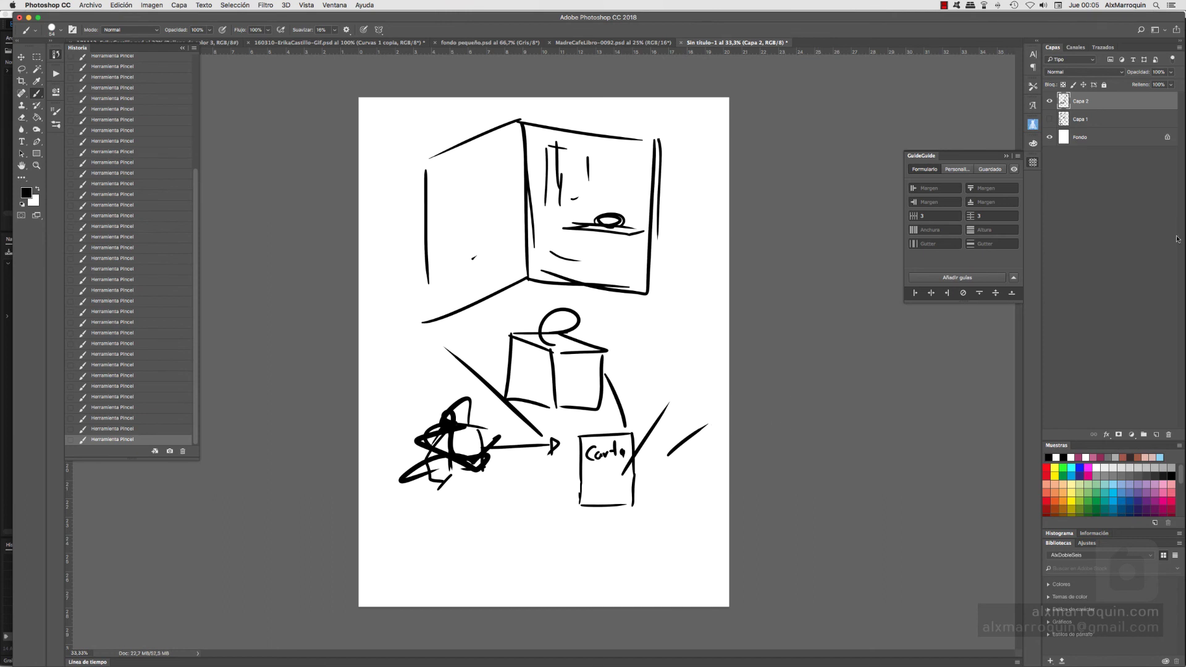
pyautogui.moveTo(623, 309)
pyautogui.mouseDown()
pyautogui.moveTo(697, 300)
pyautogui.moveTo(704, 390)
pyautogui.moveTo(629, 399)
pyautogui.moveTo(697, 397)
pyautogui.moveTo(636, 332)
pyautogui.moveTo(646, 318)
pyautogui.moveTo(663, 331)
pyautogui.mouseUp()
pyautogui.moveTo(672, 309); pyautogui.dragTo(680, 329)
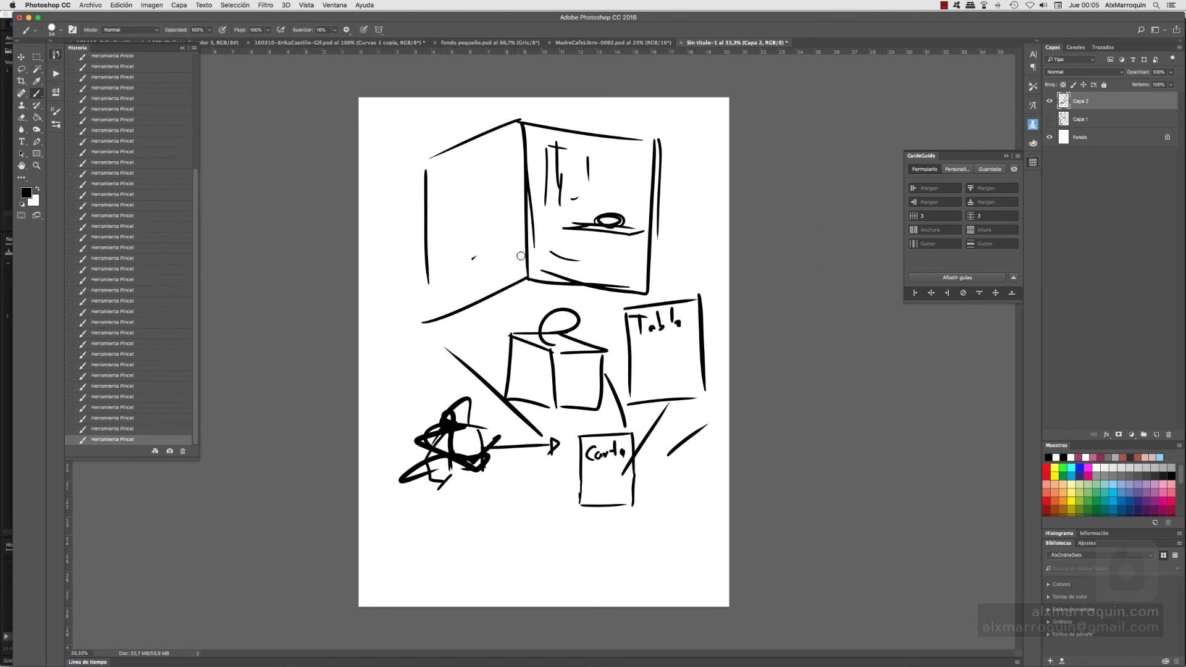
# Reinforce the outer left edge of the two-panel stand with extra vertical and slanted strokes
pyautogui.moveTo(417, 165); pyautogui.dragTo(441, 318)
pyautogui.moveTo(421, 166); pyautogui.dragTo(442, 322)
pyautogui.moveTo(423, 264); pyautogui.dragTo(418, 316)
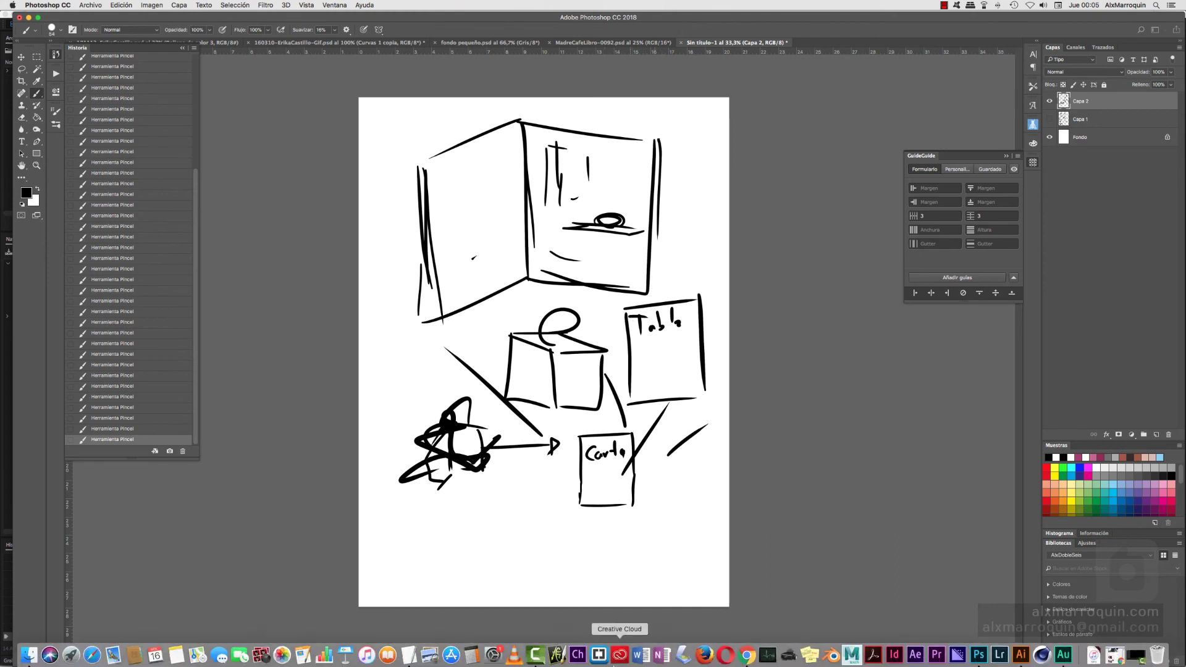
# Switch to Illustrator and create a new print document from the Tabloide preset
pyautogui.press('super+n')
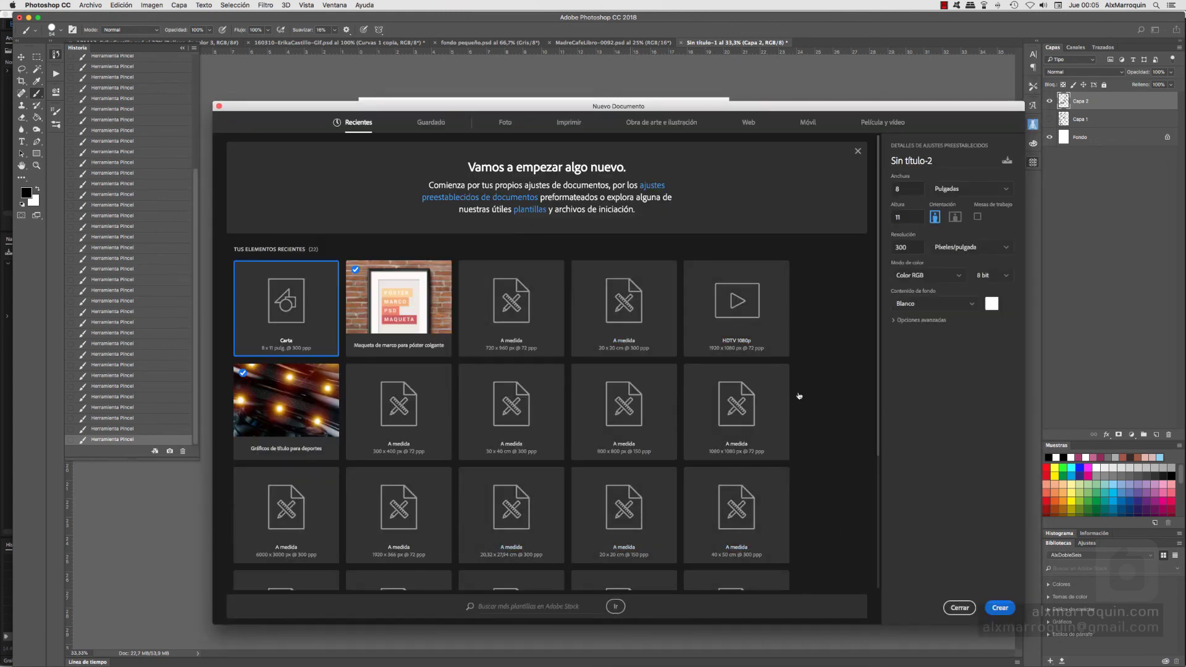
pyautogui.click(959, 608)
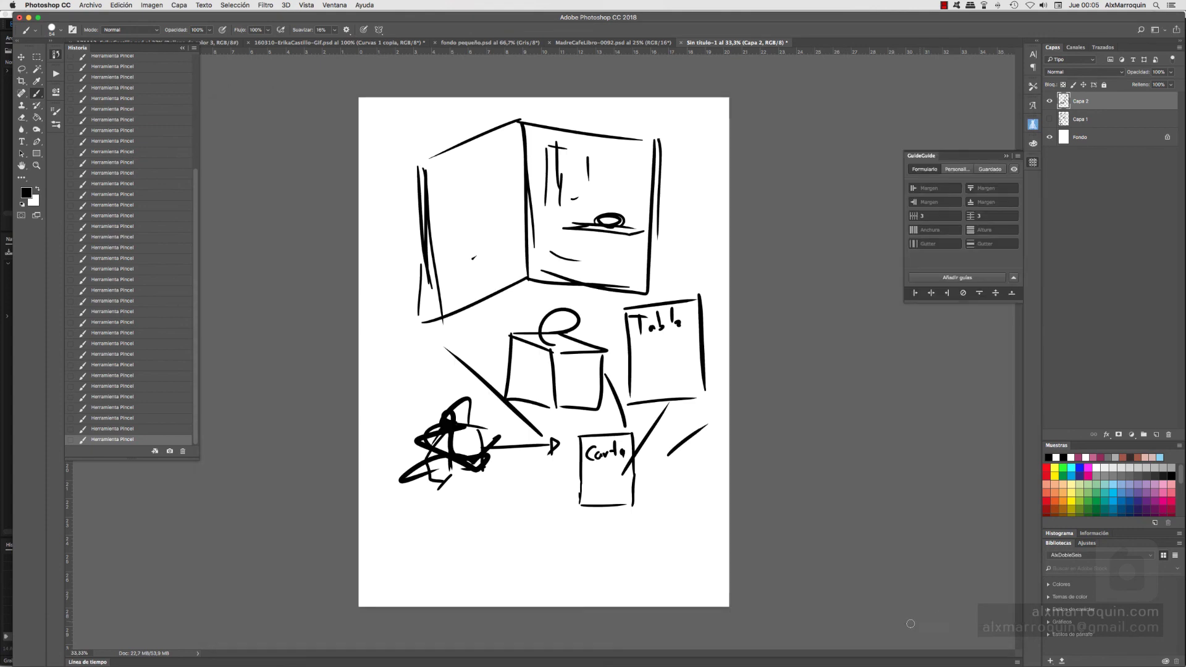
pyautogui.press('super+Tab')
pyautogui.press('super+Tab')
pyautogui.press('super+Tab')
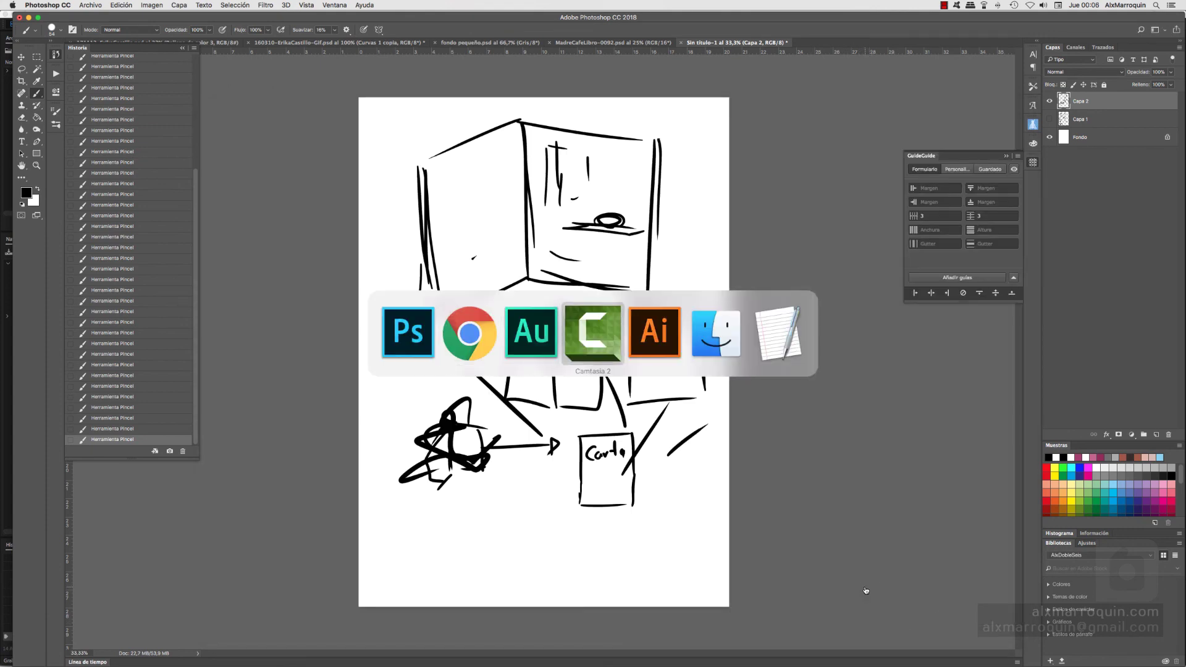
pyautogui.press('super+Tab')
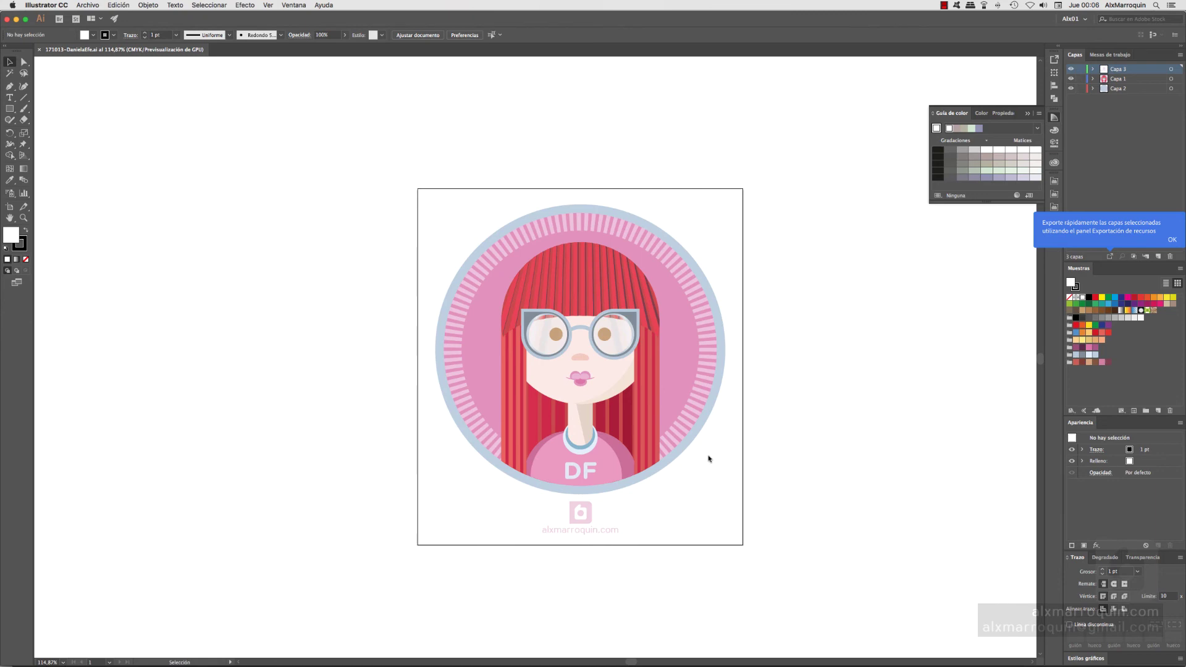
pyautogui.press('super+n')
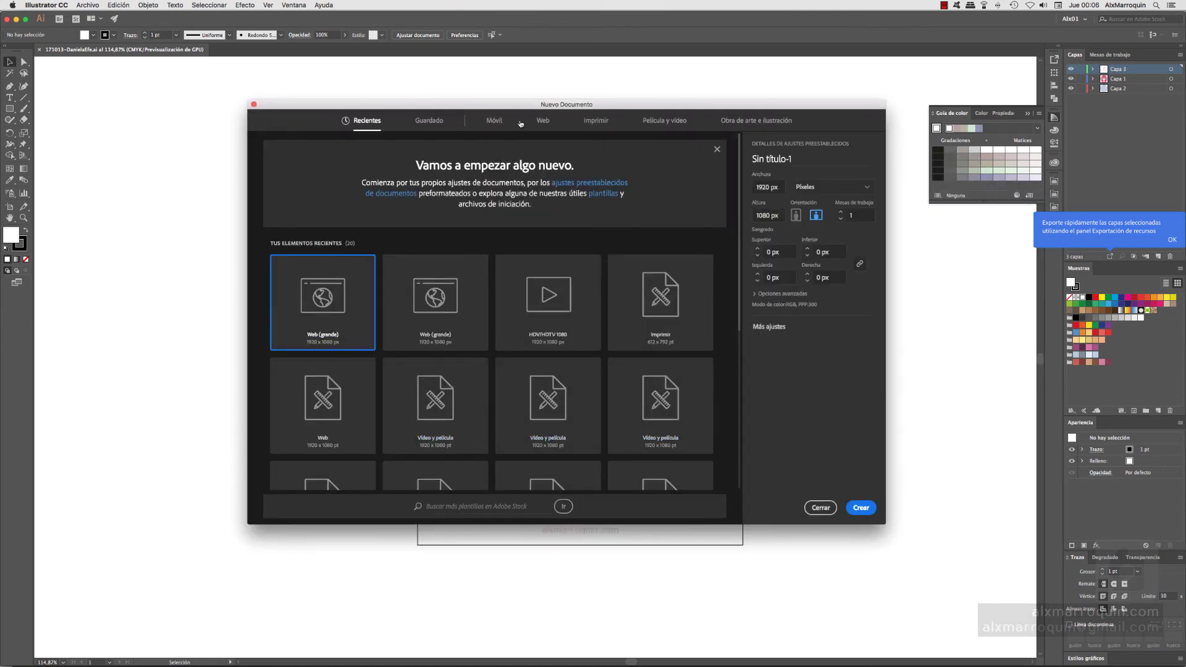
pyautogui.click(596, 121)
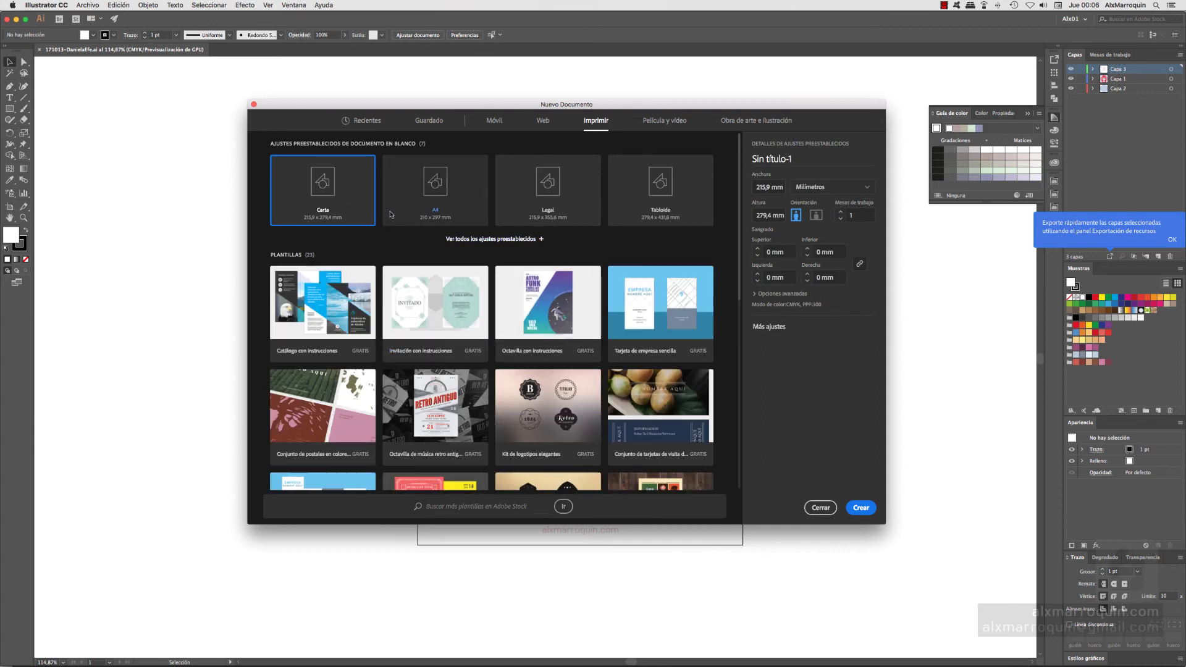
pyautogui.click(659, 207)
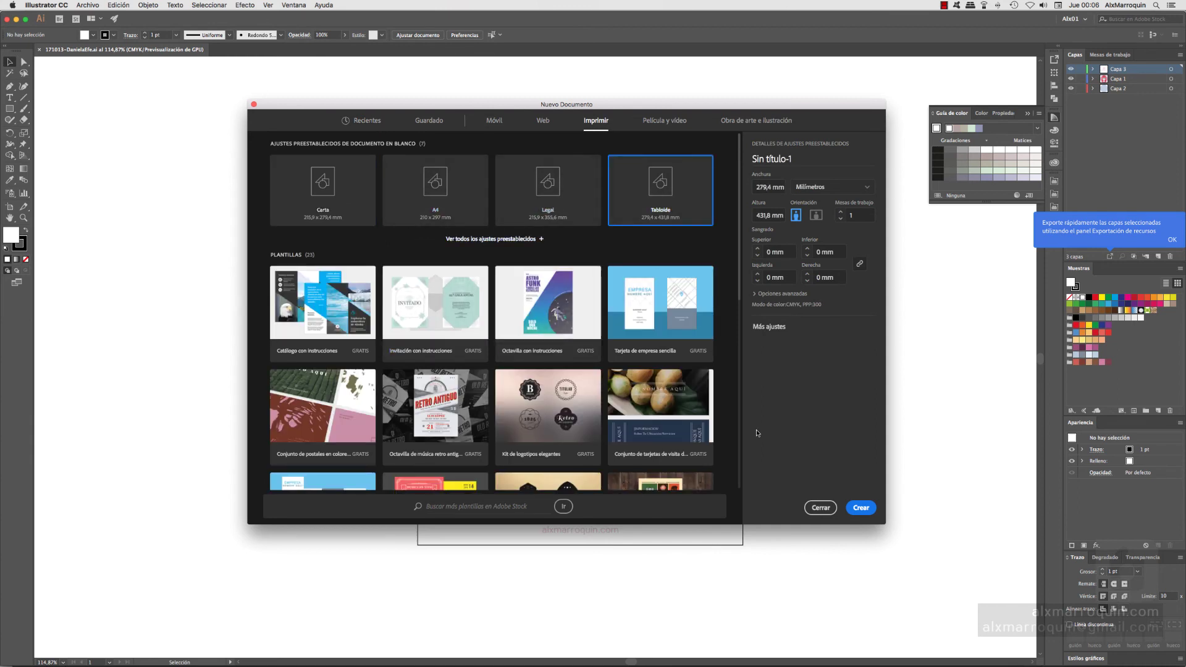
pyautogui.click(861, 511)
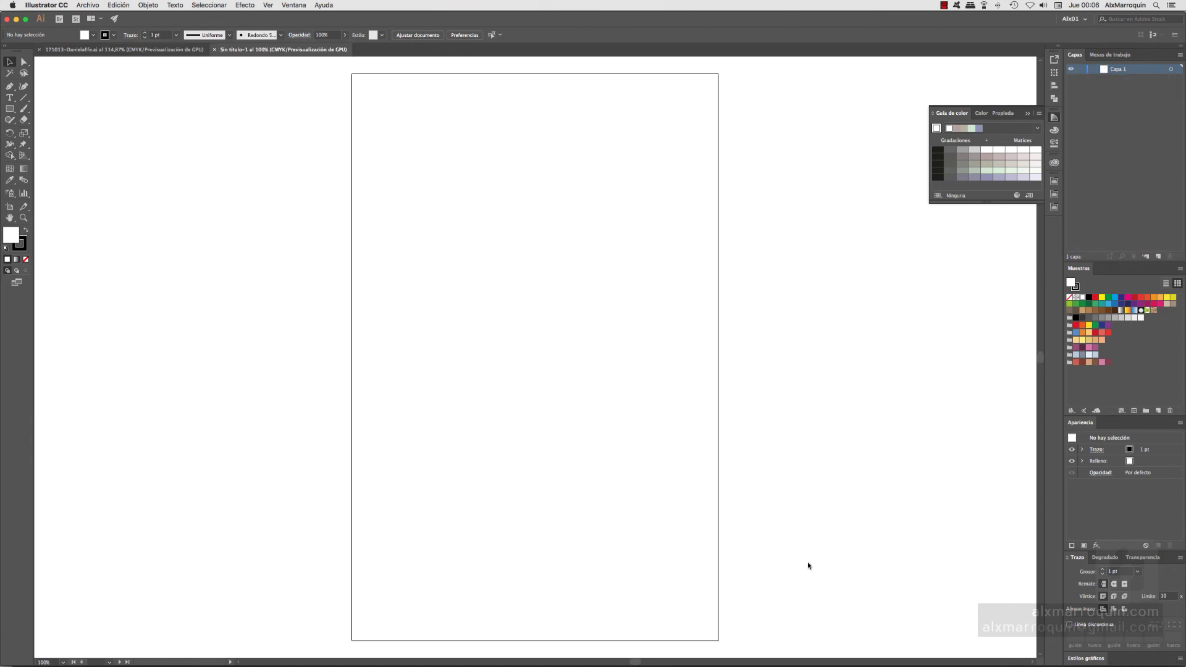
# Change the tabloid artboard to landscape orientation and leave artboard editing
pyautogui.hotkey('shift', 'o')
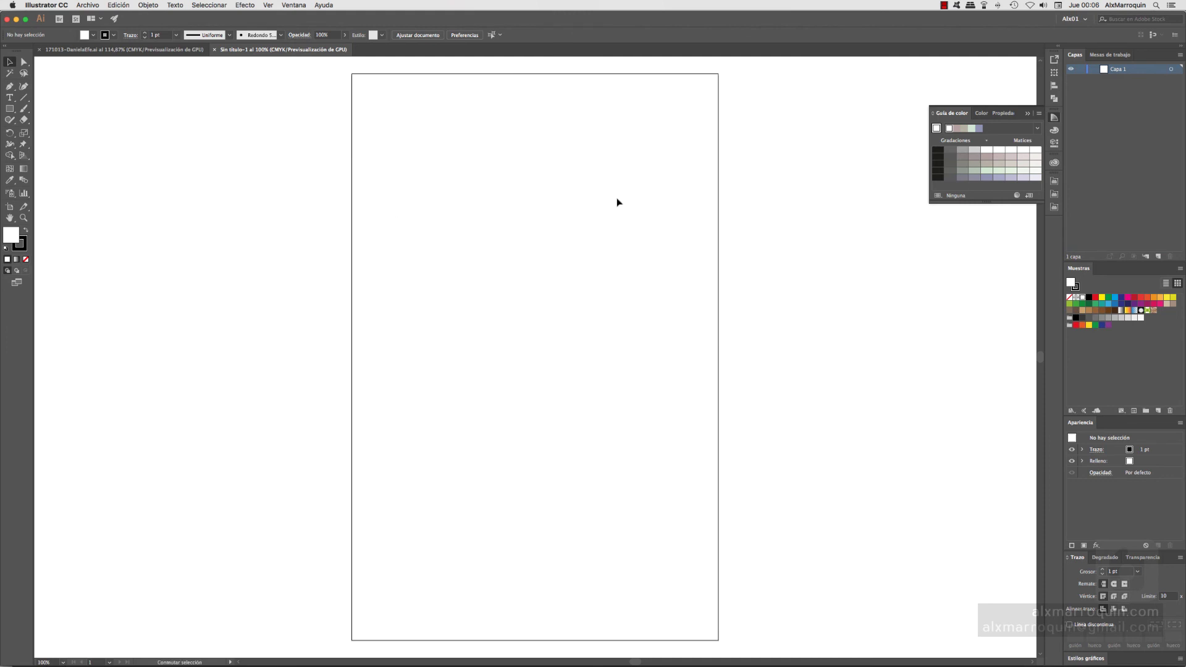
pyautogui.click(154, 34)
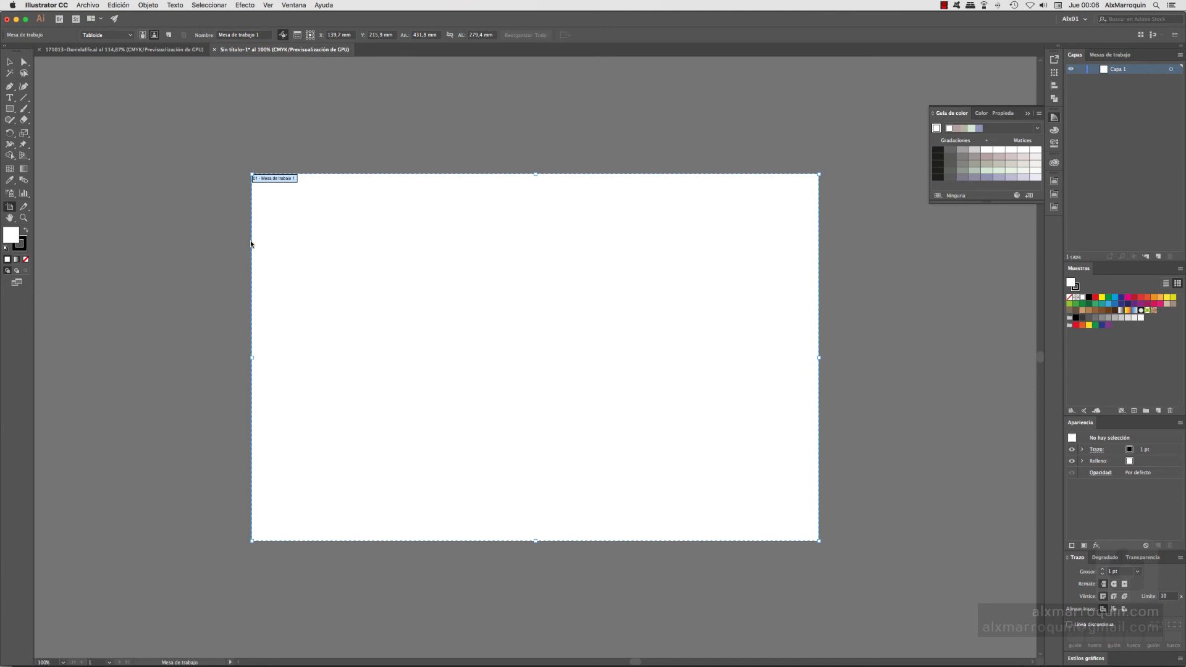
pyautogui.press('Escape')
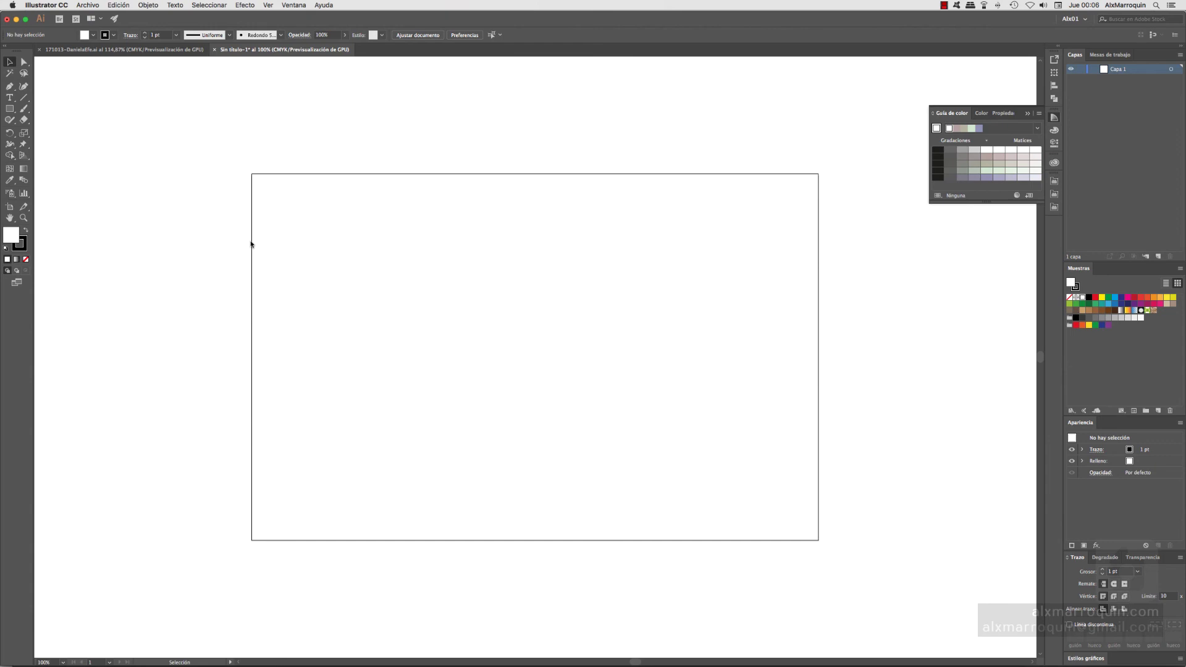
# Switch to Chrome and go forward to the image results for "juguetes huevo kinder"
pyautogui.press('super+Tab')
pyautogui.press('super+Tab')
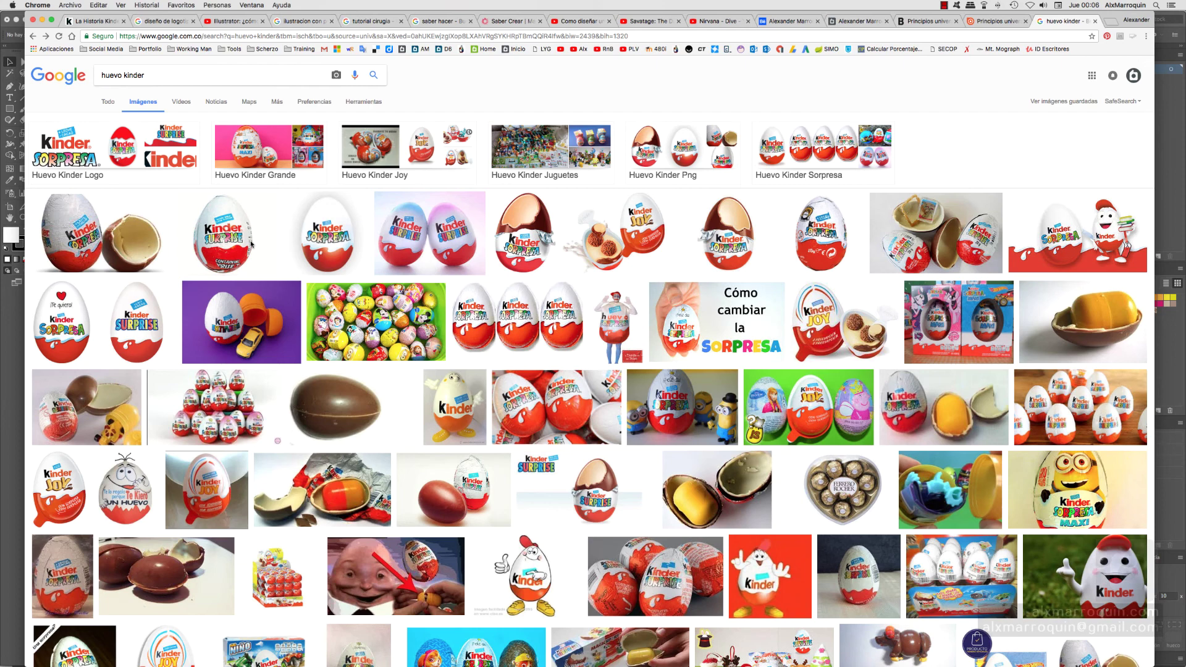
pyautogui.press('super+Tab')
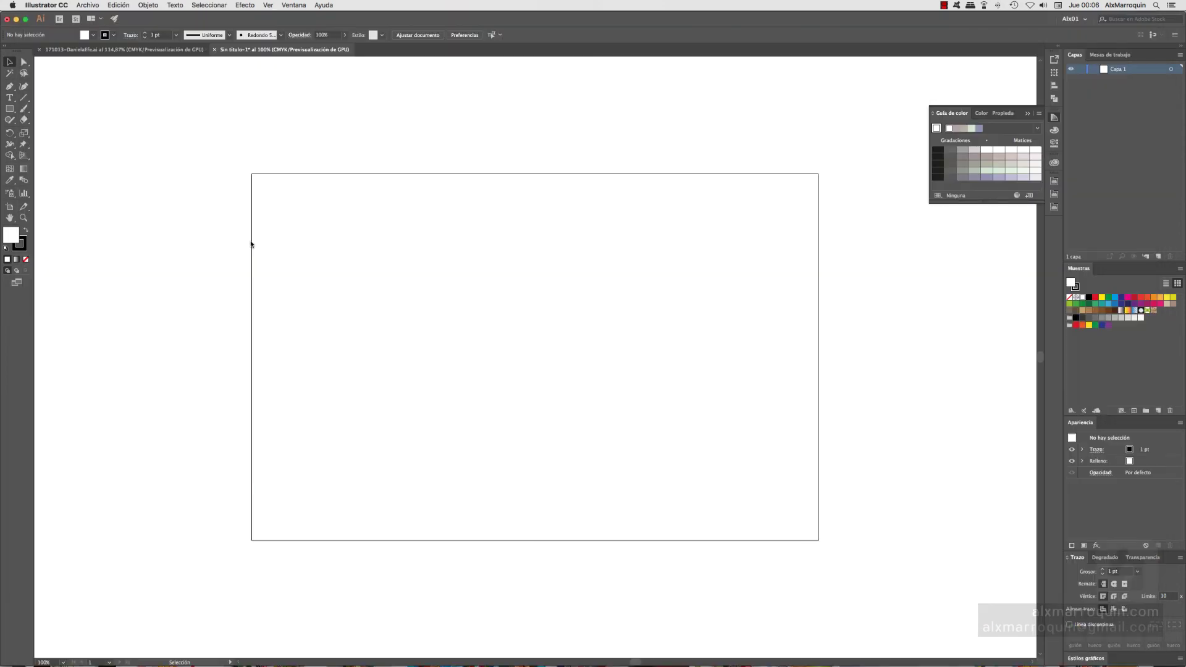
pyautogui.press('super+Tab')
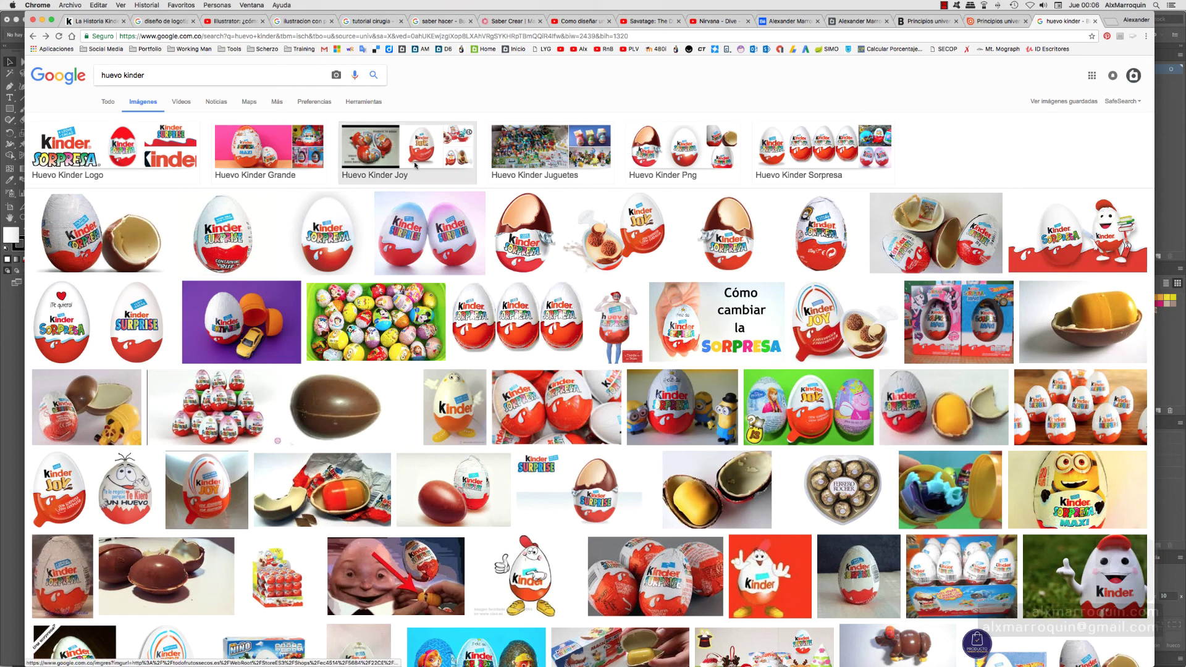
pyautogui.rightClick(45, 36)
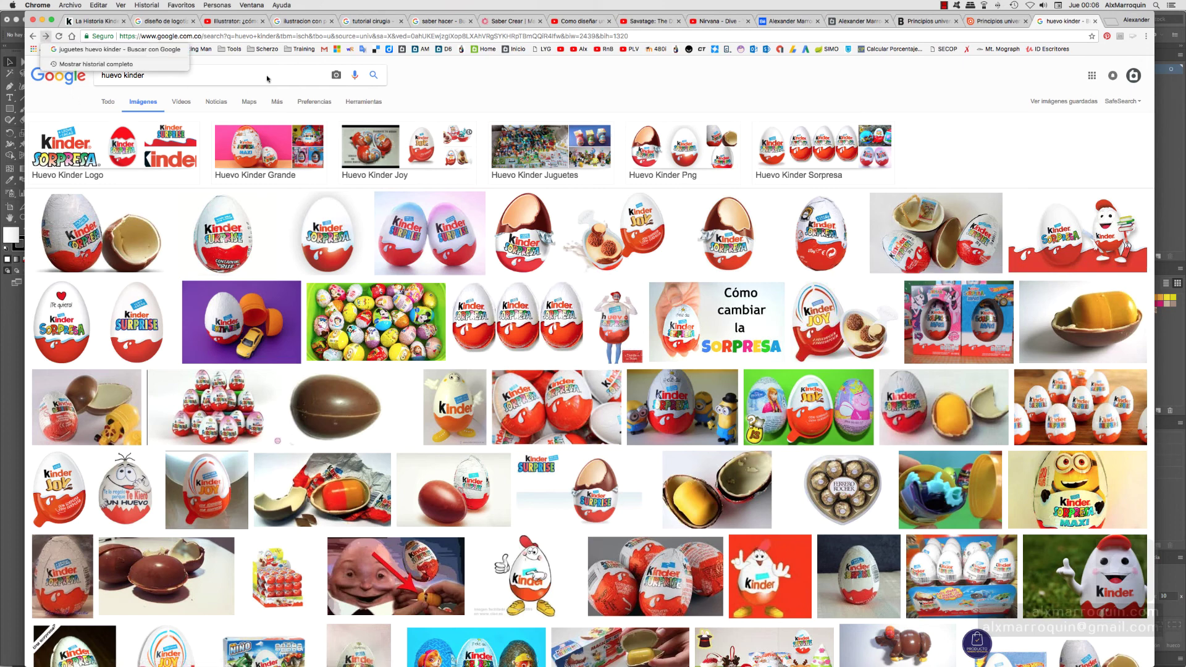
pyautogui.press('Down')
pyautogui.press('Return')
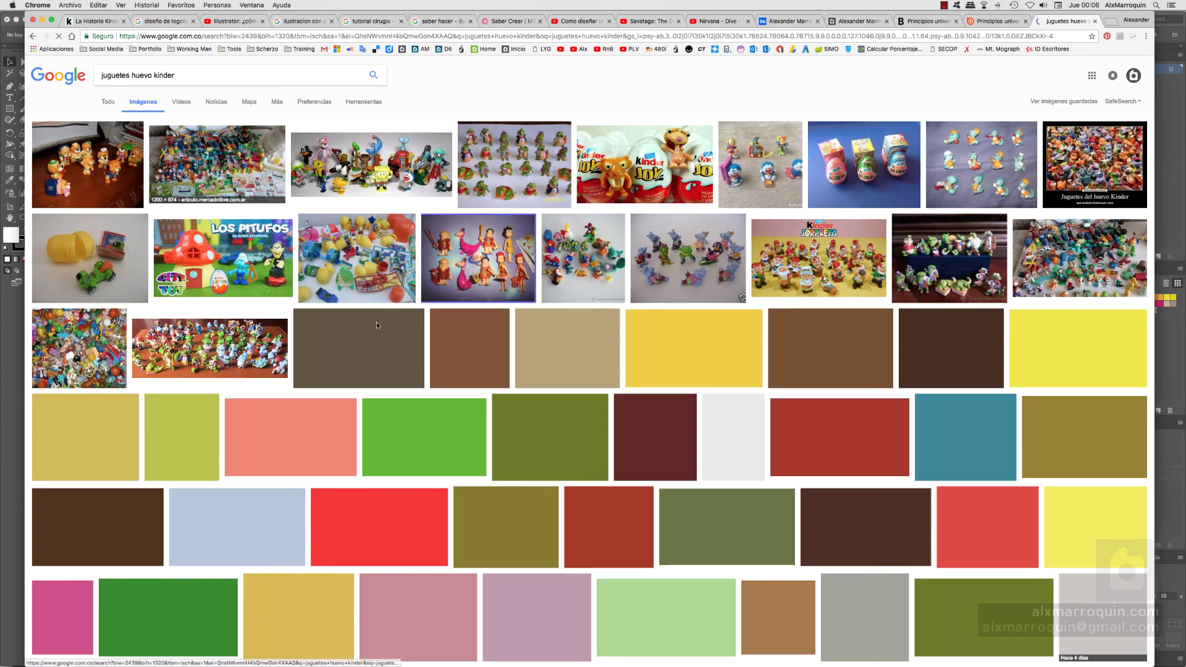
# Examine the Kinder egg toy images for figure styles, packaging and collection layouts
pyautogui.scroll(-5, 716, 439)
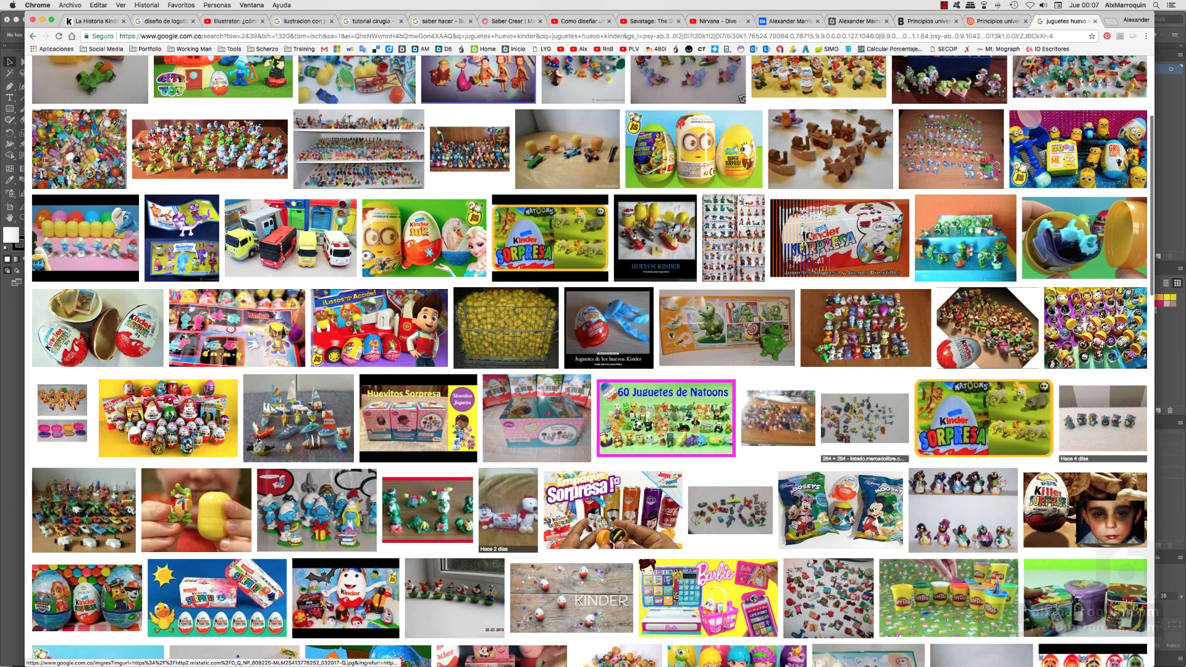
pyautogui.scroll(-5, 779, 514)
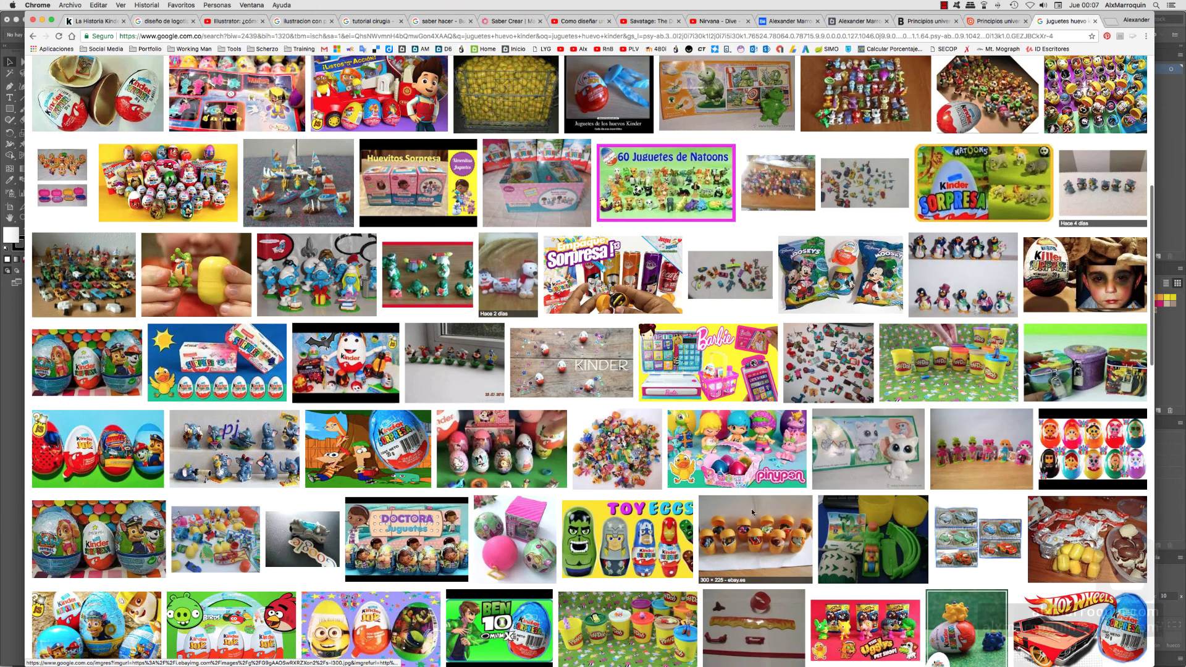
pyautogui.scroll(4, 770, 511)
pyautogui.scroll(5, 771, 511)
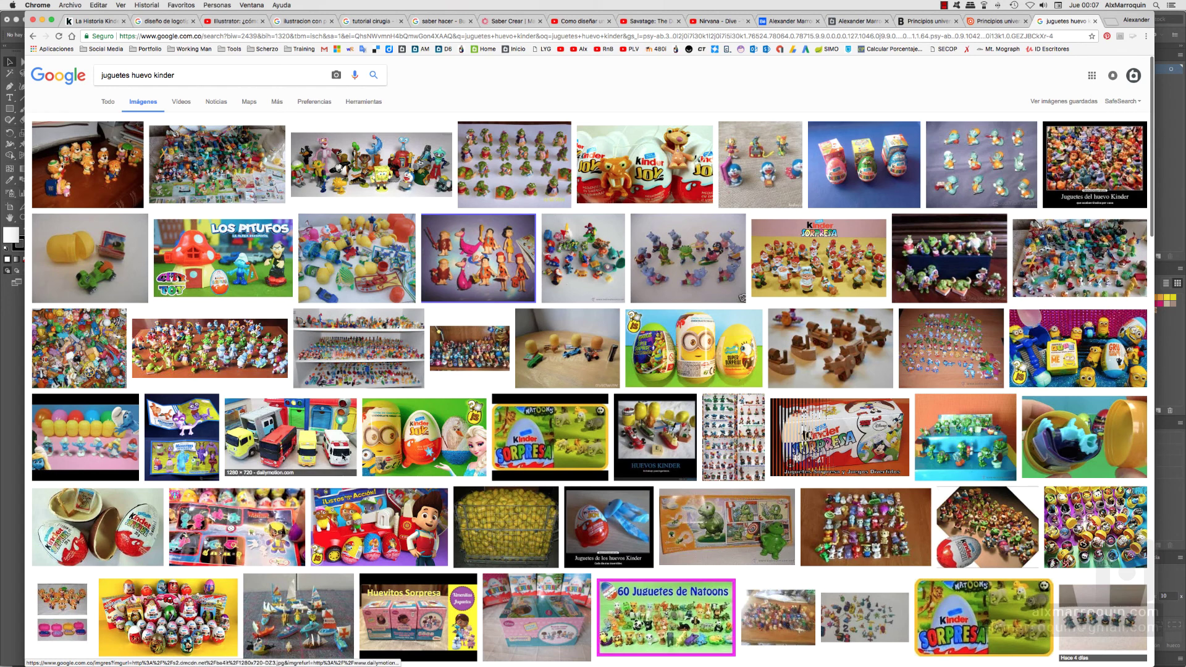
pyautogui.scroll(-5, 861, 542)
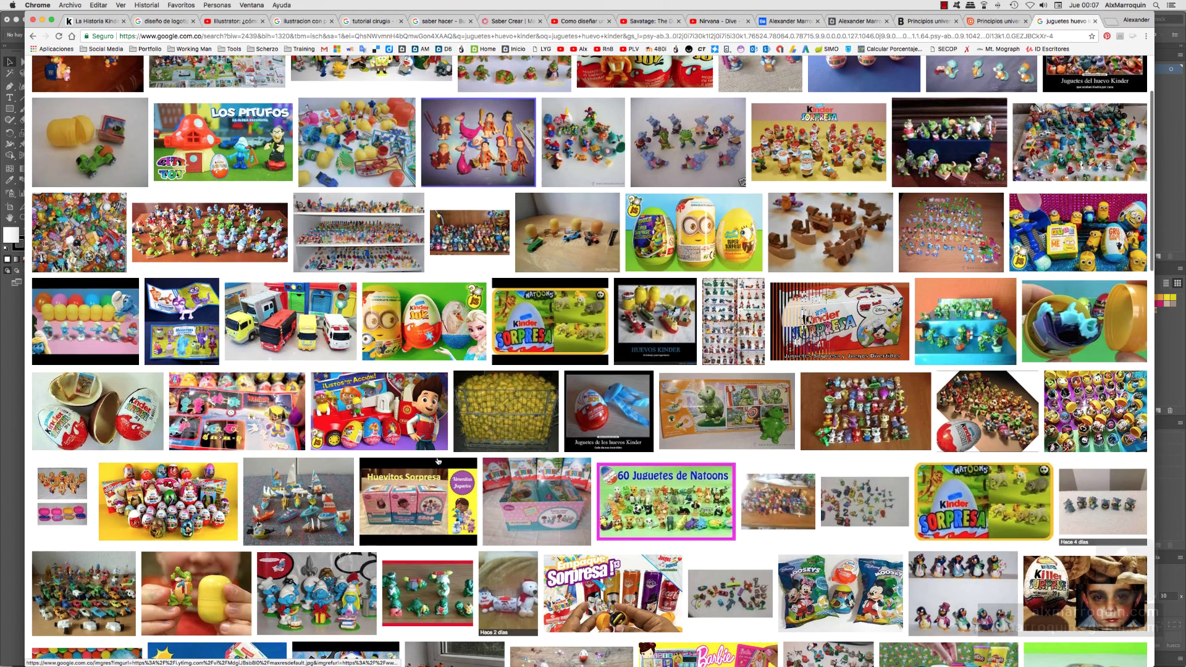
pyautogui.scroll(-2, 861, 542)
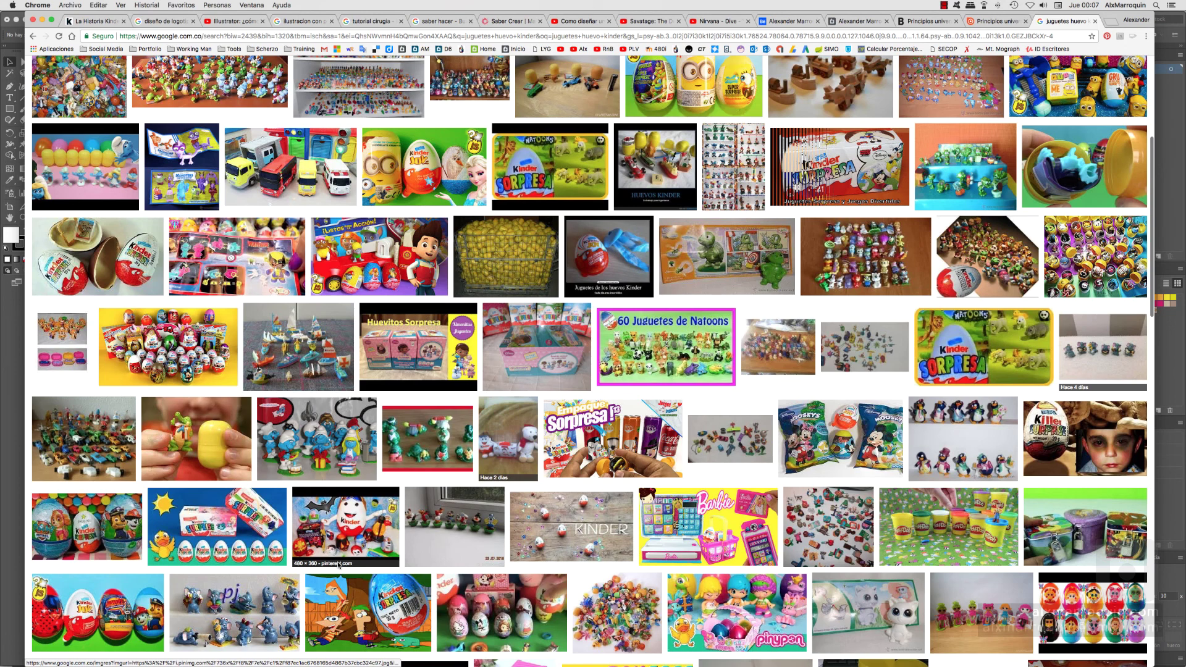
pyautogui.scroll(10, 295, 316)
pyautogui.scroll(-1, 295, 316)
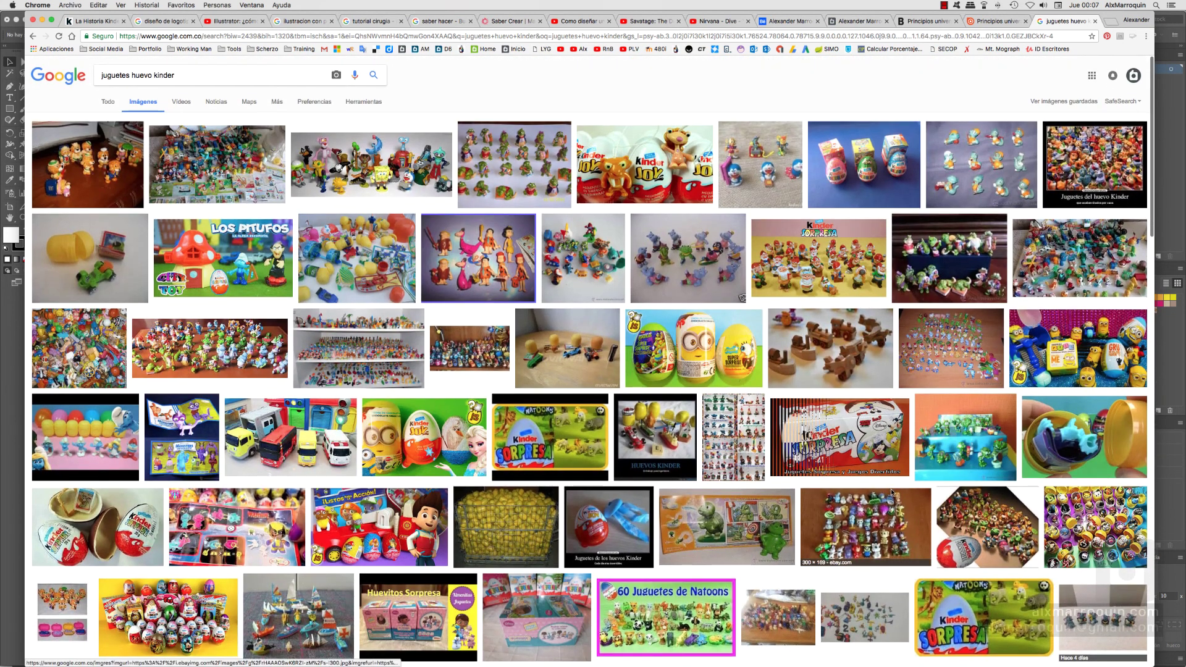
# Search Google Images for "instrucciones juguetes huevo kinder"
pyautogui.click(101, 75)
pyautogui.write('instr')
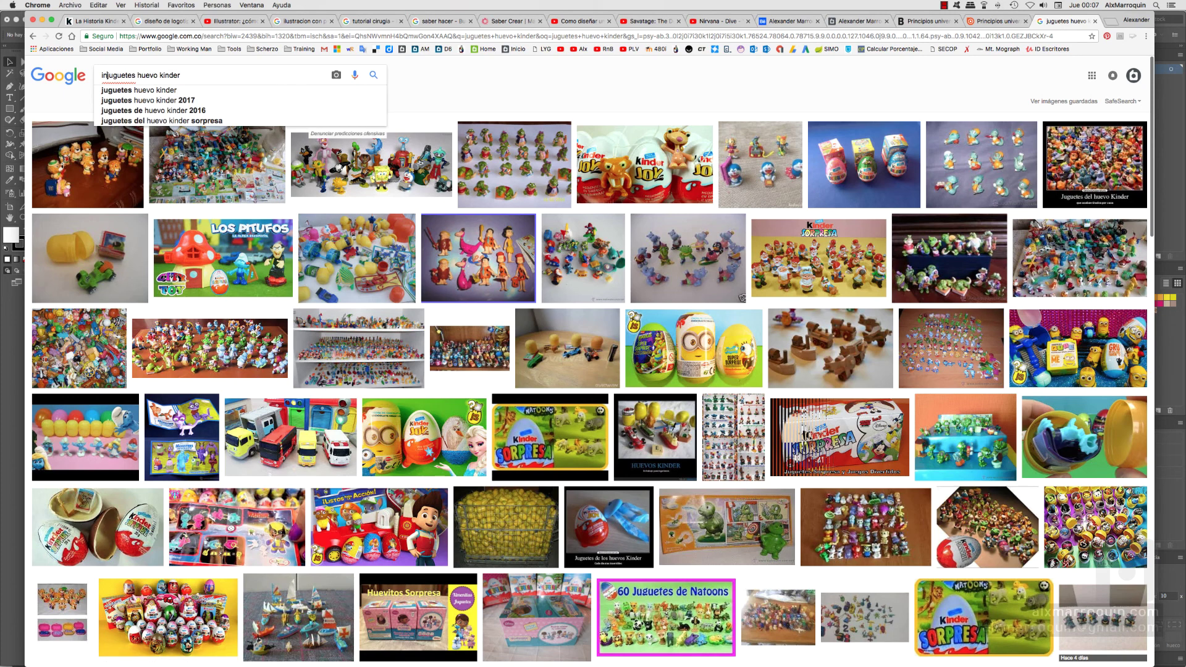
pyautogui.write('ucciones')
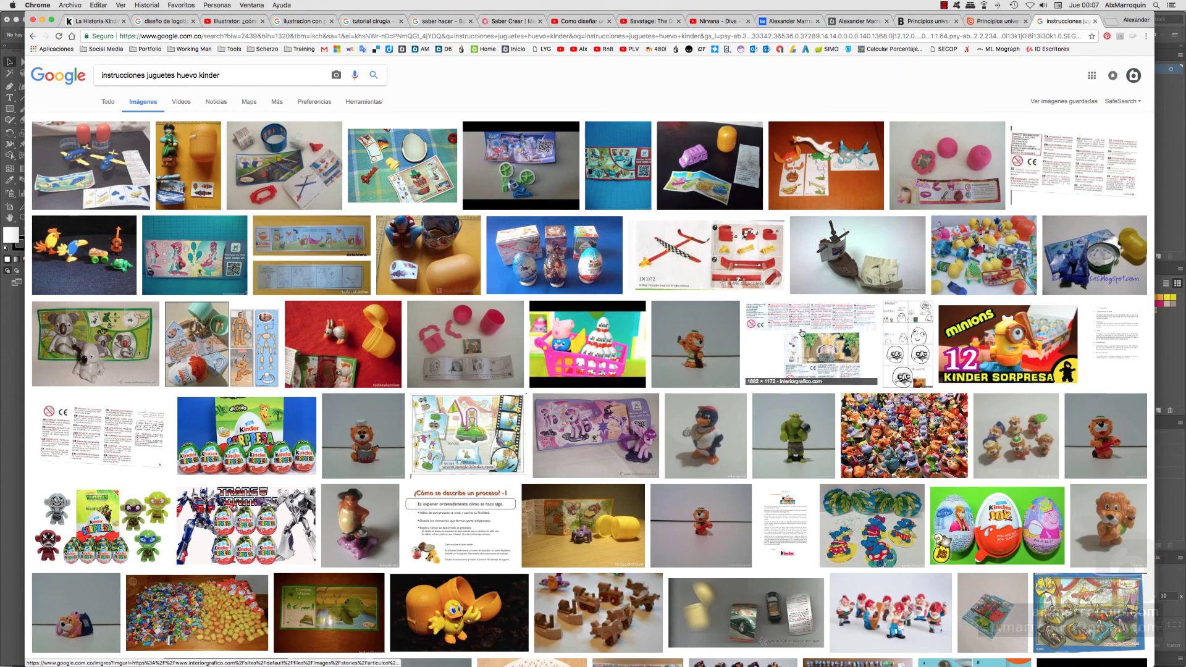
# Preview the instruction leaflet with the crowned king figure, the toy airplanes with their leaflets, and the multilingual warning sheet
pyautogui.click(814, 350)
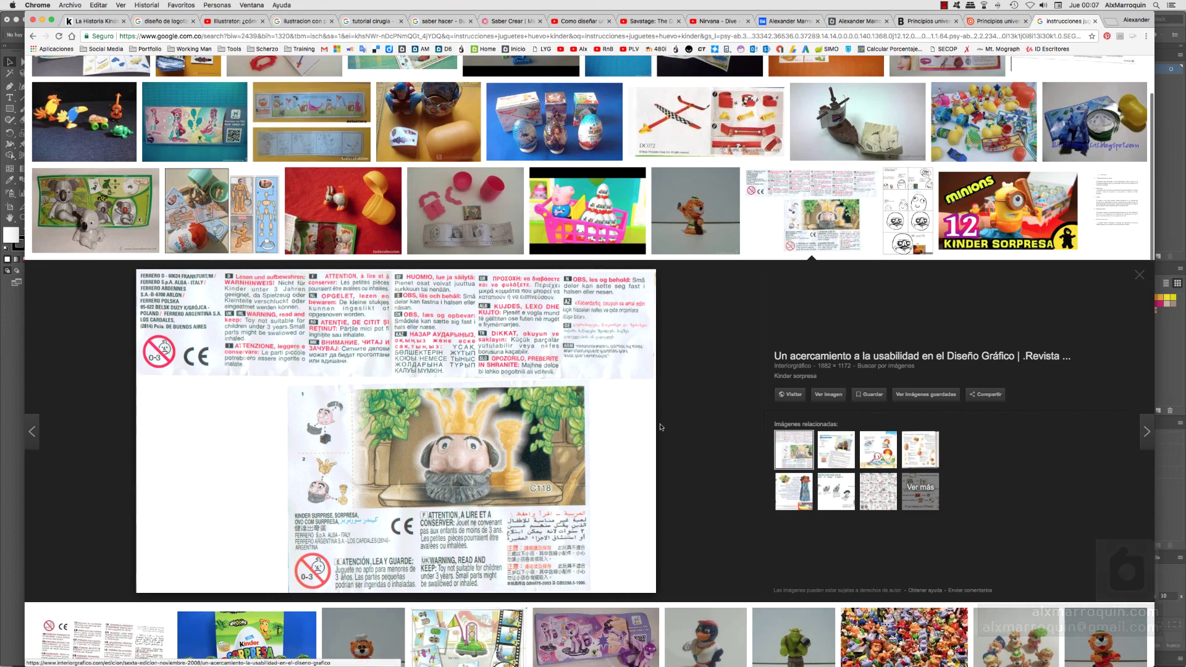
pyautogui.scroll(-3, 647, 363)
pyautogui.scroll(5, 508, 206)
pyautogui.scroll(-1, 508, 205)
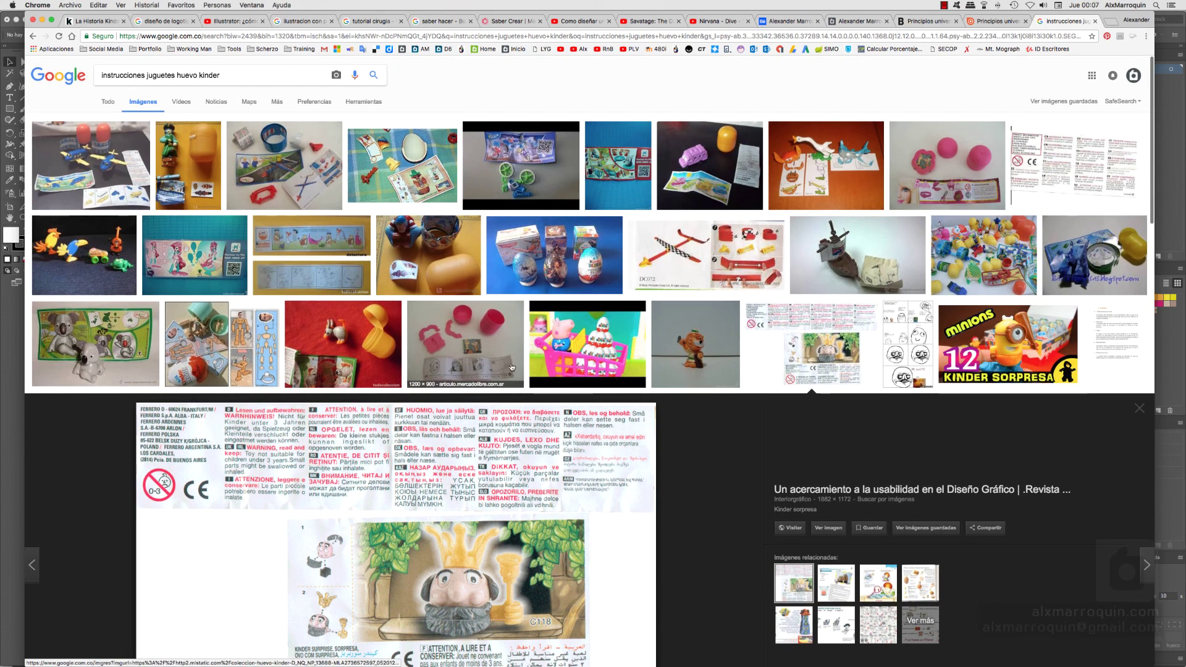
pyautogui.click(101, 182)
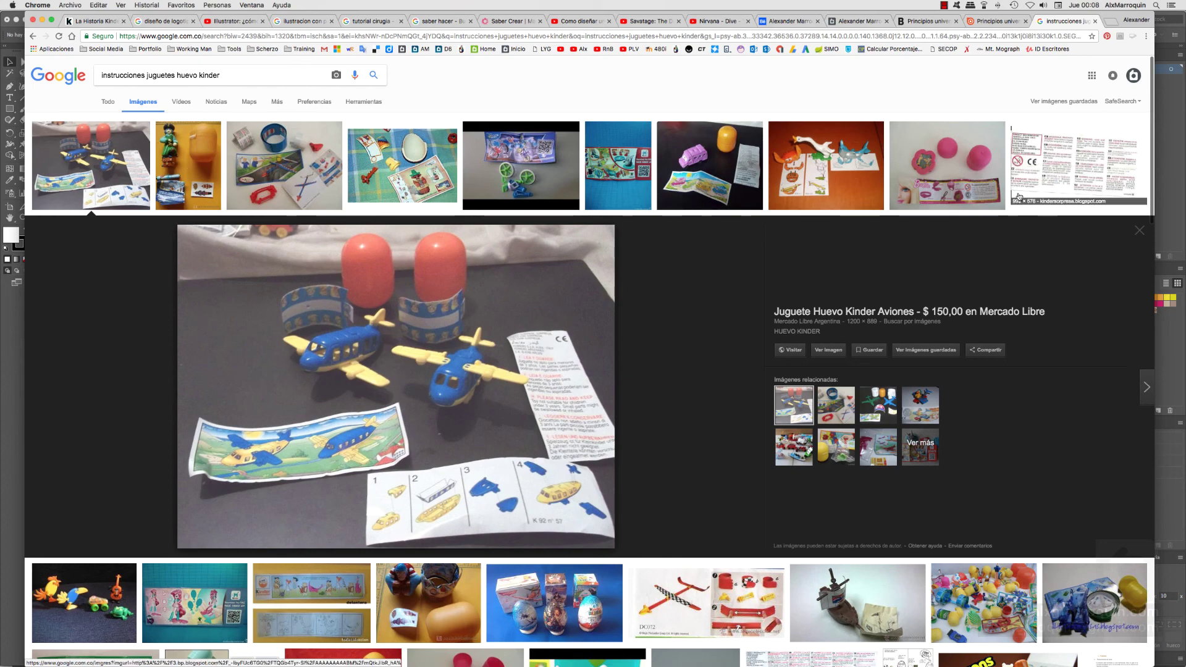
pyautogui.click(1049, 184)
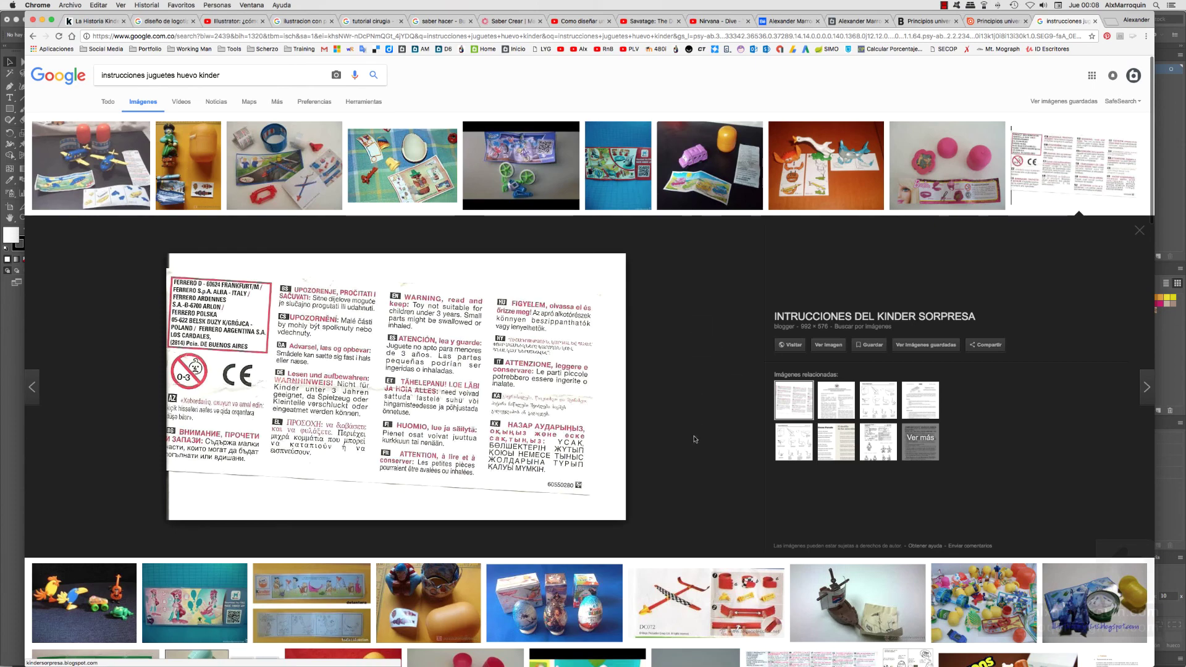
# Look further down the results and preview the large toy collection photo and the green table football capsule toy
pyautogui.scroll(-5, 702, 449)
pyautogui.scroll(-15, 585, 498)
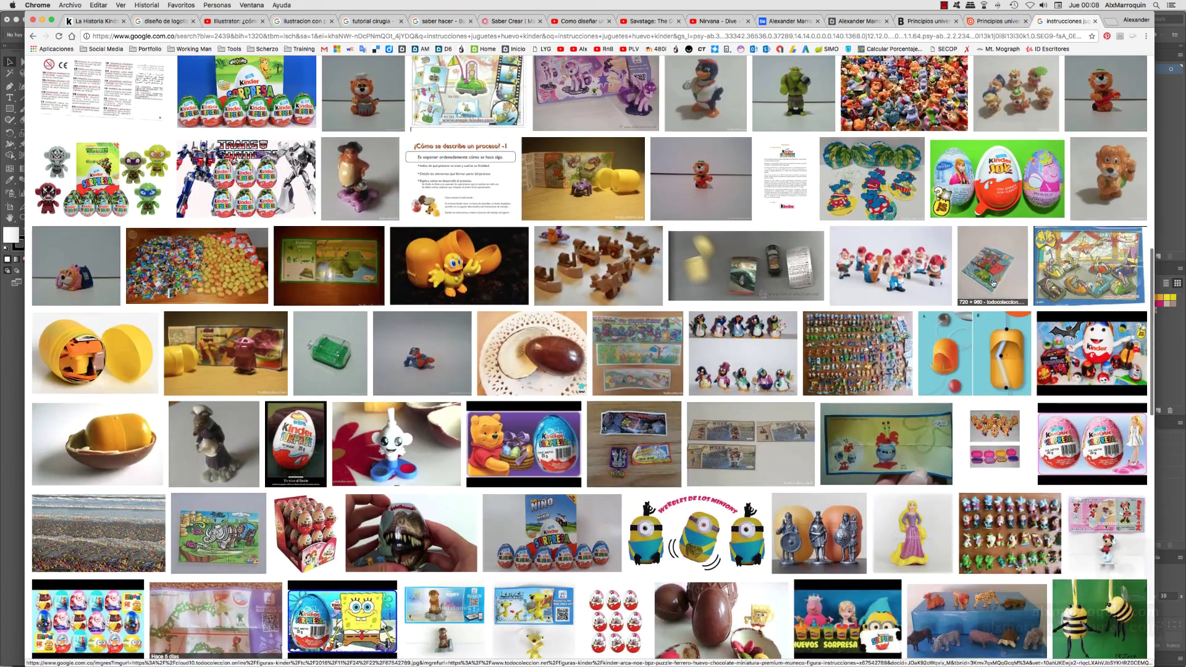
pyautogui.click(849, 365)
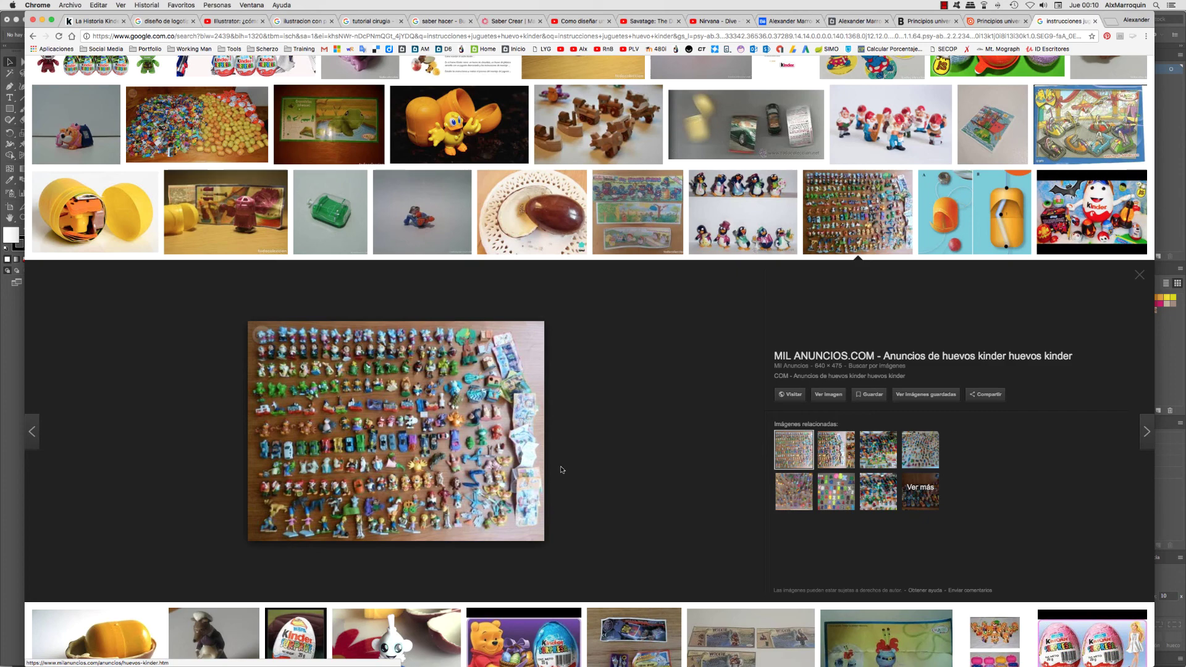
pyautogui.click(336, 222)
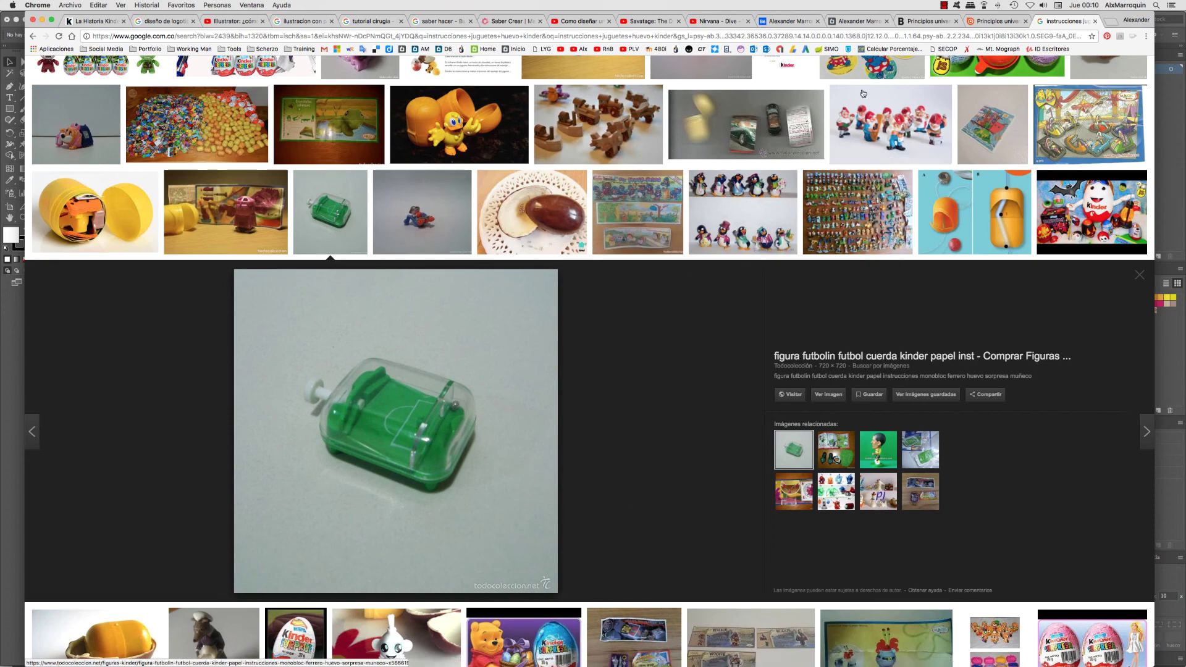
pyautogui.scroll(10, 718, 337)
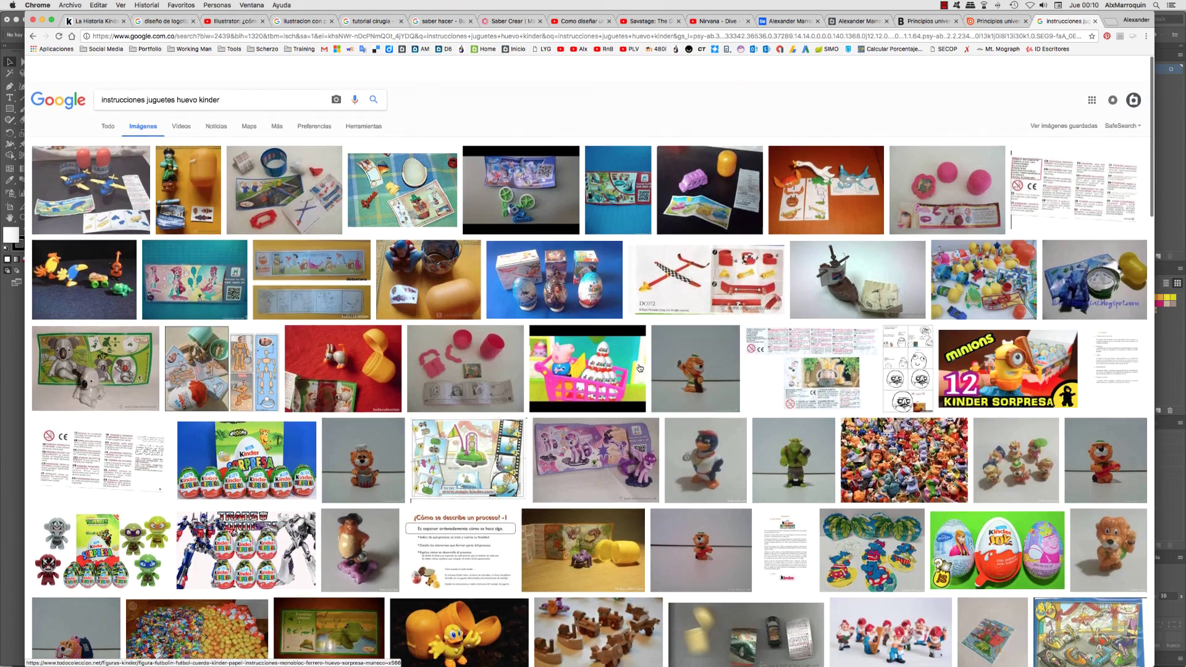
pyautogui.press('super+Tab')
pyautogui.press('super+Tab')
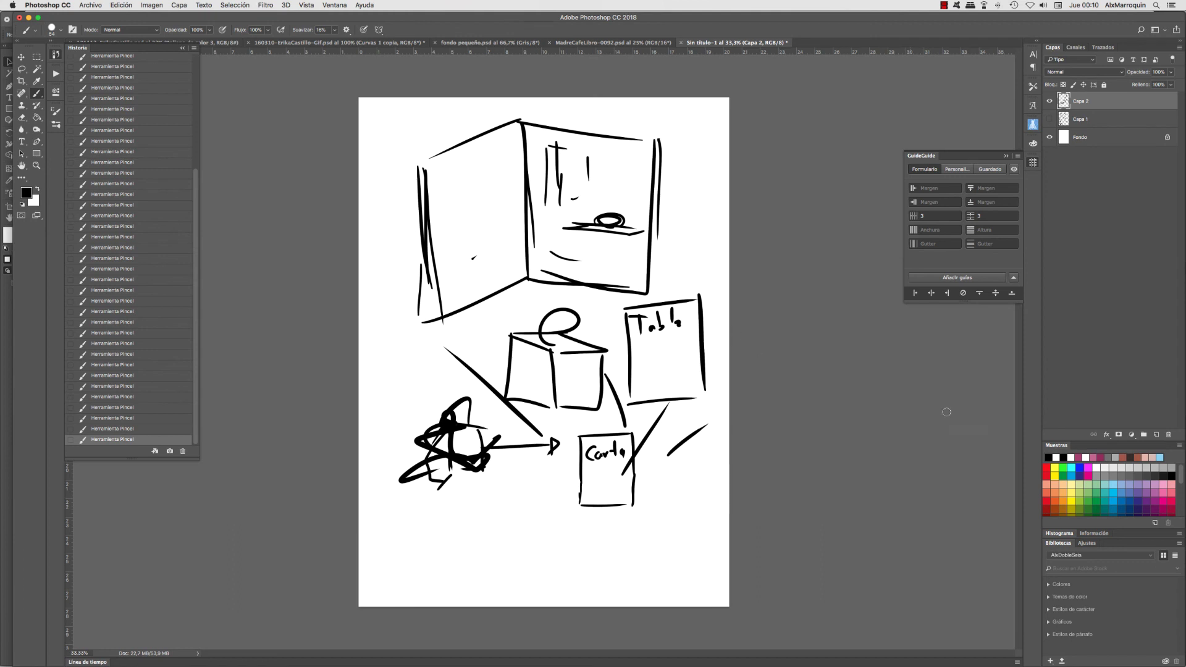
pyautogui.press('super+Tab')
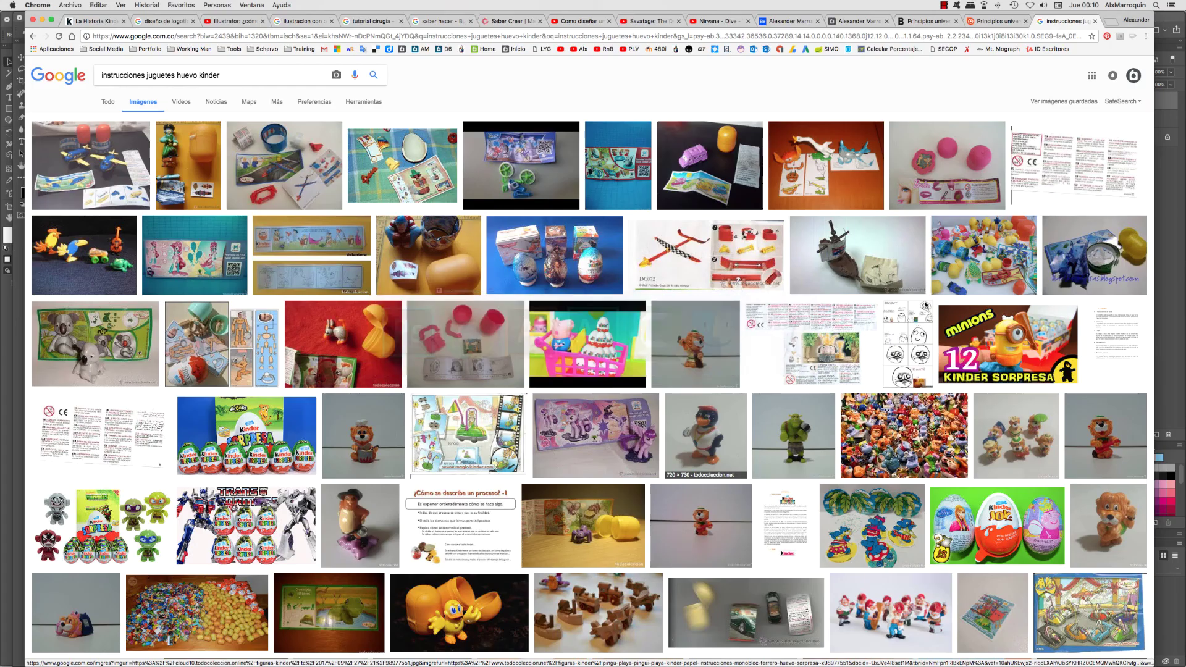
# Search Google in a new tab for "soporte para tableta en carton" and accept the suggested wording "soporte para tablets en carton"
pyautogui.click(1109, 22)
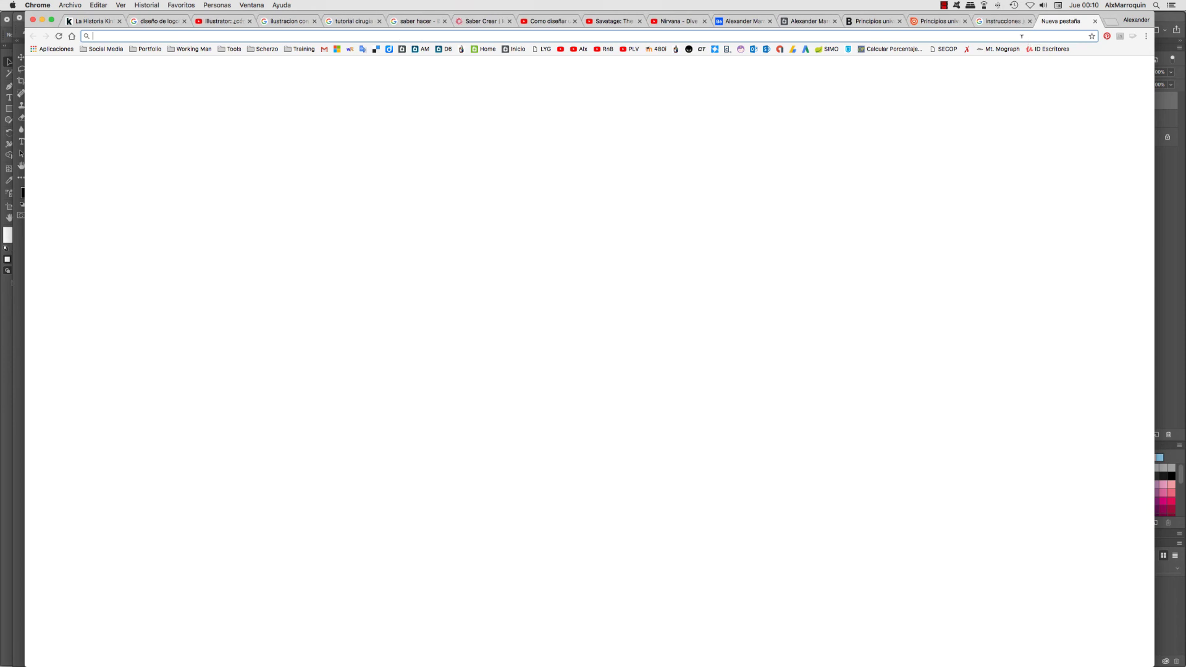
pyautogui.write('sopor')
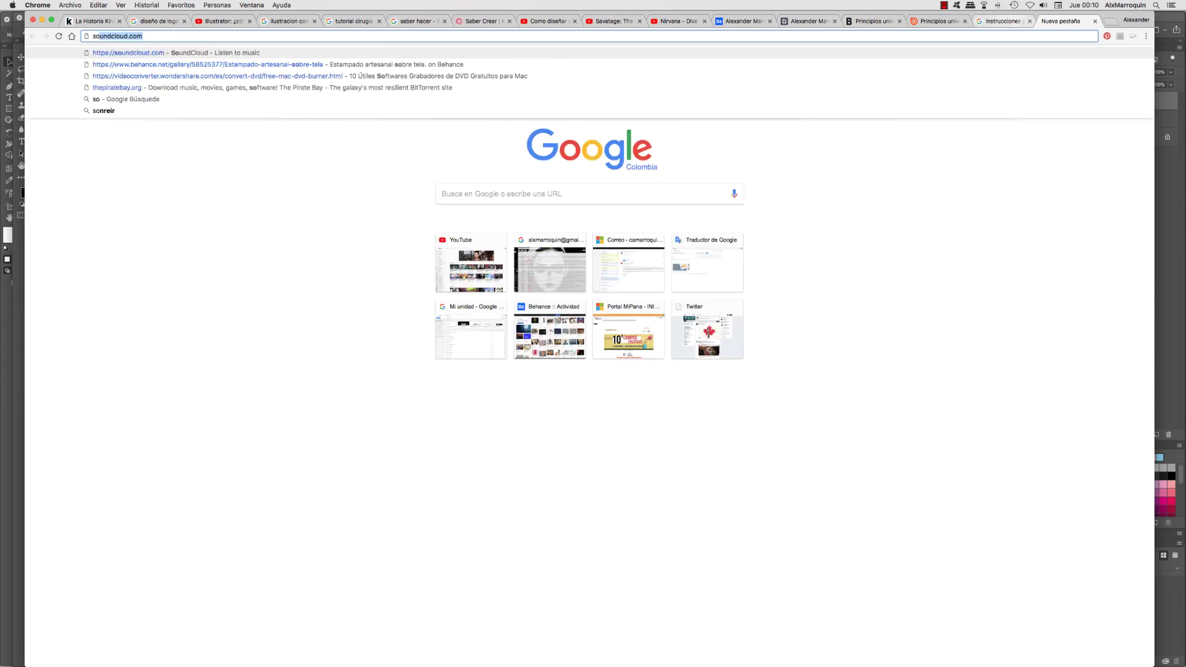
pyautogui.write('te para ta')
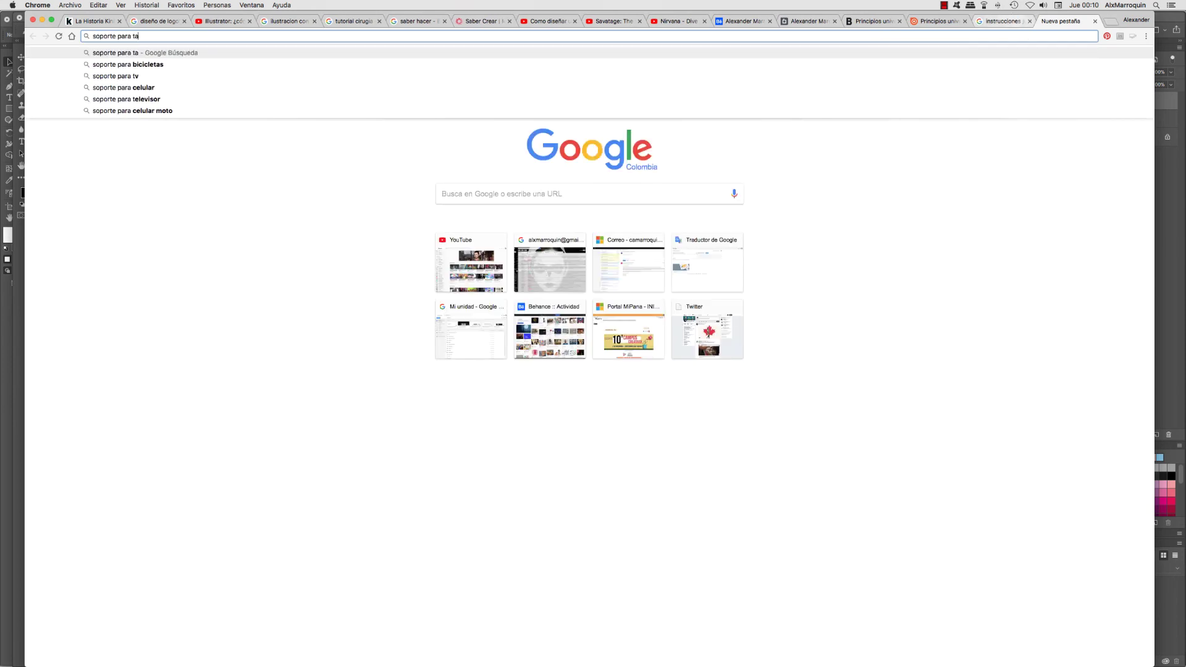
pyautogui.write('bleta')
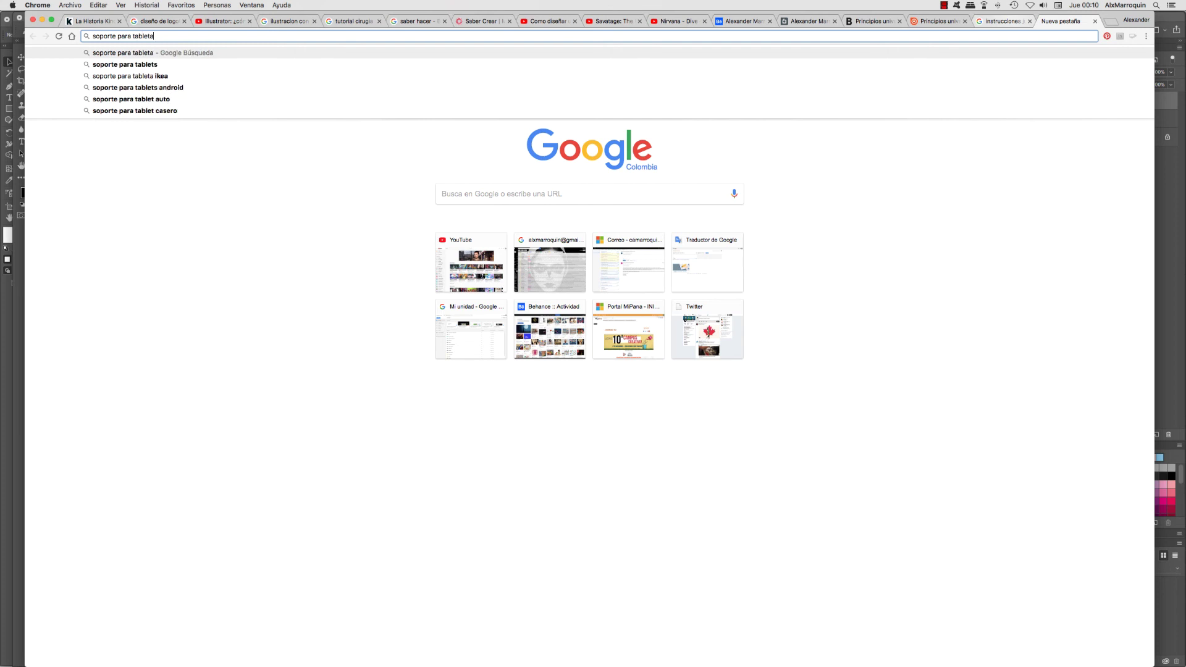
pyautogui.write(' en carton')
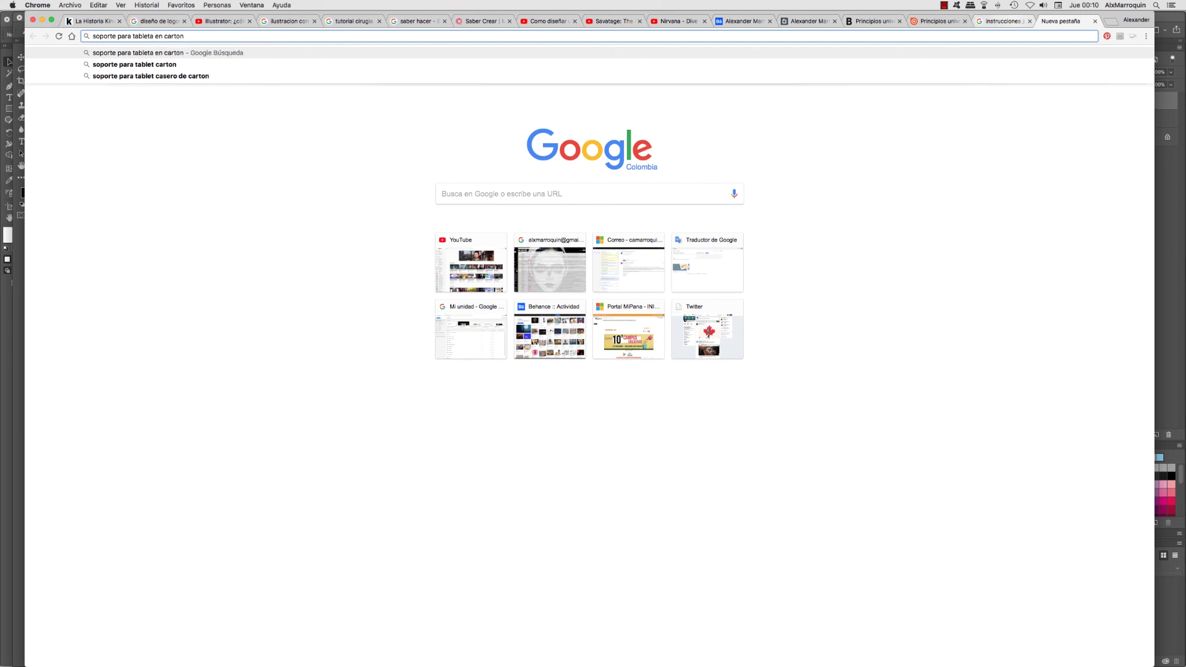
pyautogui.press('Return')
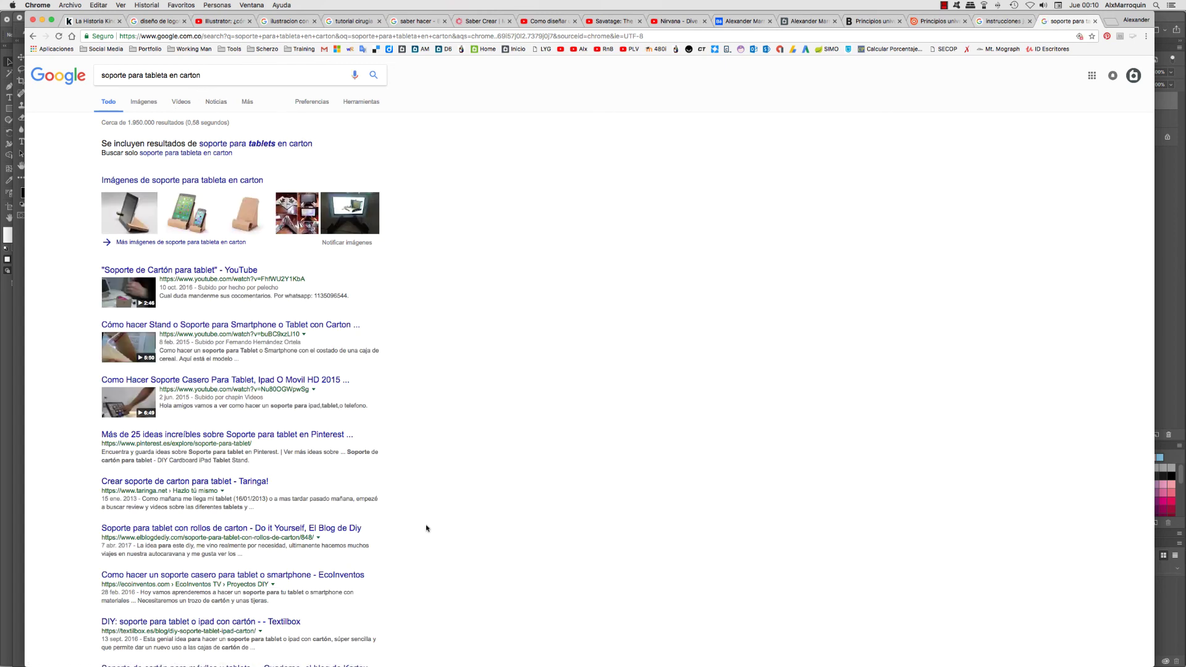
pyautogui.click(235, 147)
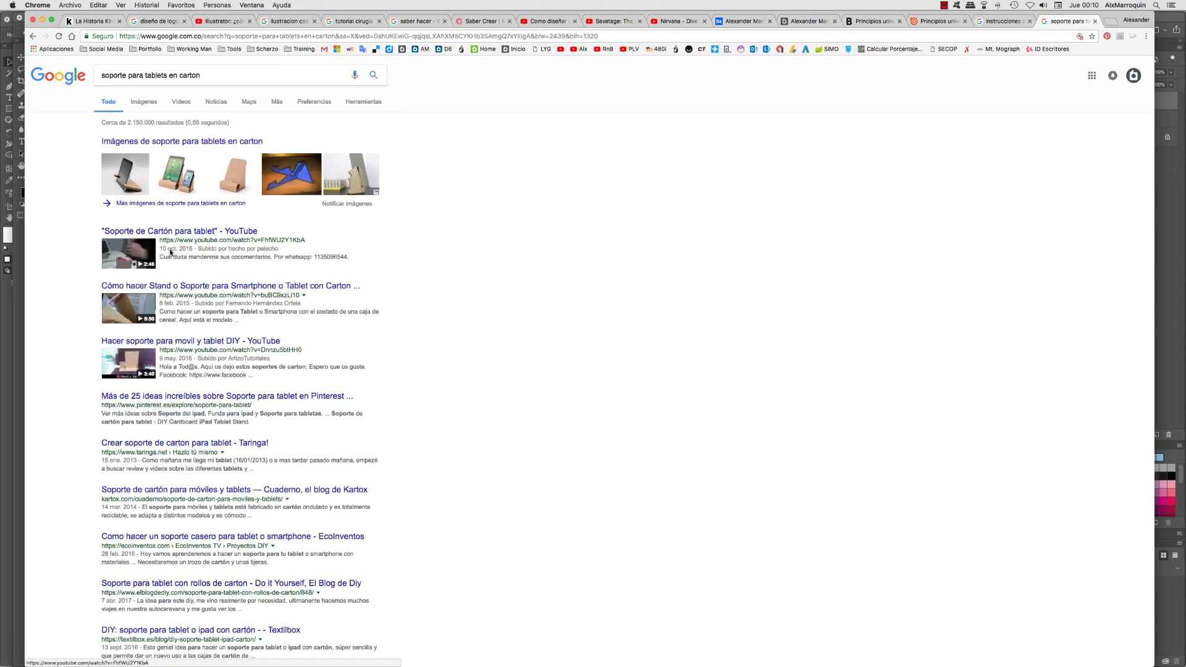
# Show the image results for cardboard tablet stands and look through the different designs
pyautogui.click(209, 142)
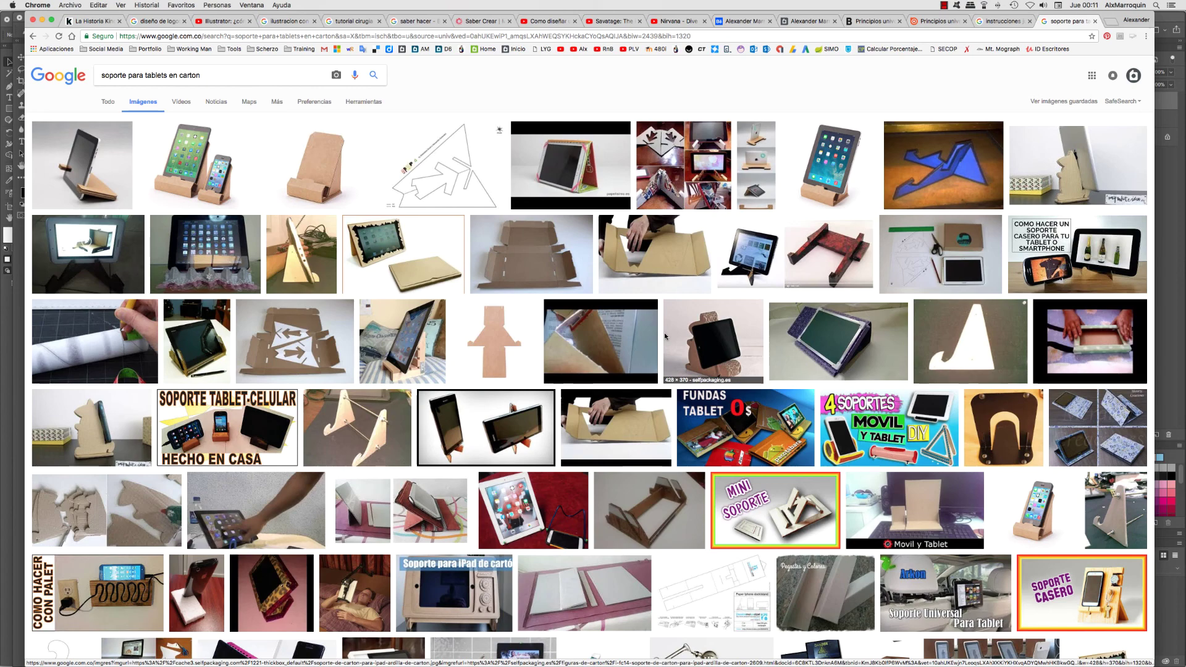
pyautogui.scroll(-10, 665, 336)
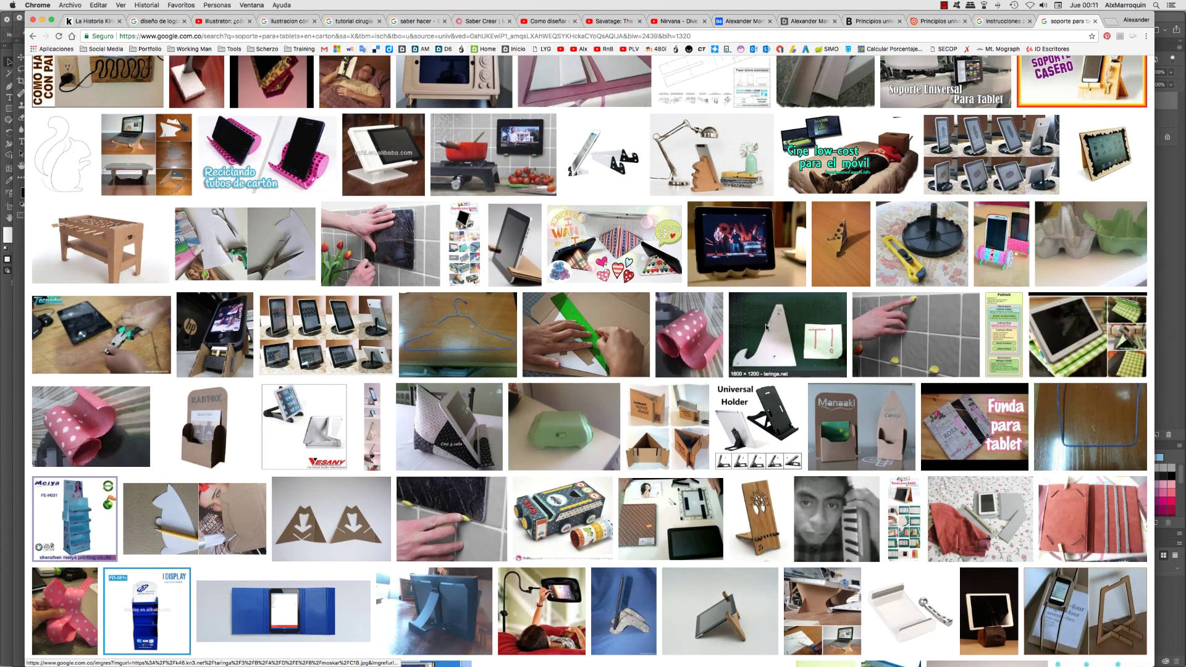
pyautogui.scroll(10, 765, 328)
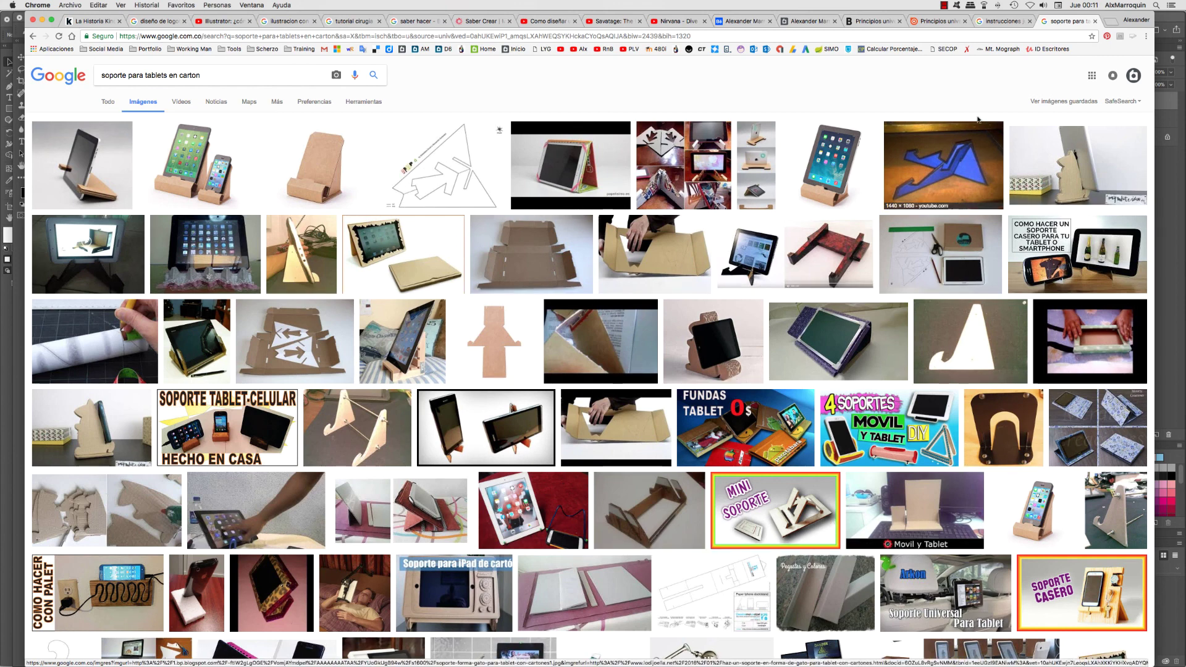
# Switch to Photoshop, hide the sketch layer Capa 2 and add a new empty layer for another sketch
pyautogui.press('super+Tab')
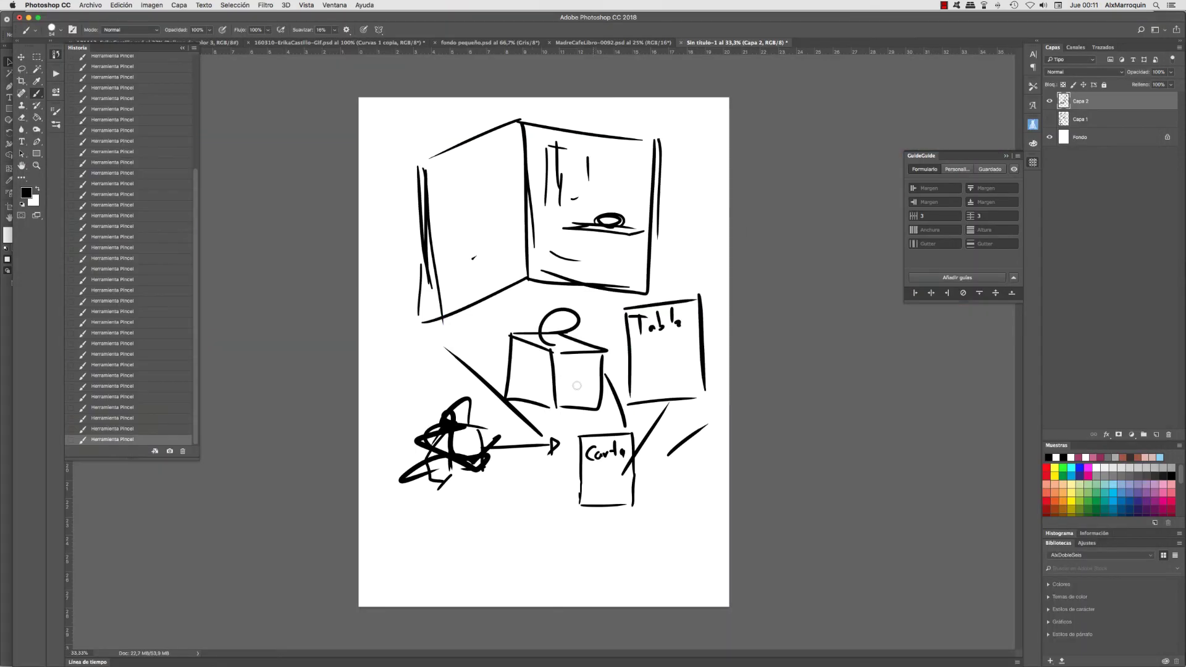
pyautogui.click(1049, 100)
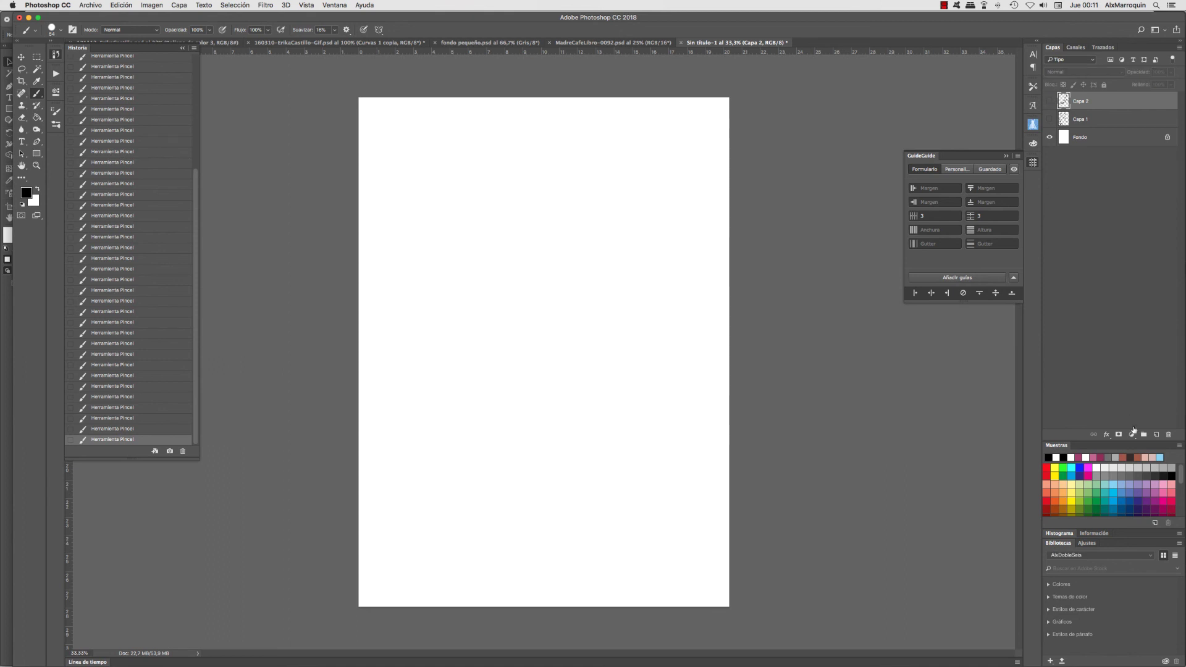
pyautogui.click(1156, 434)
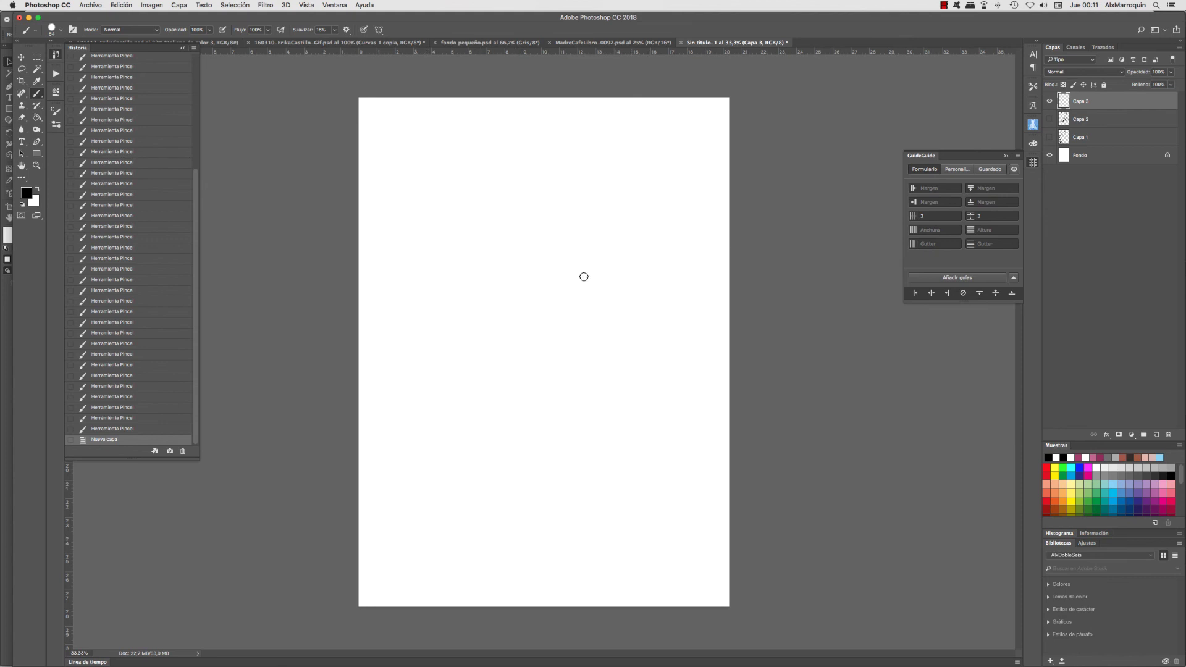
# Sketch a box in perspective with black brush strokes in the upper part of the canvas
pyautogui.moveTo(483, 226); pyautogui.dragTo(528, 246)
pyautogui.moveTo(536, 245); pyautogui.dragTo(539, 291)
pyautogui.moveTo(476, 230)
pyautogui.mouseDown()
pyautogui.moveTo(487, 278)
pyautogui.moveTo(515, 293)
pyautogui.moveTo(526, 210)
pyautogui.moveTo(549, 232)
pyautogui.mouseUp()
pyautogui.moveTo(528, 205)
pyautogui.mouseDown()
pyautogui.moveTo(578, 223)
pyautogui.moveTo(582, 291)
pyautogui.moveTo(542, 297)
pyautogui.mouseUp()
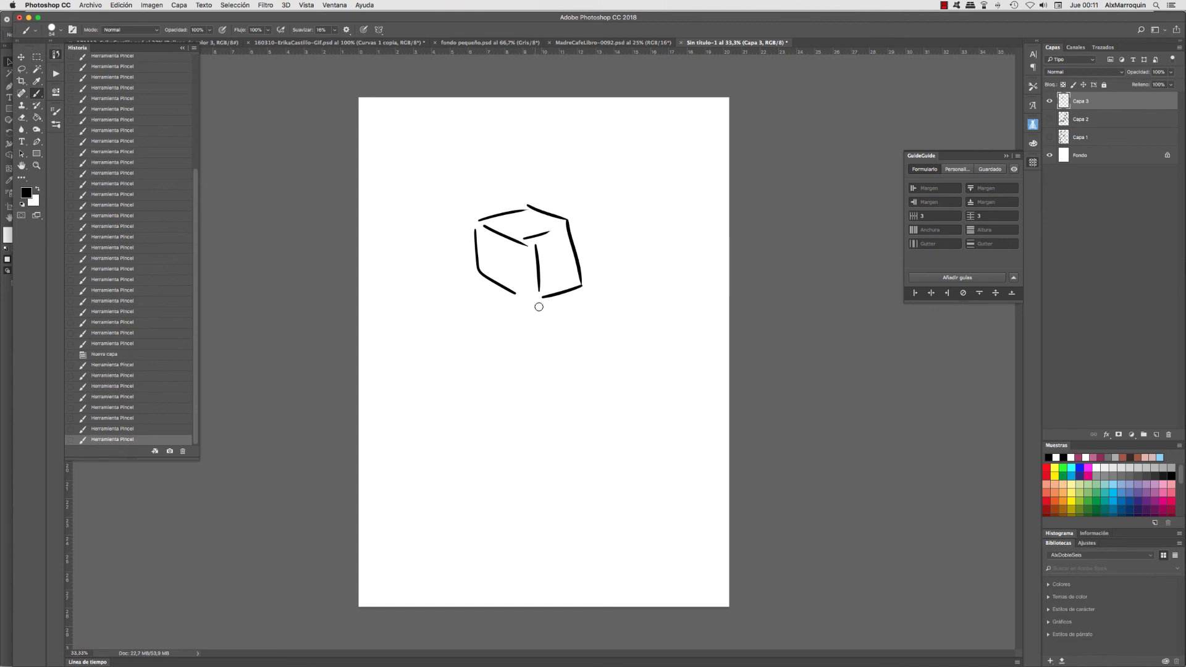
pyautogui.moveTo(523, 241); pyautogui.dragTo(525, 304)
# Sketch a tall, narrow pointed shape with flared side pieces at its base, below the box
pyautogui.moveTo(606, 324)
pyautogui.mouseDown()
pyautogui.moveTo(611, 468)
pyautogui.moveTo(640, 478)
pyautogui.moveTo(630, 364)
pyautogui.mouseUp()
pyautogui.moveTo(607, 420)
pyautogui.mouseDown()
pyautogui.moveTo(594, 472)
pyautogui.moveTo(614, 461)
pyautogui.mouseUp()
pyautogui.moveTo(642, 422); pyautogui.dragTo(645, 497)
pyautogui.moveTo(595, 469); pyautogui.dragTo(606, 495)
pyautogui.moveTo(617, 442); pyautogui.dragTo(636, 537)
pyautogui.moveTo(636, 460)
pyautogui.mouseDown()
pyautogui.moveTo(642, 437)
pyautogui.moveTo(644, 492)
pyautogui.mouseUp()
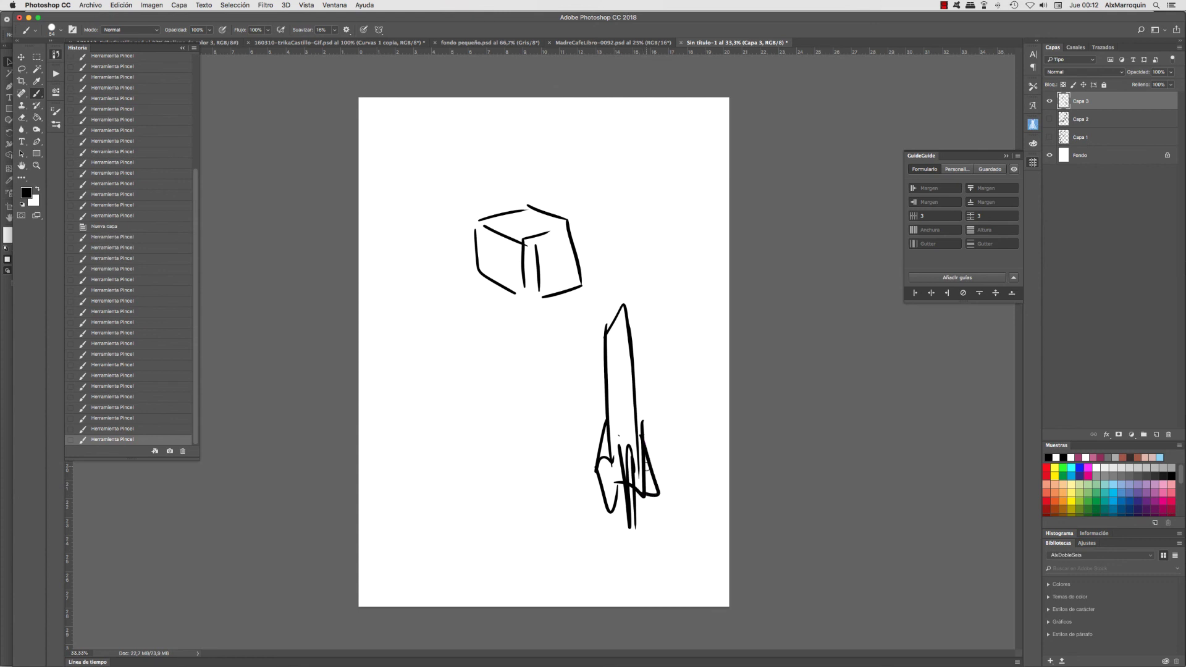
# Switch to Chrome and review the cardboard tablet stand images and the Kinder toy instruction images
pyautogui.press('super+Tab')
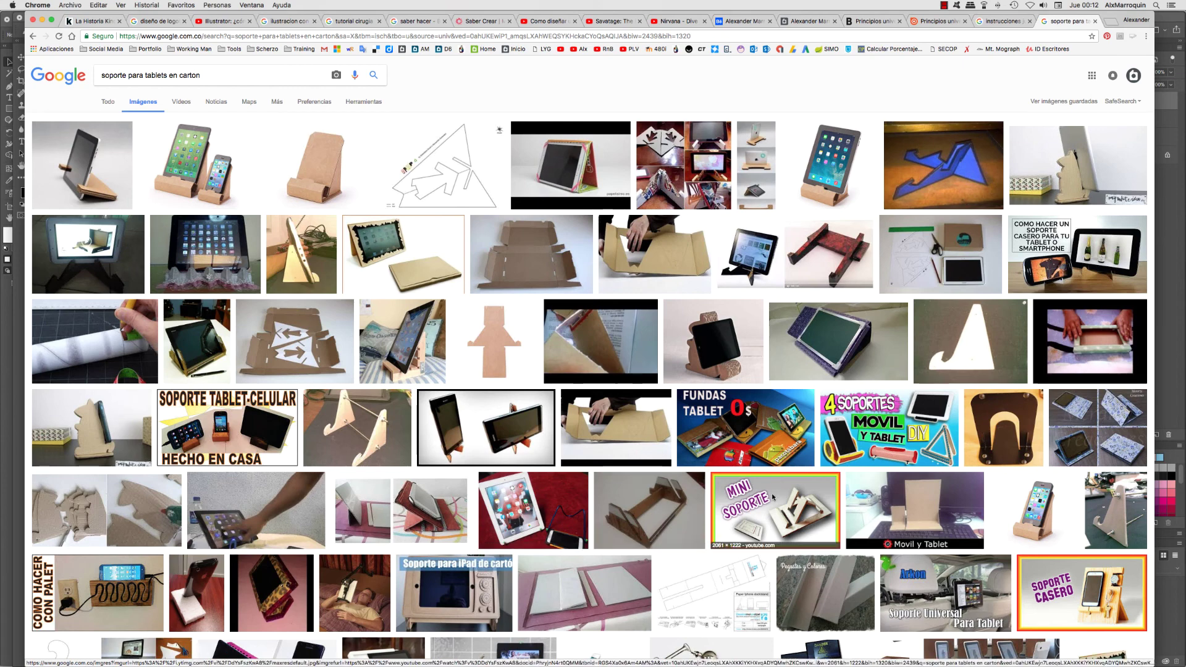
pyautogui.press('super+Tab')
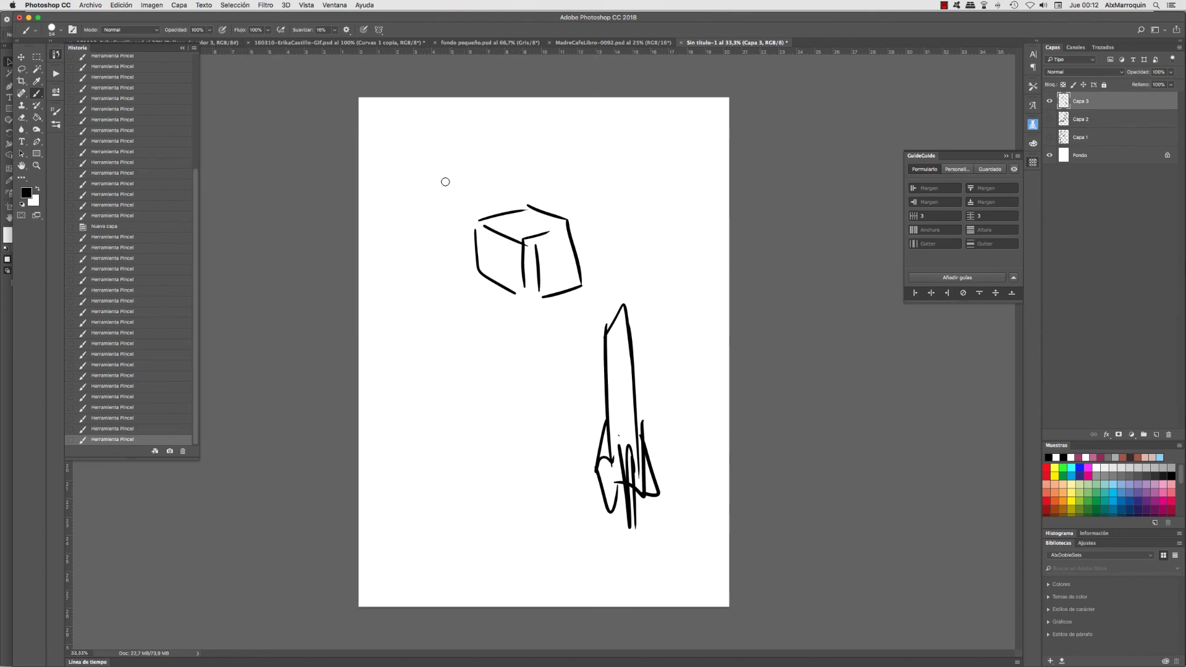
pyautogui.press('super+Tab')
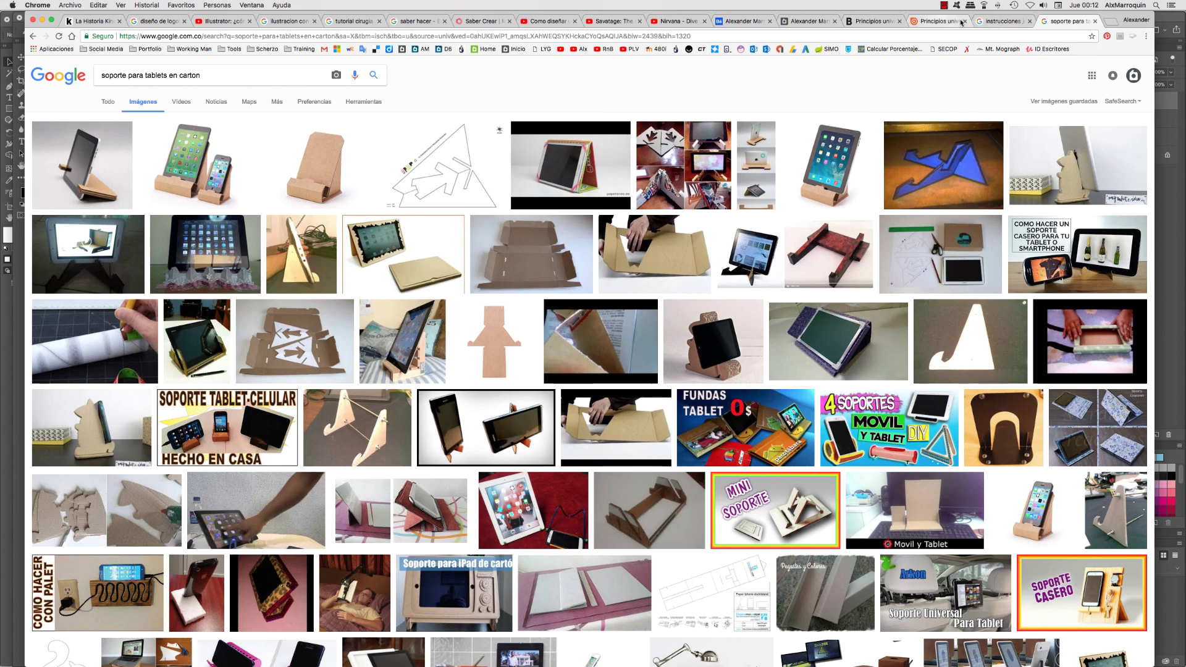
pyautogui.click(997, 24)
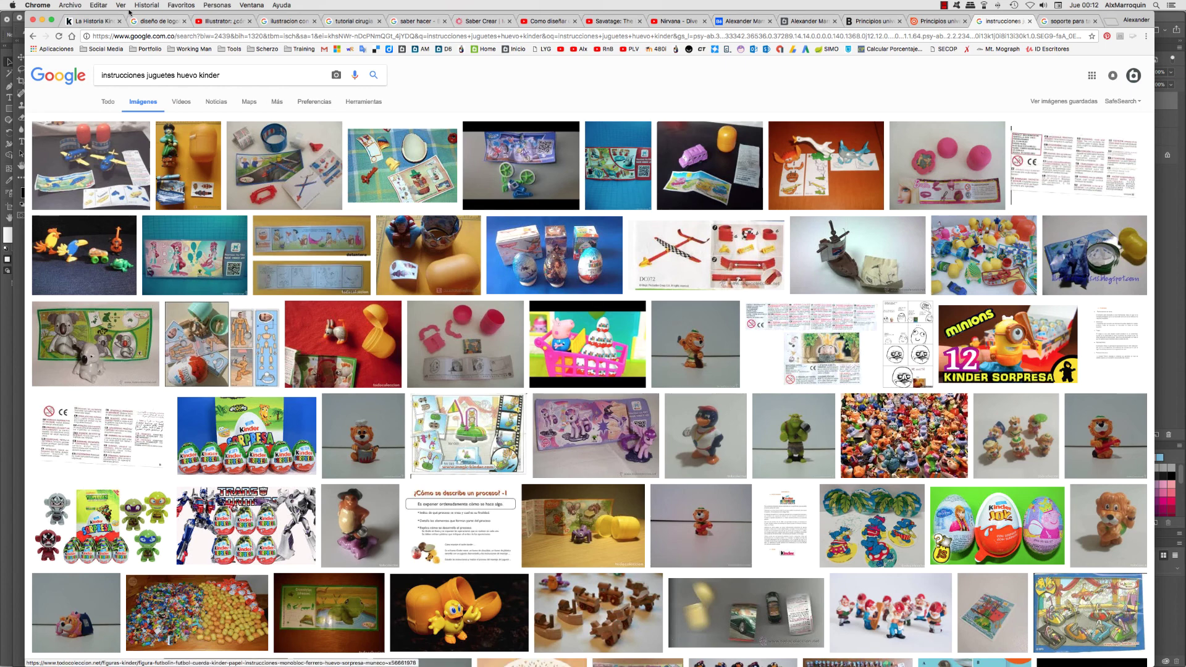
# Read through the Kinder history page, examining its timeline entries for 1985, 1992, 1994 and today
pyautogui.click(104, 25)
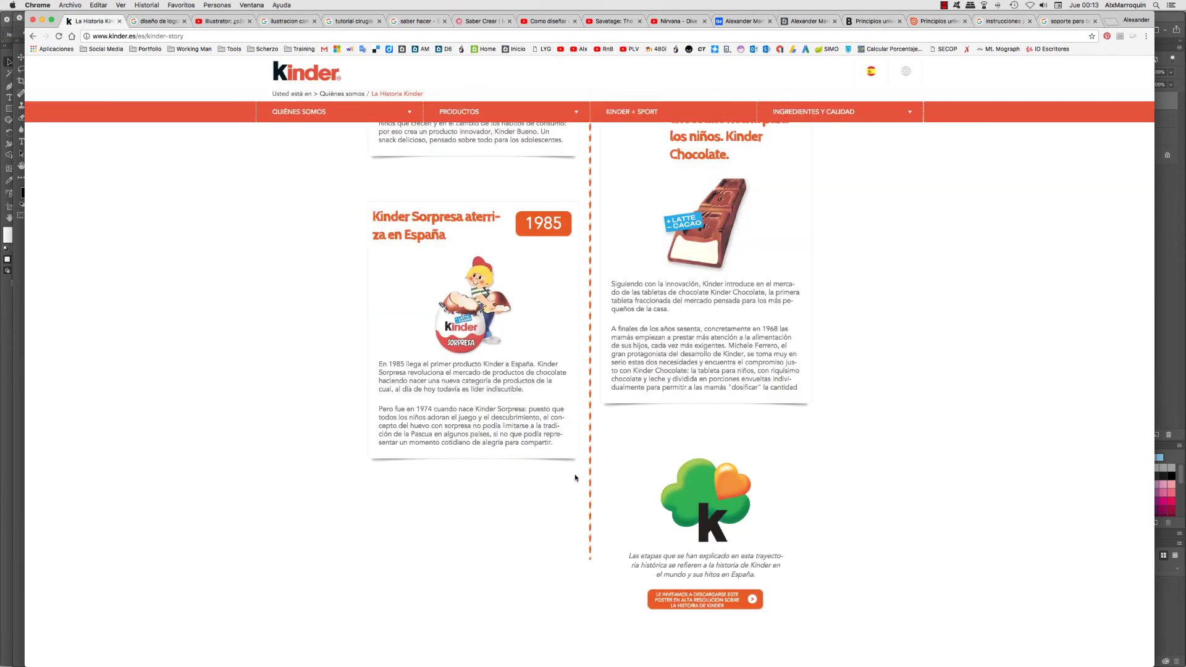
pyautogui.scroll(7, 704, 185)
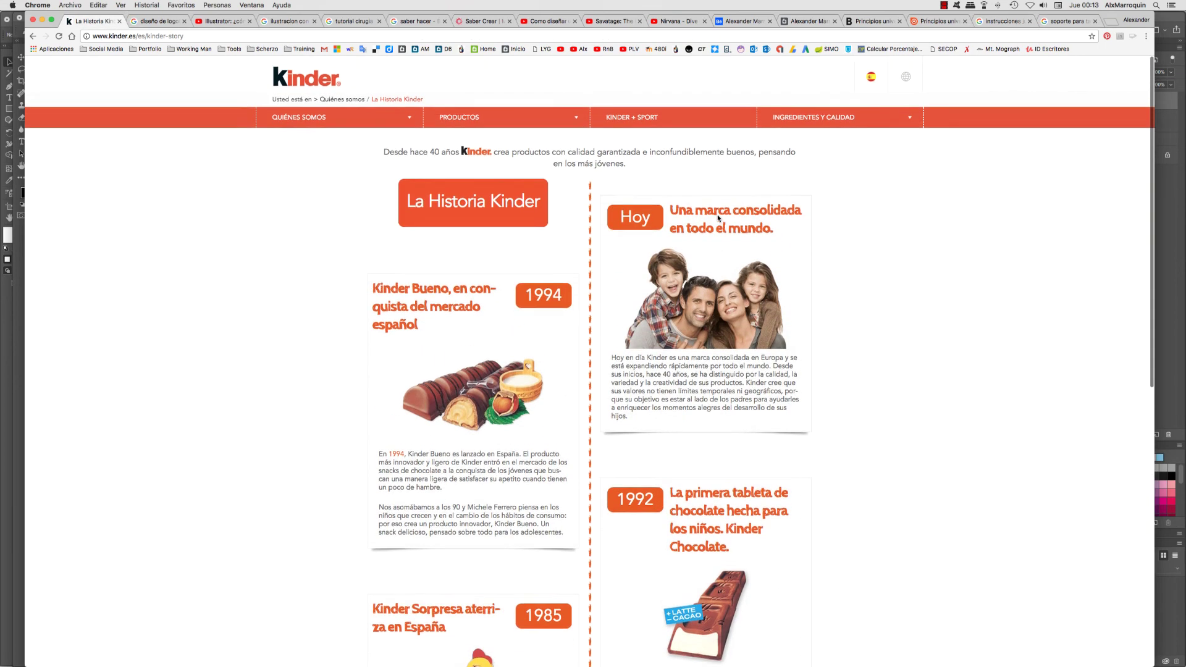
pyautogui.moveTo(345, 119)
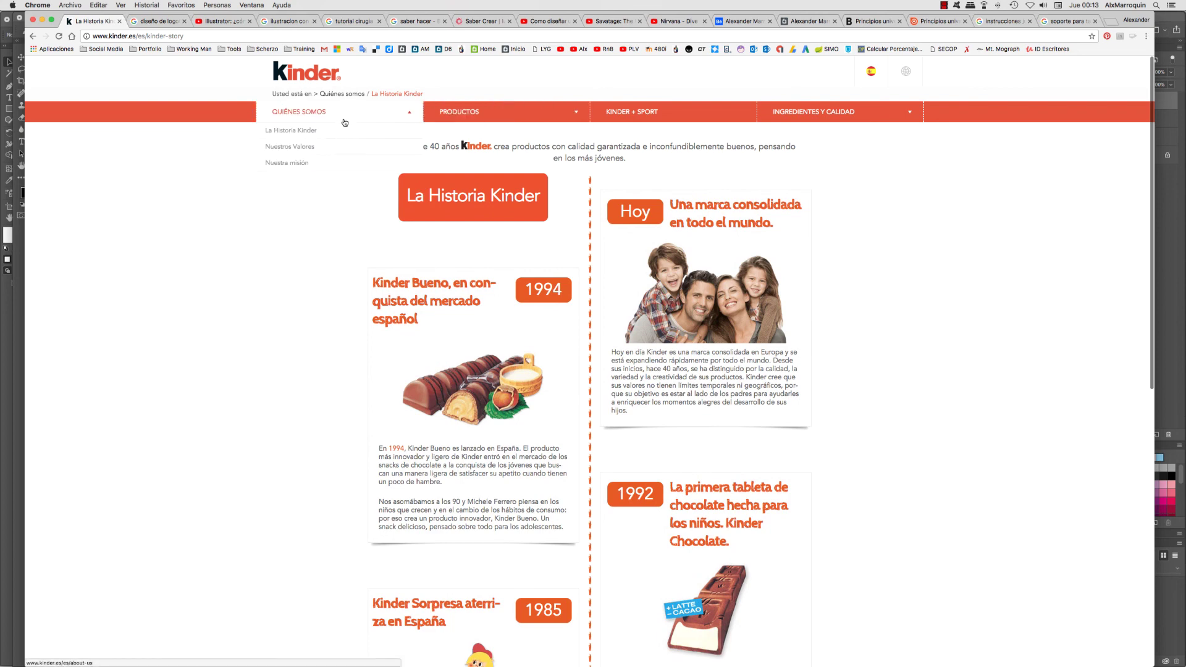
pyautogui.moveTo(536, 128)
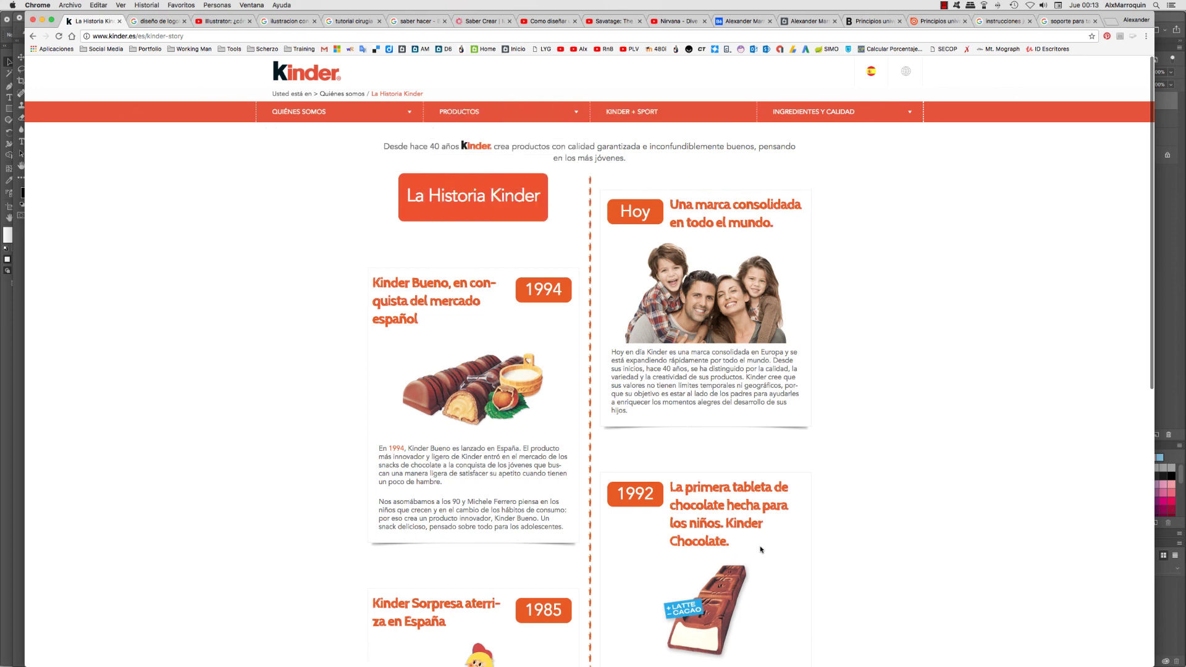
pyautogui.scroll(-5, 739, 636)
pyautogui.scroll(5, 739, 636)
pyautogui.scroll(-1, 739, 633)
pyautogui.scroll(-3, 739, 631)
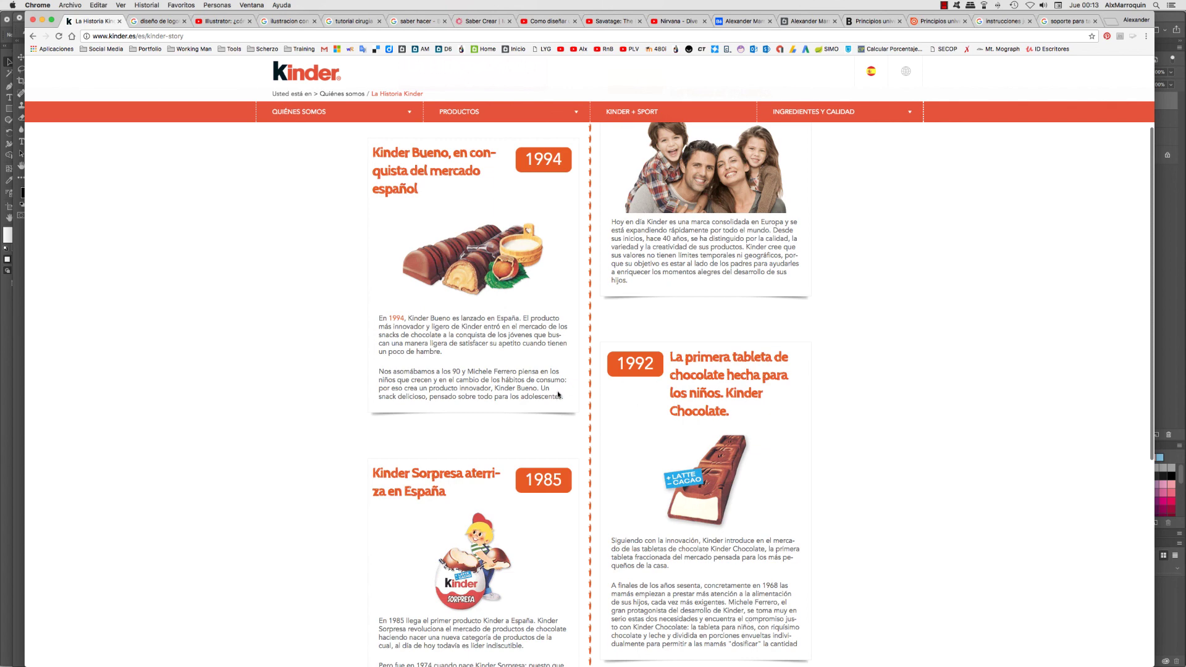
pyautogui.scroll(4, 558, 394)
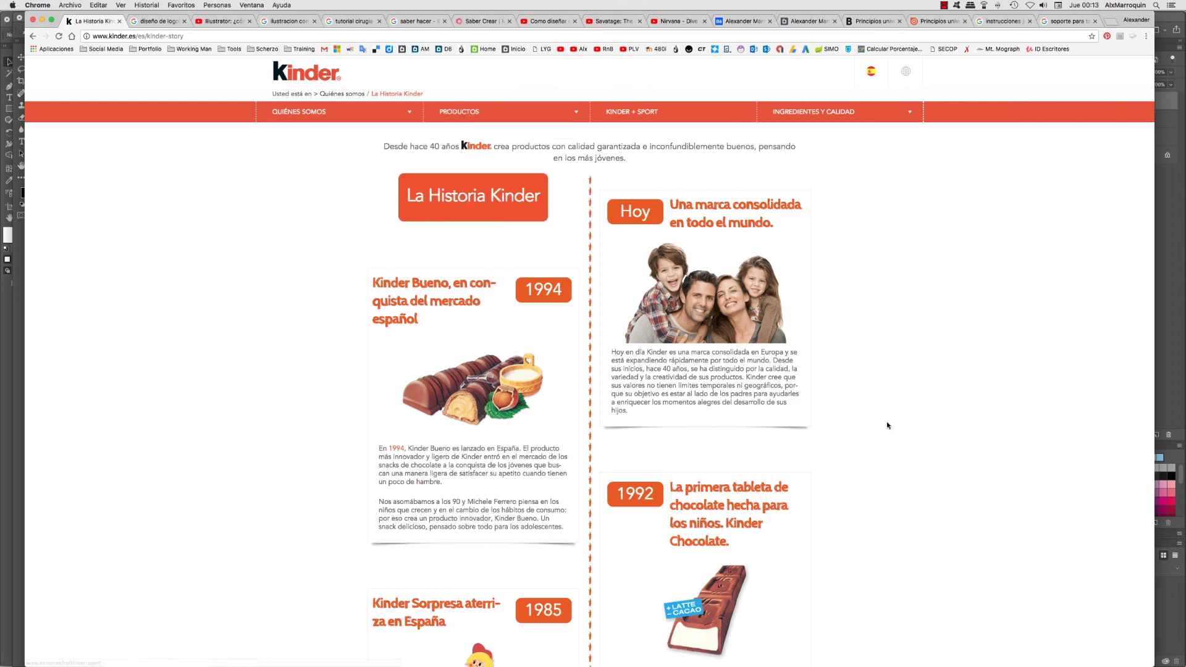
pyautogui.scroll(-6, 865, 457)
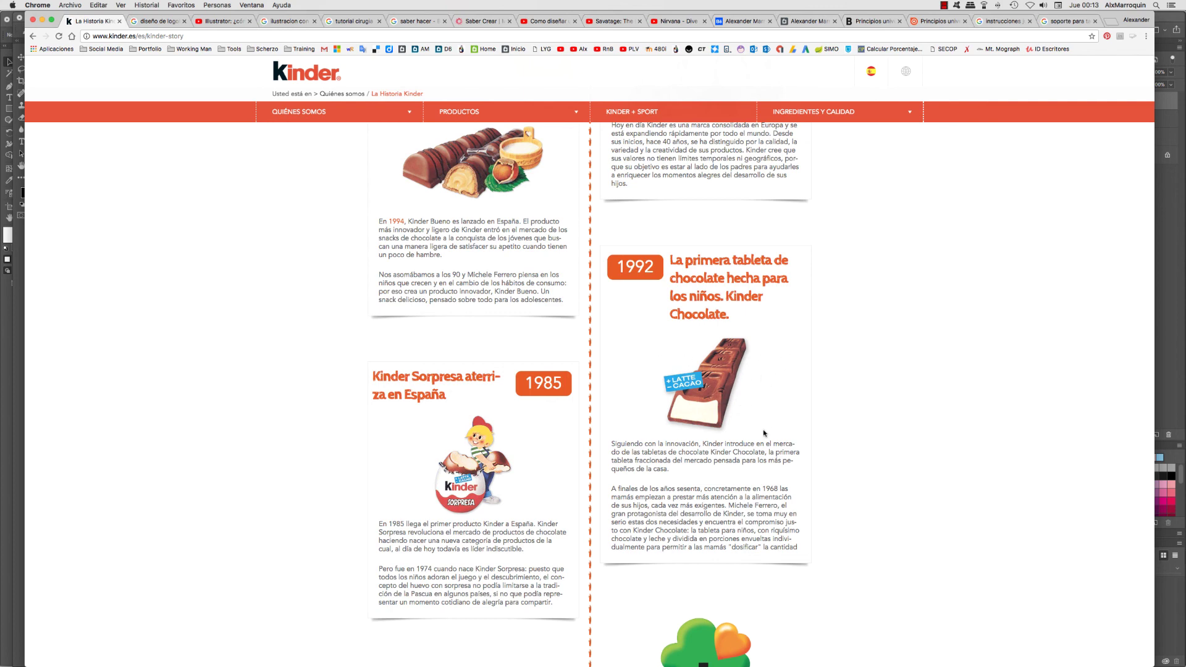
pyautogui.scroll(-3, 754, 454)
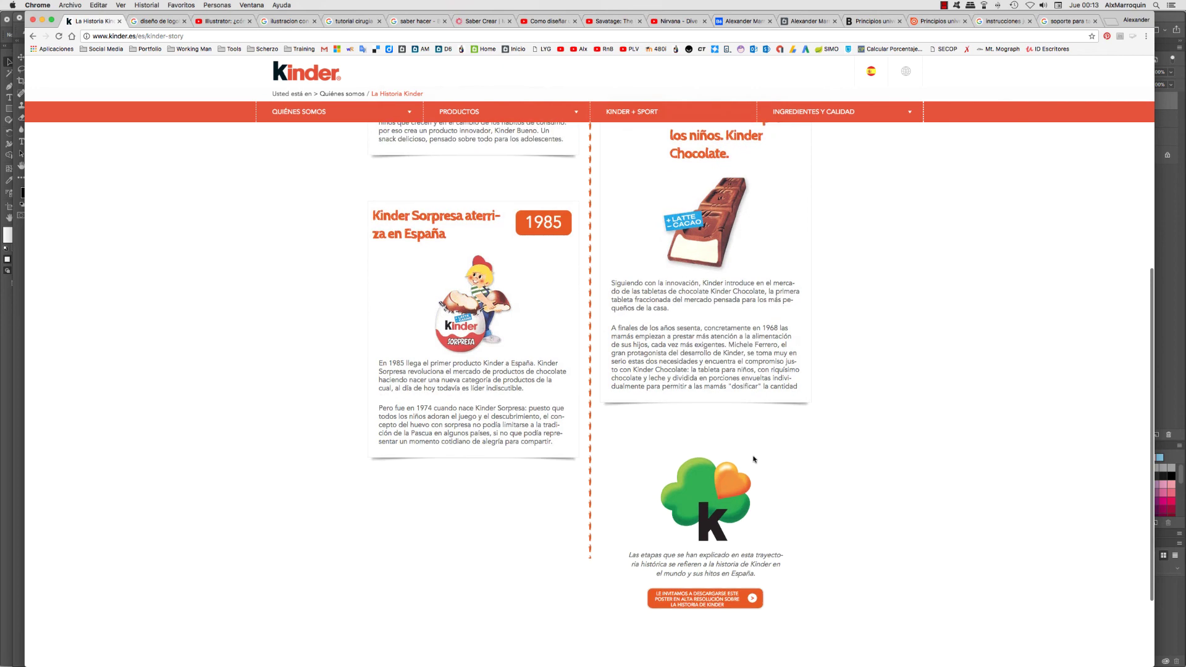
pyautogui.scroll(7, 741, 476)
pyautogui.scroll(-6, 727, 496)
pyautogui.scroll(5, 704, 457)
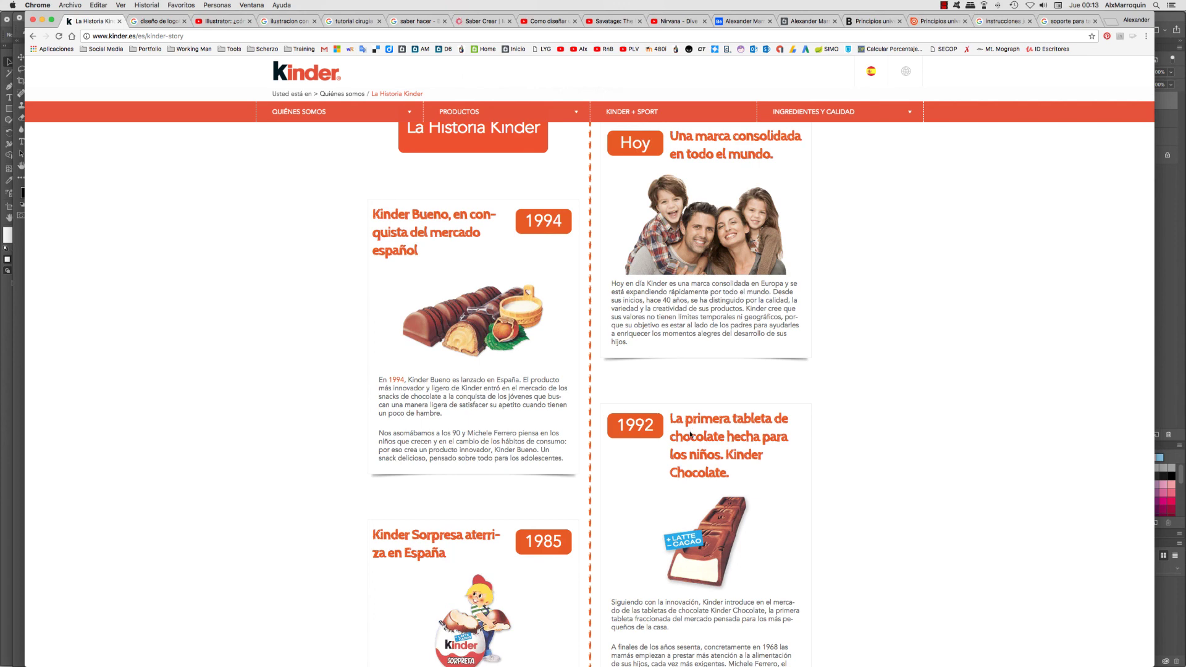
pyautogui.scroll(2, 826, 357)
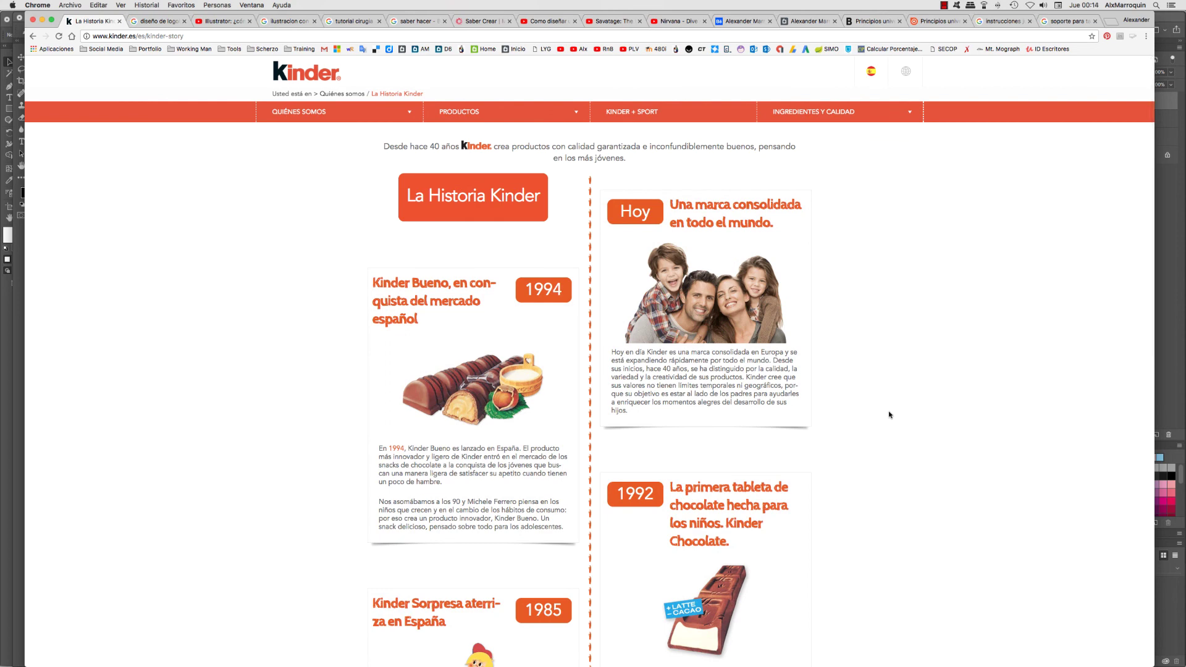
pyautogui.scroll(-5, 845, 498)
pyautogui.scroll(1, 855, 493)
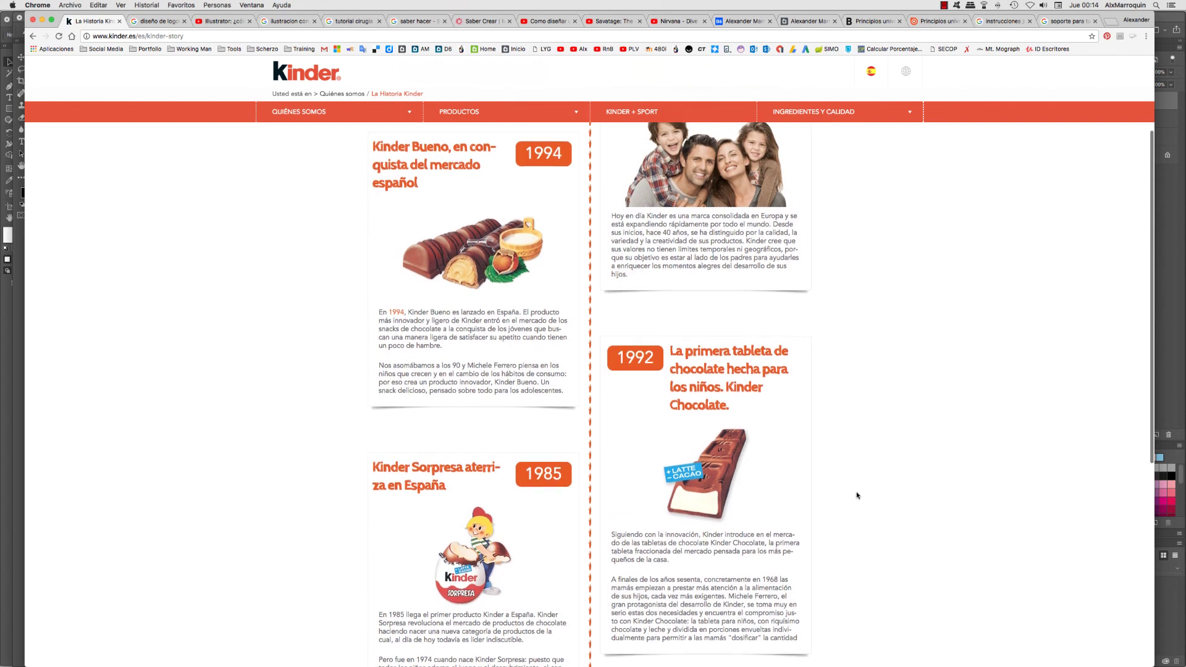
pyautogui.scroll(4, 857, 491)
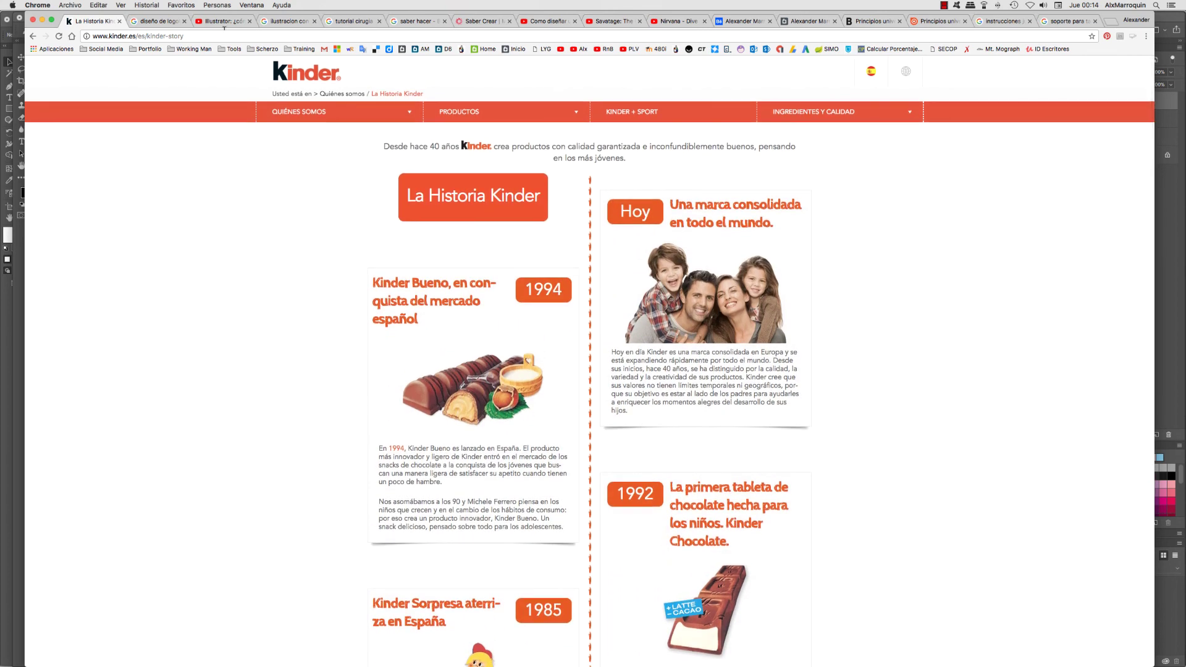
# Switch to iBooks and open the book "Aprende a promocionar tu trabajo"
pyautogui.click(160, 21)
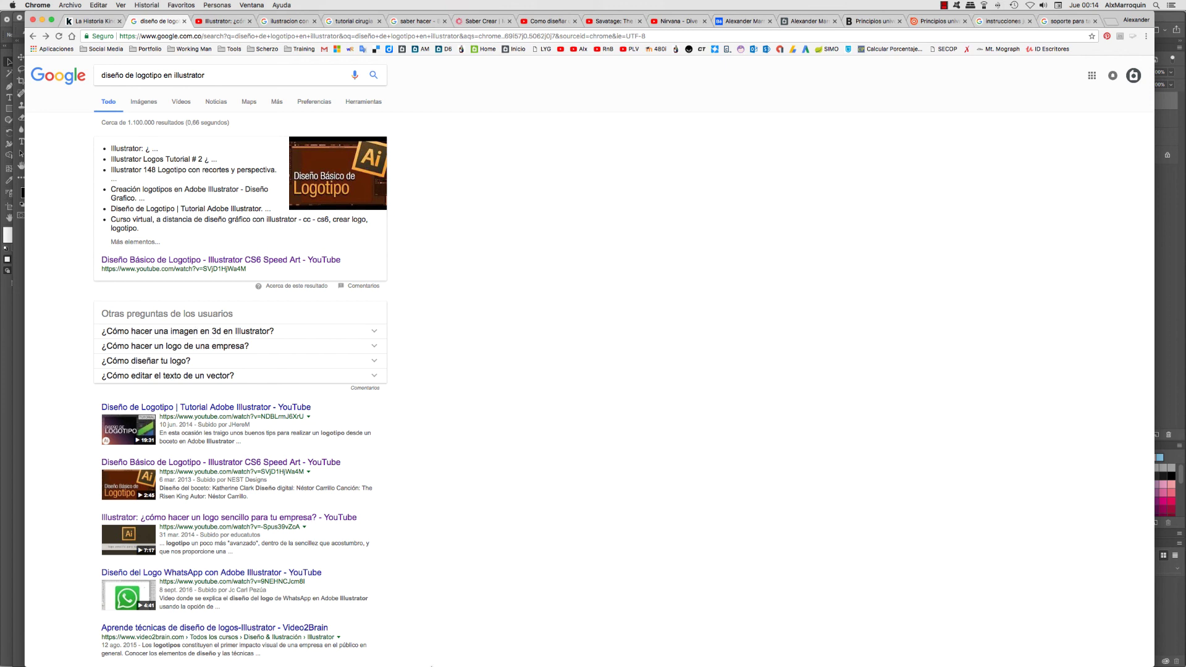
pyautogui.moveTo(457, 656)
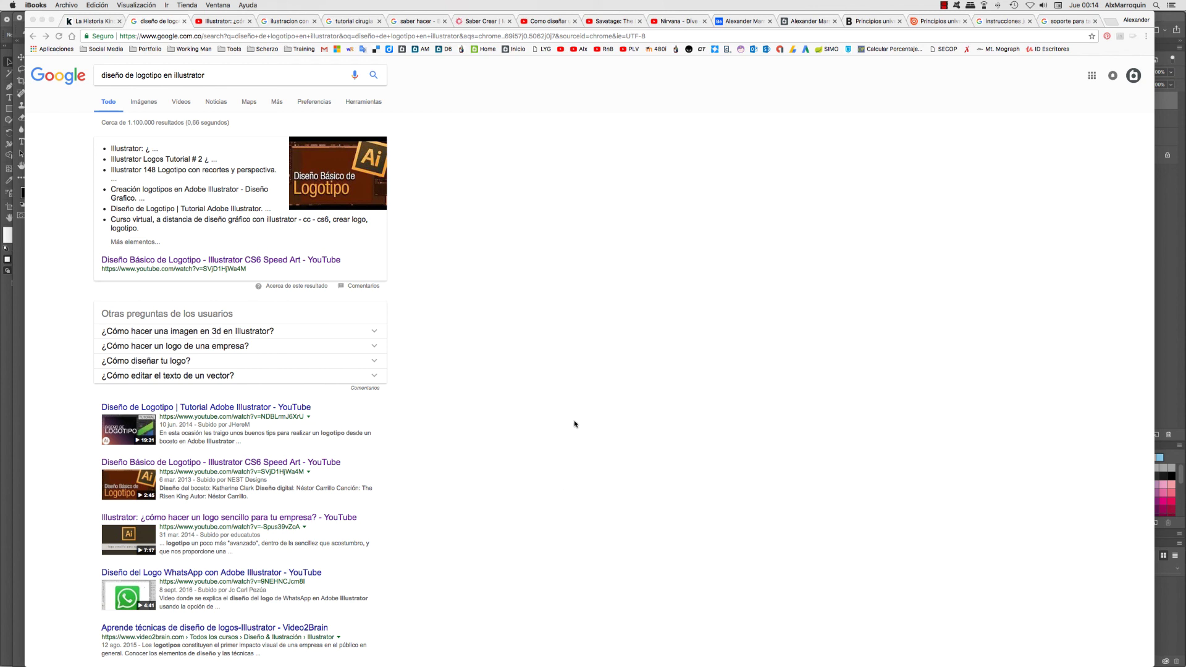
pyautogui.click(469, 258)
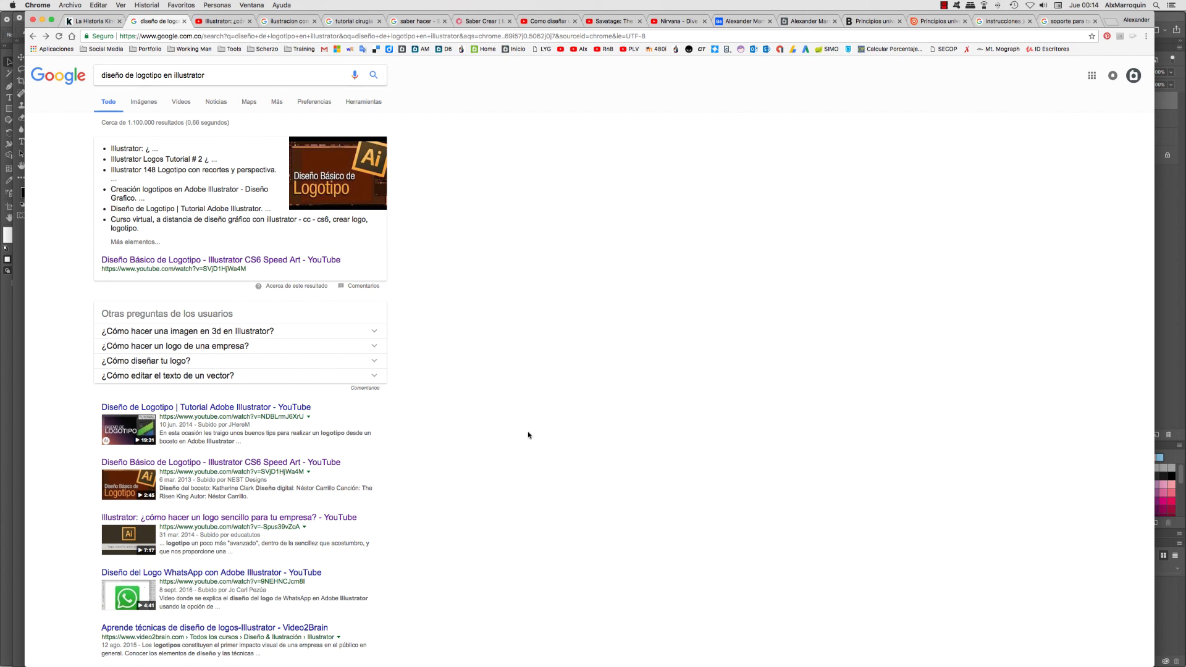
pyautogui.press('super+Tab')
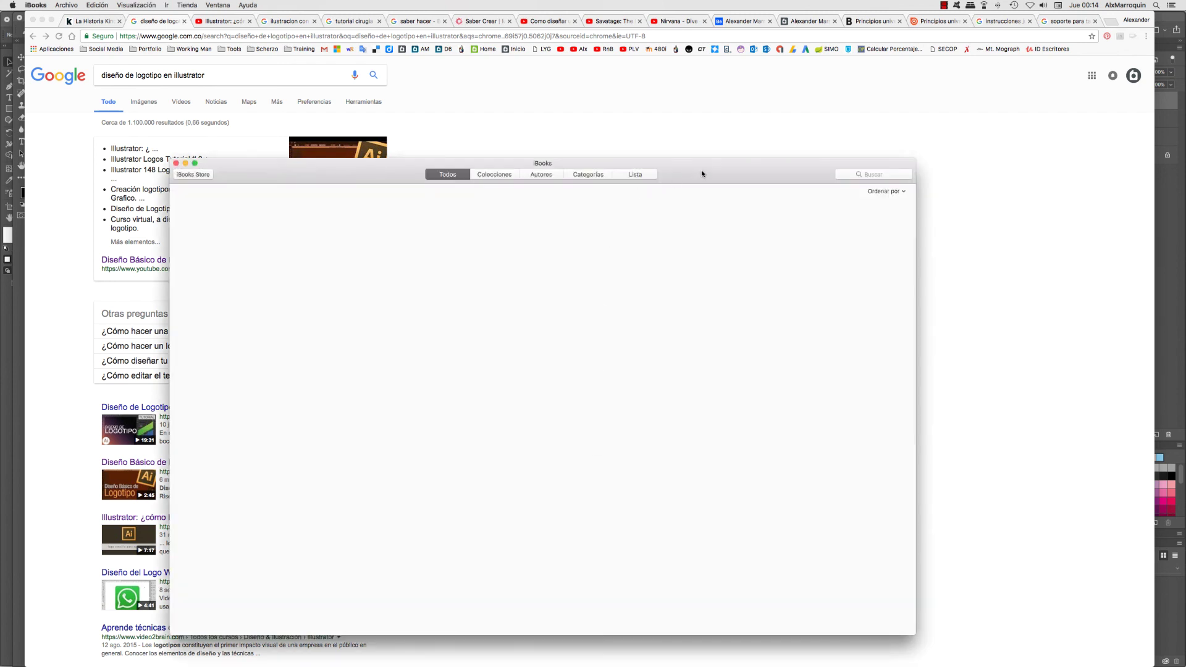
pyautogui.moveTo(700, 174); pyautogui.dragTo(771, 120)
pyautogui.click(298, 218)
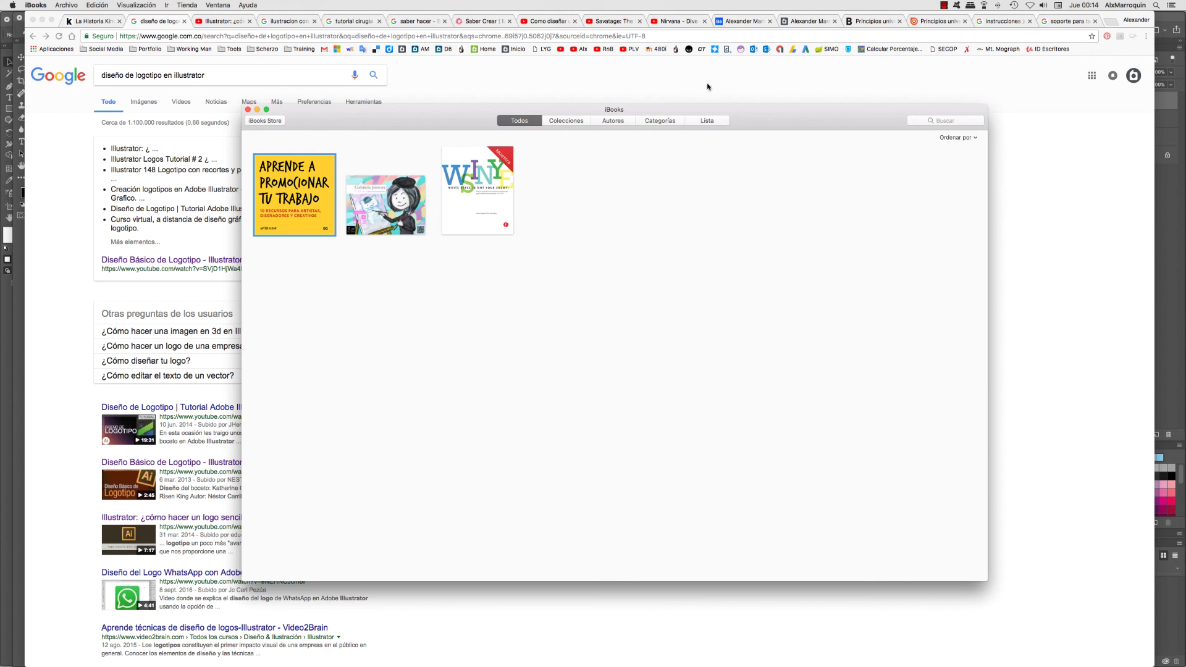
pyautogui.press('super+q')
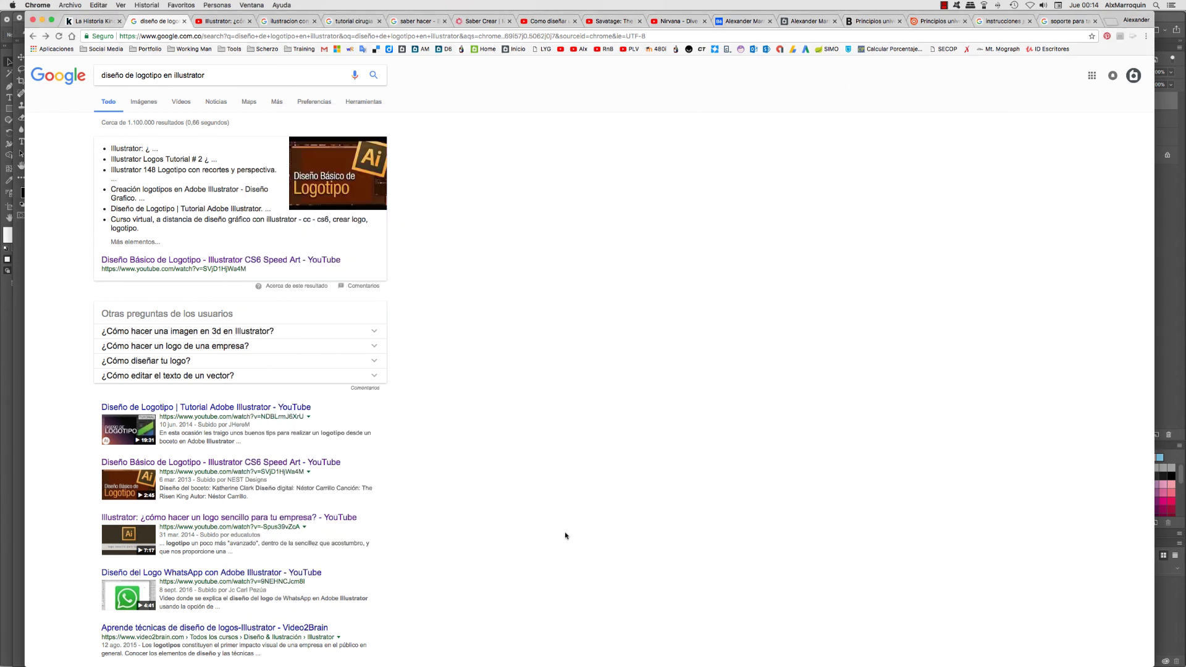
pyautogui.press('super+Tab')
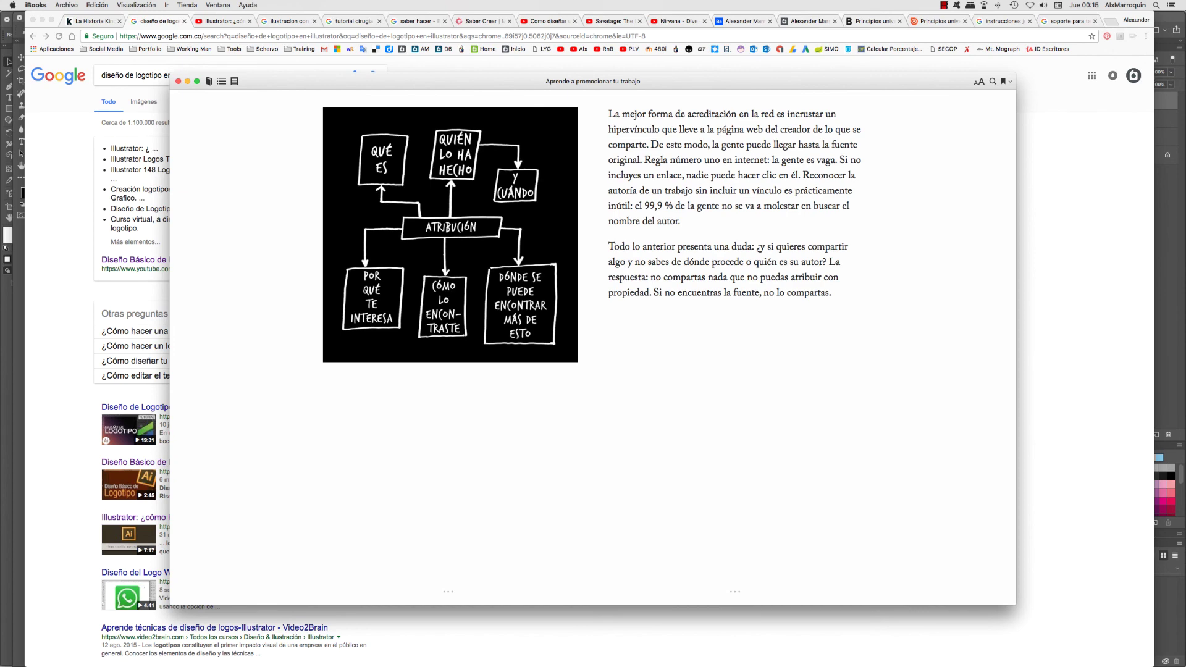
# Leaf forward and back through the book, looking over the pages around chapter 4, "Abre tu gabinete de curiosidades"
pyautogui.press('Right')
pyautogui.press('Right')
pyautogui.press('Right')
pyautogui.press('Right')
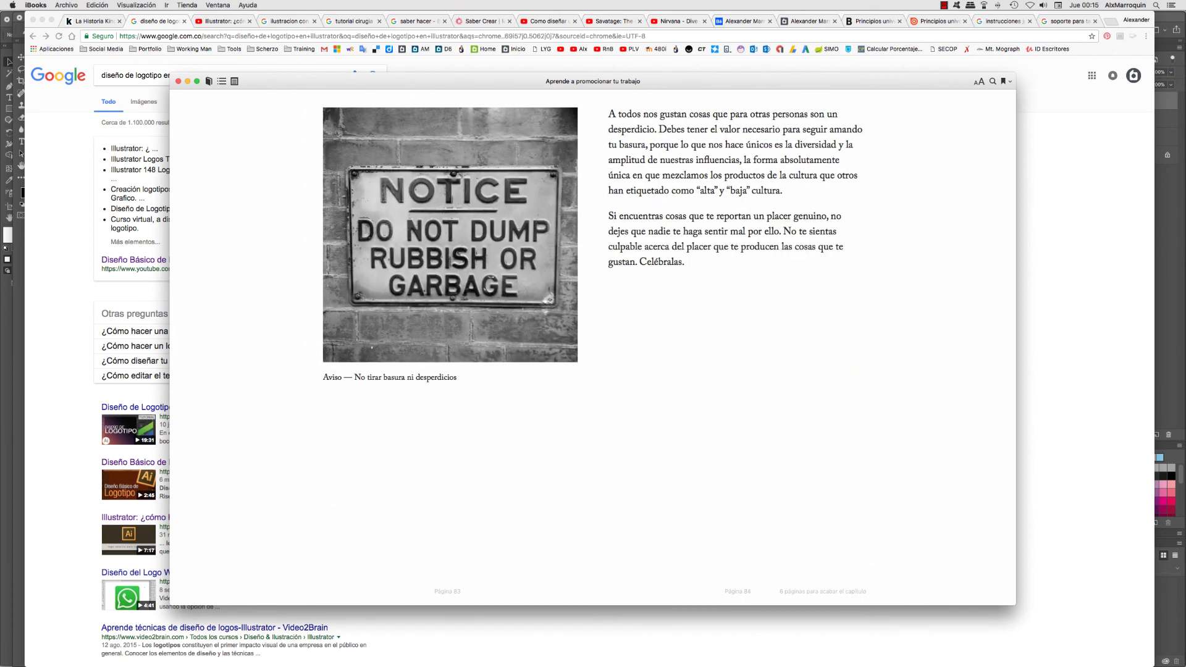
pyautogui.press('Left')
pyautogui.press('Left')
pyautogui.press('Left')
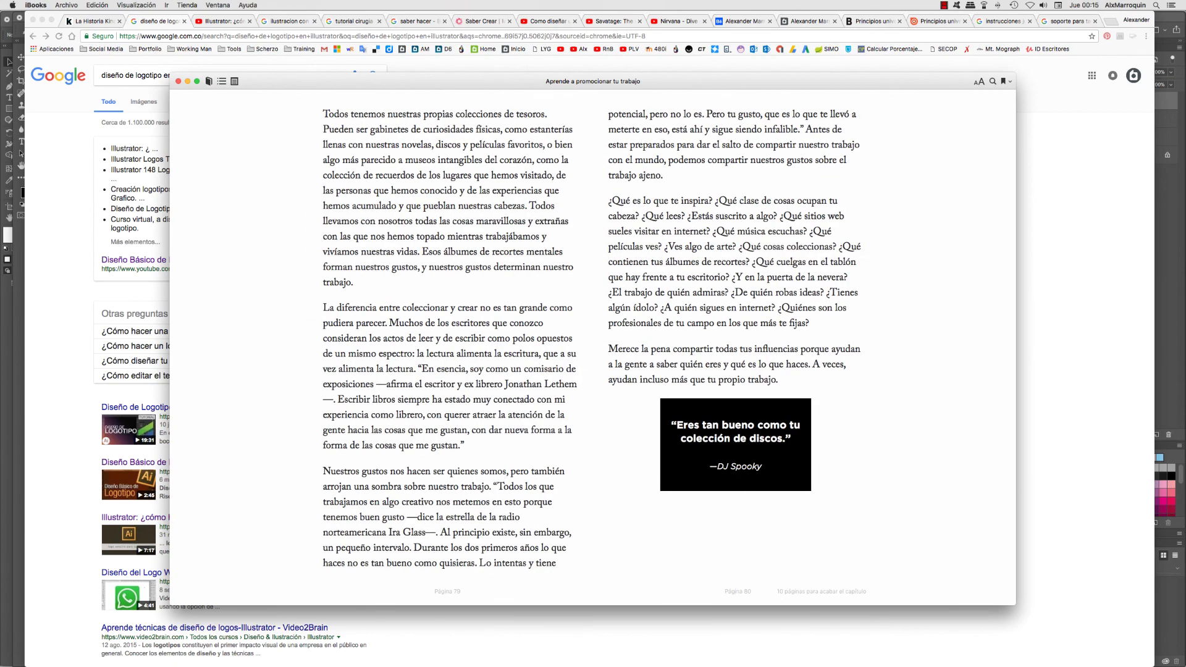
pyautogui.press('Left')
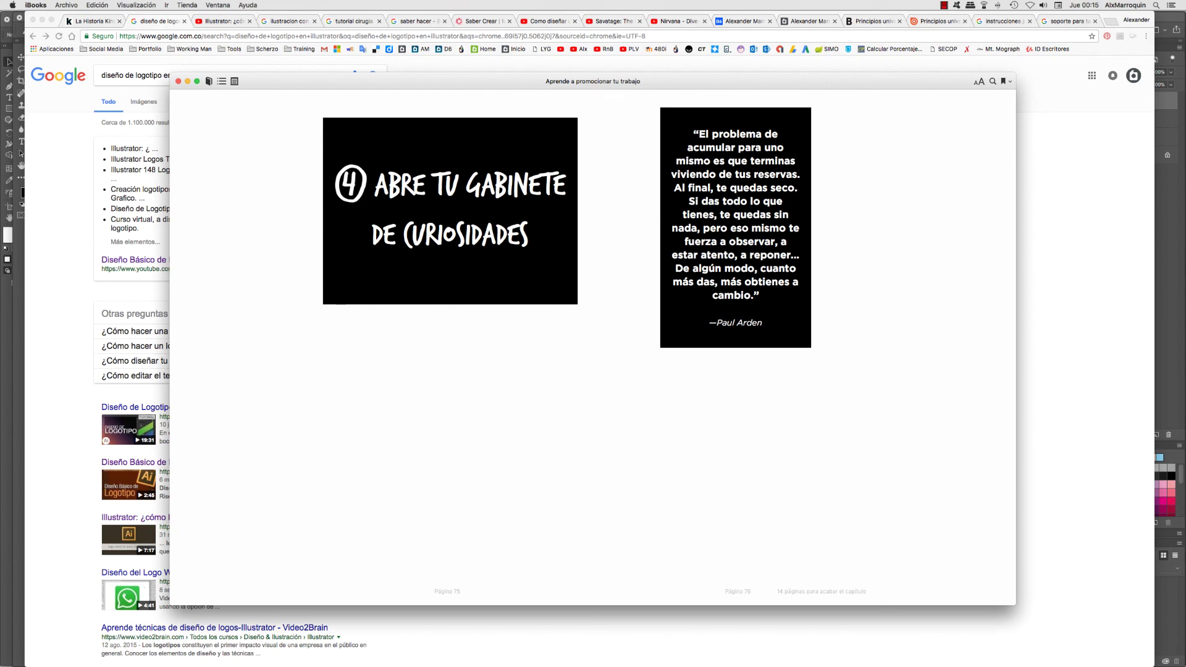
pyautogui.press('Left')
pyautogui.press('Left')
pyautogui.press('Left')
pyautogui.press('Left')
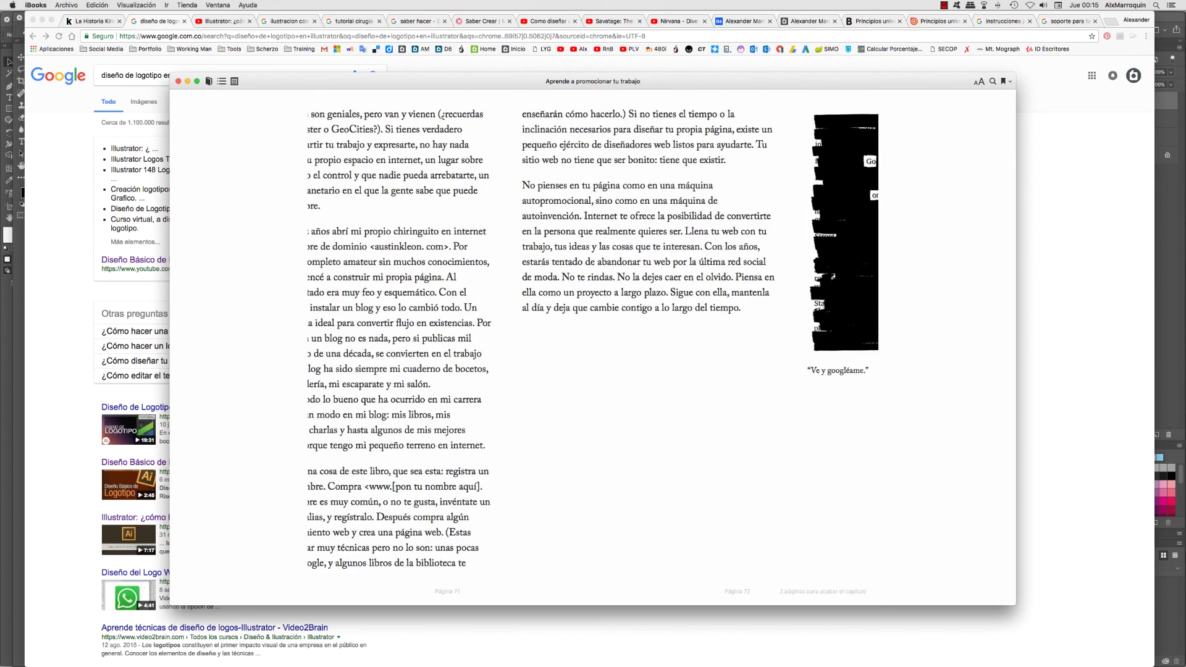
# Use the table of contents to view the chapters "Piensa en el proceso, no en el producto" and "Cuenta buenas historias"
pyautogui.press('super+shift+t')
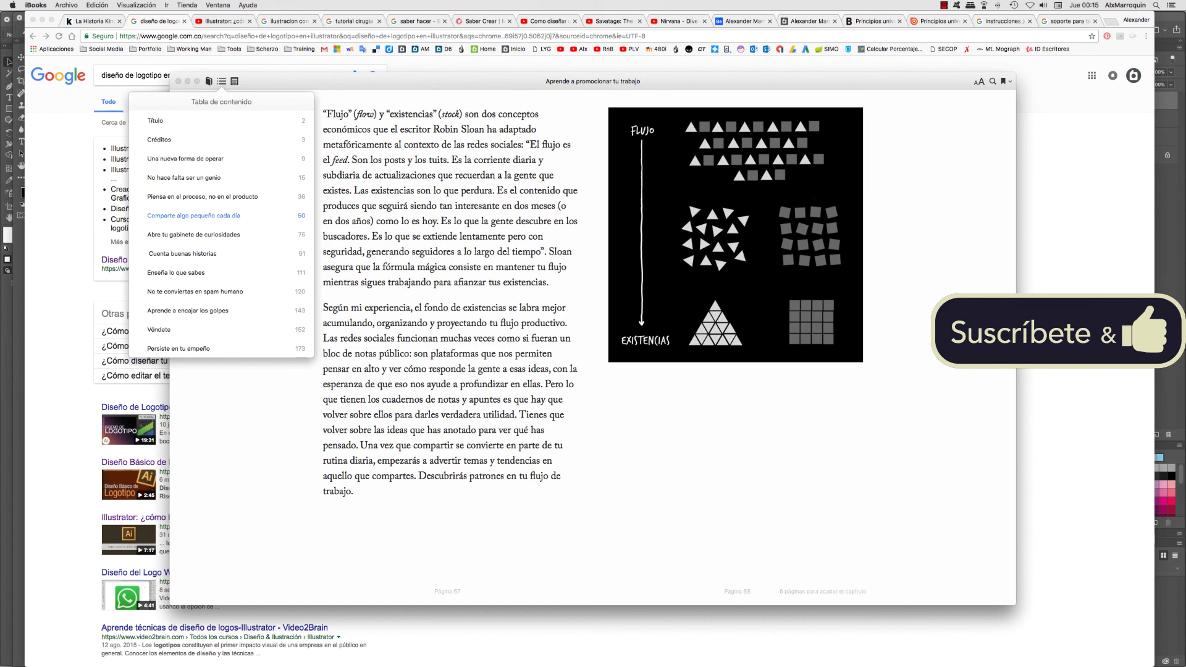
pyautogui.press('Escape')
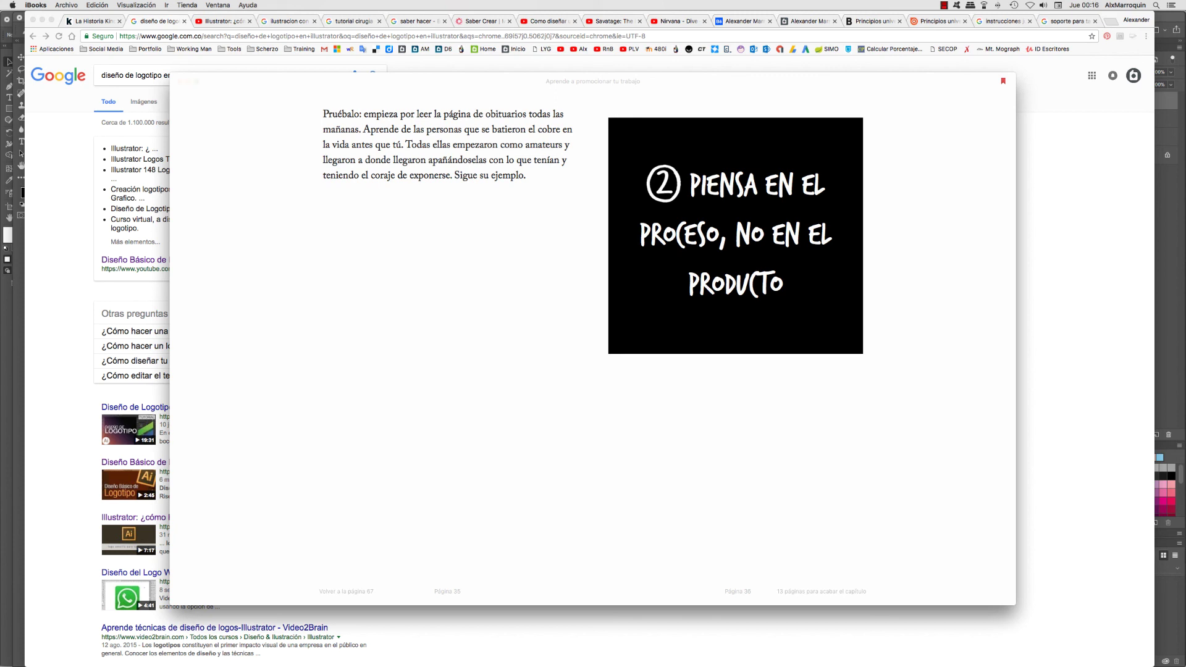
pyautogui.click(222, 81)
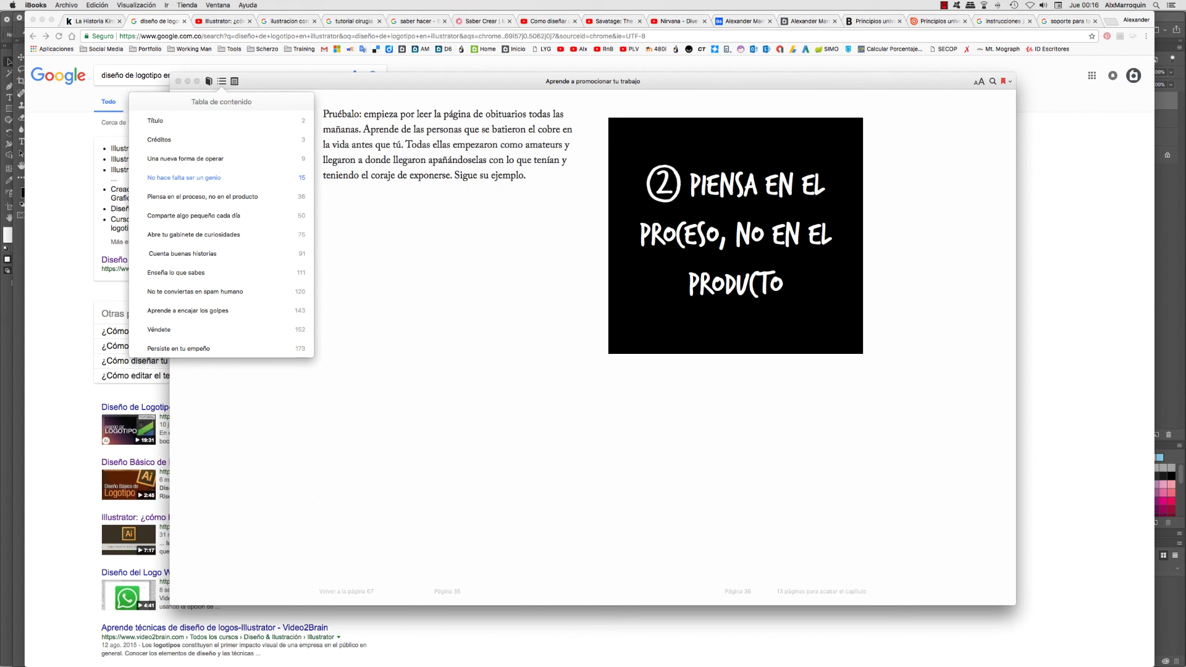
pyautogui.press('Escape')
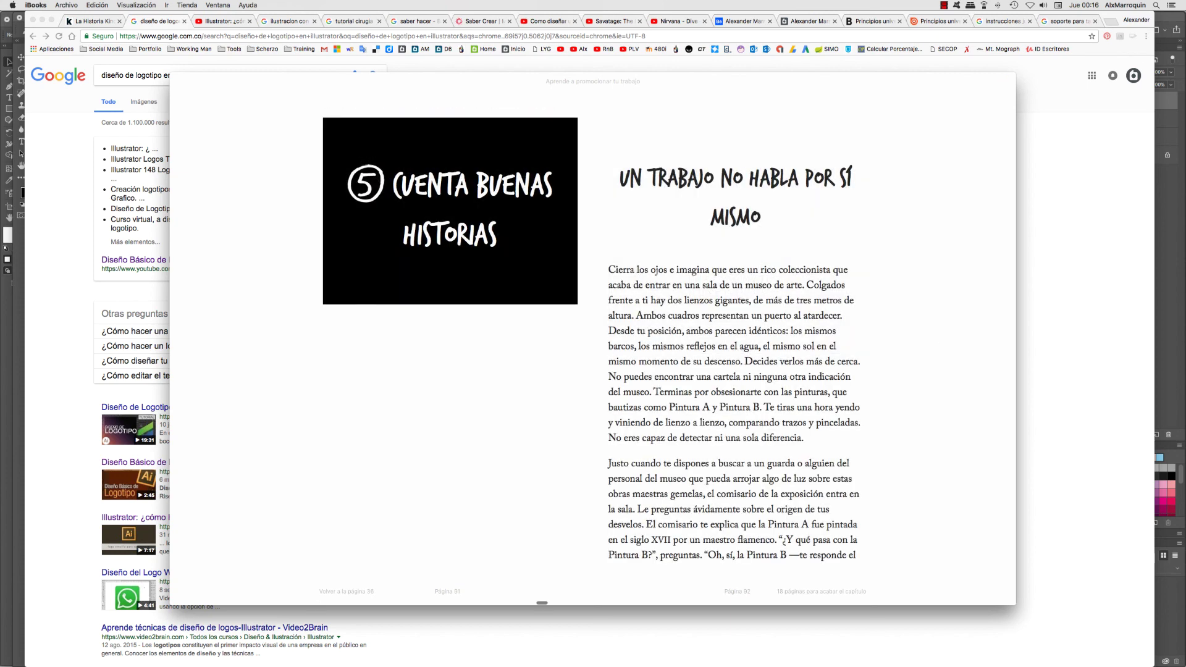
# Switch to Illustrator and view the circular portrait illustration of the red-haired girl with glasses
pyautogui.press('super+Tab')
pyautogui.press('super+Tab')
pyautogui.press('super+Tab')
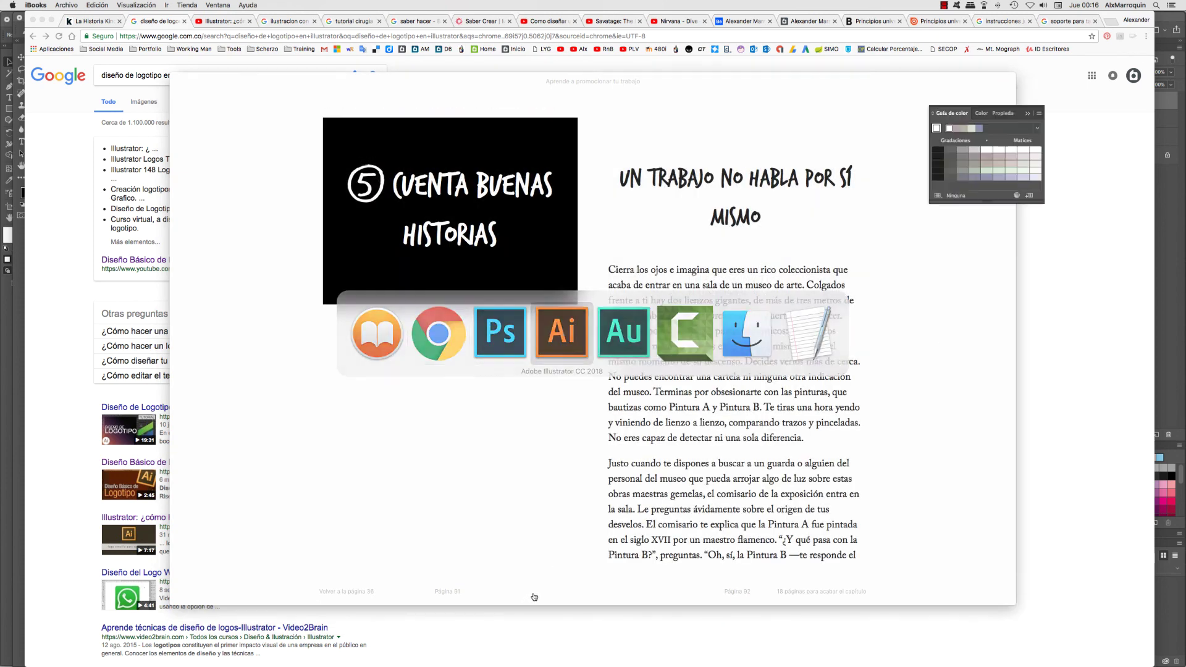
pyautogui.click(123, 50)
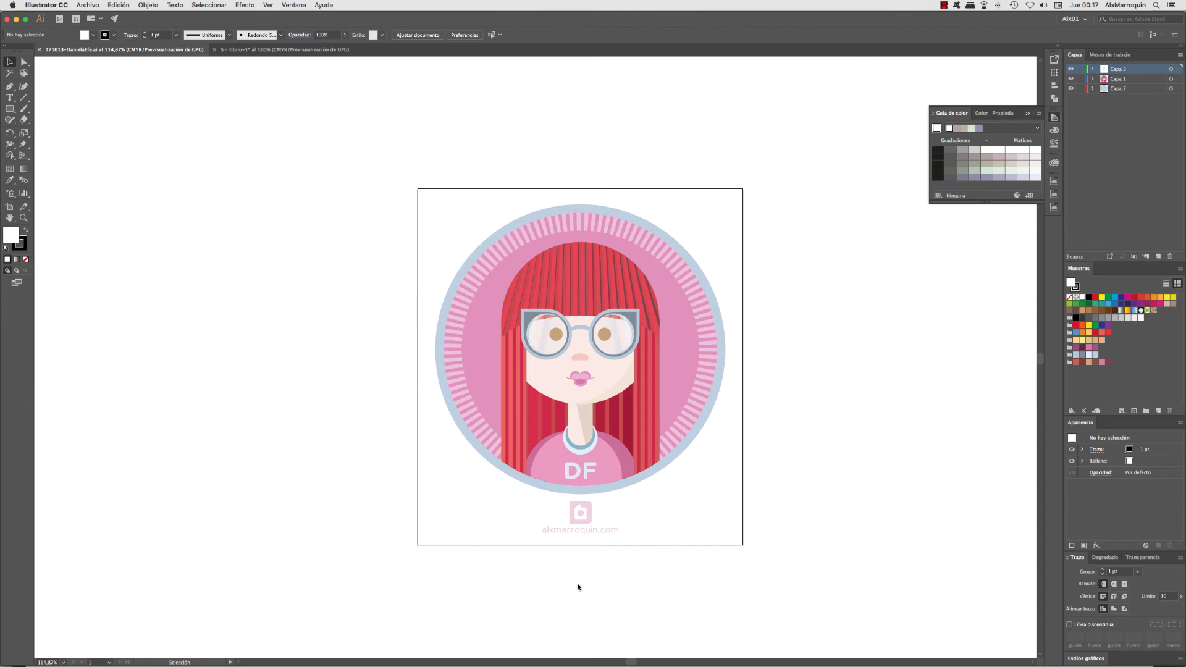
# Draw a circle about 153 mm across in the middle of the untitled document's artboard and give it a 60 pt stroke
pyautogui.click(286, 52)
pyautogui.press('l')
pyautogui.moveTo(449, 260); pyautogui.dragTo(650, 460)
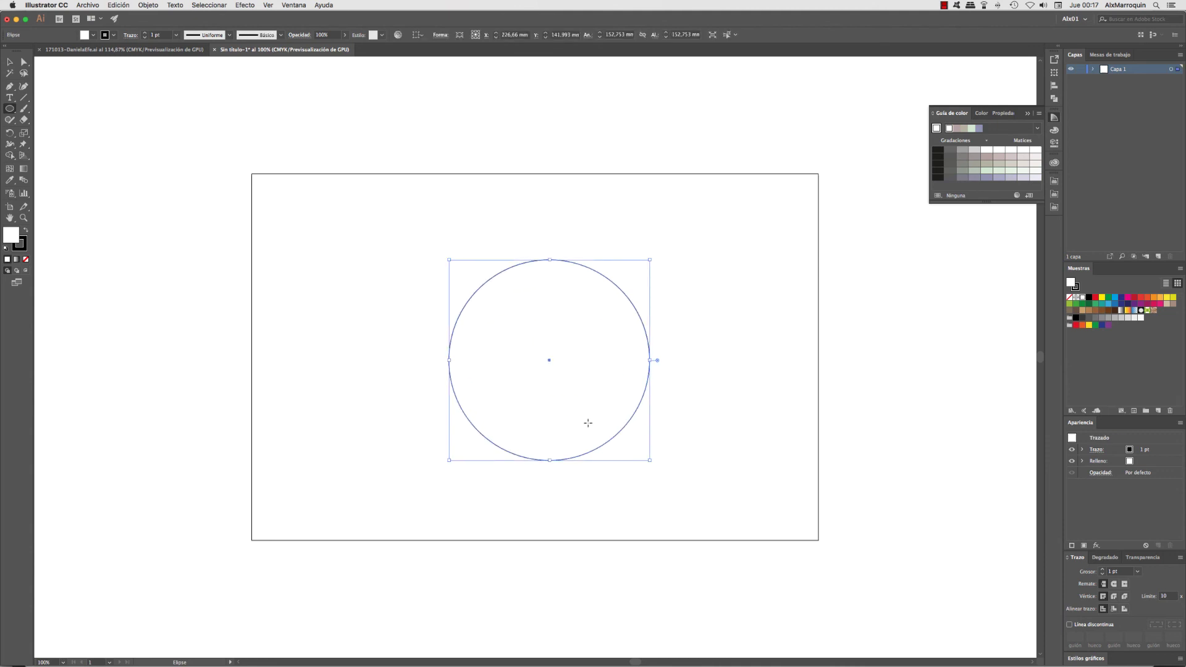
pyautogui.press('v')
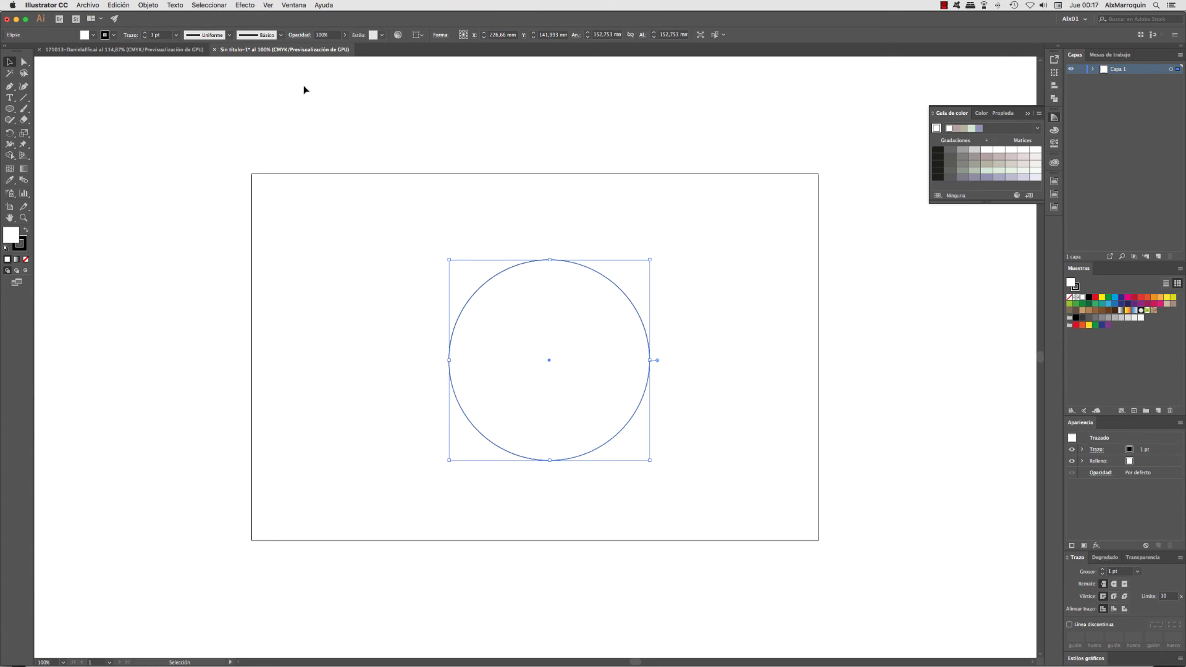
pyautogui.click(176, 34)
pyautogui.click(189, 238)
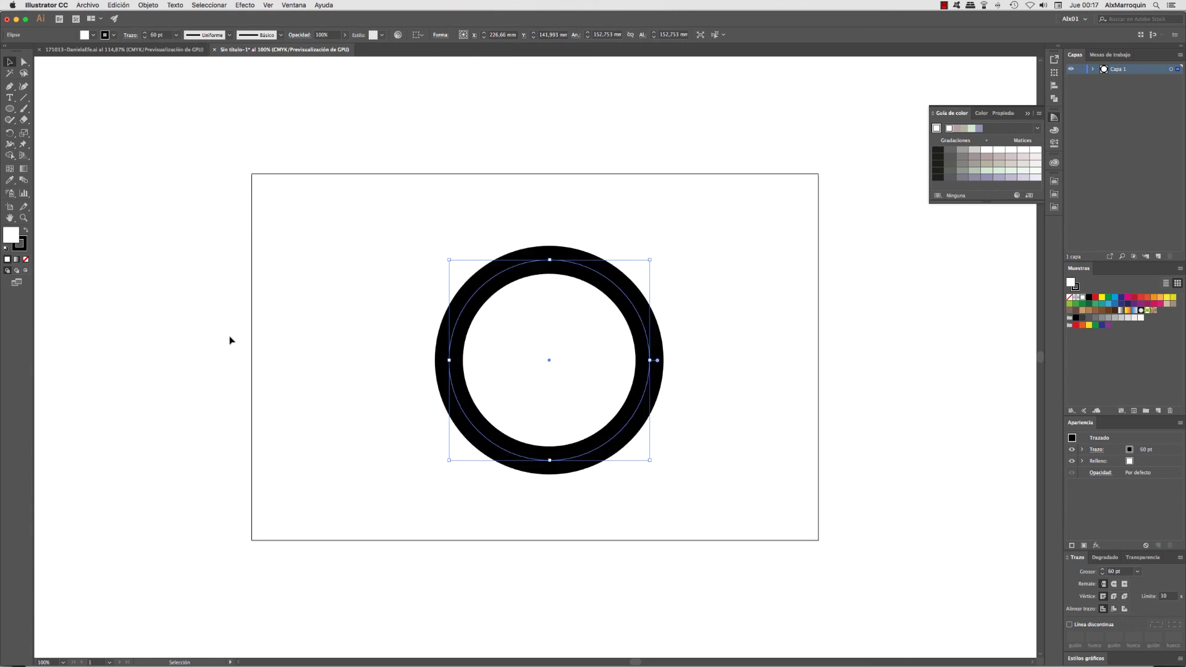
# Give the circle a bright blue fill and a purple stroke, and move it past the artboard's right edge
pyautogui.click(1115, 298)
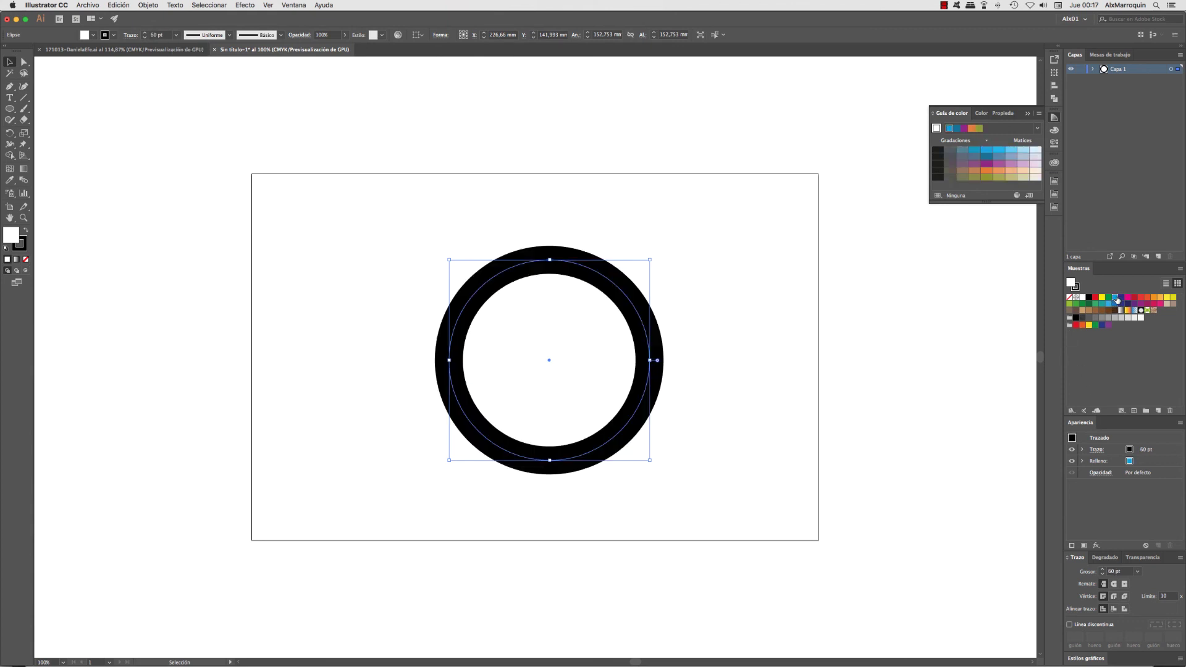
pyautogui.click(1074, 285)
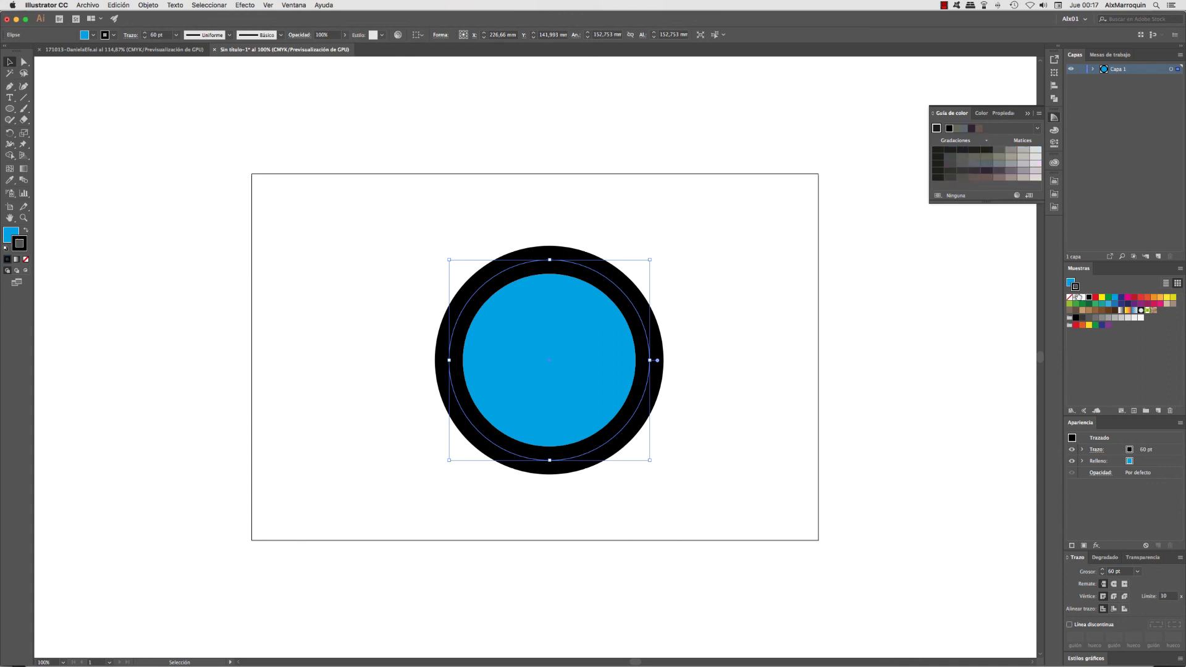
pyautogui.click(1115, 297)
pyautogui.click(993, 165)
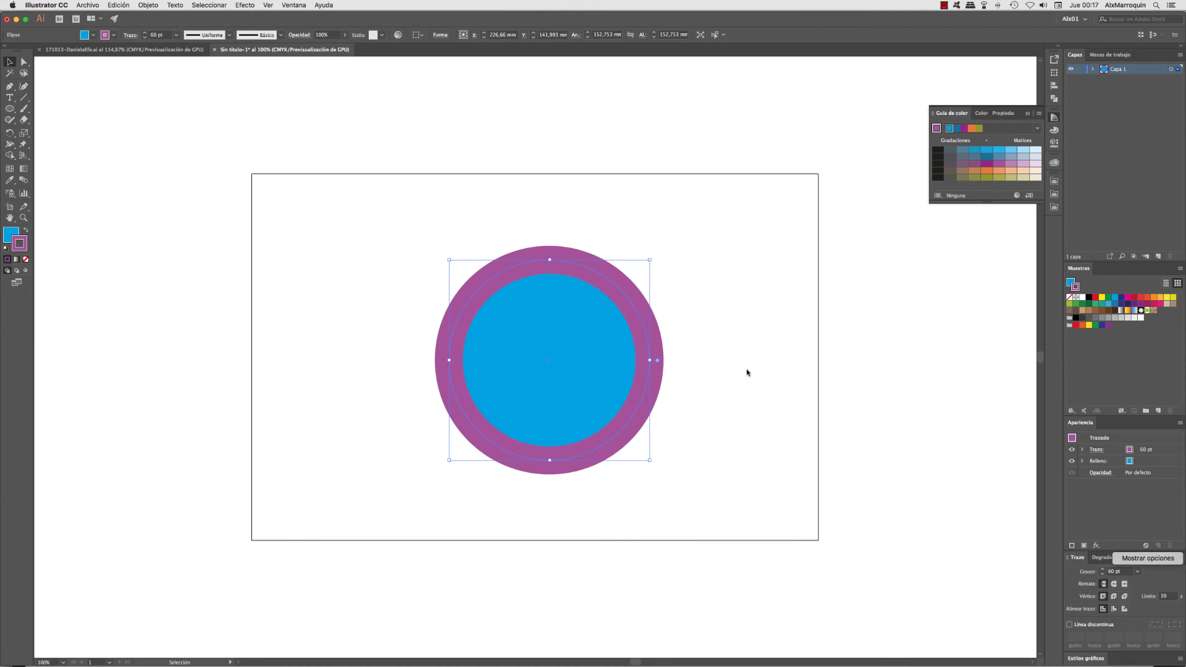
pyautogui.click(592, 521)
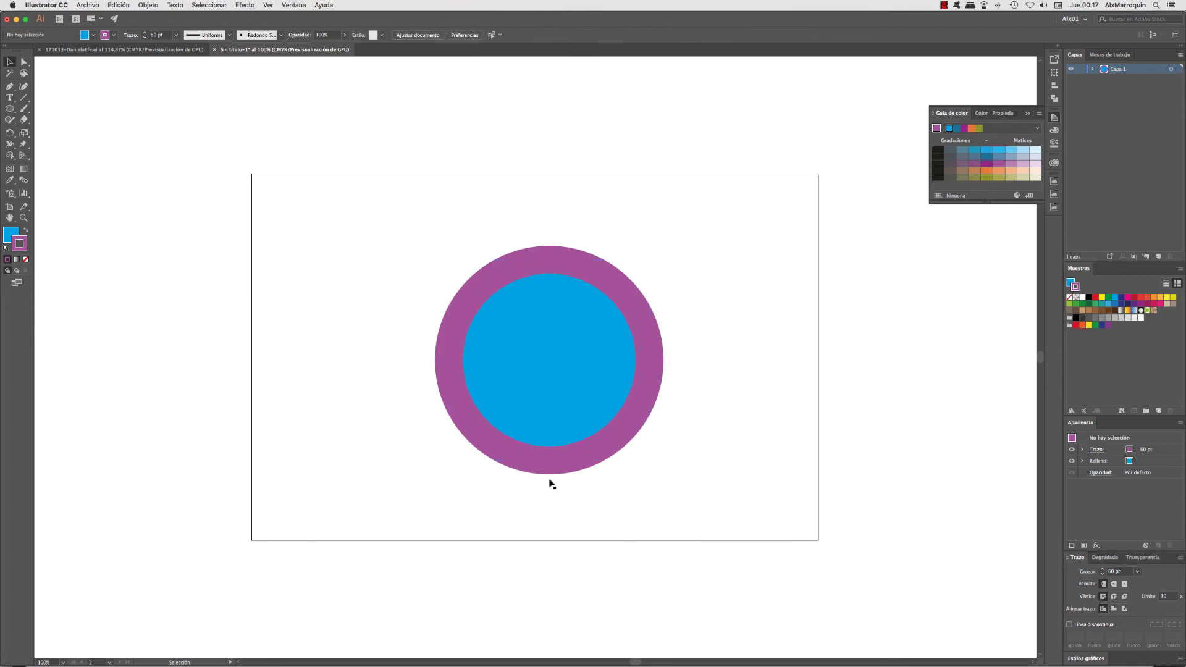
pyautogui.moveTo(541, 413); pyautogui.dragTo(956, 417)
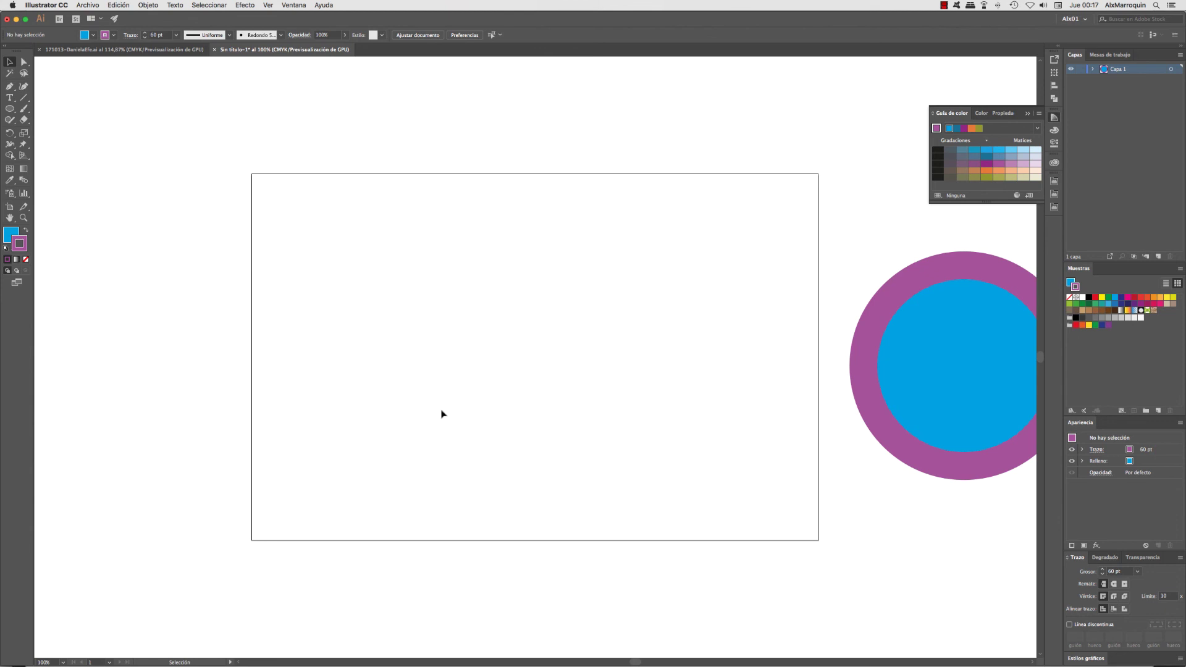
# Draw a square about 128 mm wide in the middle of the artboard and remove its stroke
pyautogui.press('m')
pyautogui.moveTo(436, 281); pyautogui.dragTo(591, 447)
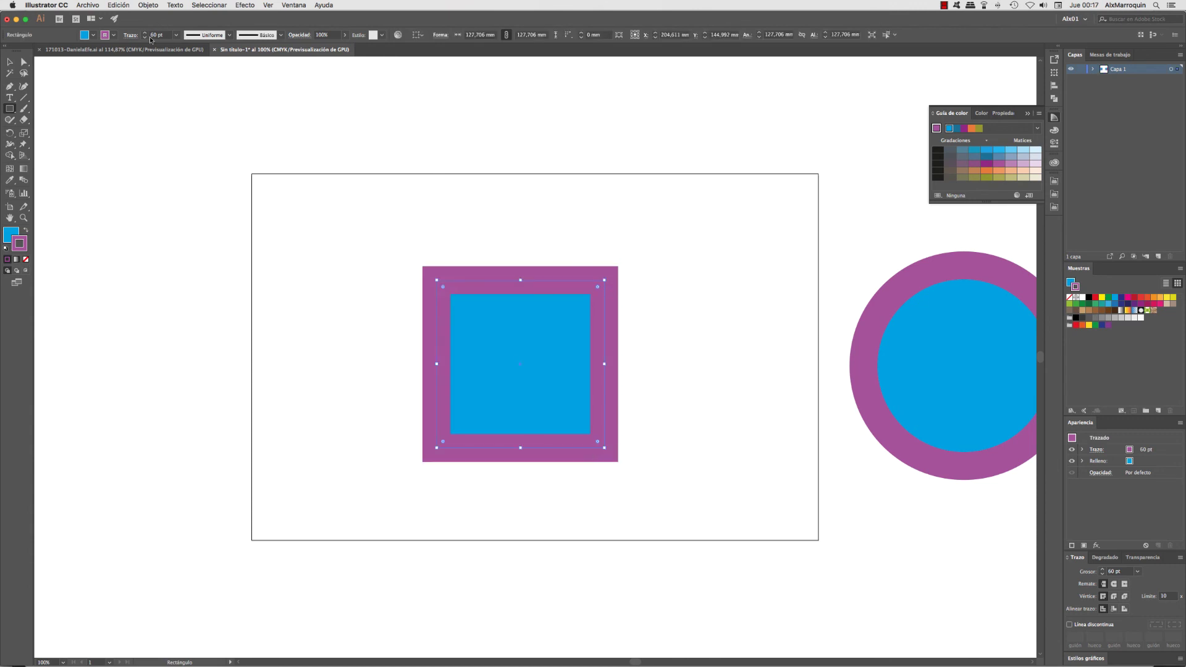
pyautogui.click(114, 35)
pyautogui.click(15, 50)
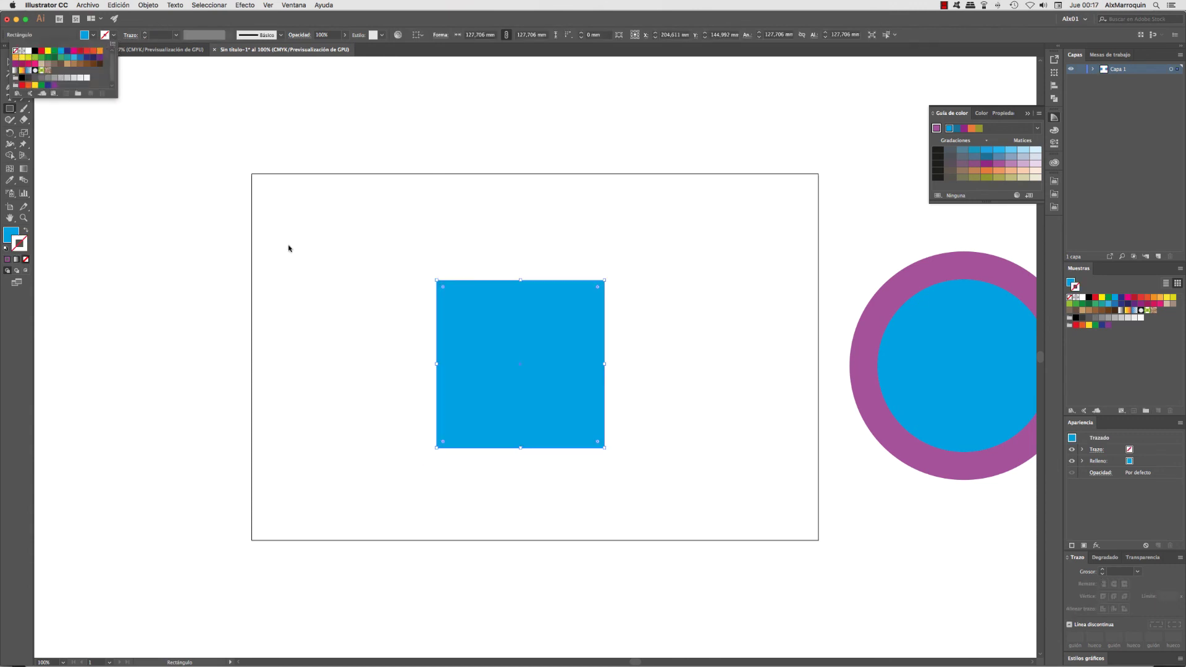
# Round all corners of the blue square to a radius of about 24.6 mm and move it slightly up and to the right
pyautogui.click(592, 293)
pyautogui.moveTo(595, 290); pyautogui.dragTo(572, 313)
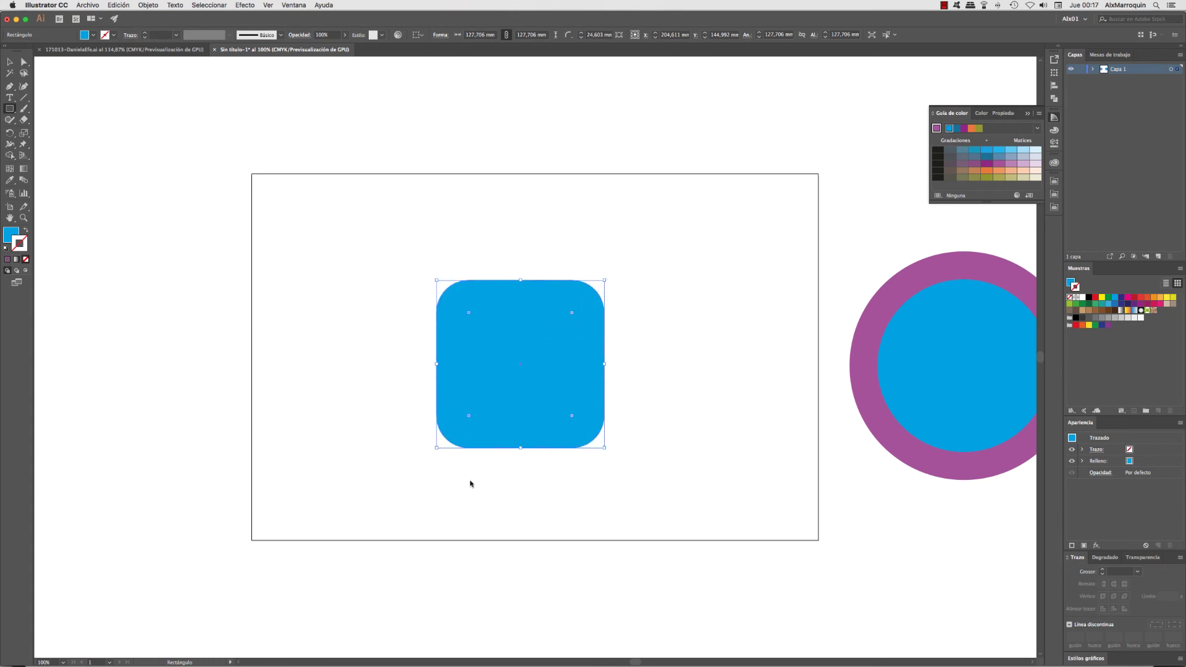
pyautogui.press('v')
pyautogui.click(632, 267)
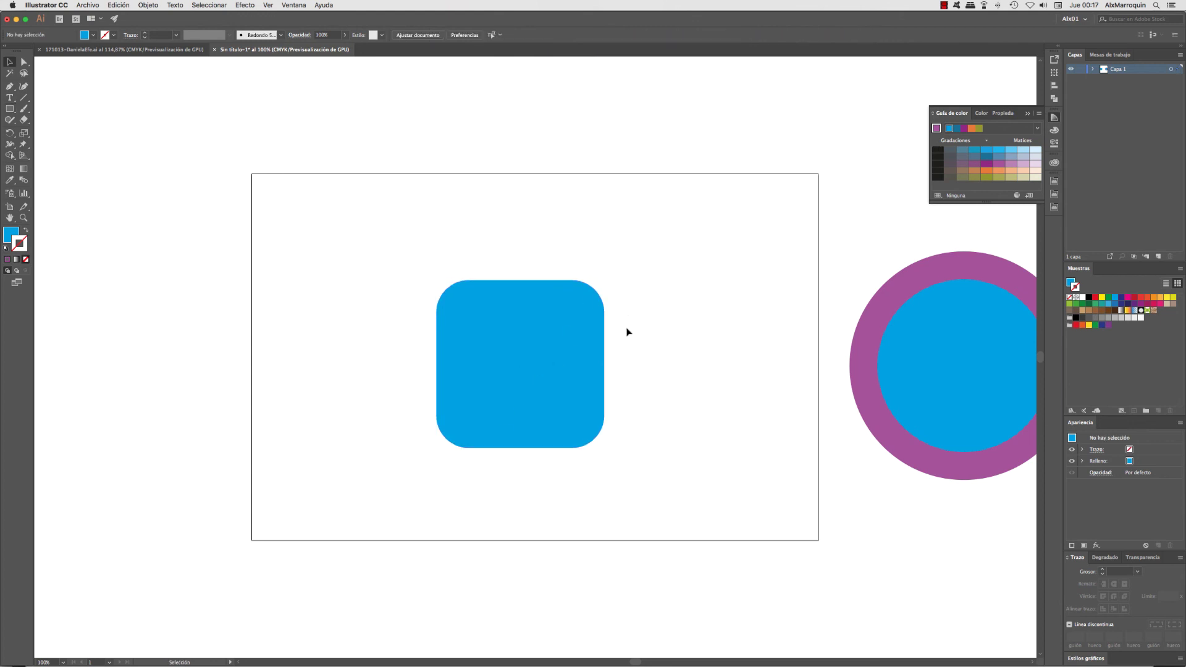
pyautogui.moveTo(528, 383); pyautogui.dragTo(559, 366)
# Draw a square about 90 mm wide inside the rounded square, with a red fill and a 1 pt blue stroke
pyautogui.press('m')
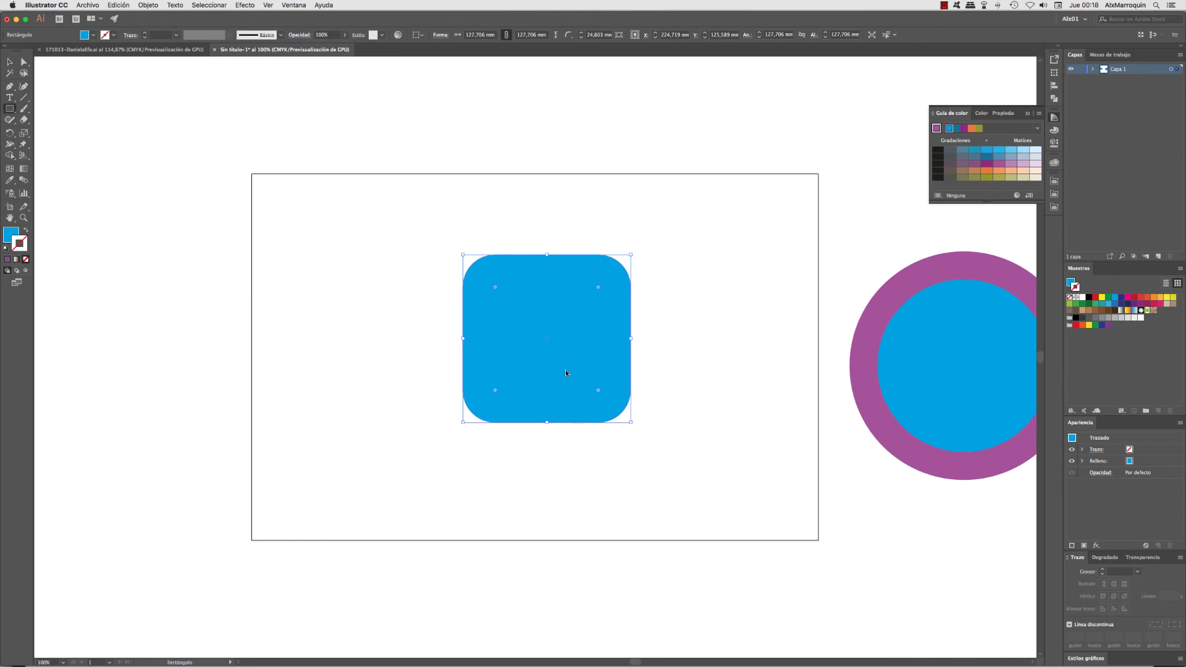
pyautogui.moveTo(487, 278)
pyautogui.mouseDown()
pyautogui.moveTo(559, 369)
pyautogui.moveTo(623, 398)
pyautogui.moveTo(605, 395)
pyautogui.mouseUp()
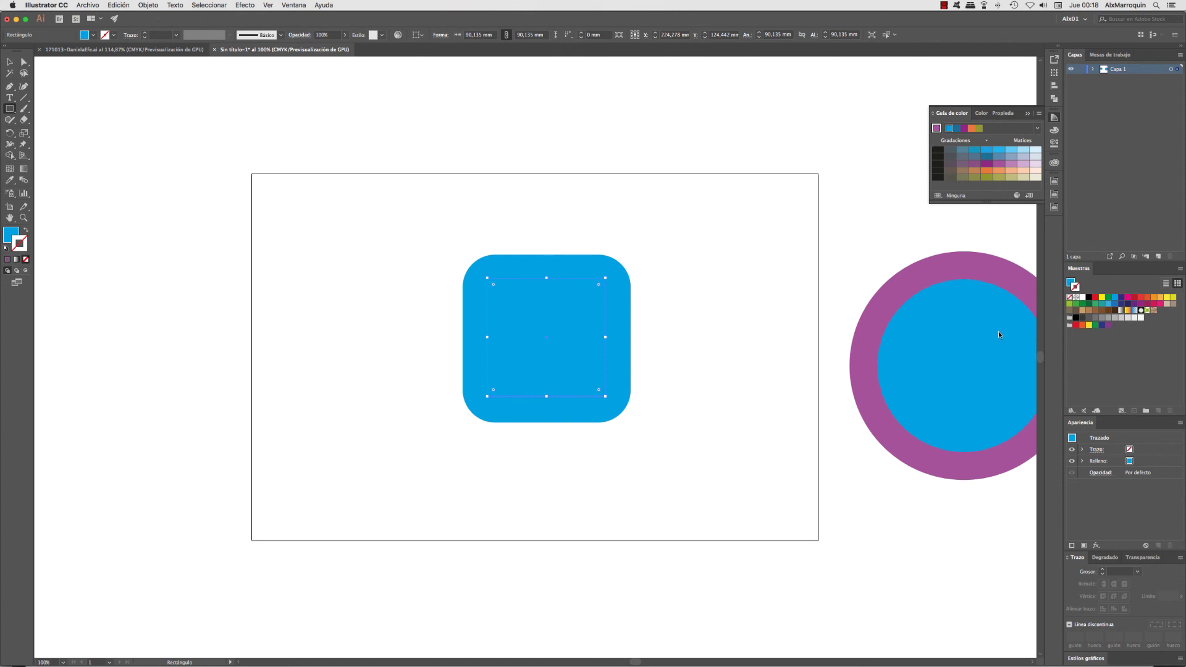
pyautogui.press('z')
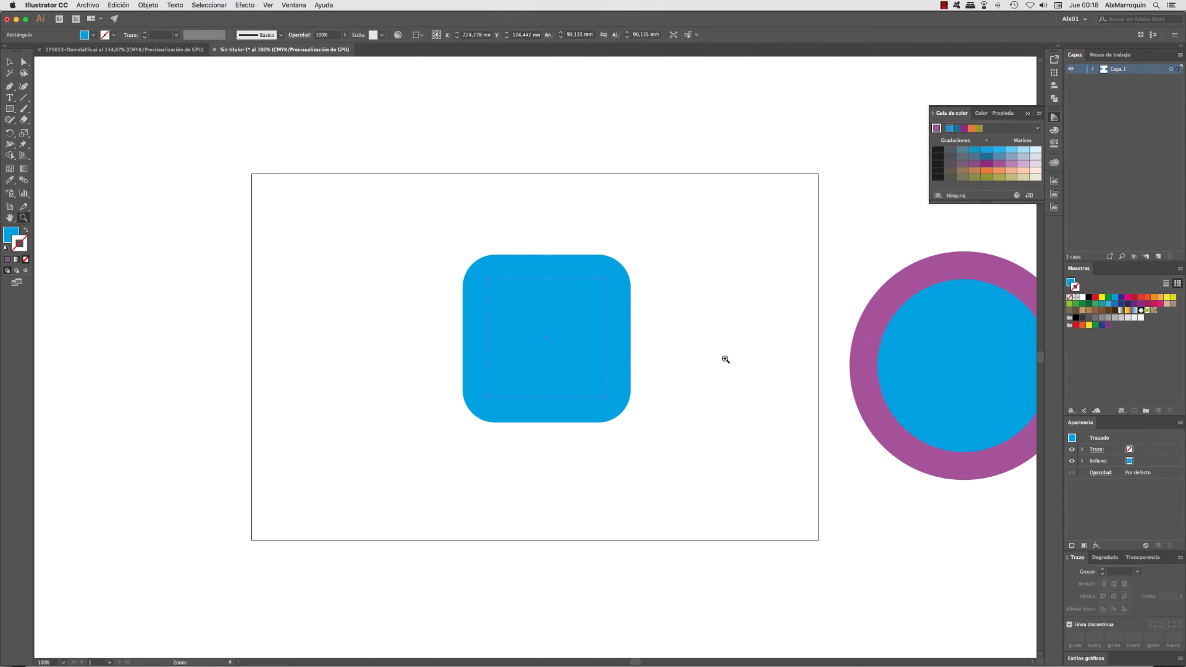
pyautogui.click(1134, 299)
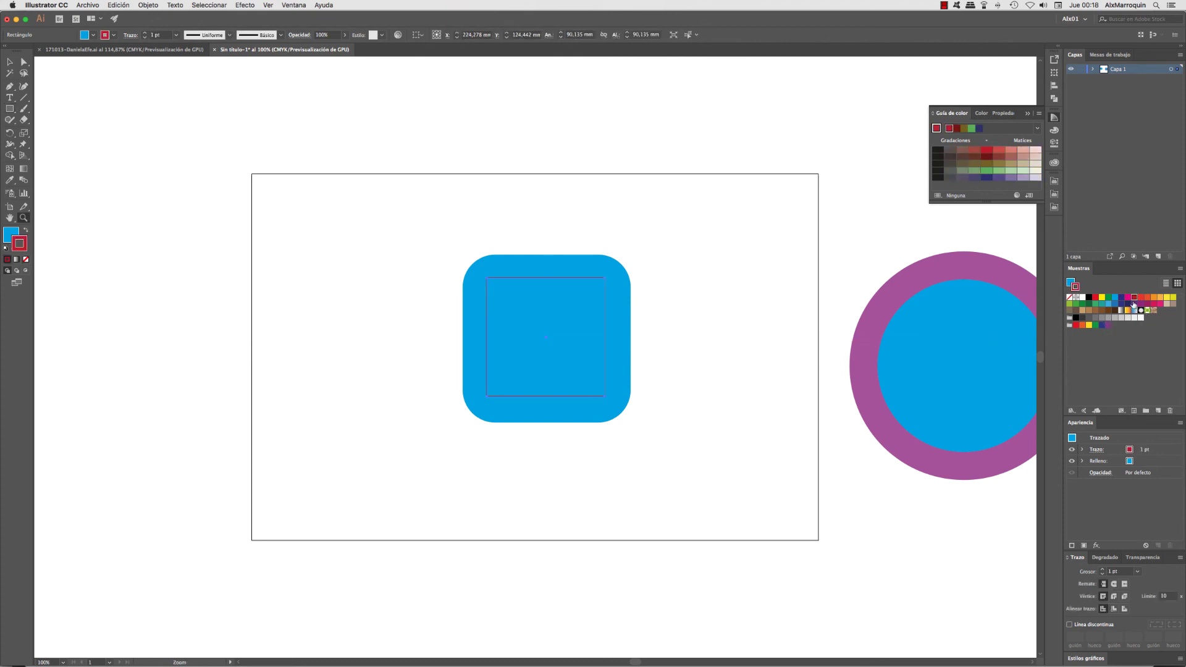
pyautogui.hotkey('shift', 'x')
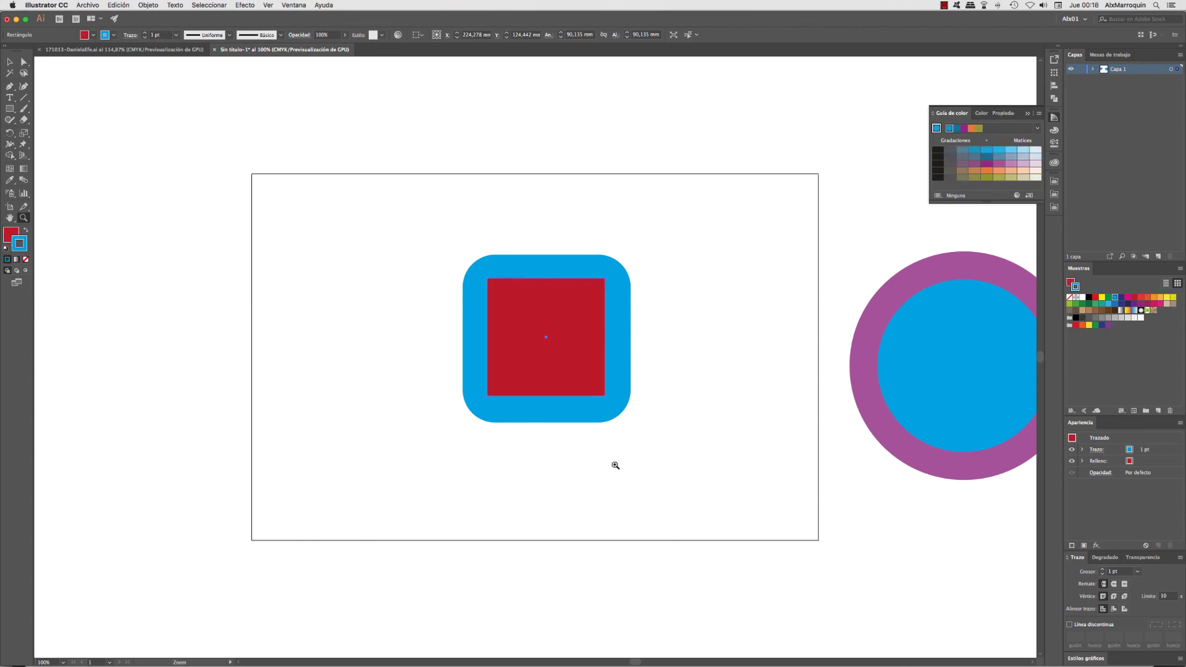
# Align the red square and the rounded blue square on their shared horizontal and vertical centres
pyautogui.press('v')
pyautogui.moveTo(673, 234); pyautogui.dragTo(406, 470)
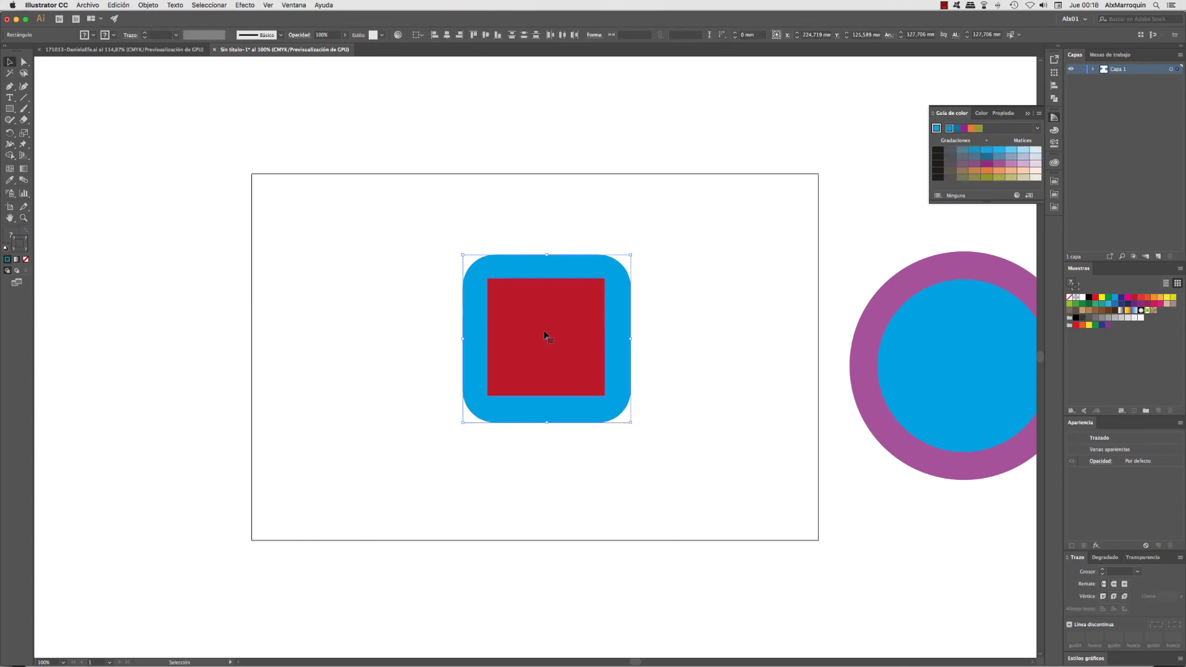
pyautogui.click(447, 34)
pyautogui.click(486, 35)
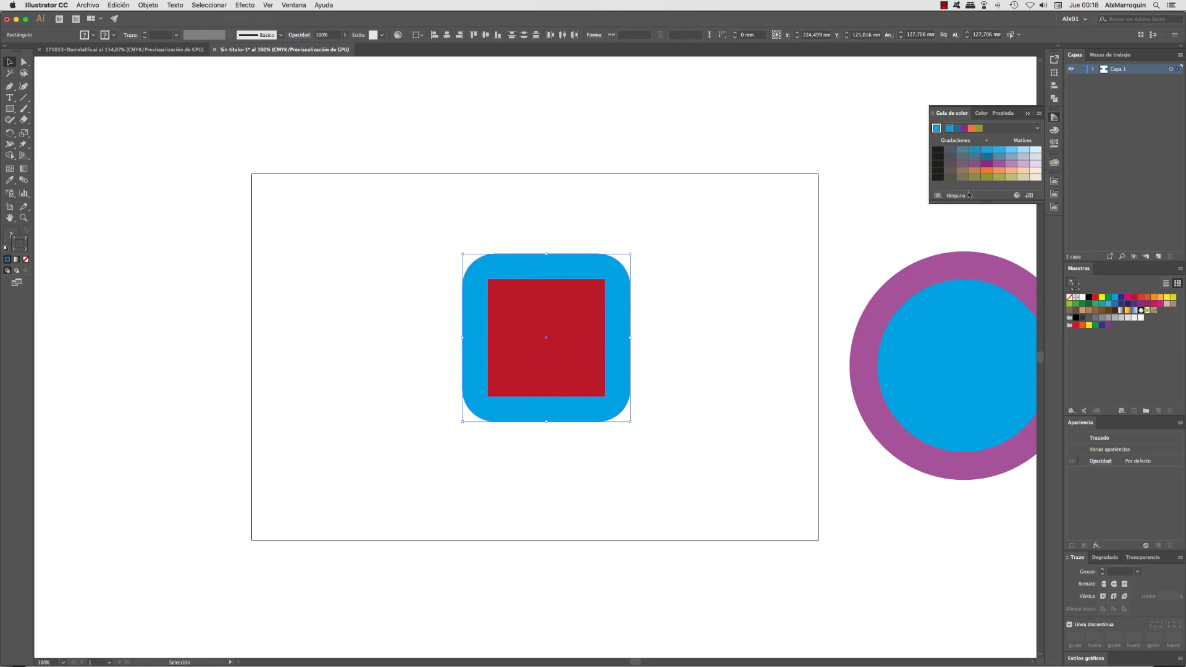
# Subtract the red square from the rounded blue square to leave a blue frame with a square opening
pyautogui.click(1054, 98)
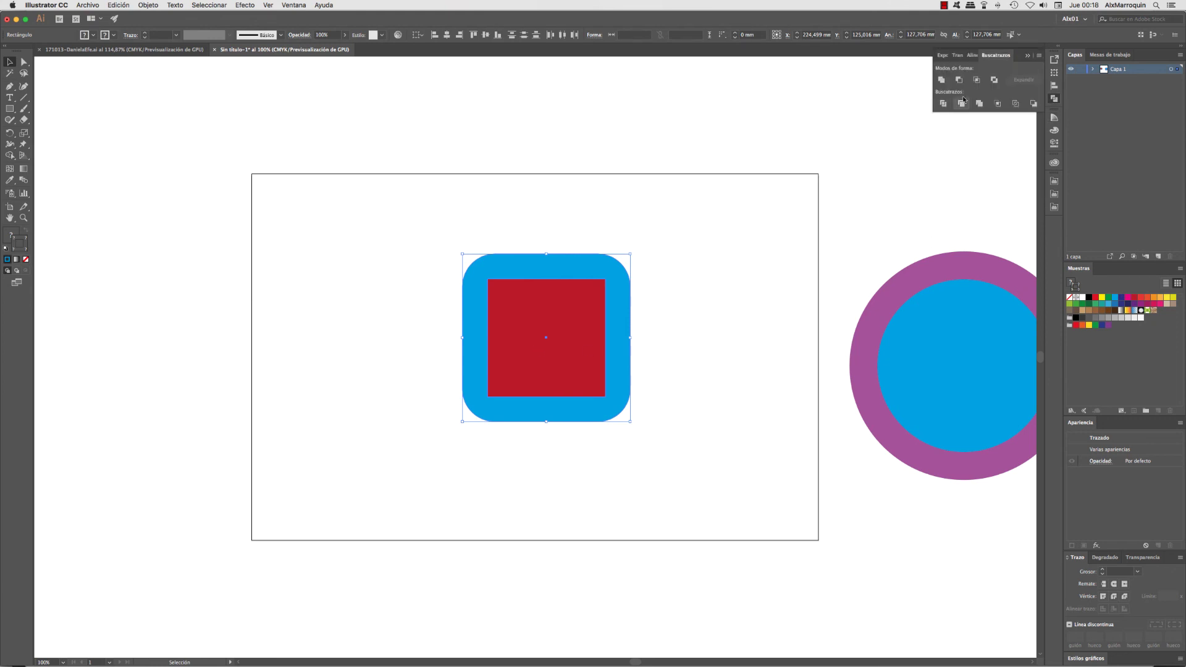
pyautogui.click(958, 80)
pyautogui.click(637, 363)
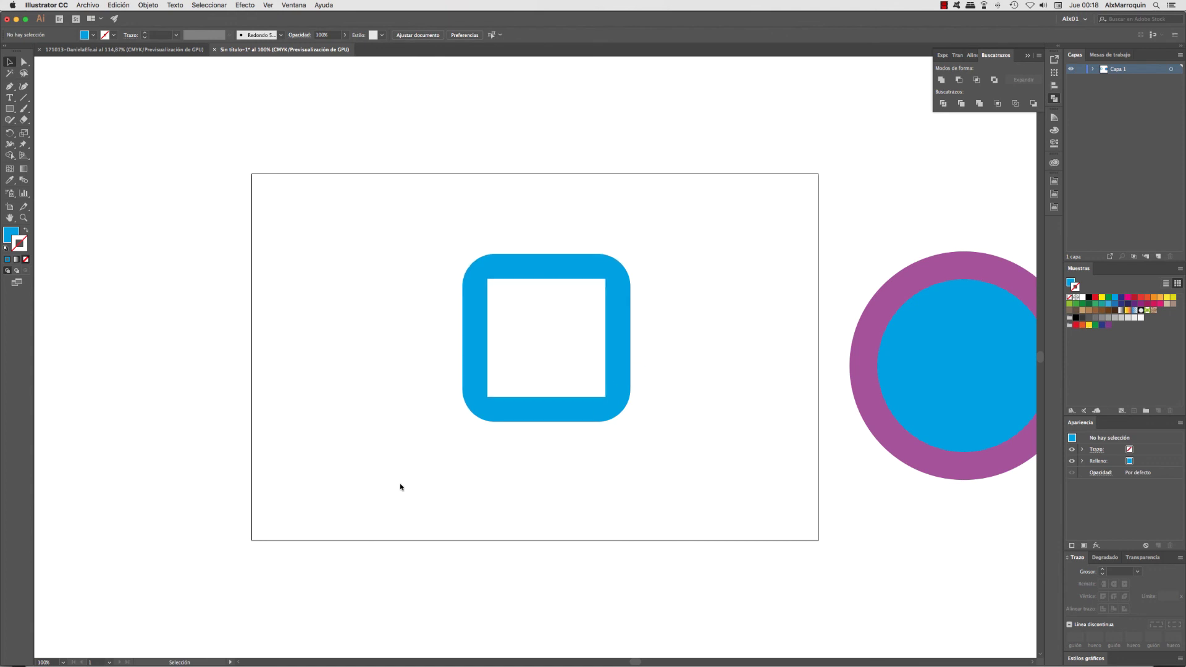
# Draw a blue square about 85 mm wide beside the frame and narrow its top edge with perspective distortion
pyautogui.press('m')
pyautogui.moveTo(321, 295); pyautogui.dragTo(436, 408)
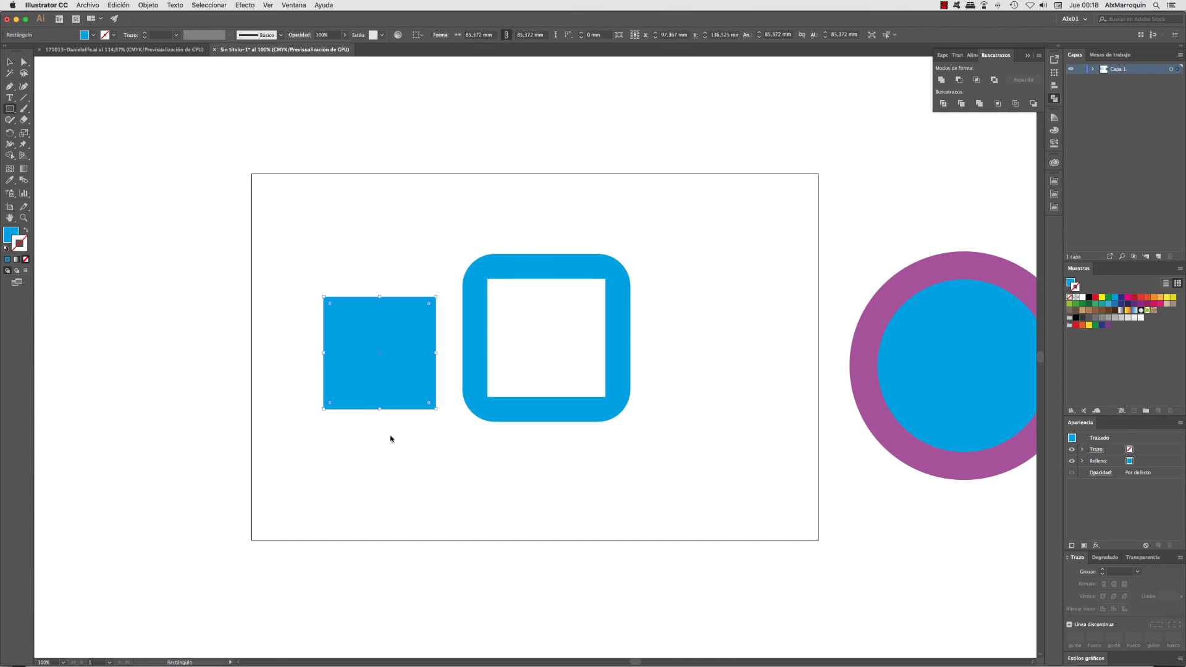
pyautogui.press('e')
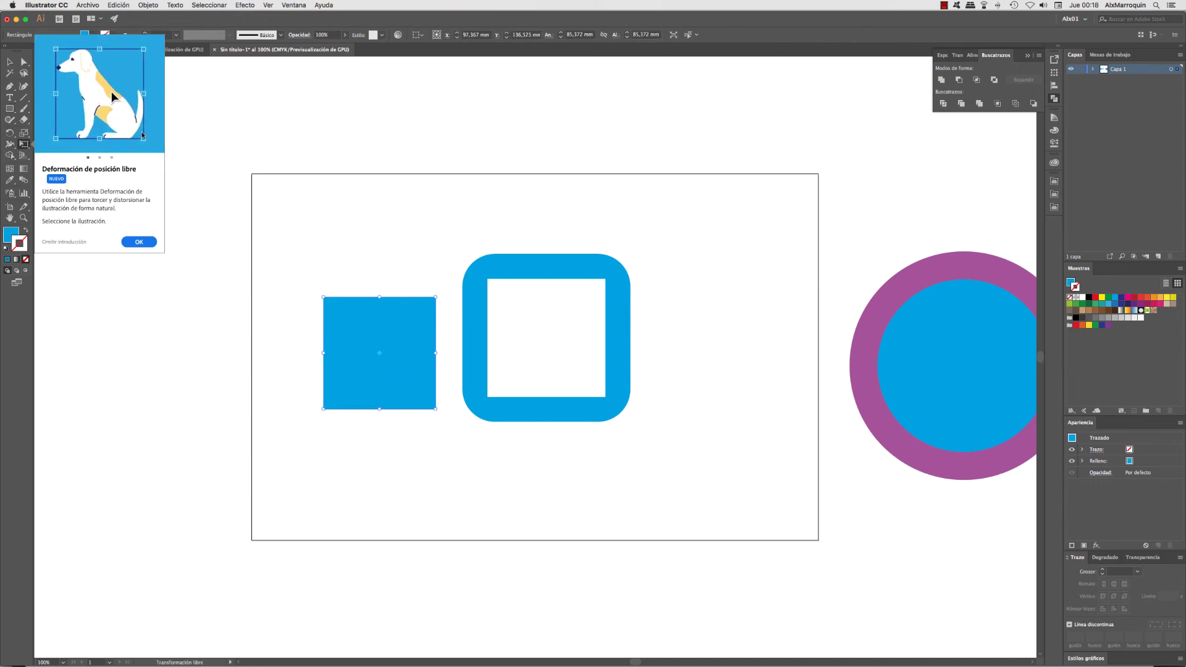
pyautogui.click(137, 242)
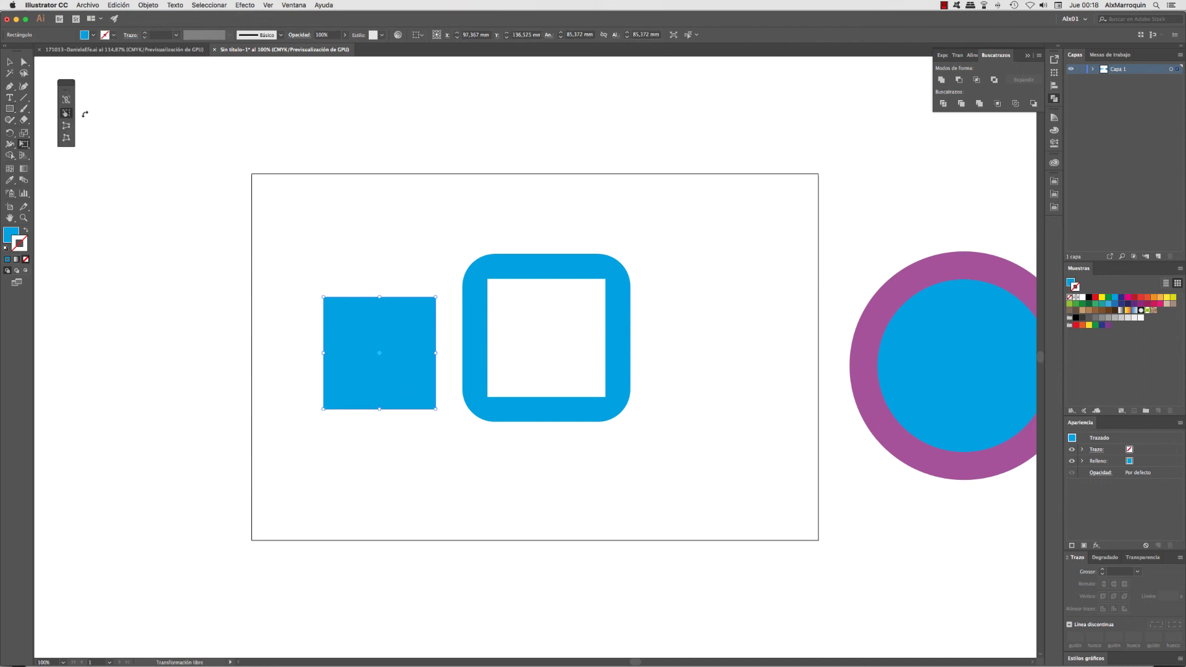
pyautogui.click(66, 125)
pyautogui.moveTo(436, 297); pyautogui.dragTo(379, 297)
# Move the trapezoid's lower-left anchor point inward until it lies slightly left of the narrow top edge
pyautogui.press('a')
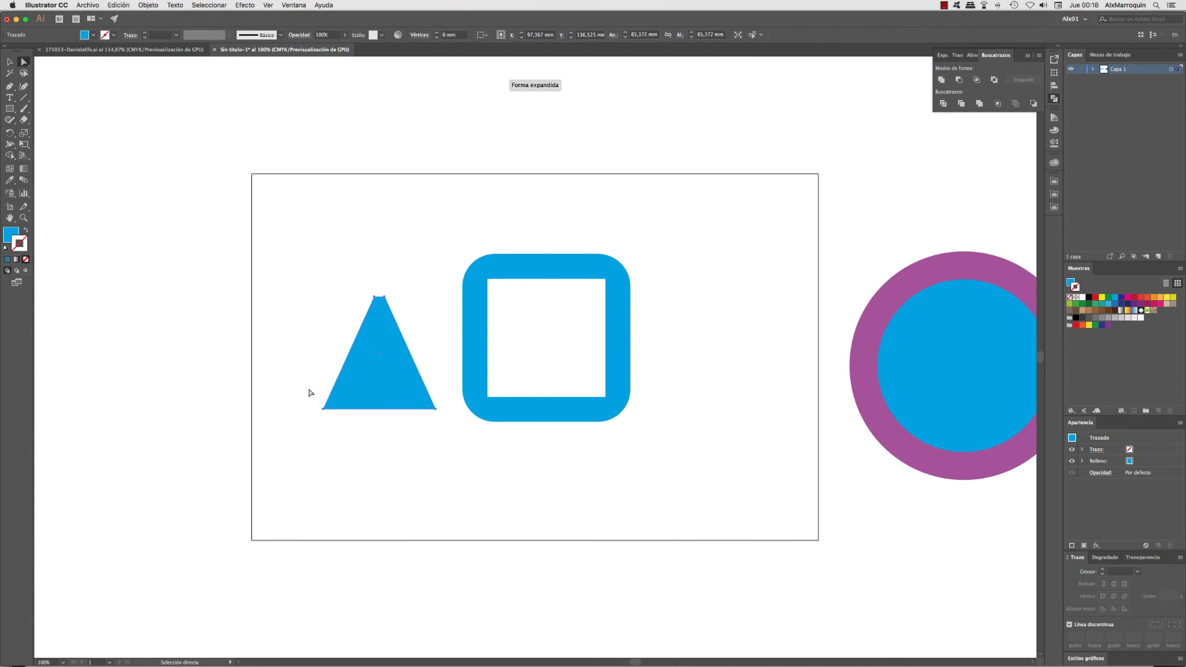
pyautogui.click(326, 409)
pyautogui.click(325, 409)
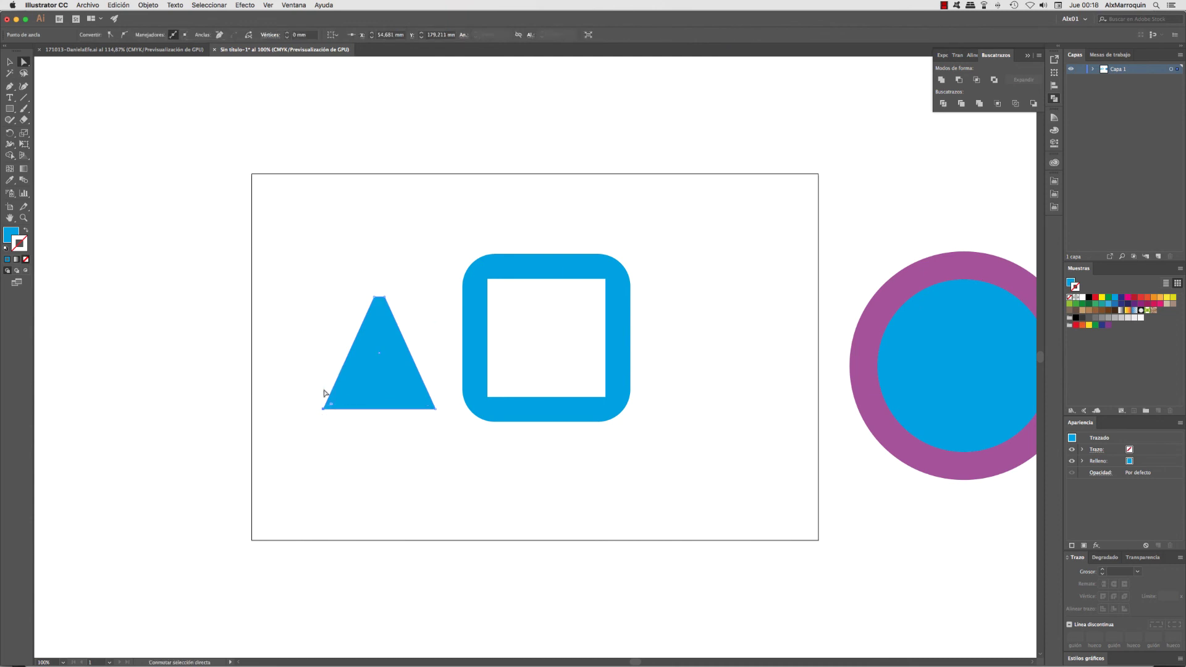
pyautogui.hotkey('shift', 'Right')
pyautogui.hotkey('shift', 'Right')
pyautogui.hotkey('shift', 'Right')
pyautogui.hotkey('shift', 'Right')
pyautogui.hotkey('shift', 'Right')
pyautogui.hotkey('shift', 'Right')
pyautogui.hotkey('shift', 'Right')
pyautogui.hotkey('shift', 'Right')
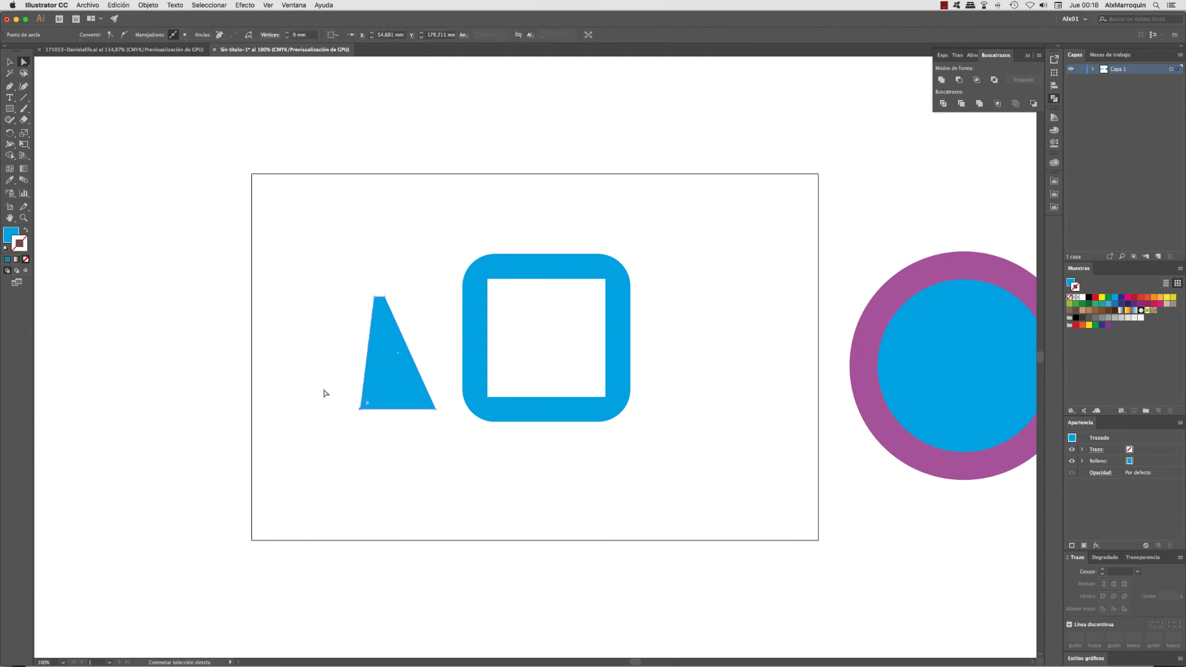
# Move the lower-right anchor point inward until the shape becomes a thin, slanted bar
pyautogui.moveTo(448, 402); pyautogui.dragTo(407, 410)
pyautogui.hotkey('shift', 'Left')
pyautogui.hotkey('shift', 'Left')
pyautogui.hotkey('shift', 'Left')
pyautogui.hotkey('shift', 'Left')
pyautogui.hotkey('shift', 'Left')
pyautogui.hotkey('shift', 'Left')
pyautogui.hotkey('shift', 'Left')
pyautogui.hotkey('shift', 'Left')
pyautogui.hotkey('shift', 'Left')
pyautogui.hotkey('shift', 'Left')
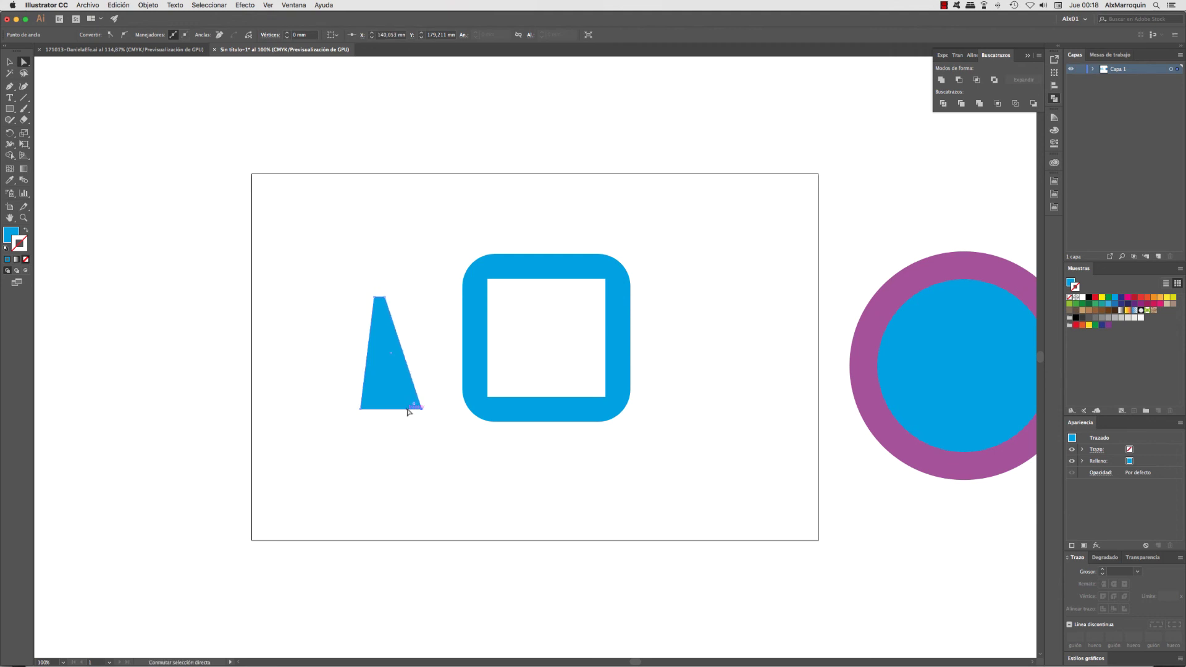
pyautogui.hotkey('shift', 'Left')
pyautogui.hotkey('shift', 'Left')
pyautogui.hotkey('shift', 'Left')
pyautogui.hotkey('shift', 'Left')
pyautogui.hotkey('shift', 'Left')
pyautogui.hotkey('shift', 'Left')
pyautogui.hotkey('shift', 'Left')
pyautogui.hotkey('shift', 'Left')
pyautogui.hotkey('shift', 'Left')
pyautogui.hotkey('shift', 'Left')
pyautogui.hotkey('shift', 'Left')
pyautogui.hotkey('shift', 'Left')
pyautogui.hotkey('shift', 'Left')
pyautogui.hotkey('shift', 'Left')
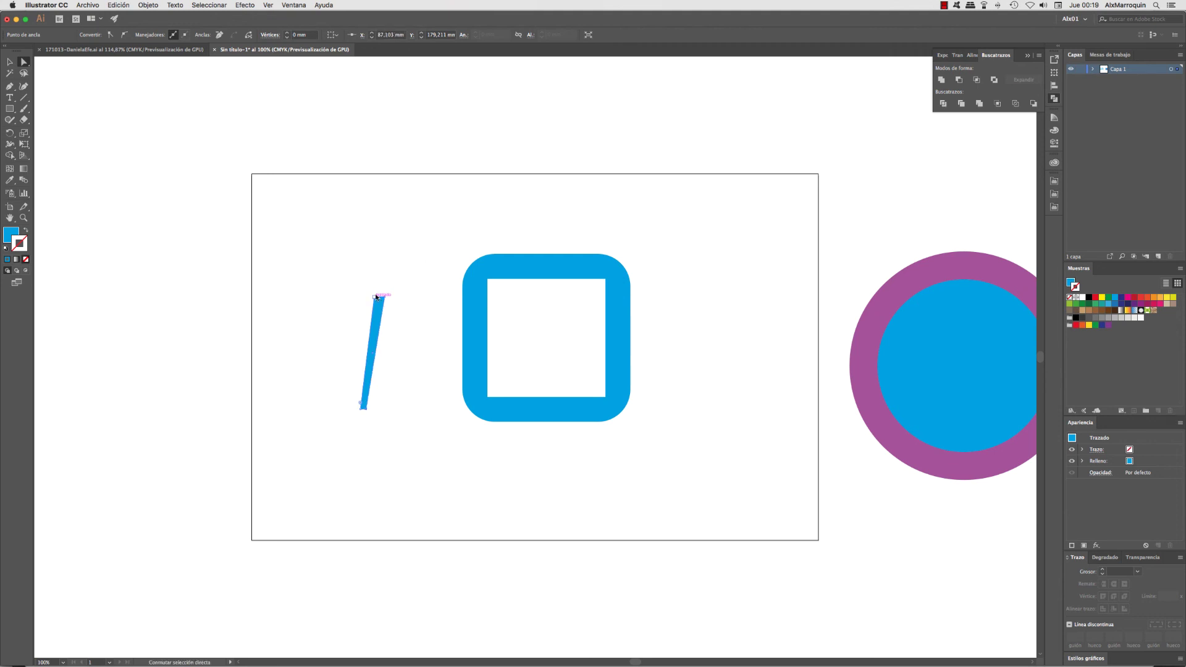
# Add a small blue circle at the slanted bar's upper end and group it with the bar as an antenna
pyautogui.moveTo(378, 296); pyautogui.dragTo(327, 406)
pyautogui.press('l')
pyautogui.press('a')
pyautogui.press('super+g')
pyautogui.press('v')
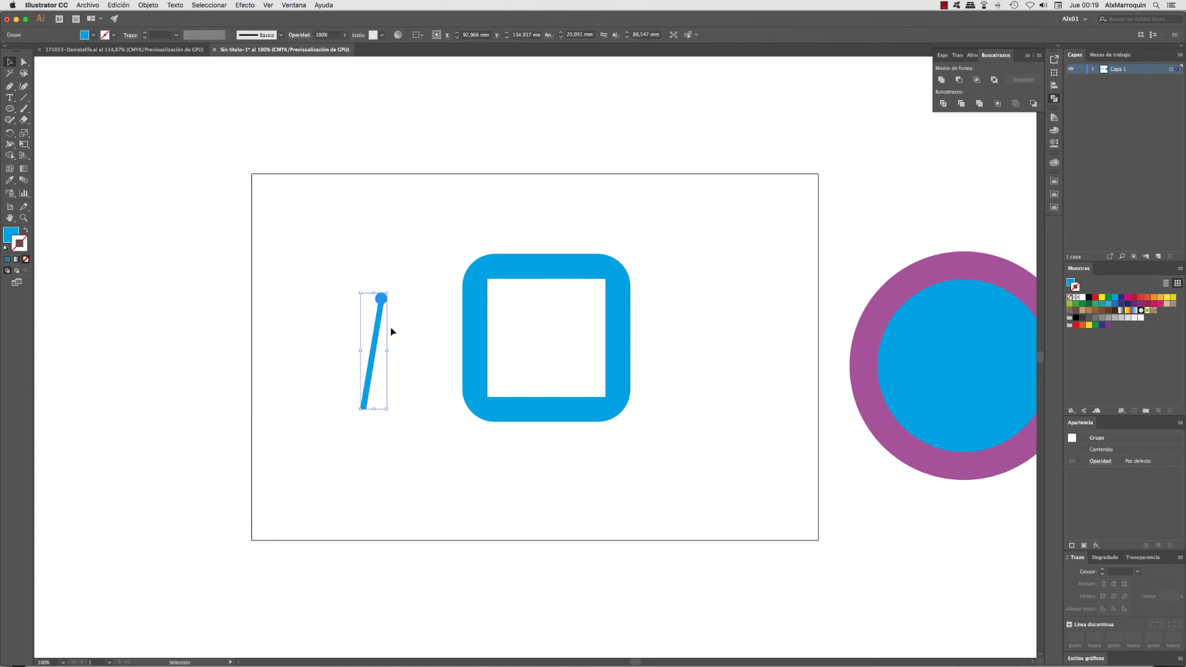
# Reflect a copy of the antenna across a vertical axis so that the two antennas cross
pyautogui.press('a')
pyautogui.press('v')
pyautogui.press('a')
pyautogui.press('v')
pyautogui.press('o')
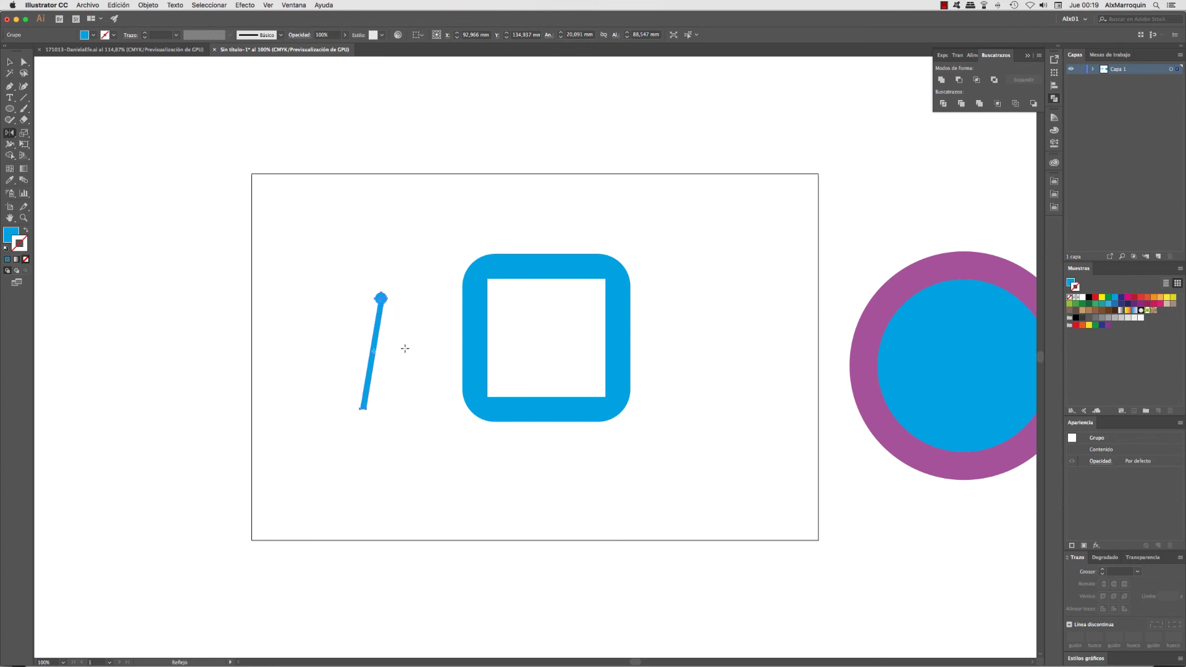
pyautogui.moveTo(411, 349); pyautogui.dragTo(278, 416)
pyautogui.press('v')
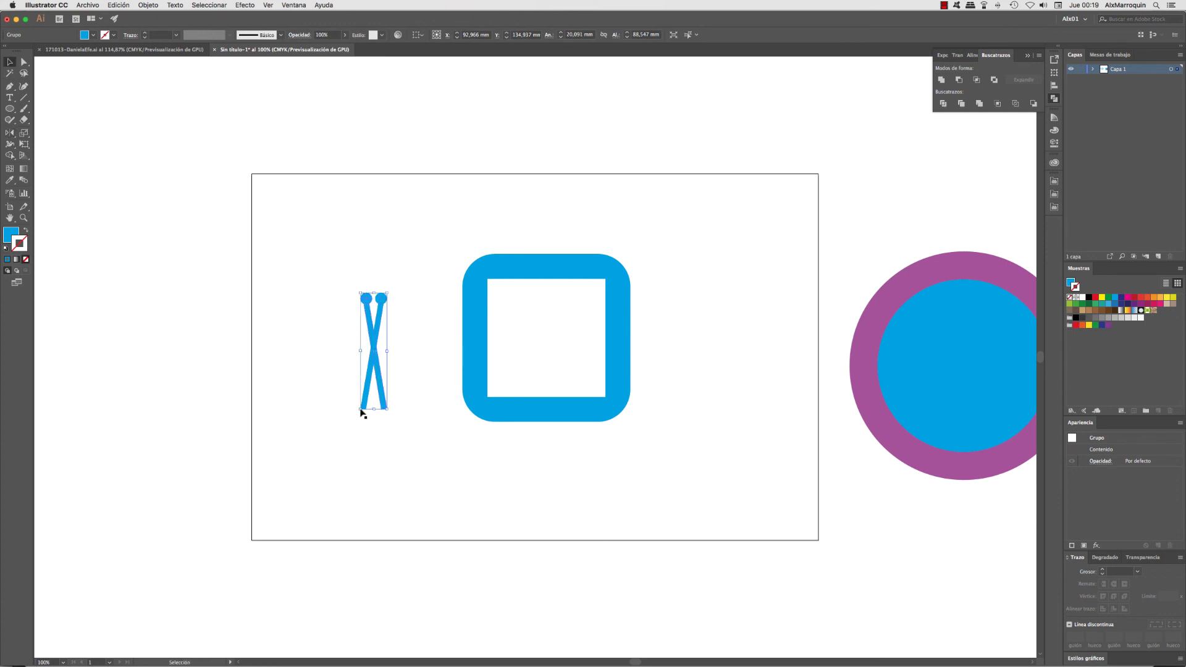
# Place the two antennas as a V about 40 mm wide on the frame's top centre and shift the whole television down
pyautogui.click(315, 391)
pyautogui.moveTo(381, 393); pyautogui.dragTo(555, 247)
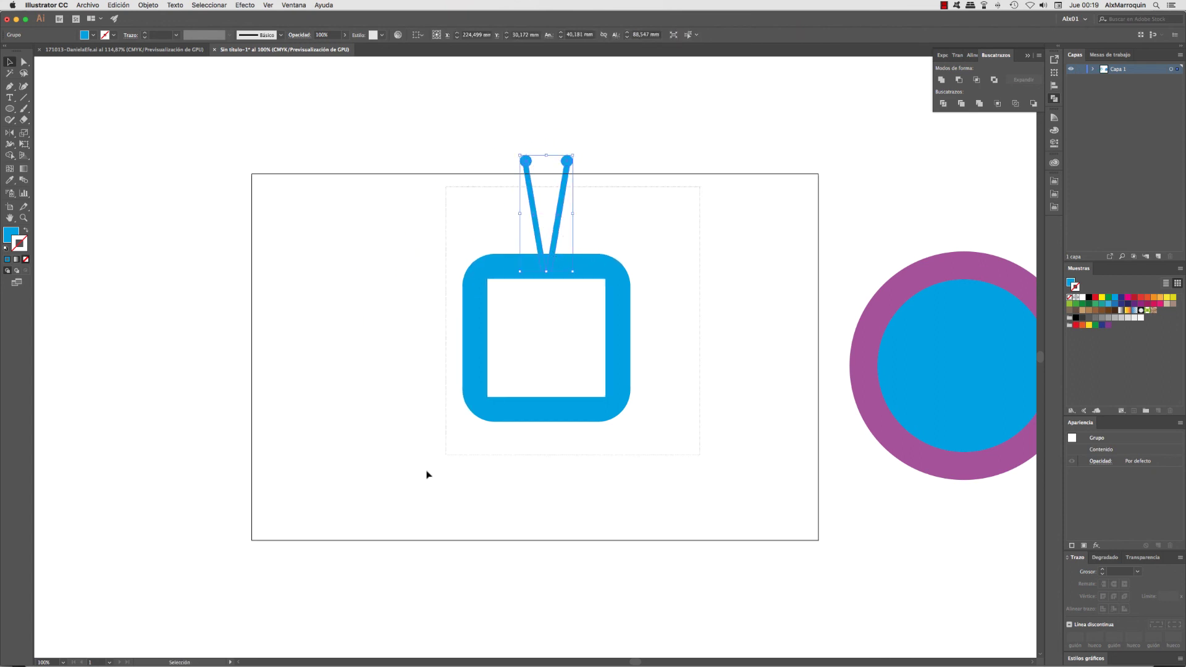
pyautogui.keyDown('shift'); pyautogui.click(467, 383); pyautogui.keyUp('shift')
pyautogui.click(582, 344)
pyautogui.press('super+z')
pyautogui.moveTo(582, 264); pyautogui.dragTo(583, 364)
pyautogui.click(660, 426)
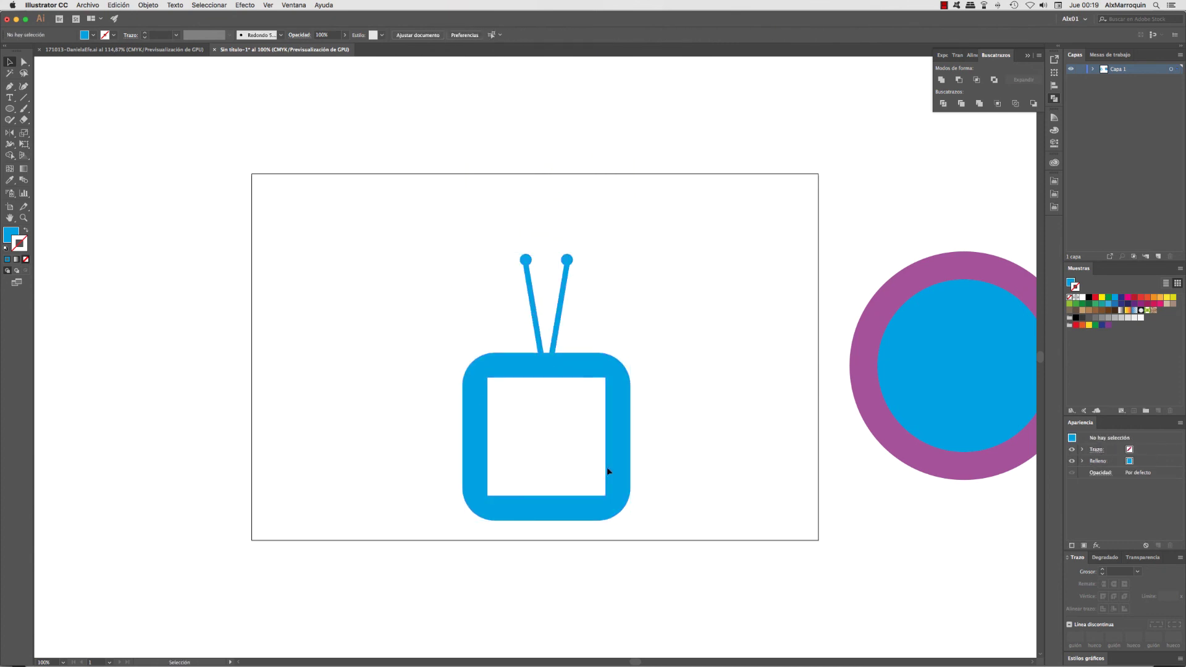
# Draw a blue rectangle about 83 × 62 mm inside the frame's opening and place a copy about 18 mm high below it
pyautogui.press('m')
pyautogui.moveTo(493, 385); pyautogui.dragTo(600, 466)
pyautogui.press('v')
pyautogui.moveTo(682, 375); pyautogui.dragTo(459, 541)
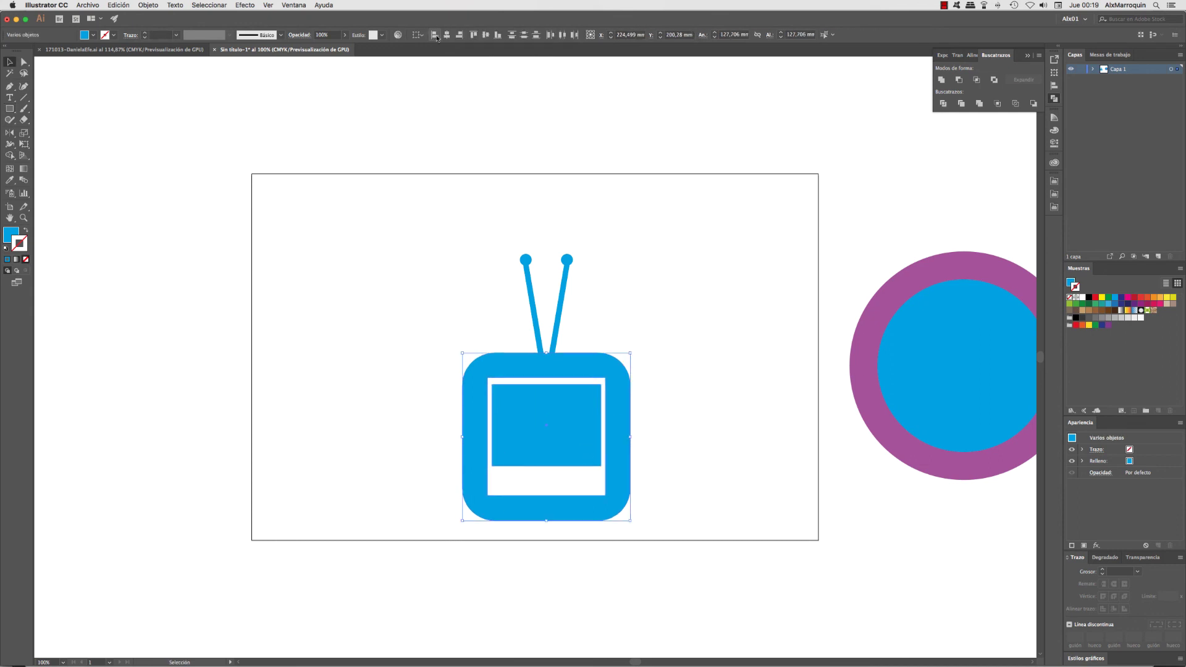
pyautogui.click(692, 427)
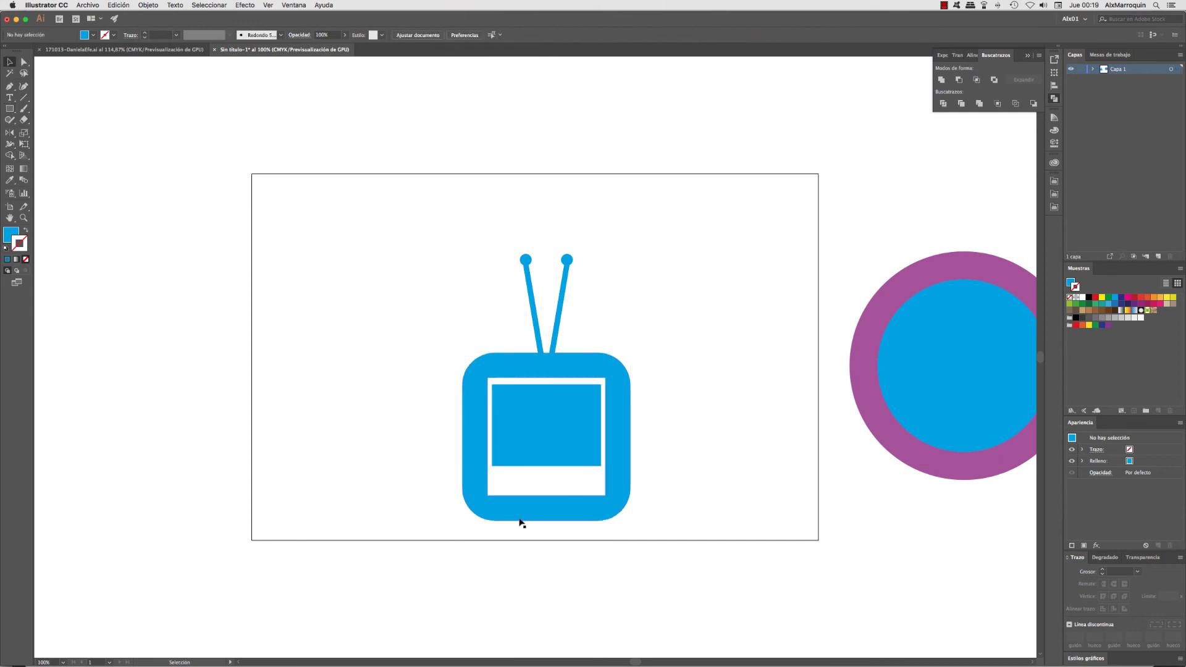
pyautogui.moveTo(534, 413); pyautogui.dragTo(538, 497)
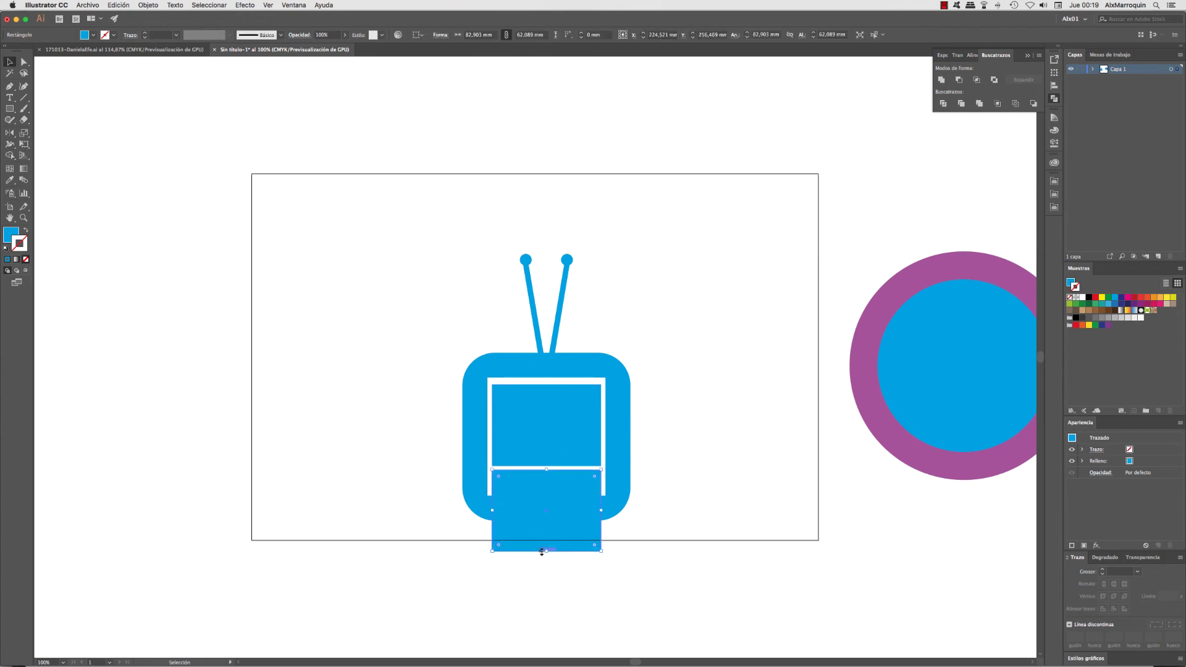
pyautogui.moveTo(540, 550); pyautogui.dragTo(537, 494)
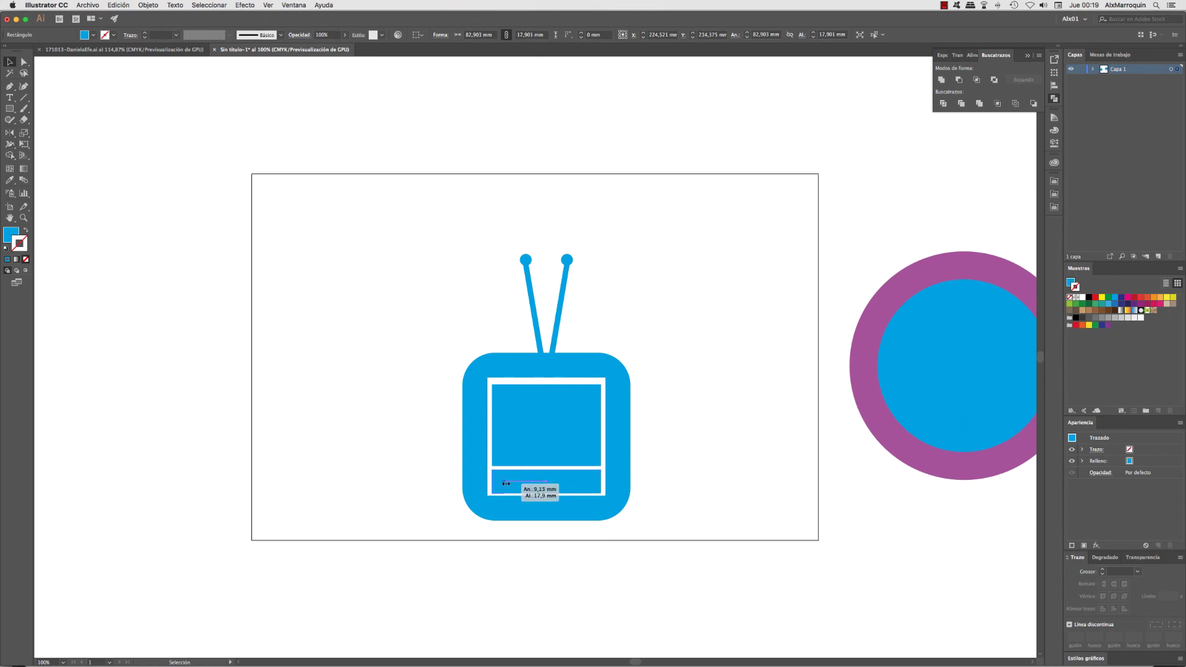
# Reduce the lower strip to a narrow bar at its left end and a bar about 5.3 mm wide at its right end
pyautogui.press('a')
pyautogui.press('v')
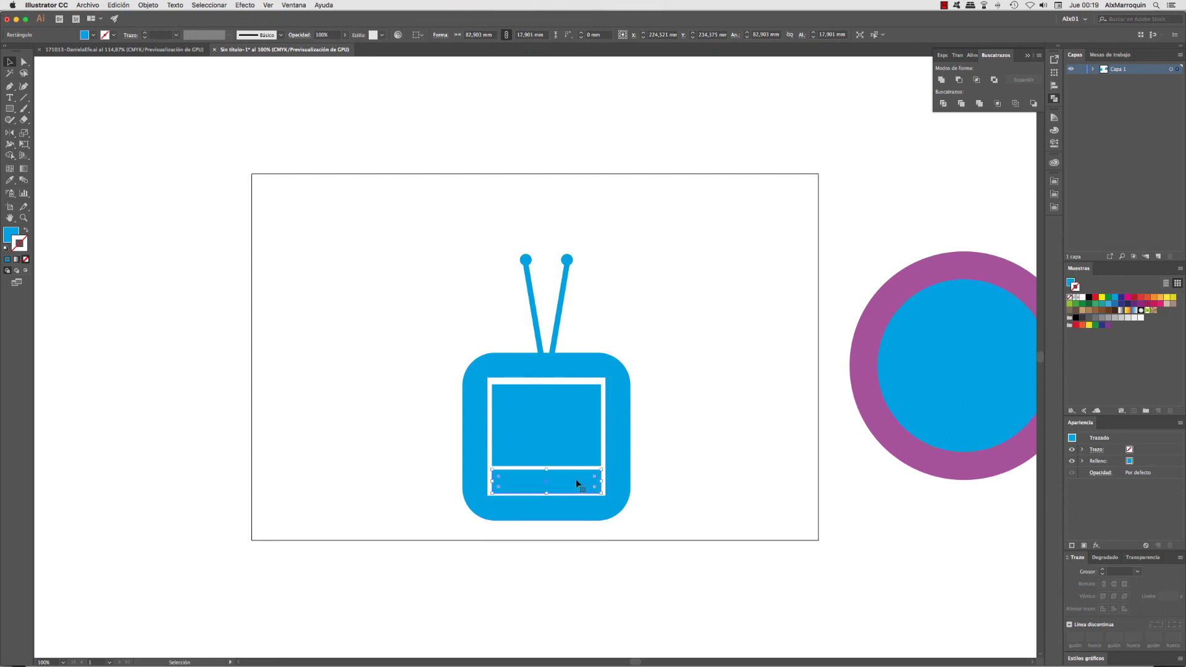
pyautogui.moveTo(601, 481)
pyautogui.mouseDown()
pyautogui.moveTo(506, 478)
pyautogui.moveTo(594, 482)
pyautogui.mouseUp()
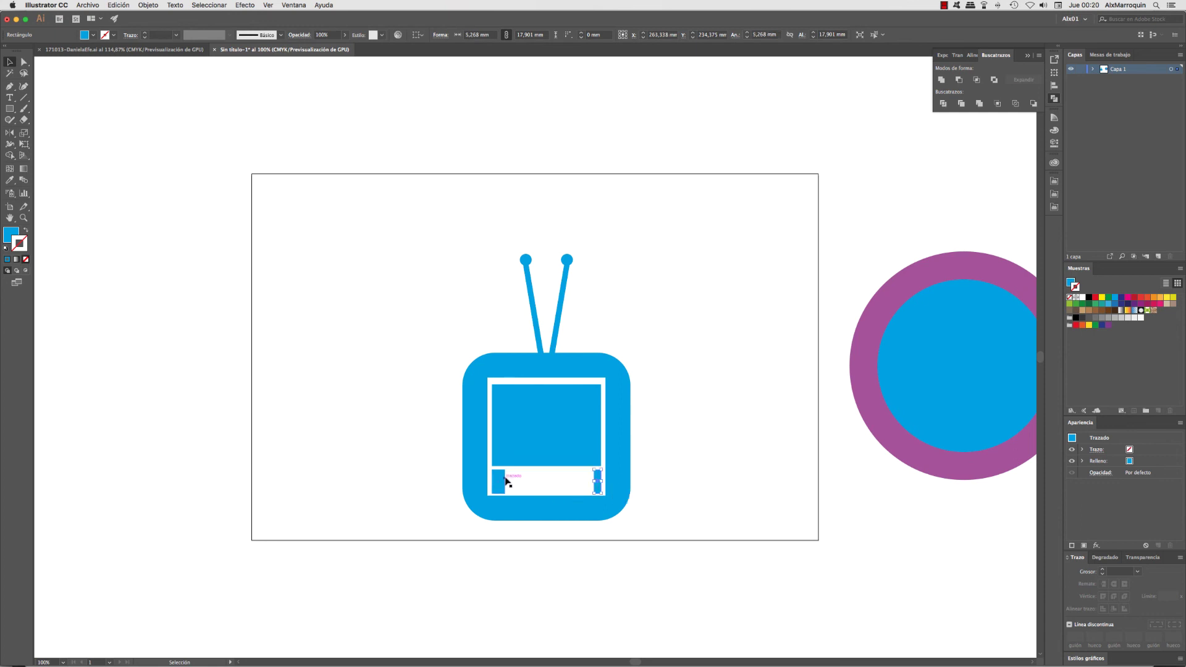
# Blend the two bars below the screen using 4 specified steps
pyautogui.keyDown('shift'); pyautogui.click(496, 485); pyautogui.keyUp('shift')
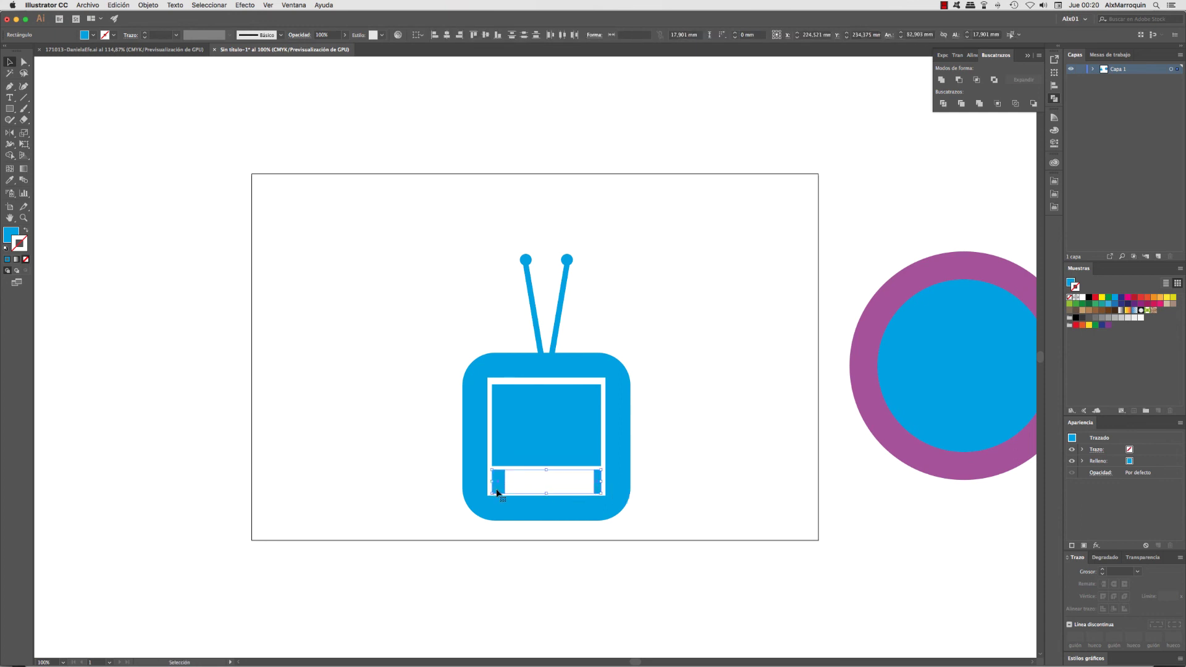
pyautogui.press('w')
pyautogui.click(597, 488)
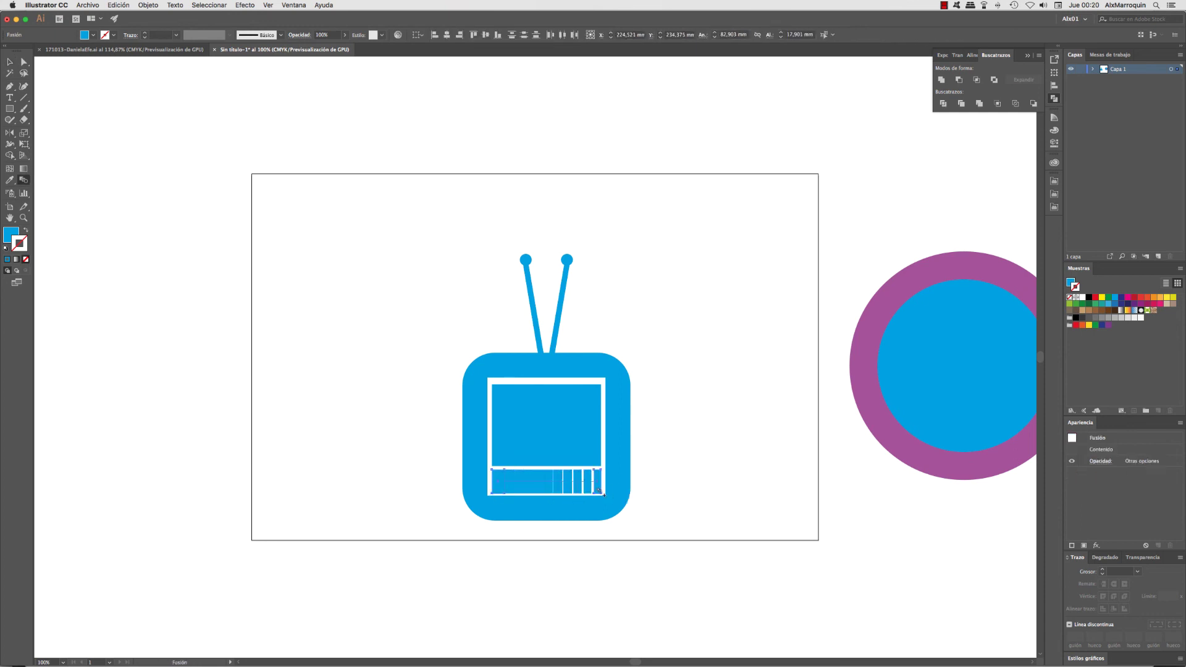
pyautogui.press('Return')
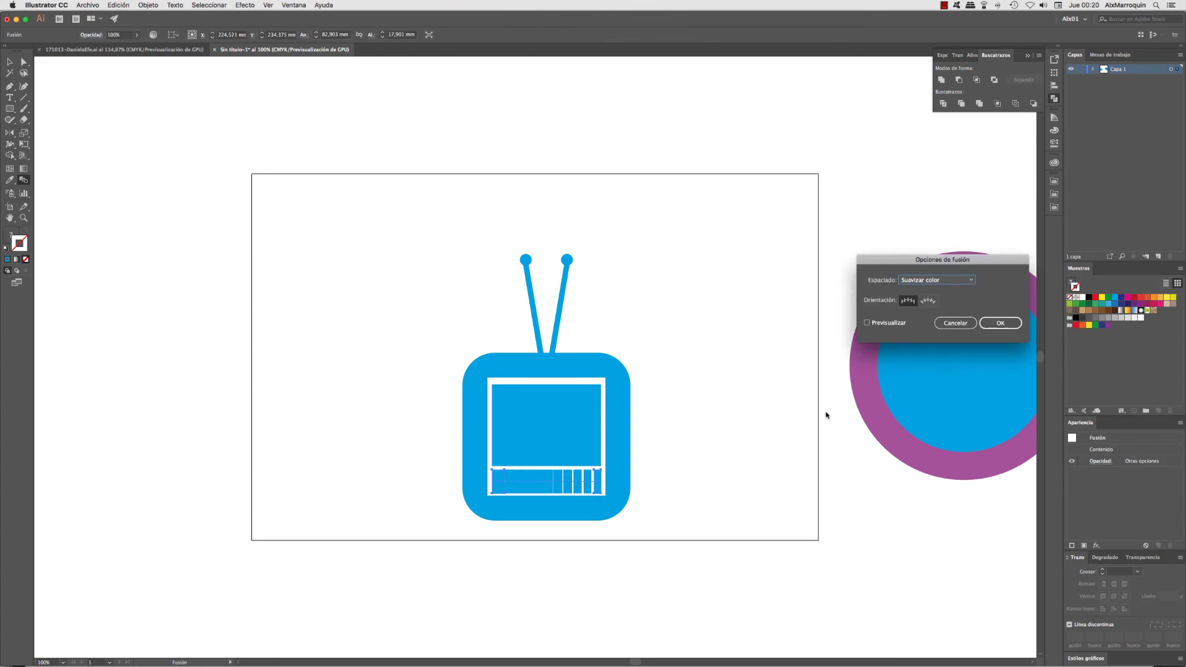
pyautogui.moveTo(911, 269); pyautogui.dragTo(625, 169)
pyautogui.click(656, 181)
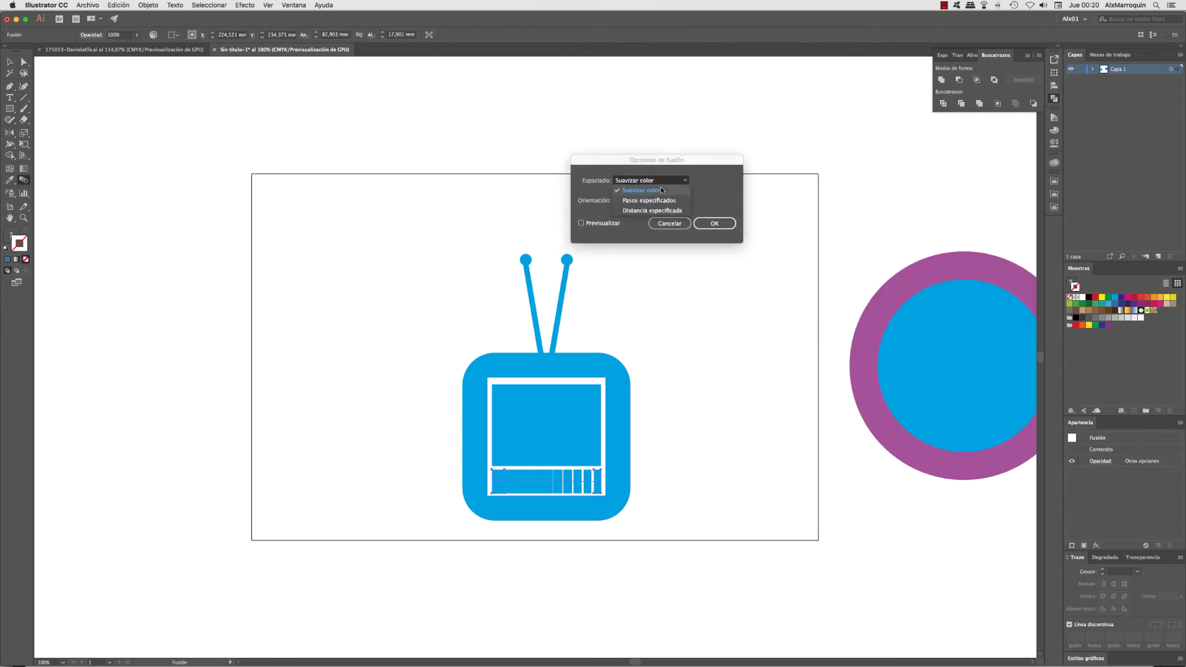
pyautogui.click(649, 201)
pyautogui.write('4')
pyautogui.press('Return')
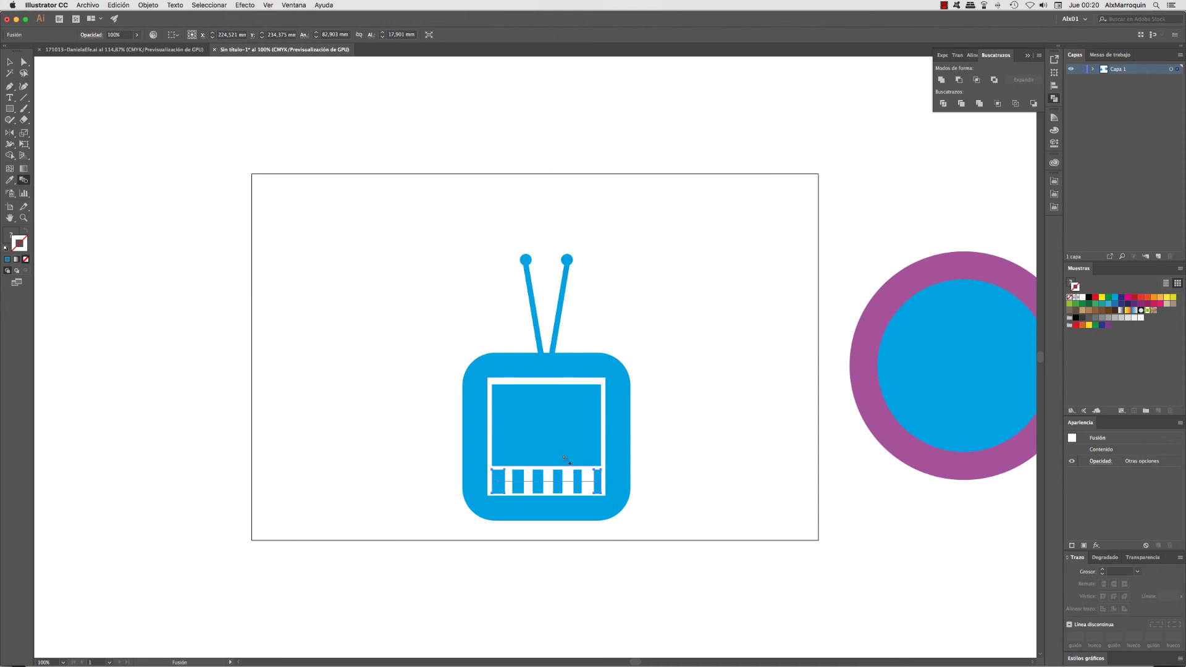
# Change the blend between the bars to 6 specified steps and deselect it
pyautogui.press('Return')
pyautogui.press('Tab')
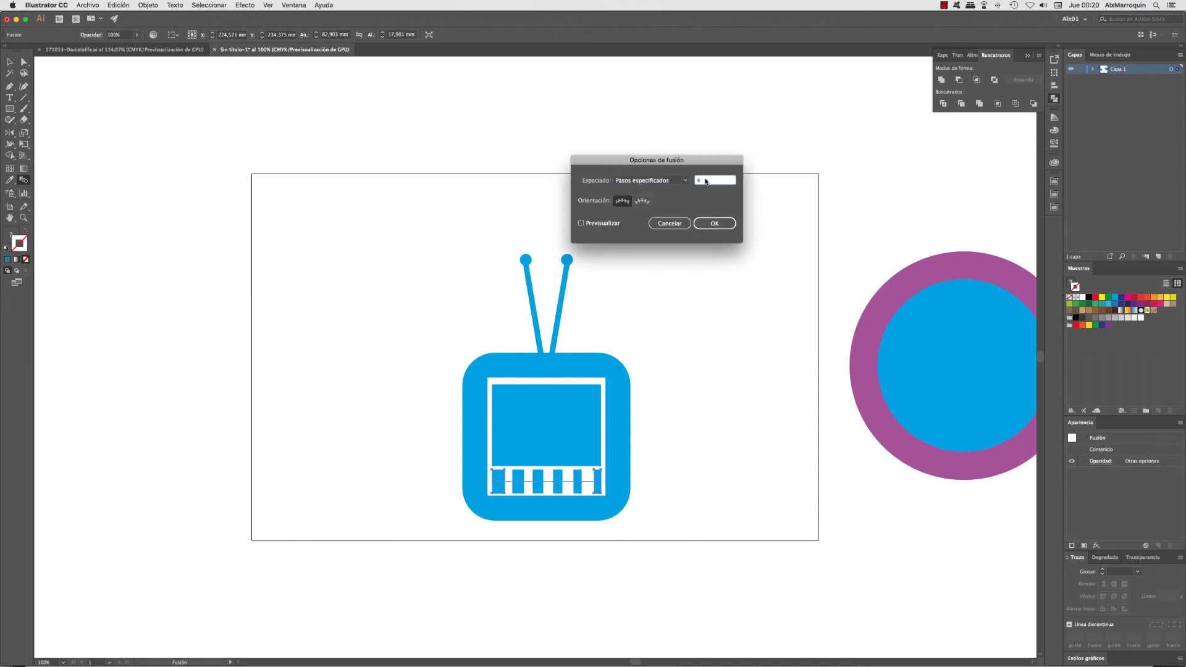
pyautogui.write('6')
pyautogui.press('Return')
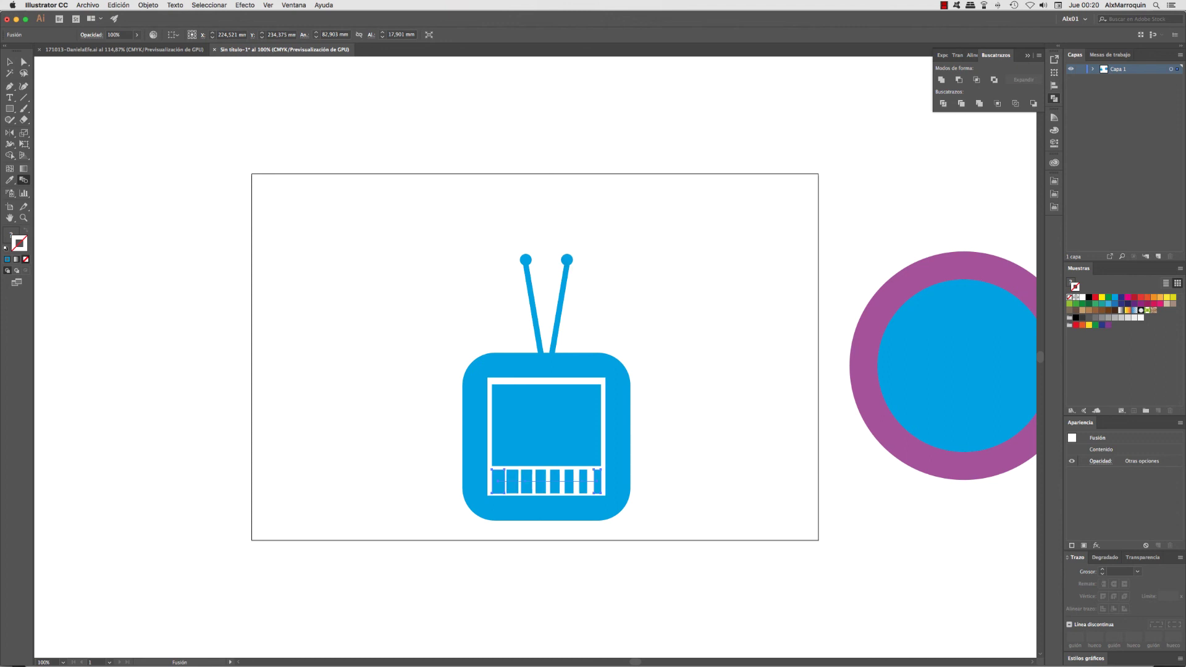
pyautogui.press('v')
pyautogui.click(708, 388)
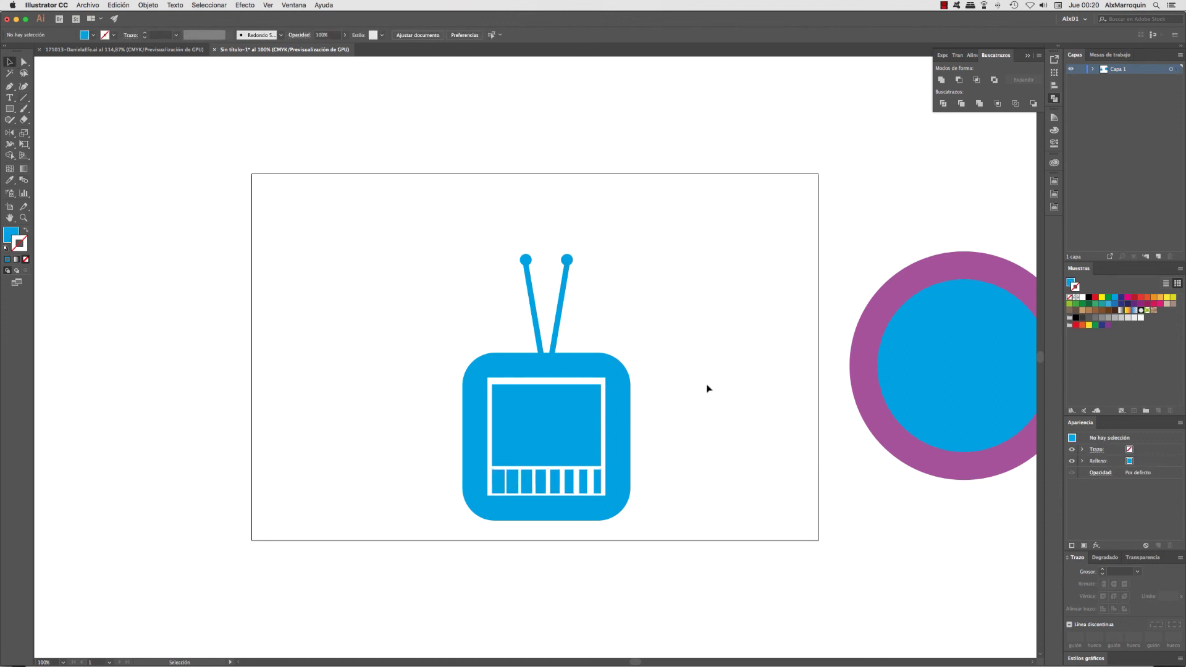
# Move all the television parts slightly up and to the left on the artboard and group them
pyautogui.click(523, 515)
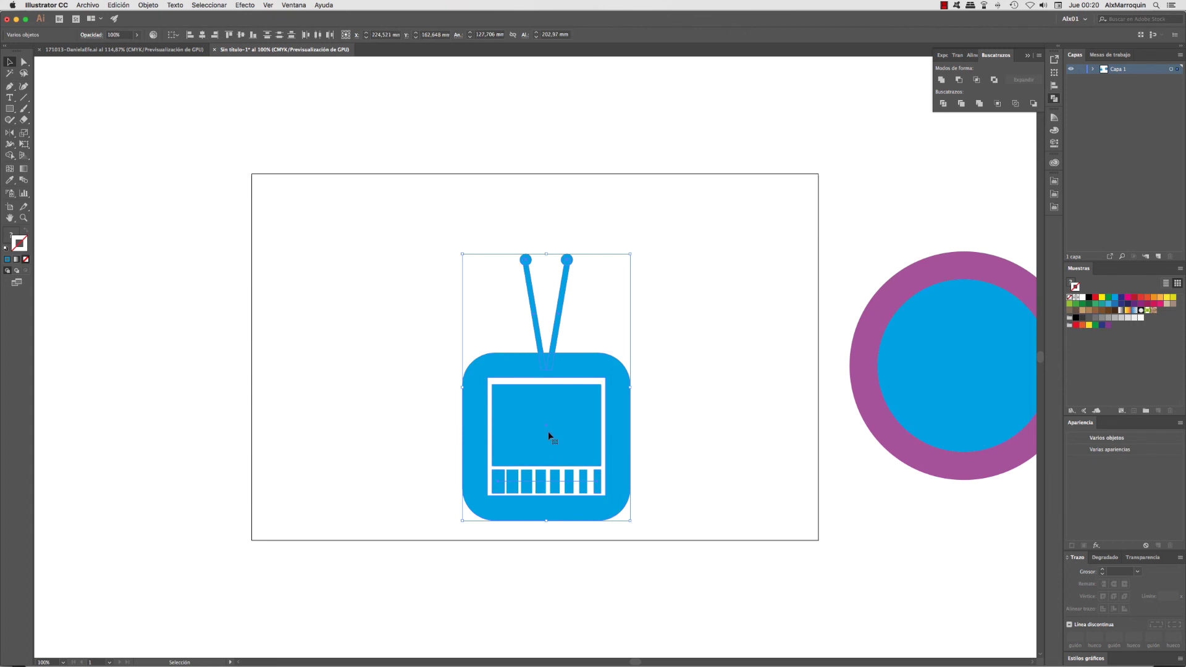
pyautogui.moveTo(543, 435)
pyautogui.mouseDown()
pyautogui.moveTo(537, 378)
pyautogui.moveTo(540, 410)
pyautogui.mouseUp()
pyautogui.press('cmd+g')
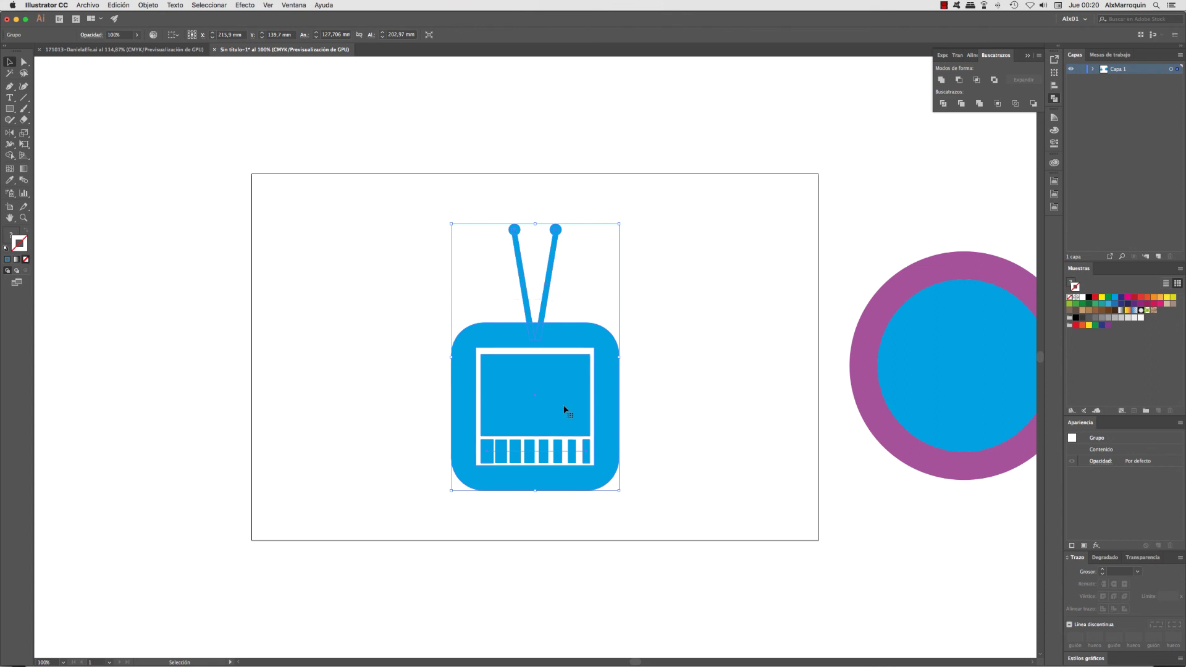
pyautogui.click(704, 440)
# Recolour the grouped television with a red fill and deselect it
pyautogui.click(558, 450)
pyautogui.press('c')
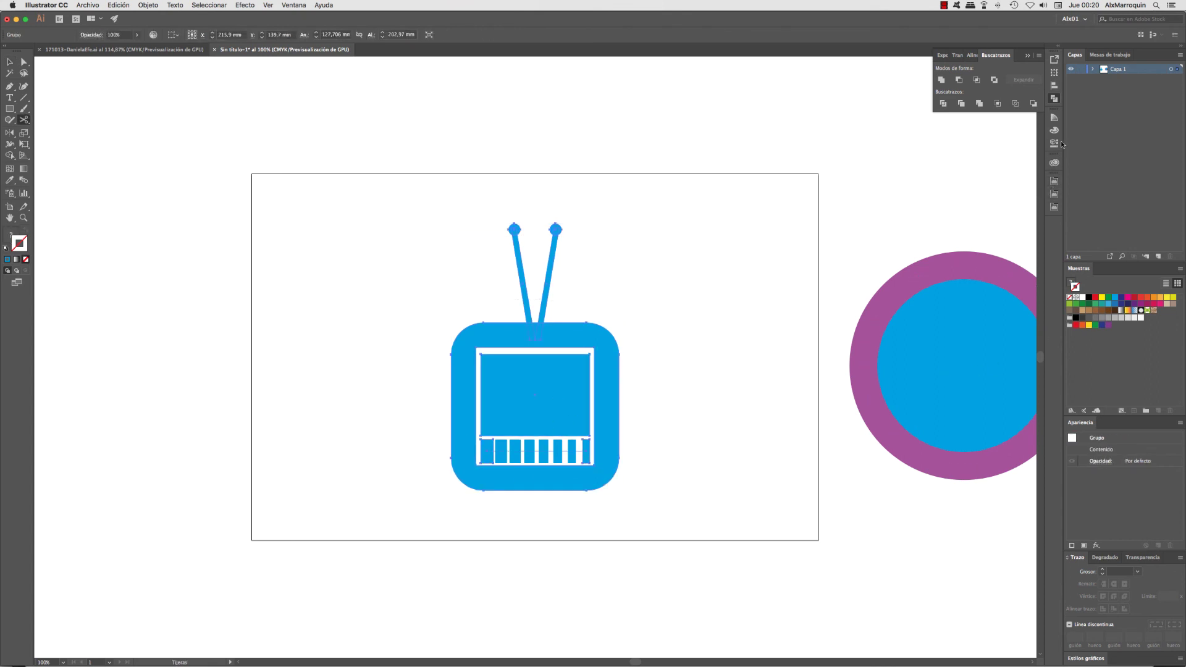
pyautogui.click(1054, 117)
pyautogui.click(1023, 167)
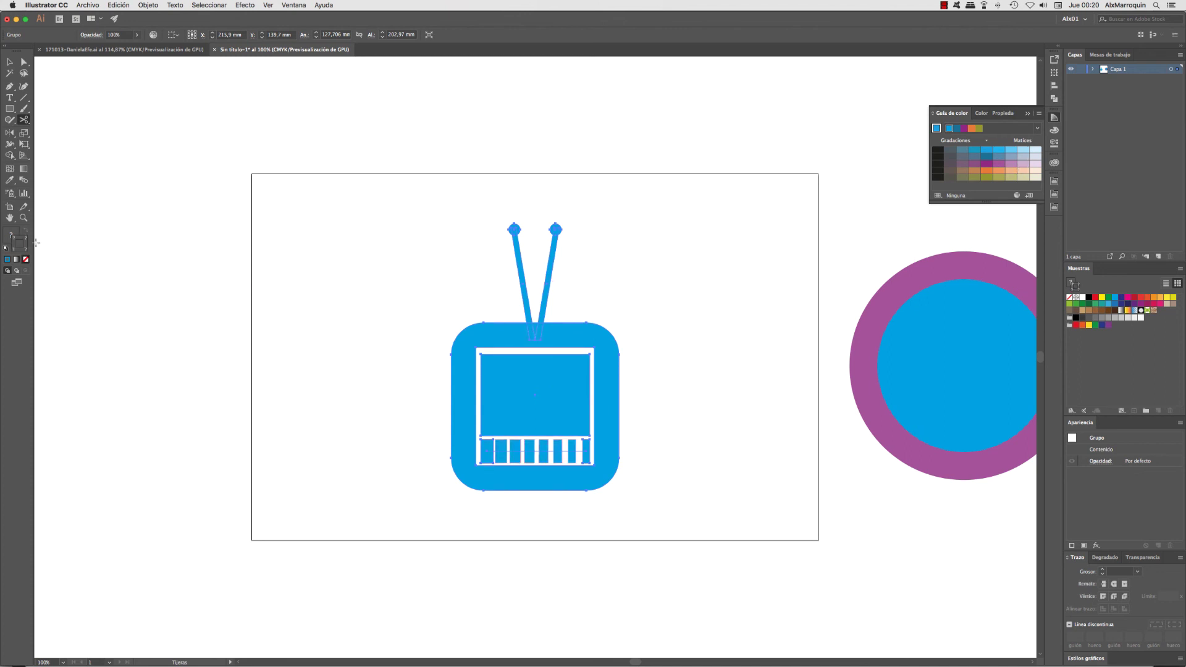
pyautogui.click(11, 235)
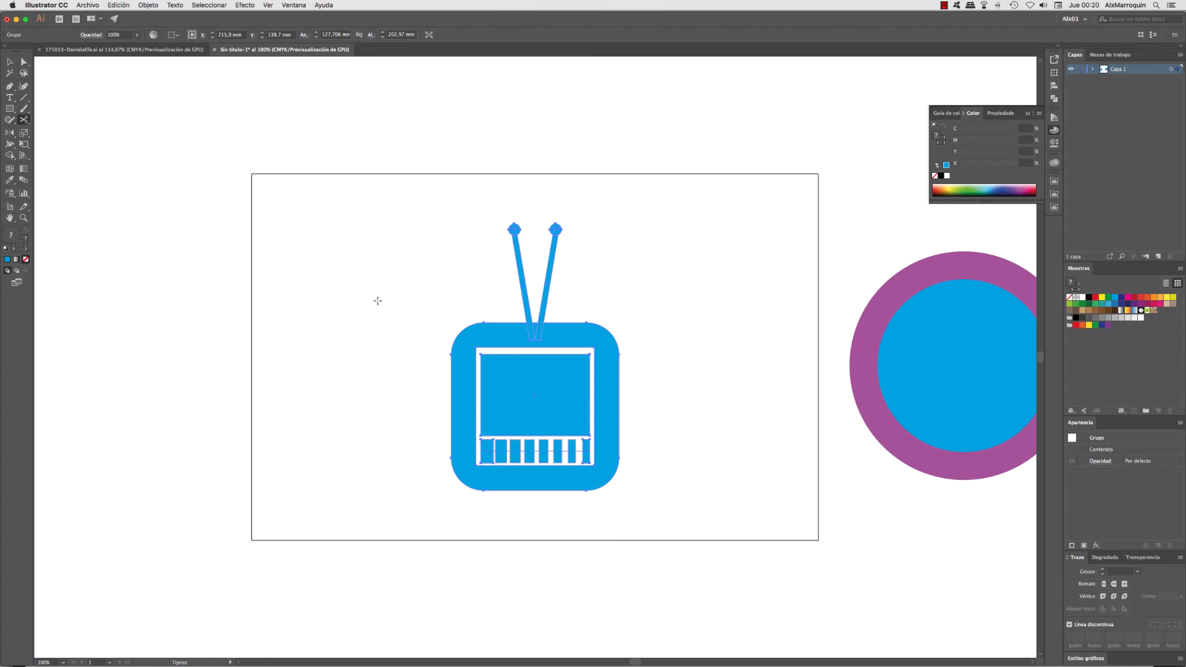
pyautogui.press('v')
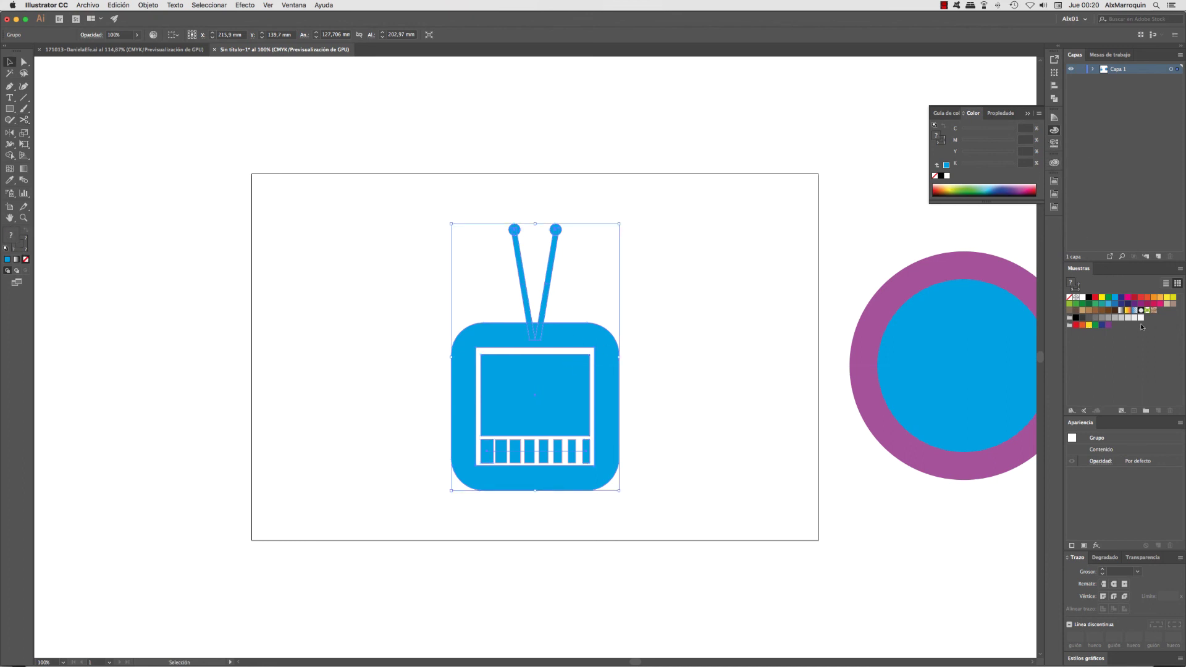
pyautogui.click(1143, 299)
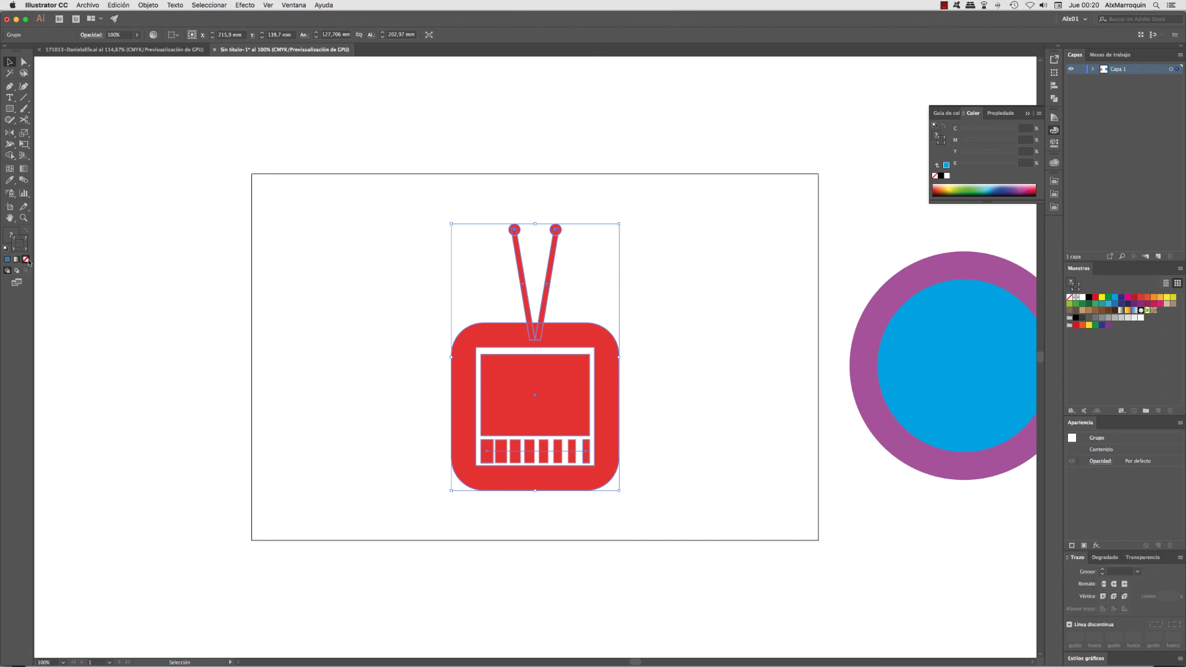
pyautogui.click(173, 410)
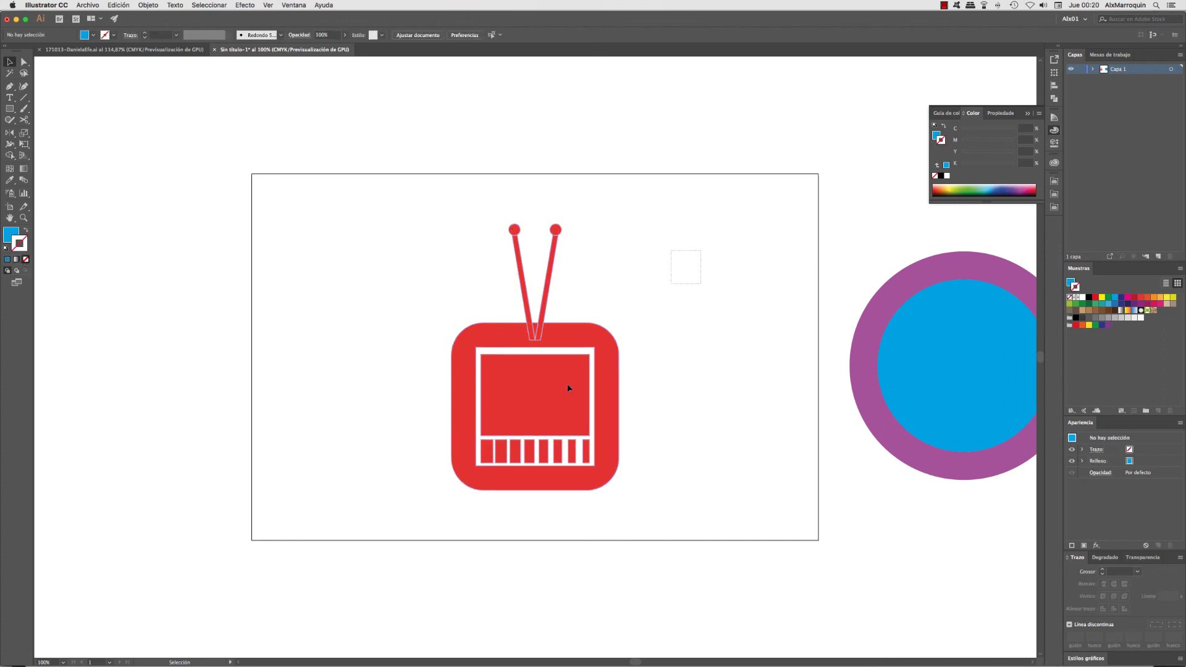
# Ungroup the television into separate parts and deselect them
pyautogui.click(612, 343)
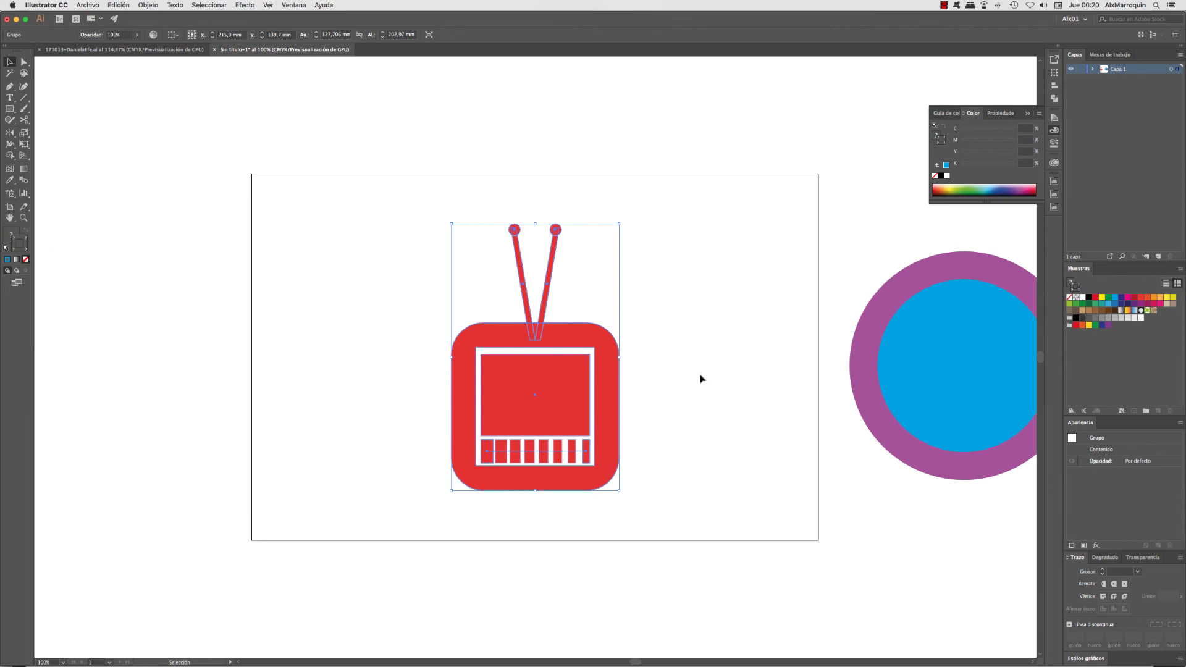
pyautogui.click(698, 394)
pyautogui.click(665, 273)
pyautogui.click(456, 479)
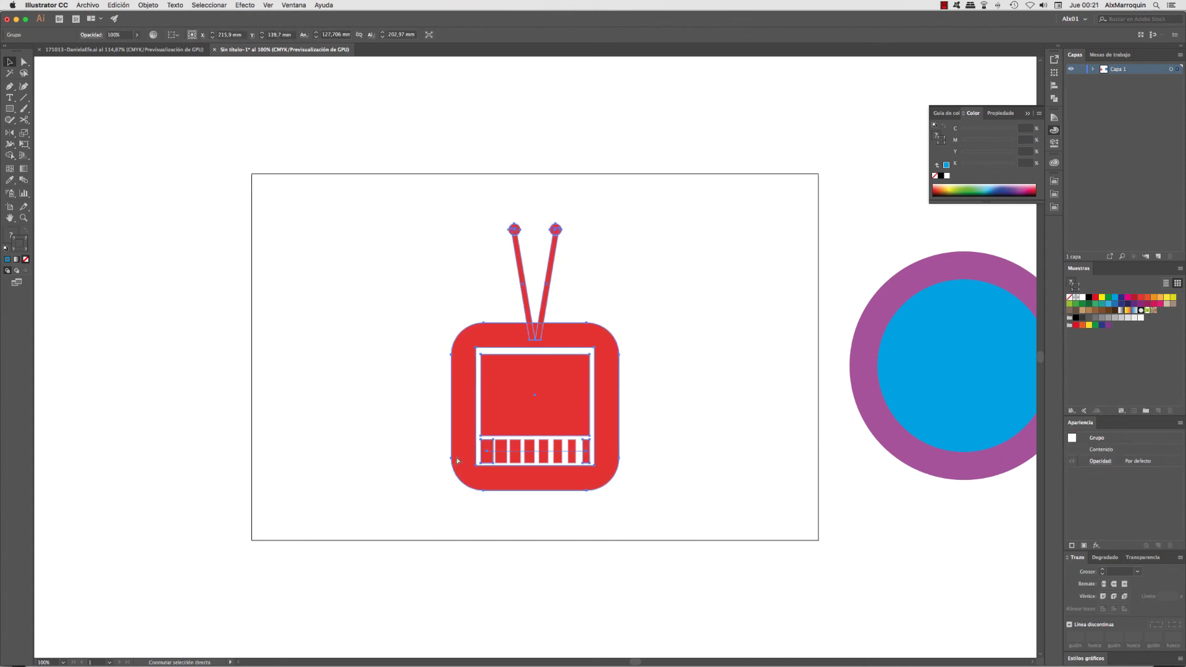
pyautogui.click(456, 455)
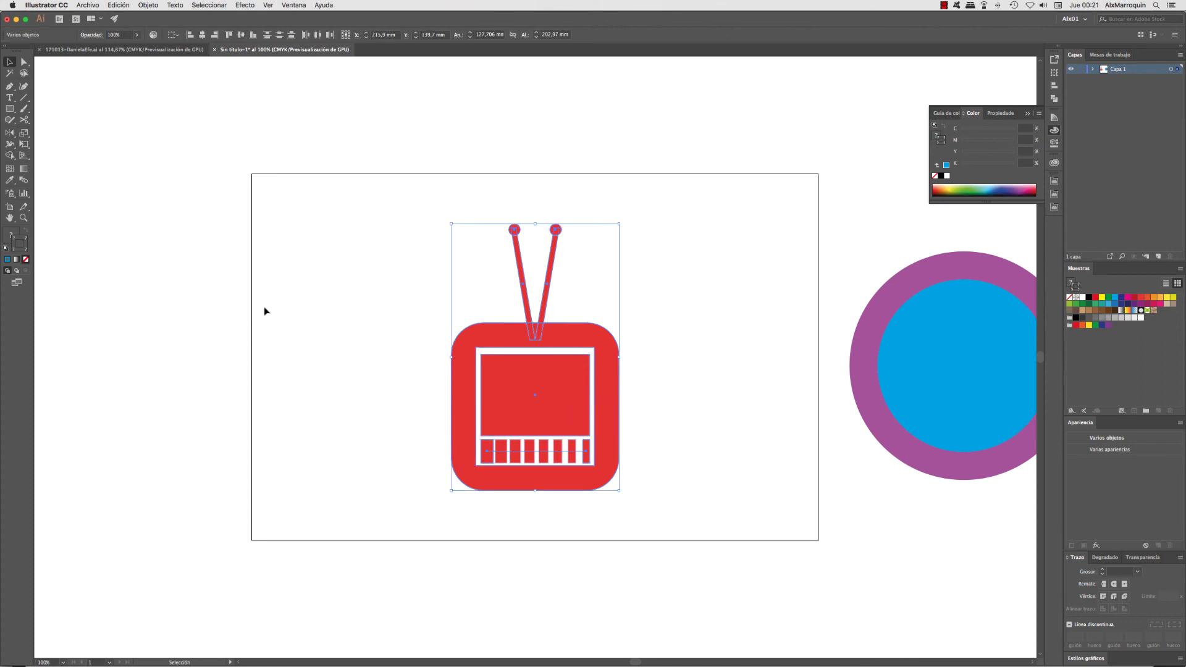
pyautogui.click(78, 260)
# Remove the stroke from the antennas and from the television's body and screen parts
pyautogui.moveTo(650, 241); pyautogui.dragTo(482, 306)
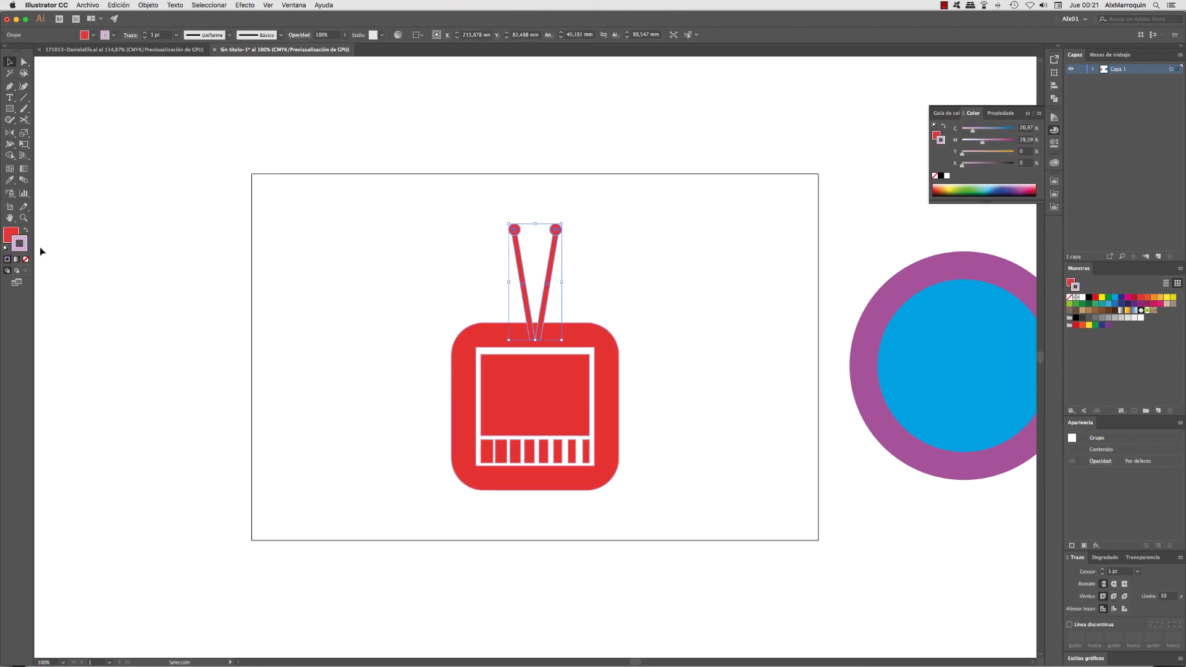
pyautogui.click(26, 260)
pyautogui.moveTo(662, 370); pyautogui.dragTo(408, 417)
pyautogui.click(26, 260)
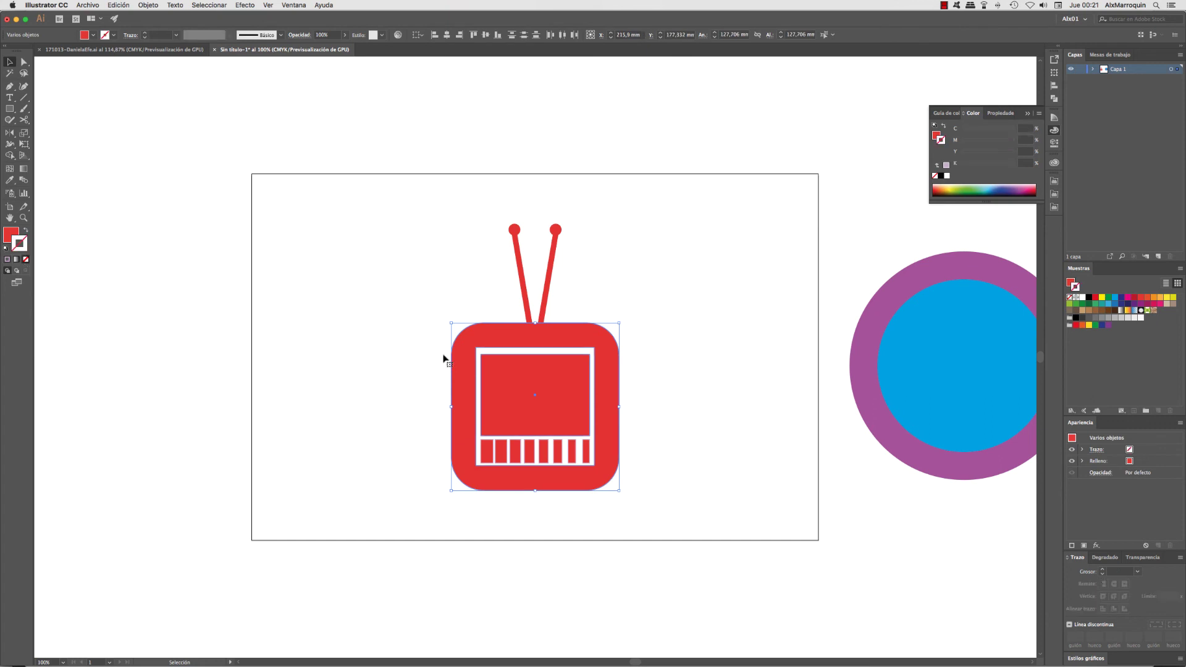
pyautogui.click(735, 264)
# Remove the stroke from the two end bars of the blend below the screen
pyautogui.click(518, 455)
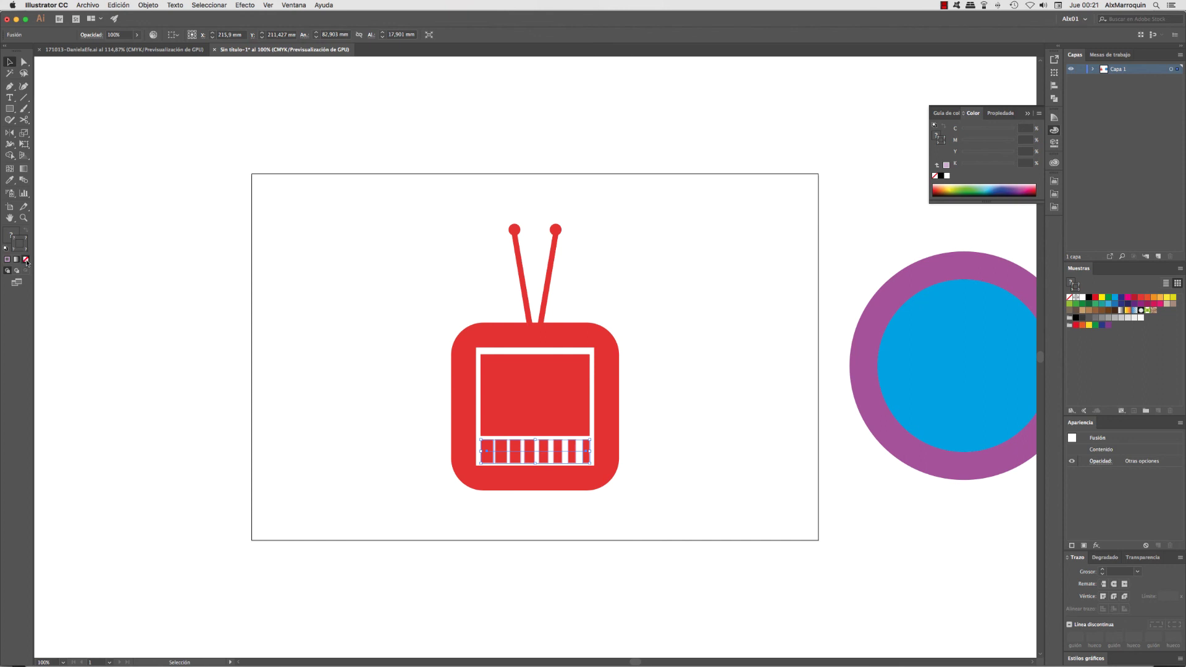
pyautogui.click(281, 494)
pyautogui.press('a')
pyautogui.click(490, 460)
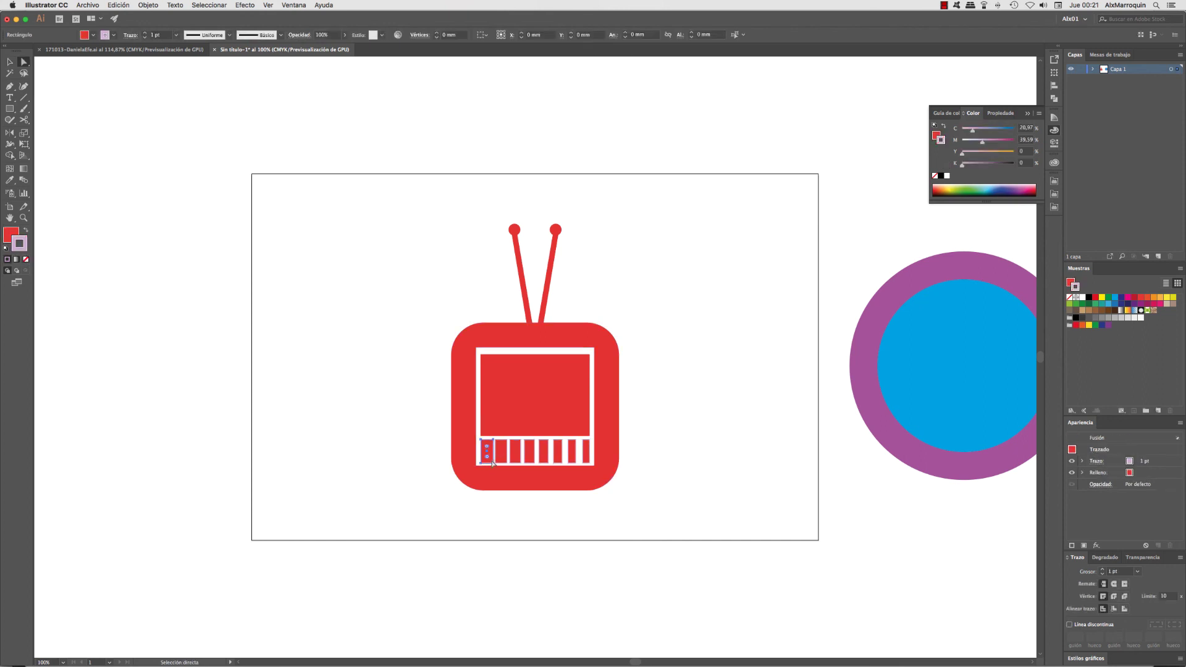
pyautogui.keyDown('shift'); pyautogui.click(588, 459); pyautogui.keyUp('shift')
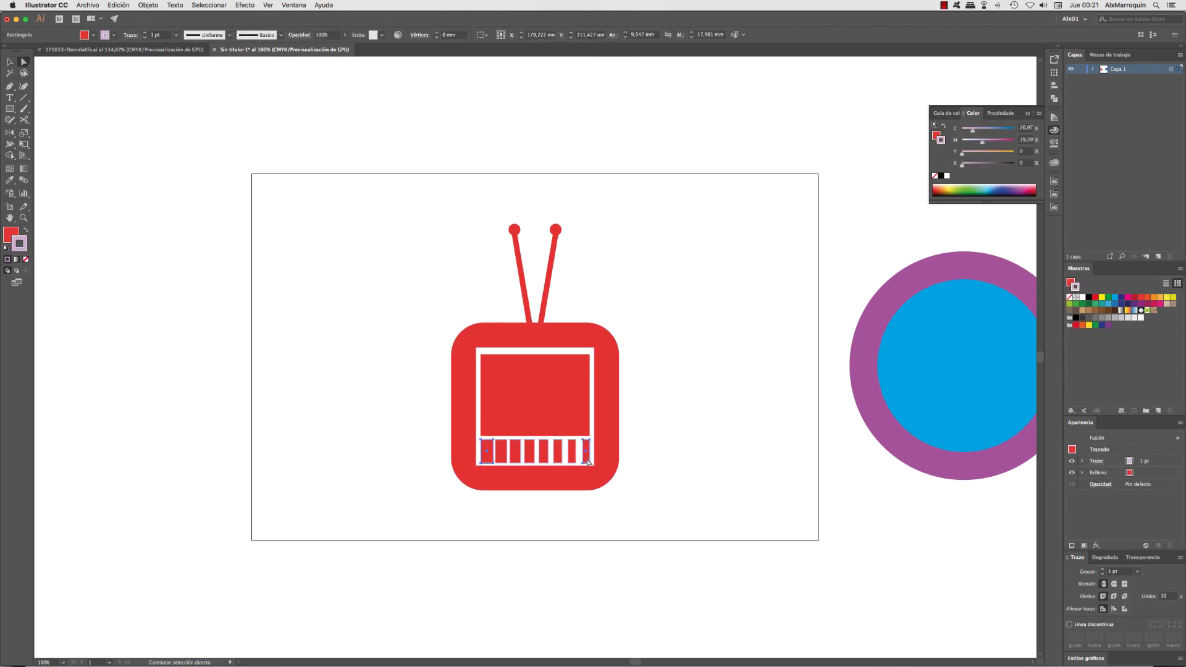
pyautogui.click(25, 259)
pyautogui.click(10, 235)
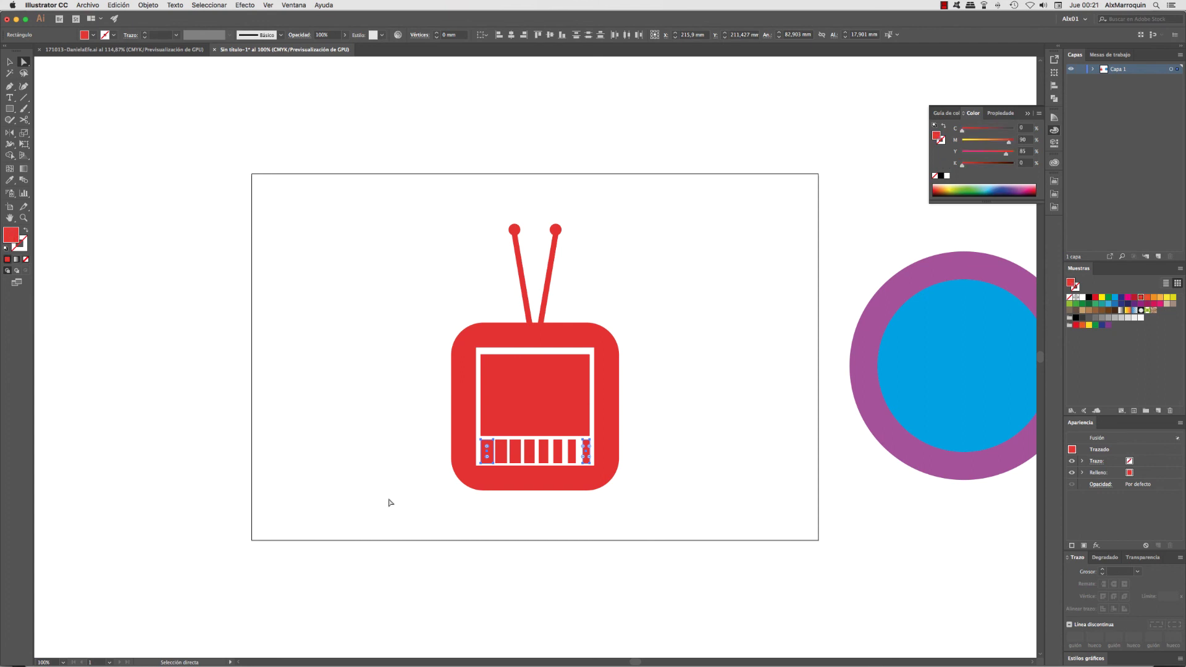
# Fill all the television parts with a green of about 54% cyan and 100% yellow, and deselect them
pyautogui.press('v')
pyautogui.moveTo(623, 201); pyautogui.dragTo(408, 529)
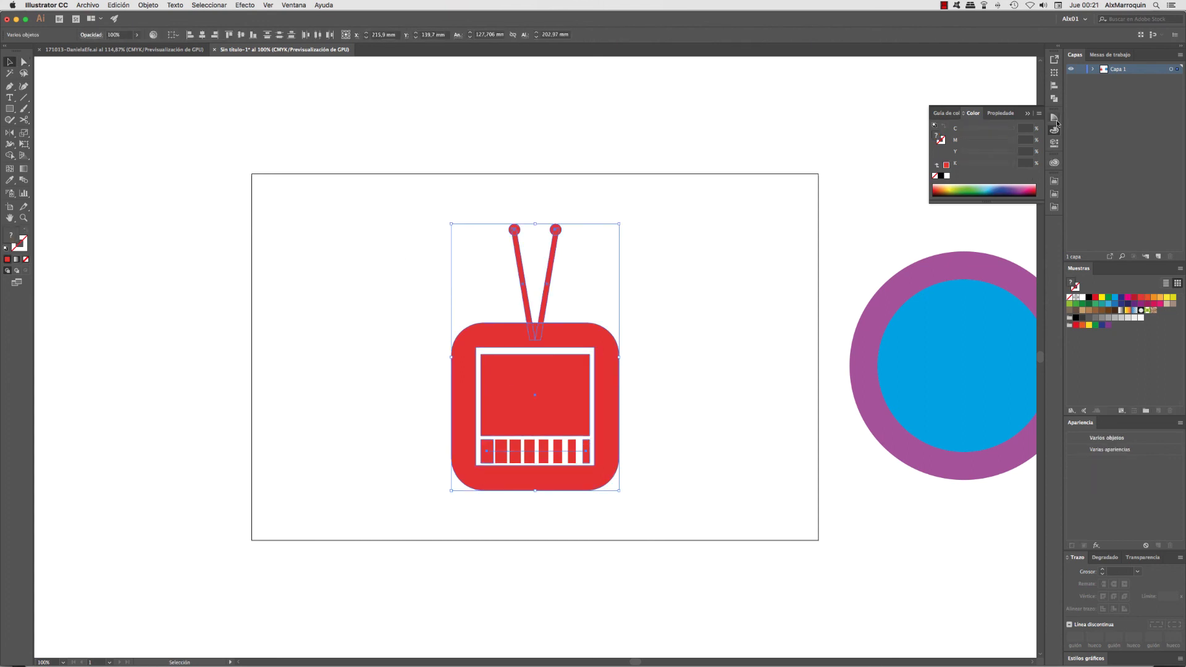
pyautogui.click(1167, 297)
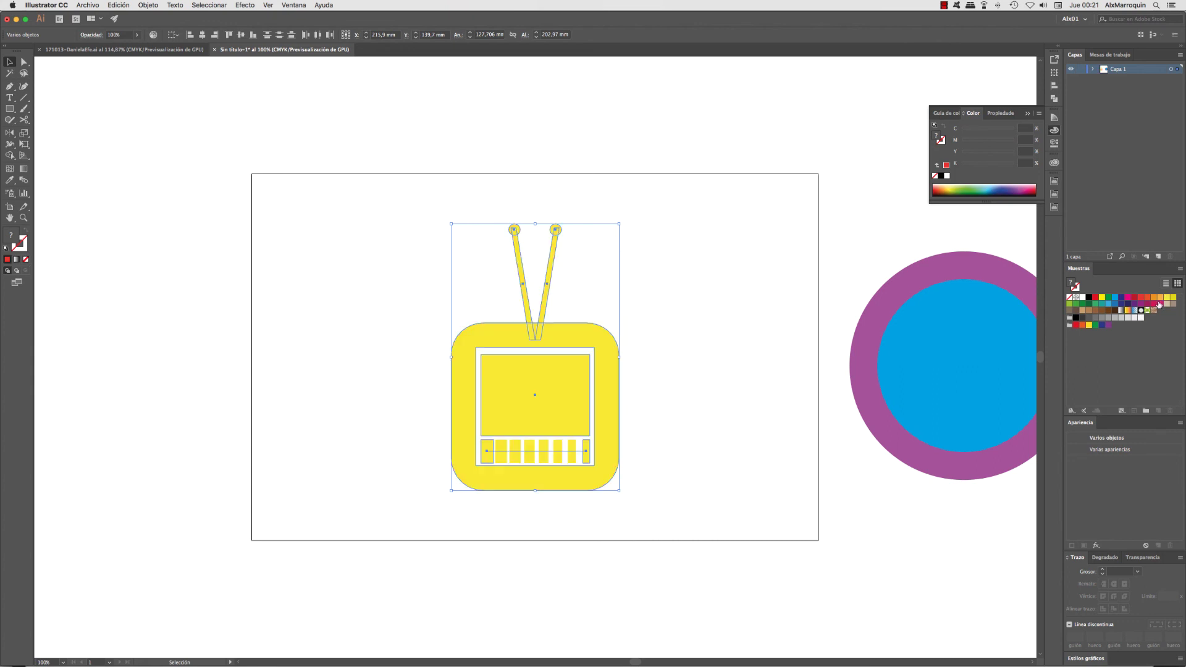
pyautogui.click(961, 187)
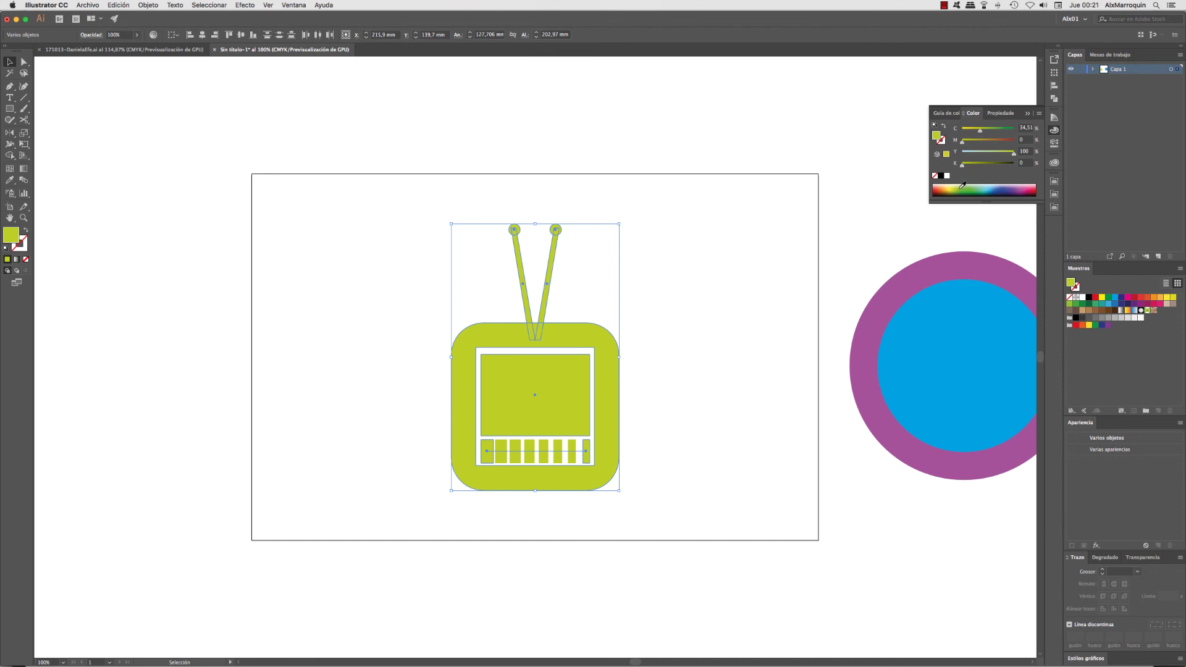
pyautogui.click(979, 186)
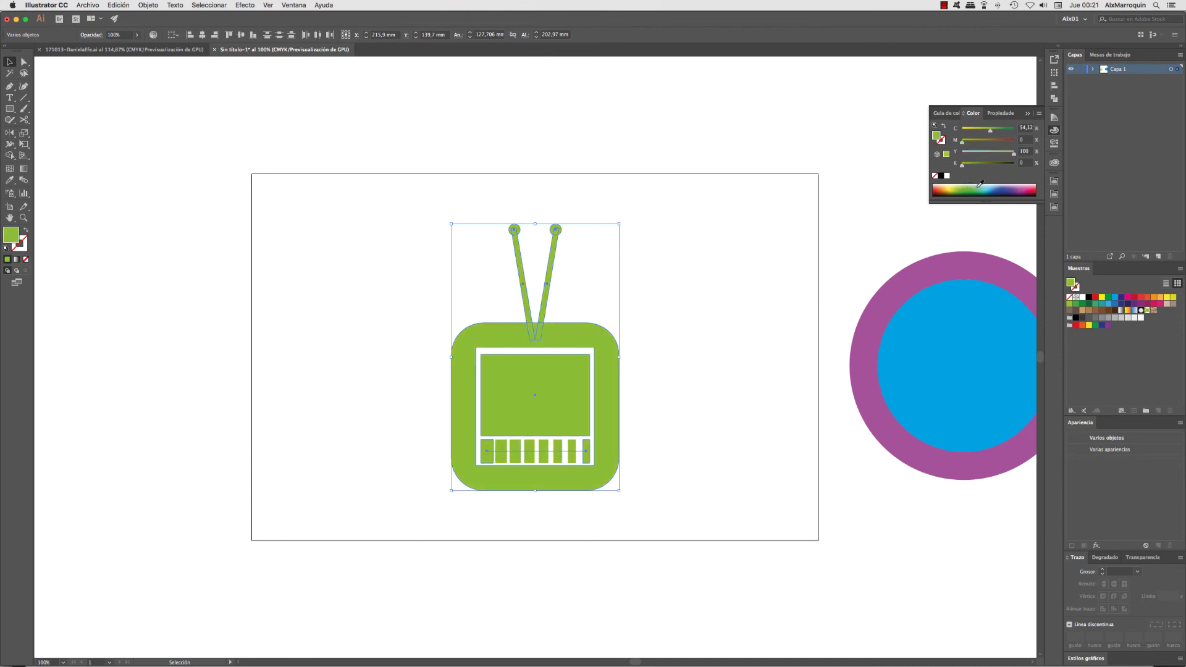
pyautogui.click(686, 336)
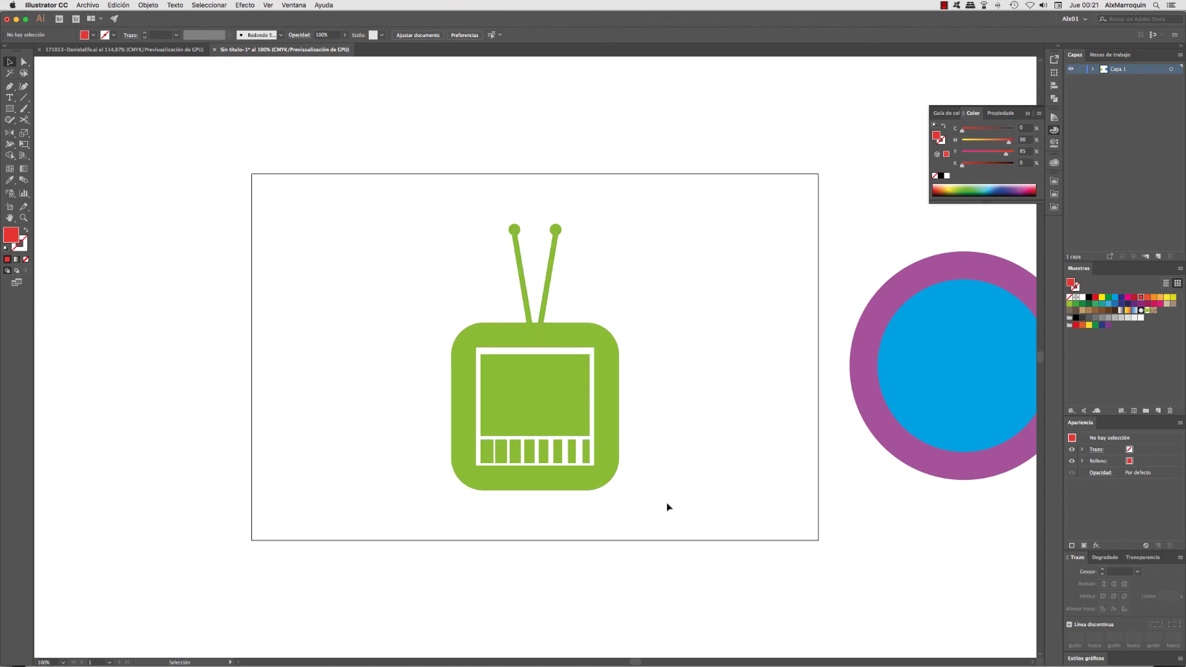
# Switch to Chrome and open stocklogos.com in a new tab
pyautogui.press('super+Tab')
pyautogui.press('super+Tab')
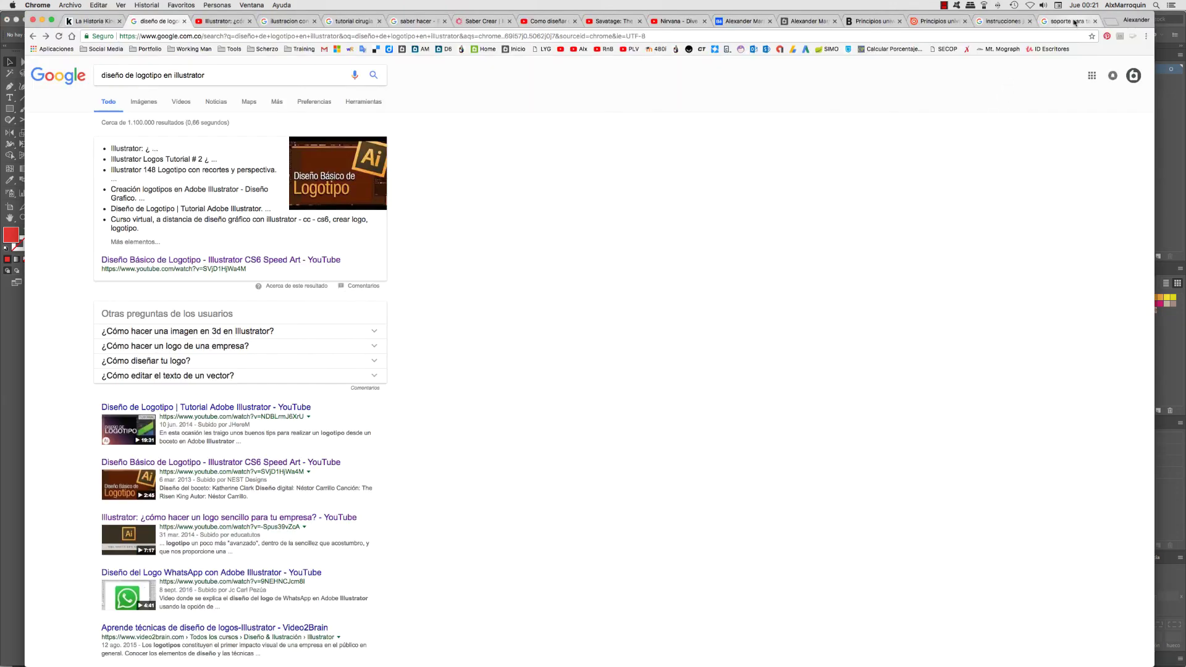
pyautogui.click(1076, 23)
pyautogui.click(1111, 21)
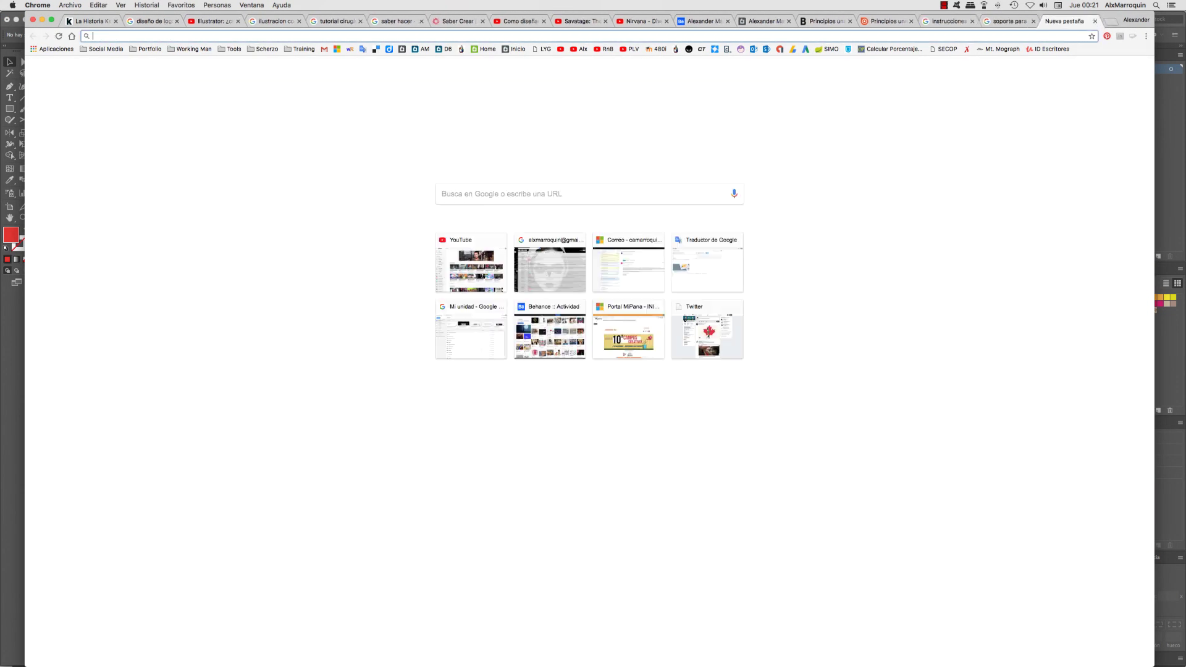
pyautogui.write('stock')
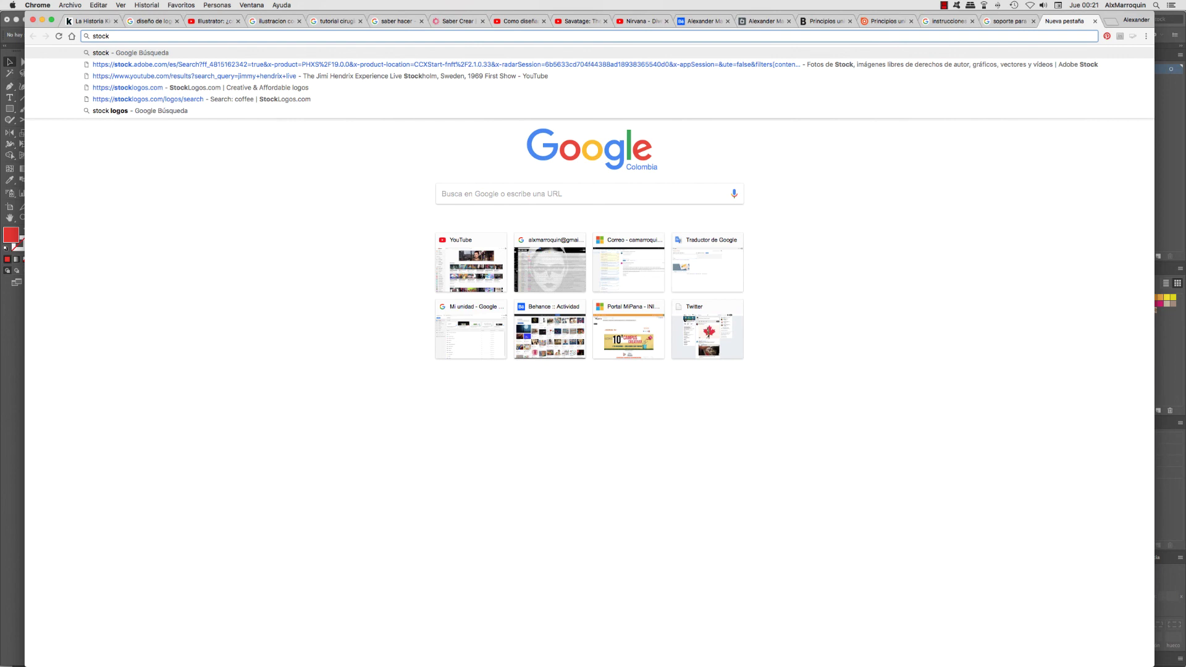
pyautogui.press('Down')
pyautogui.press('Down')
pyautogui.press('Down')
pyautogui.press('Down')
pyautogui.press('Down')
pyautogui.press('Return')
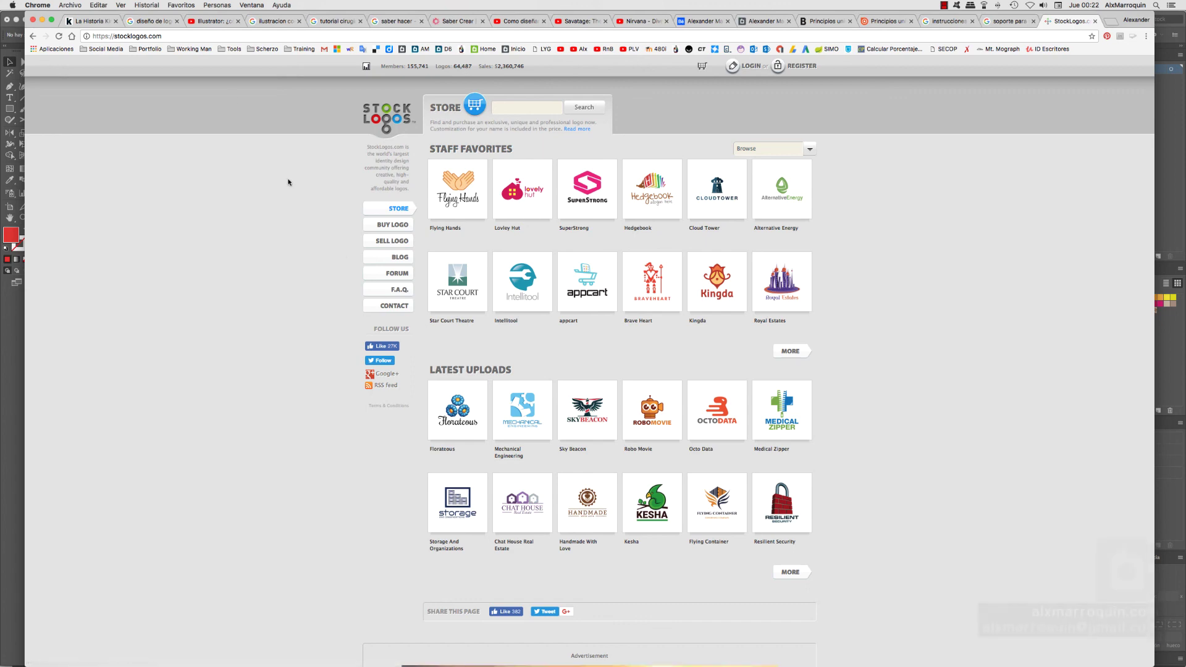
# Review the Google results for logo design in Illustrator and the YouTube tutorial on making a simple company logo
pyautogui.click(152, 21)
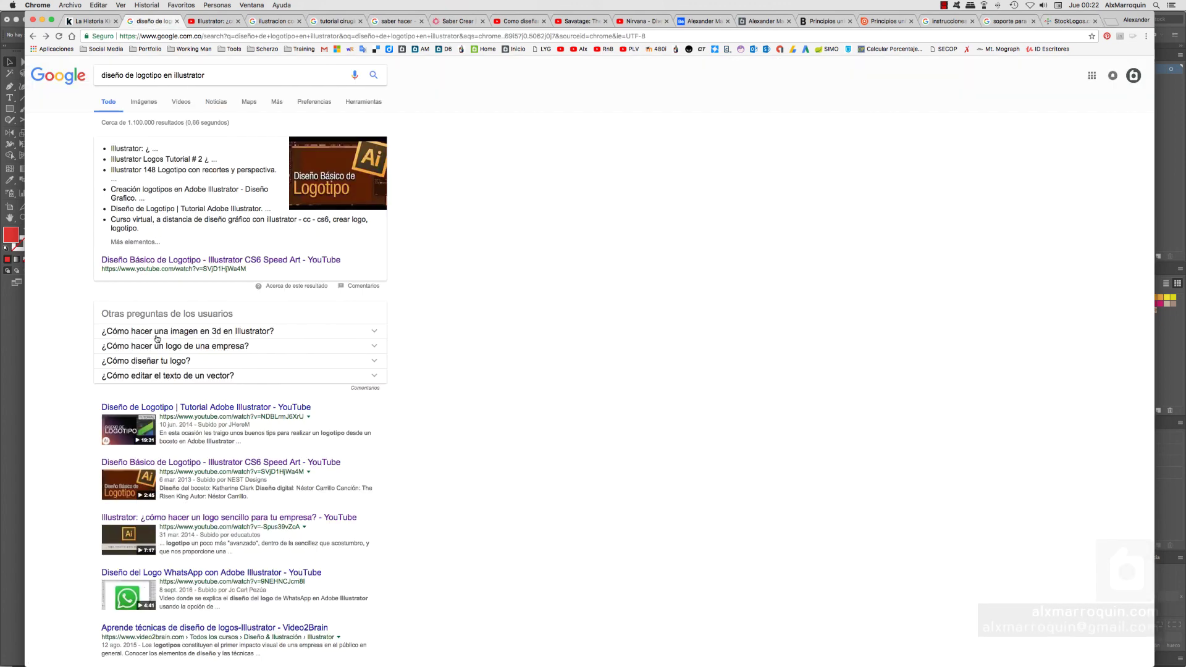
pyautogui.click(210, 21)
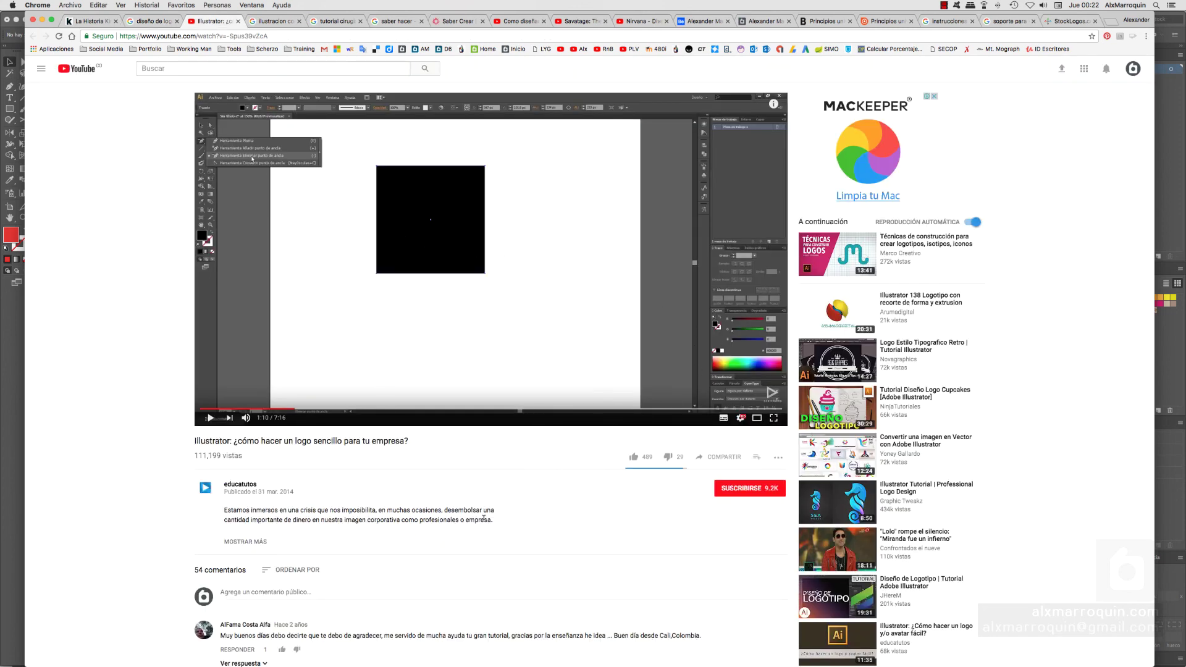
pyautogui.click(151, 22)
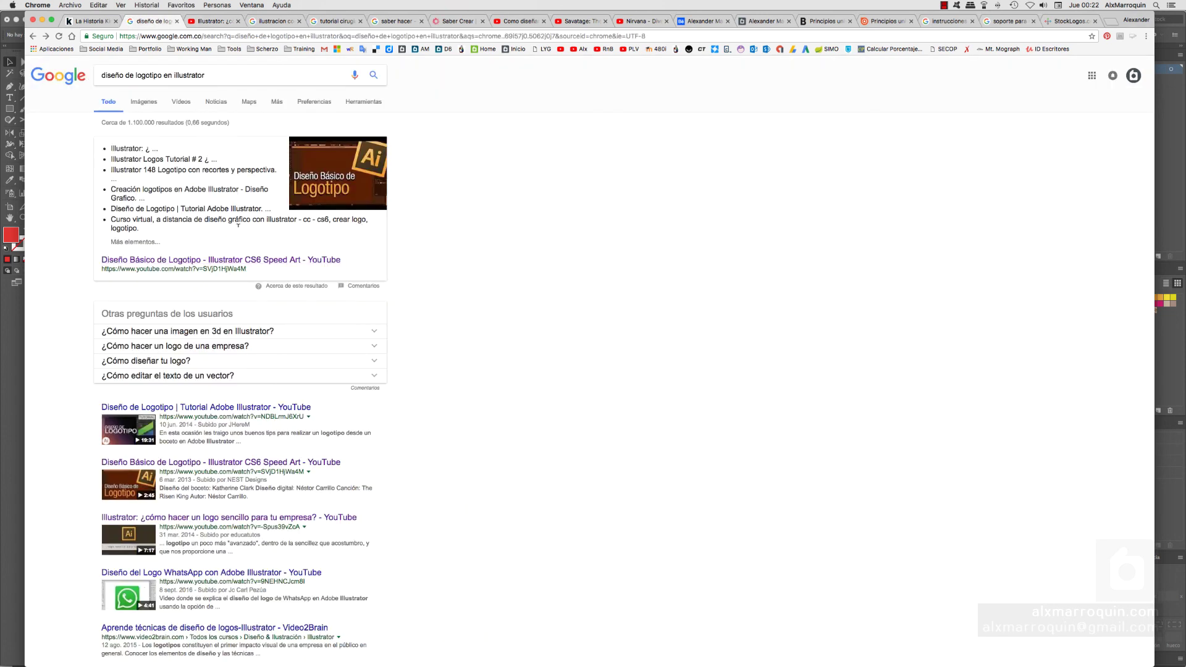
pyautogui.click(189, 21)
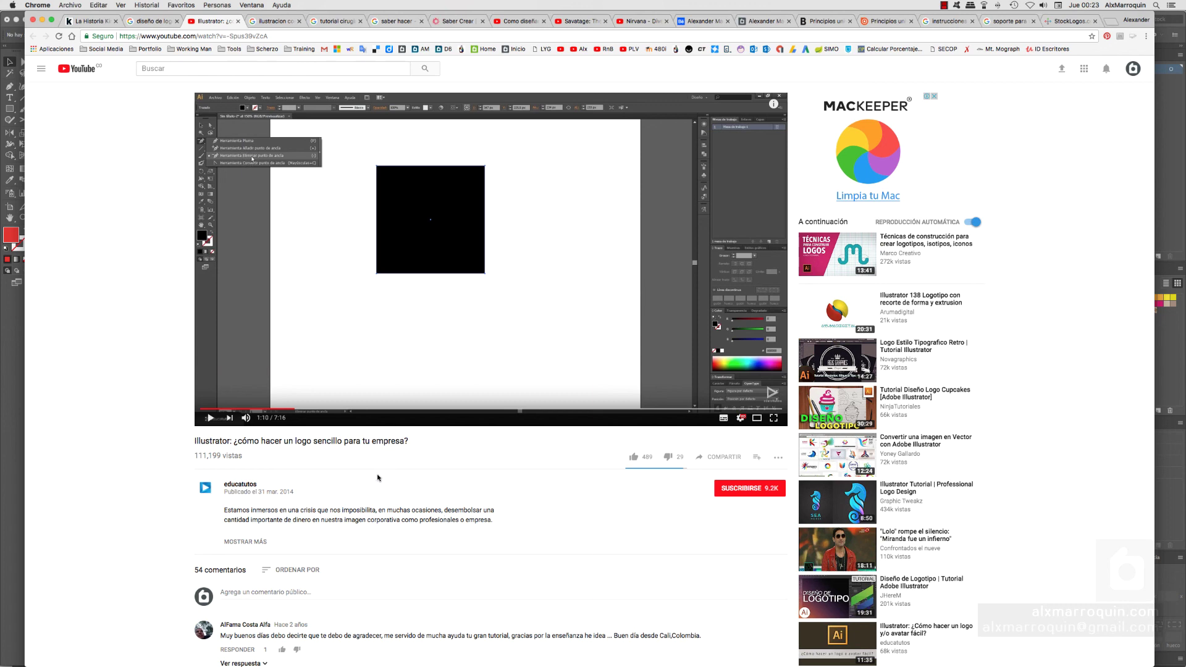
# Switch back to Illustrator, move the whole television slightly up on the artboard and deselect it
pyautogui.press('super+Tab')
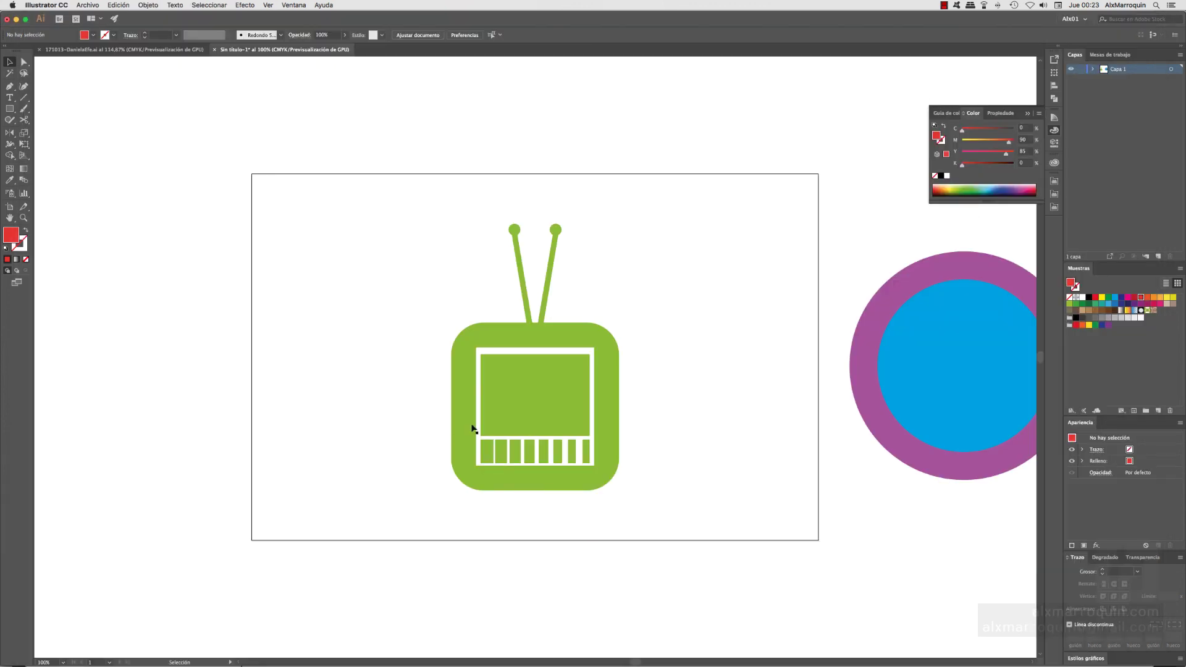
pyautogui.moveTo(730, 223); pyautogui.dragTo(414, 515)
pyautogui.moveTo(542, 402)
pyautogui.mouseDown()
pyautogui.moveTo(542, 349)
pyautogui.moveTo(544, 388)
pyautogui.mouseUp()
pyautogui.click(563, 529)
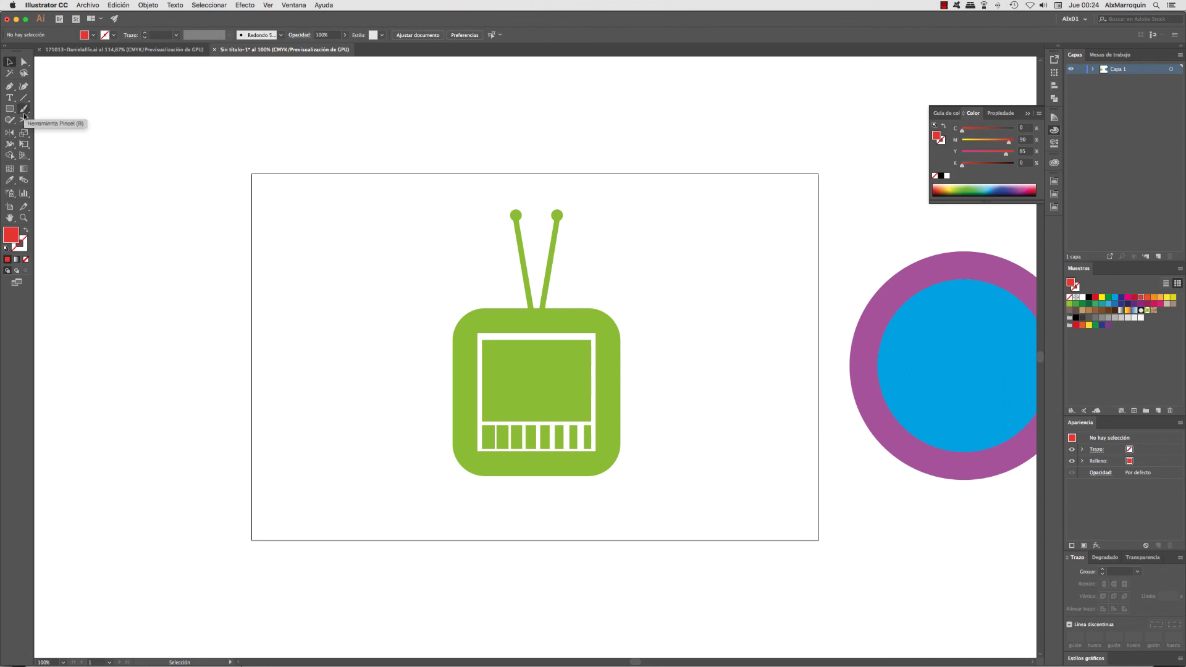
# Sketch two small televisions beside the green one with the Blob Brush, plus a large double square frame on its other side
pyautogui.hotkey('shift', 'b')
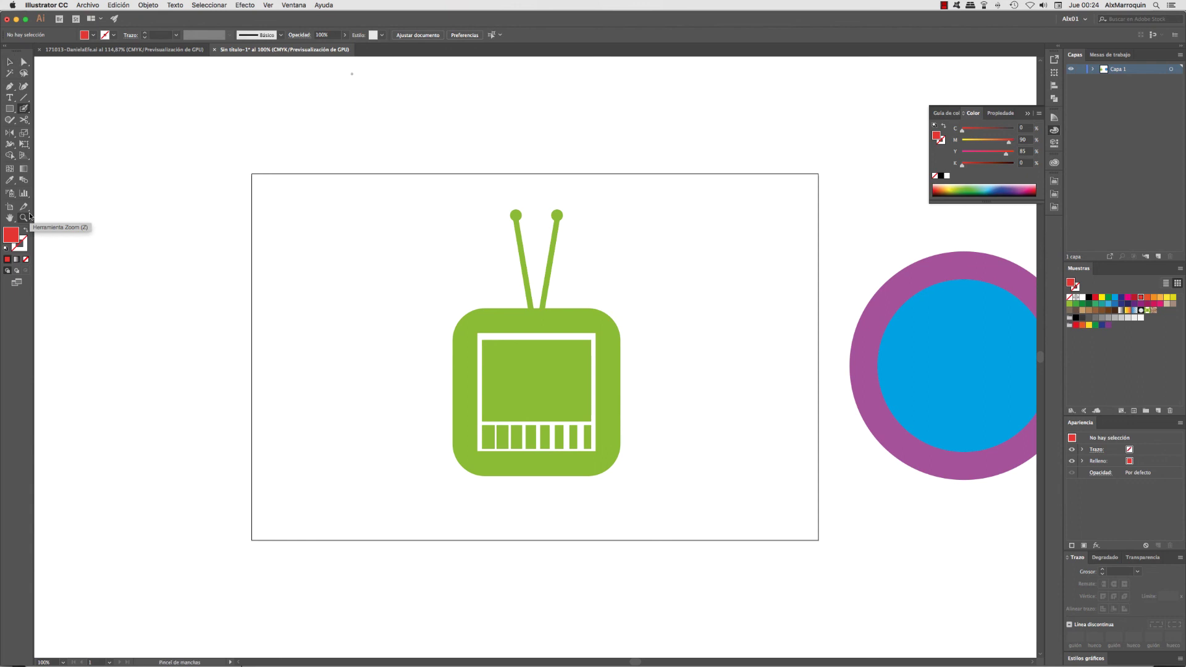
pyautogui.moveTo(299, 211)
pyautogui.mouseDown()
pyautogui.moveTo(298, 275)
pyautogui.moveTo(365, 260)
pyautogui.moveTo(362, 209)
pyautogui.moveTo(295, 211)
pyautogui.moveTo(349, 182)
pyautogui.mouseUp()
pyautogui.moveTo(298, 297)
pyautogui.mouseDown()
pyautogui.moveTo(362, 347)
pyautogui.moveTo(294, 364)
pyautogui.moveTo(288, 294)
pyautogui.mouseUp()
pyautogui.moveTo(297, 309)
pyautogui.mouseDown()
pyautogui.moveTo(323, 311)
pyautogui.moveTo(332, 400)
pyautogui.mouseUp()
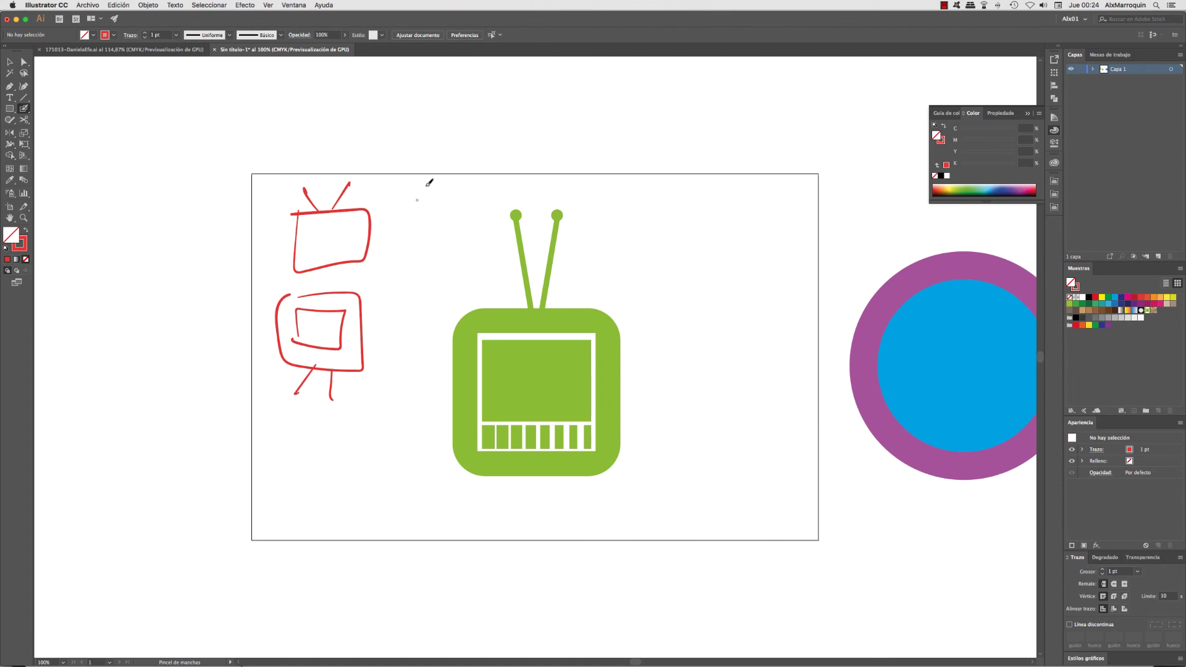
pyautogui.moveTo(693, 209)
pyautogui.mouseDown()
pyautogui.moveTo(815, 259)
pyautogui.moveTo(683, 202)
pyautogui.moveTo(707, 298)
pyautogui.moveTo(796, 212)
pyautogui.moveTo(700, 216)
pyautogui.mouseUp()
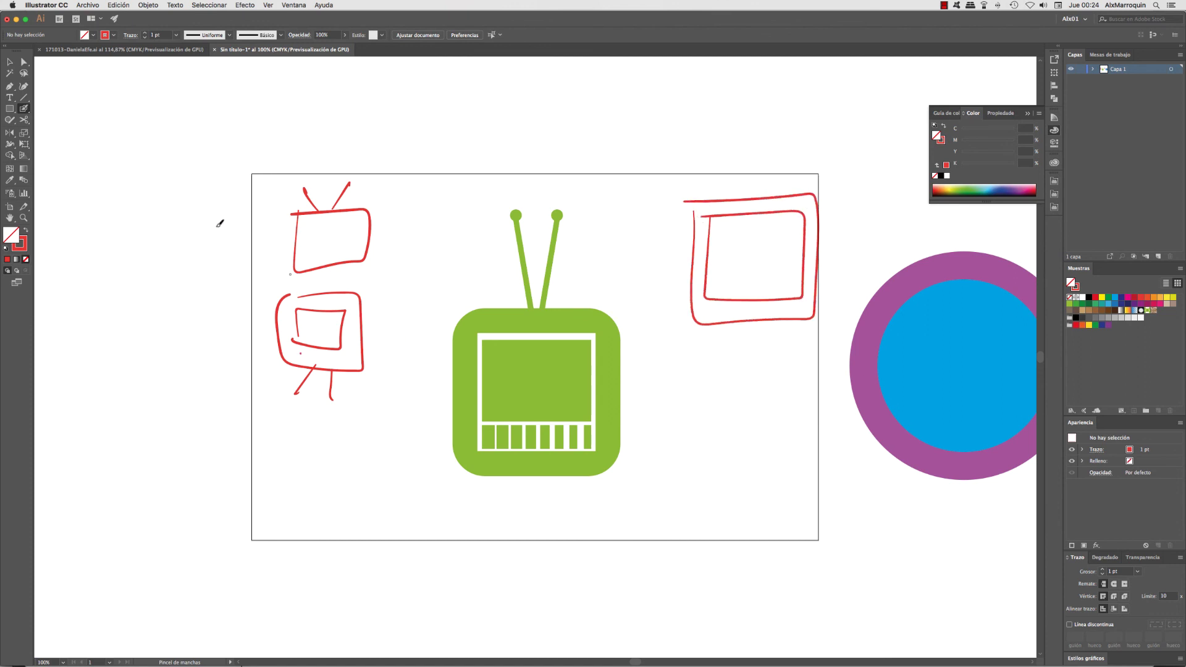
# Scribble five rough freehand lines beside the small television sketches and draw a loop around the green television
pyautogui.moveTo(147, 115); pyautogui.dragTo(302, 100)
pyautogui.moveTo(143, 149)
pyautogui.mouseDown()
pyautogui.moveTo(261, 151)
pyautogui.moveTo(300, 132)
pyautogui.mouseUp()
pyautogui.moveTo(120, 192); pyautogui.dragTo(260, 188)
pyautogui.moveTo(157, 243); pyautogui.dragTo(220, 273)
pyautogui.moveTo(184, 343); pyautogui.dragTo(250, 367)
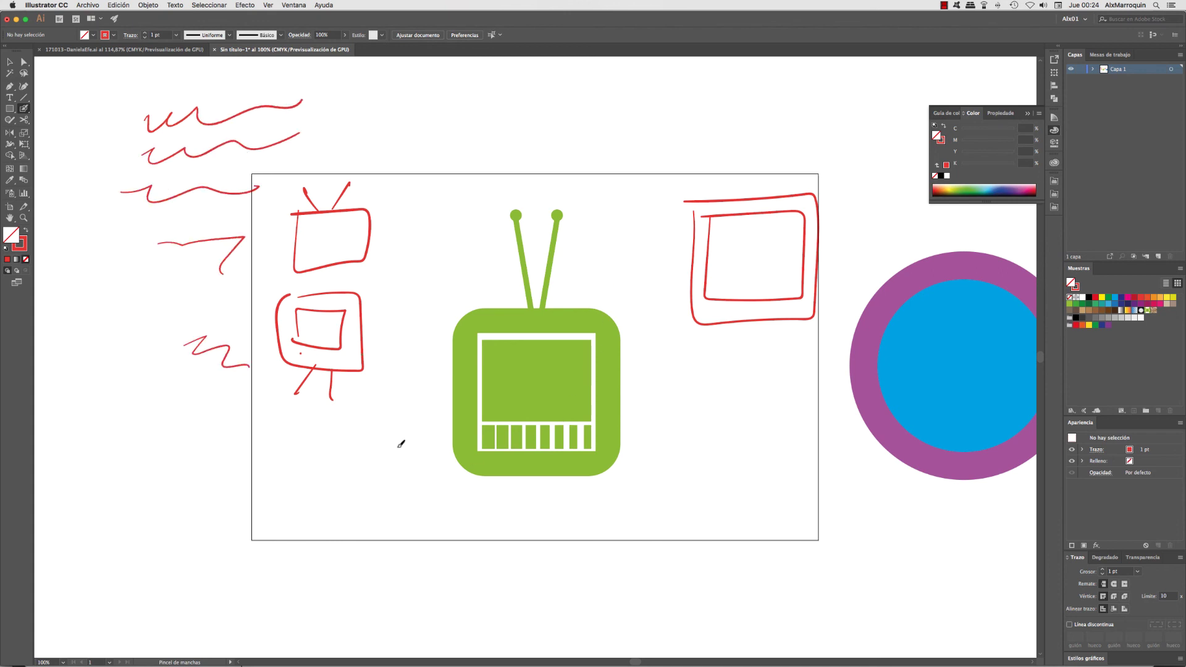
pyautogui.moveTo(498, 189)
pyautogui.mouseDown()
pyautogui.moveTo(642, 267)
pyautogui.moveTo(426, 244)
pyautogui.moveTo(516, 160)
pyautogui.mouseUp()
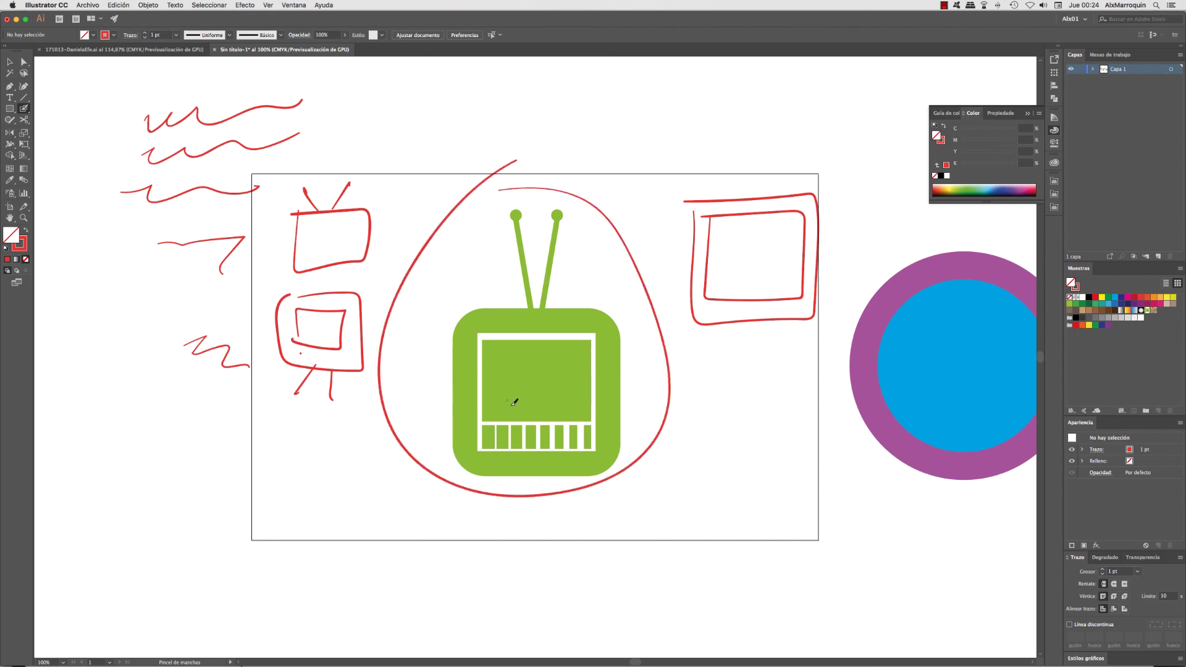
# Switch to Chrome and compare the open logo tutorial video with the Google results for "ilustracion con photoshop" and "tutorial cirugia"
pyautogui.press('super+Tab')
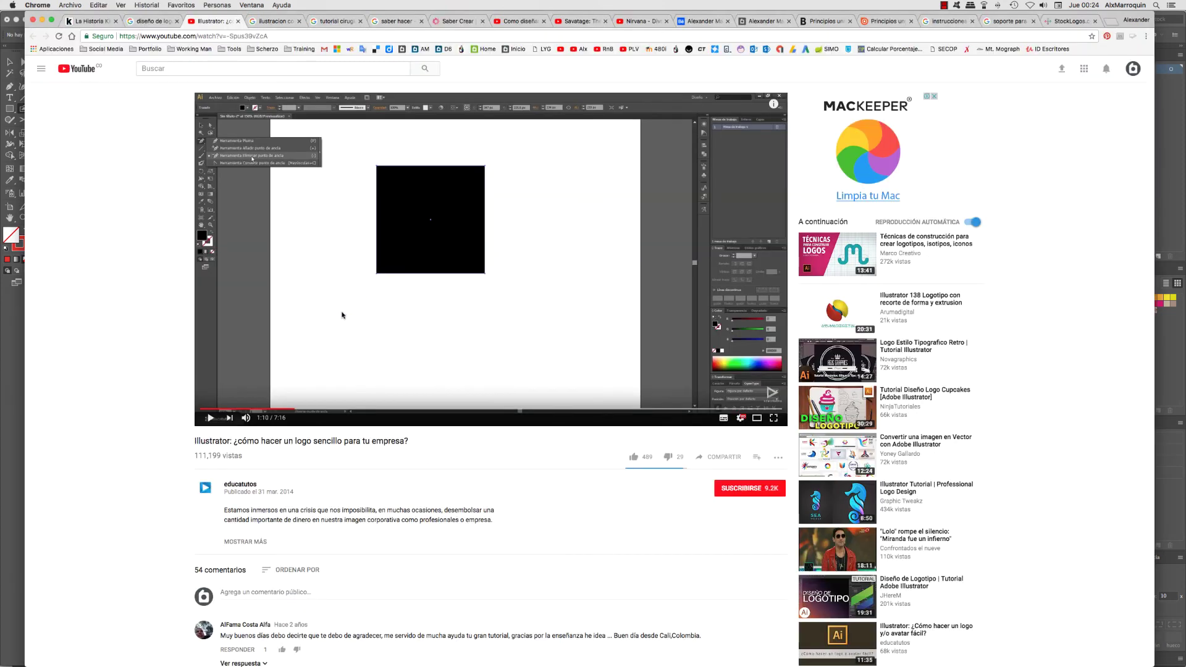
pyautogui.click(270, 22)
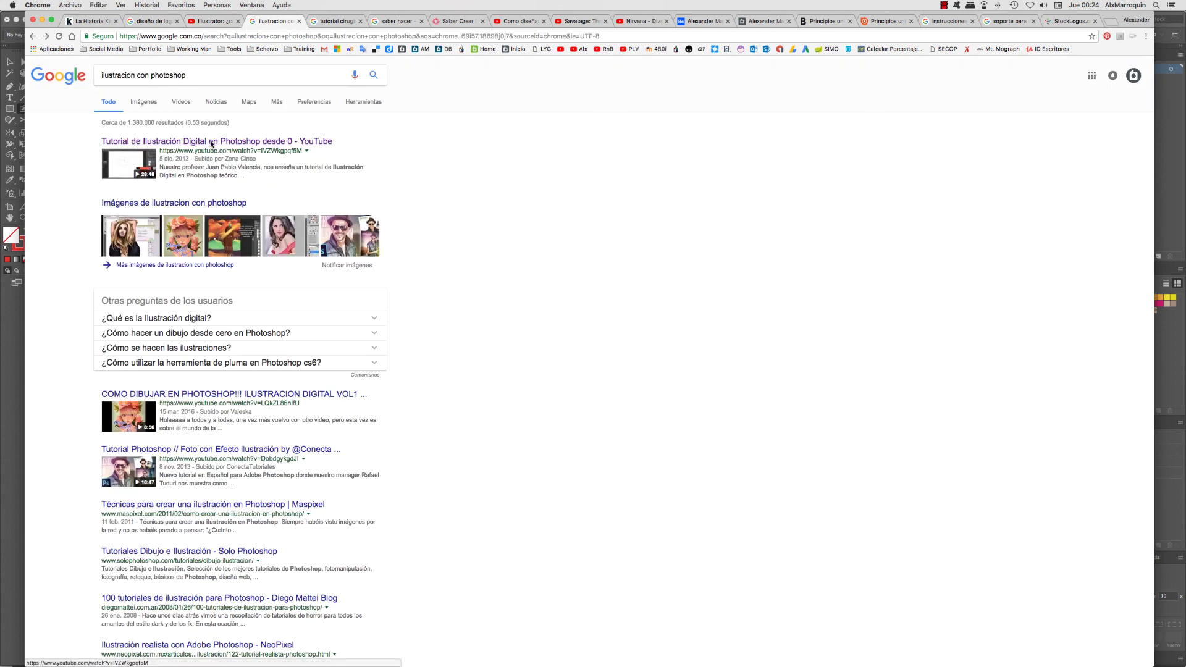
pyautogui.click(202, 25)
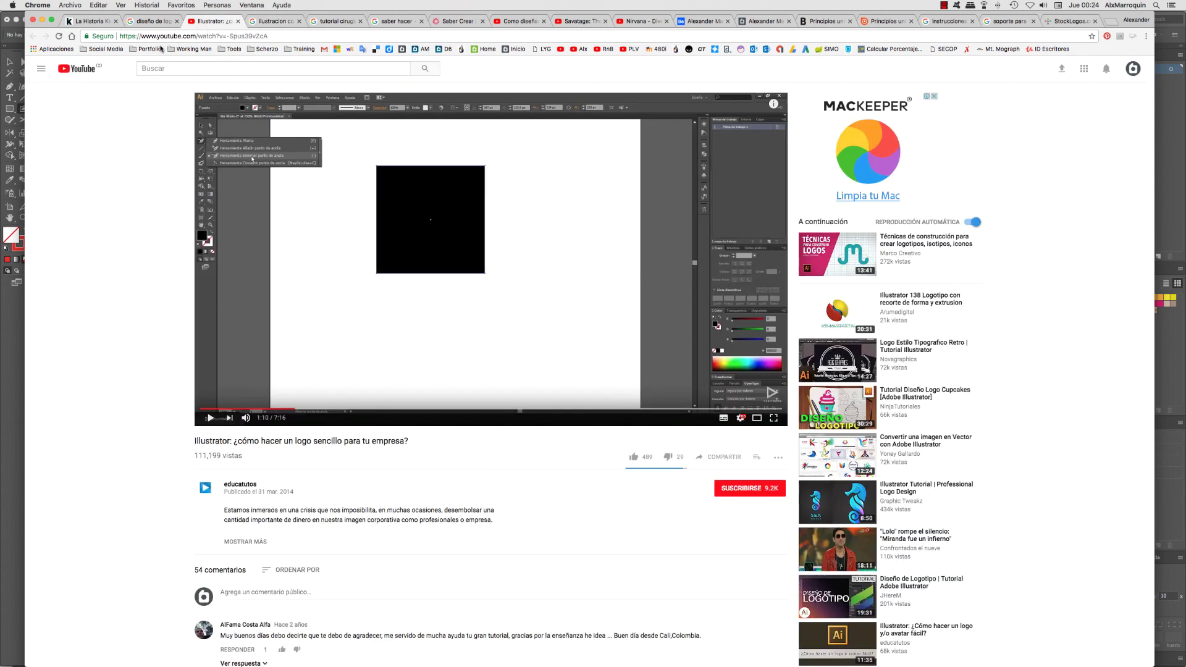
pyautogui.click(336, 22)
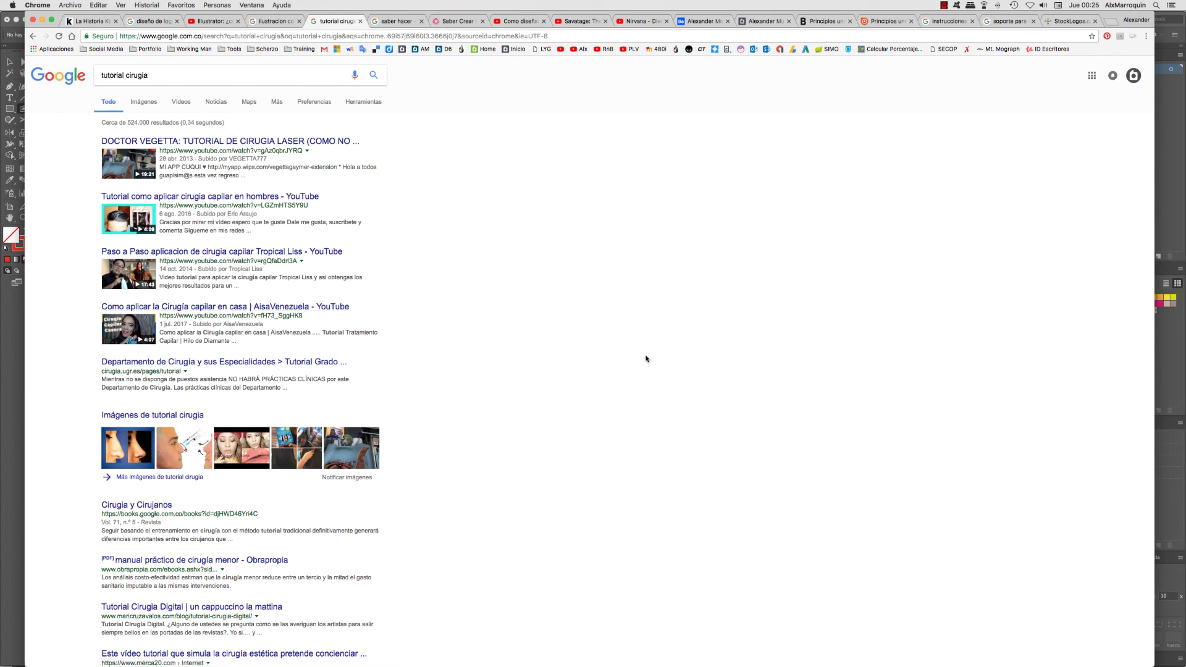
pyautogui.hotkey('ctrl', 'shift', 'Tab')
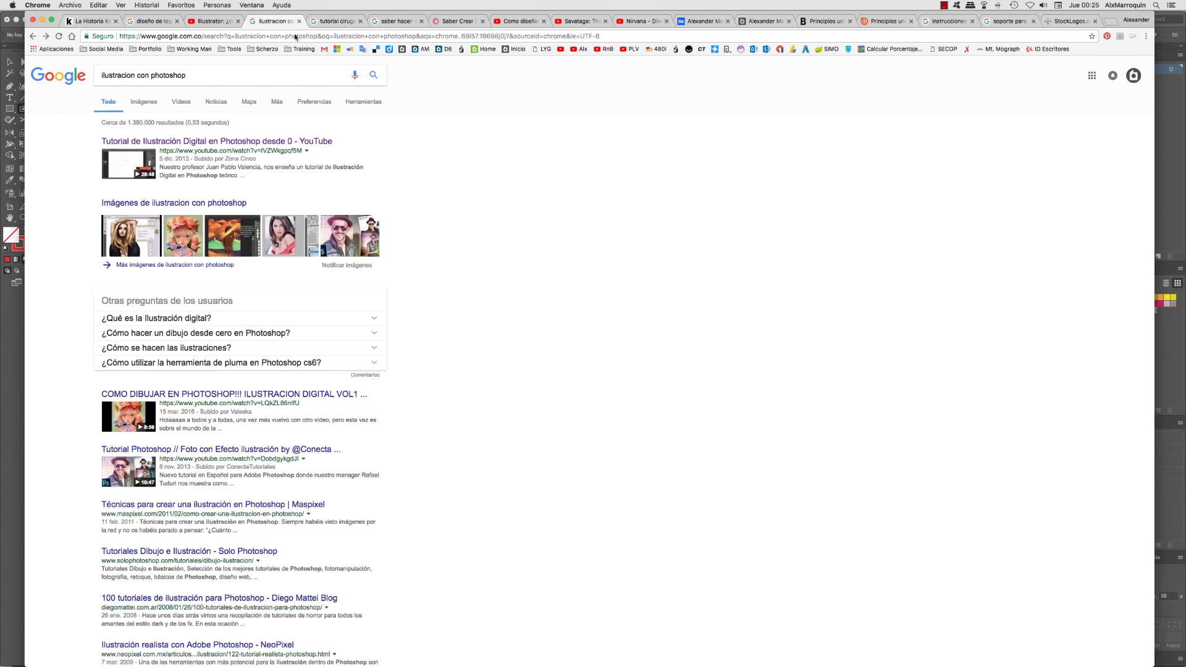
pyautogui.click(321, 22)
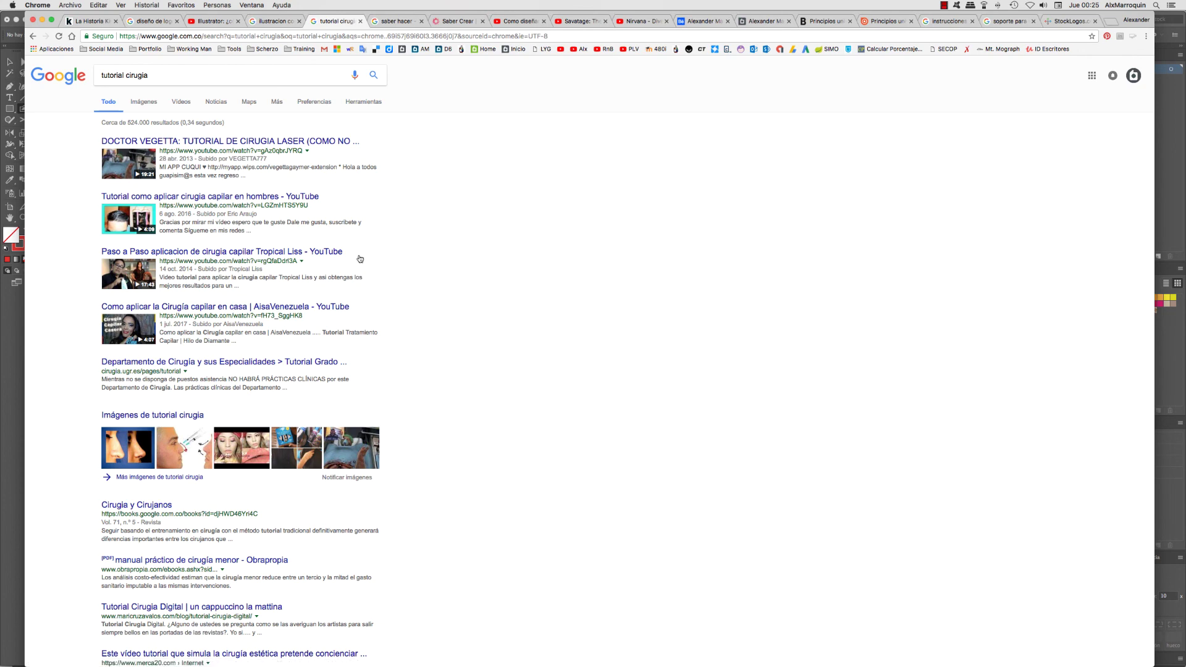
pyautogui.click(219, 23)
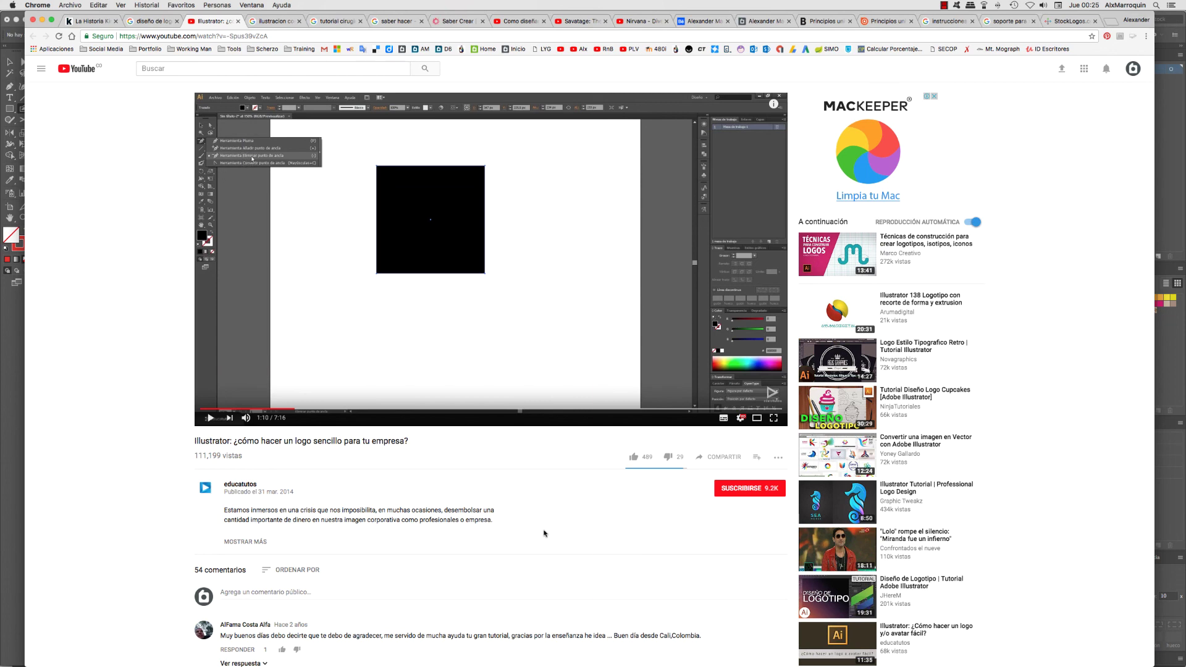
# Open the suggested video "Illustrator Tutorial | Professional Logo Design", skip its ad, skim ahead through the seahorse logo process and pause it
pyautogui.click(935, 500)
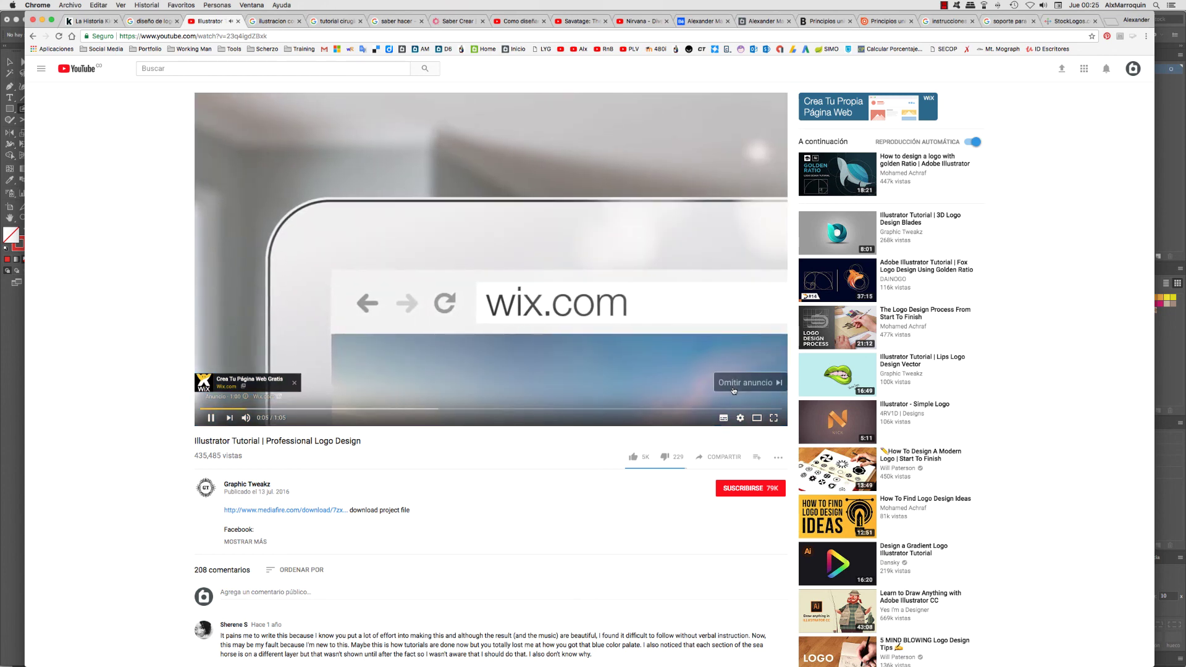
pyautogui.click(733, 389)
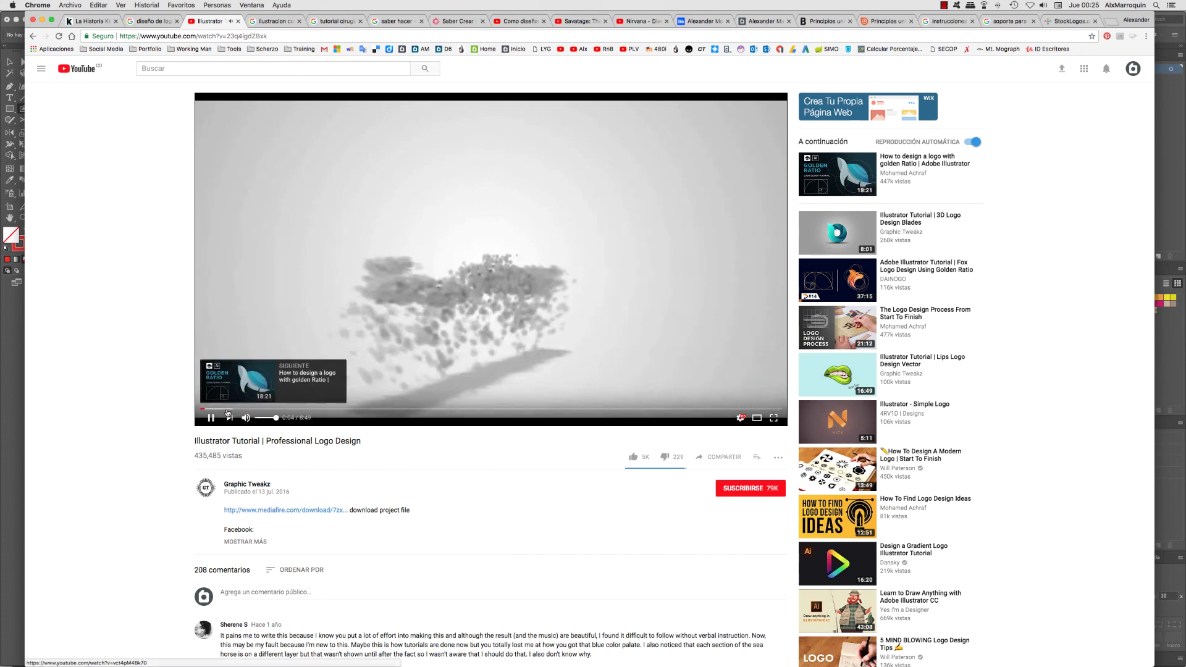
pyautogui.click(227, 409)
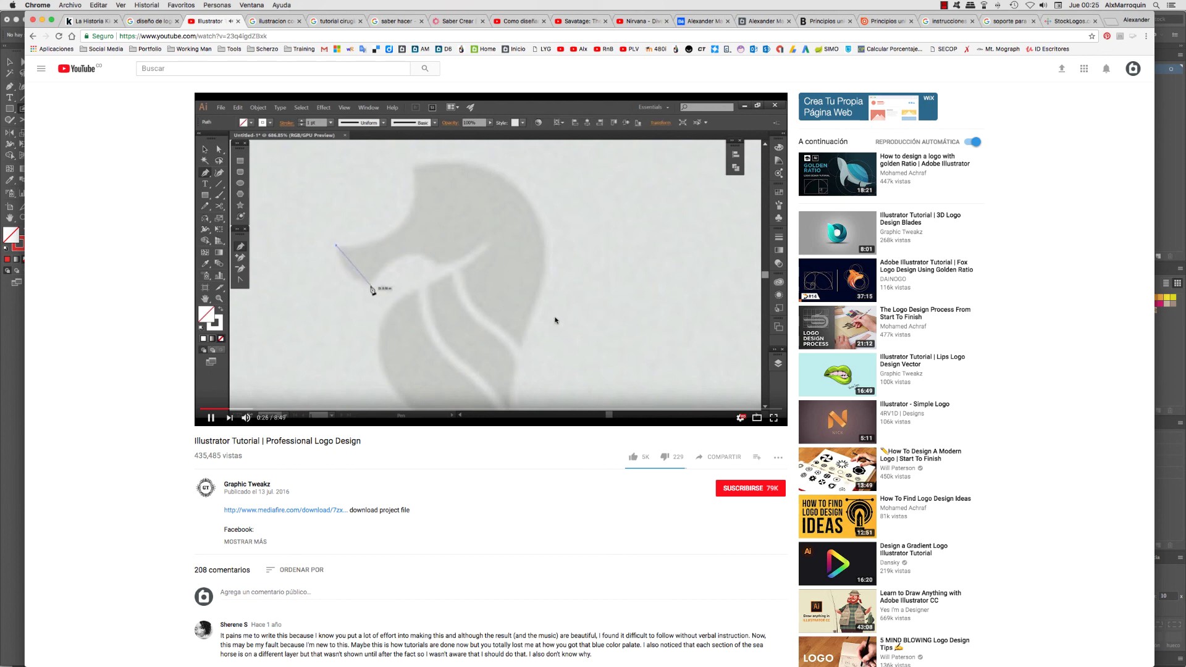
pyautogui.press('Left')
pyautogui.press('Left')
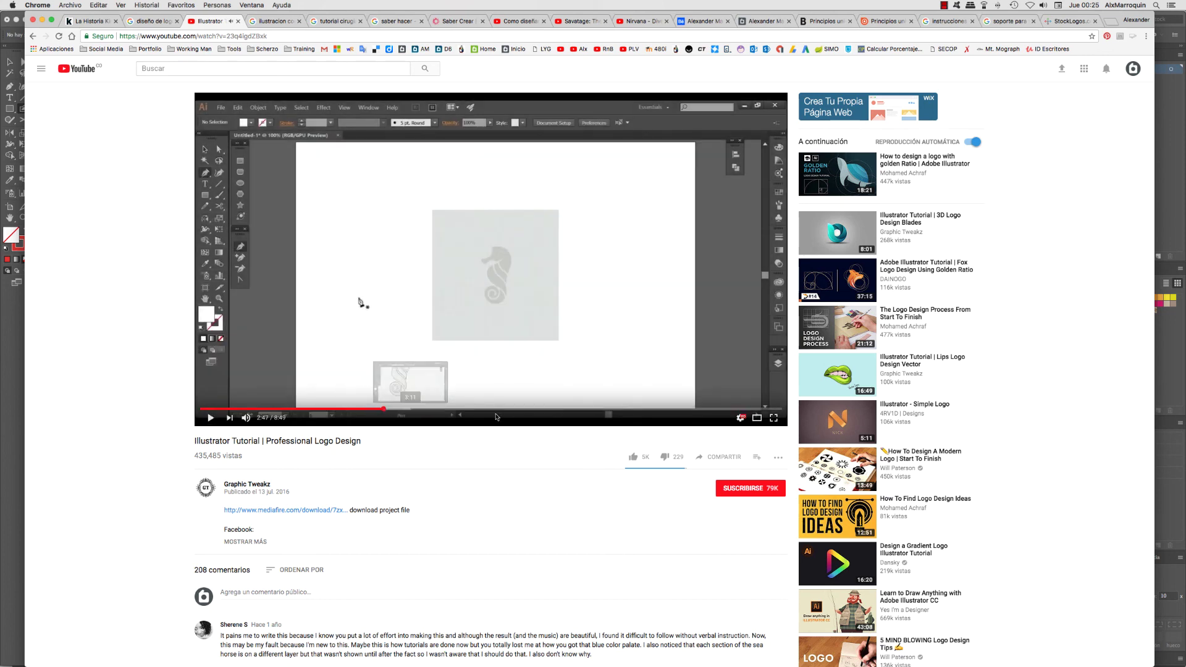
pyautogui.click(384, 409)
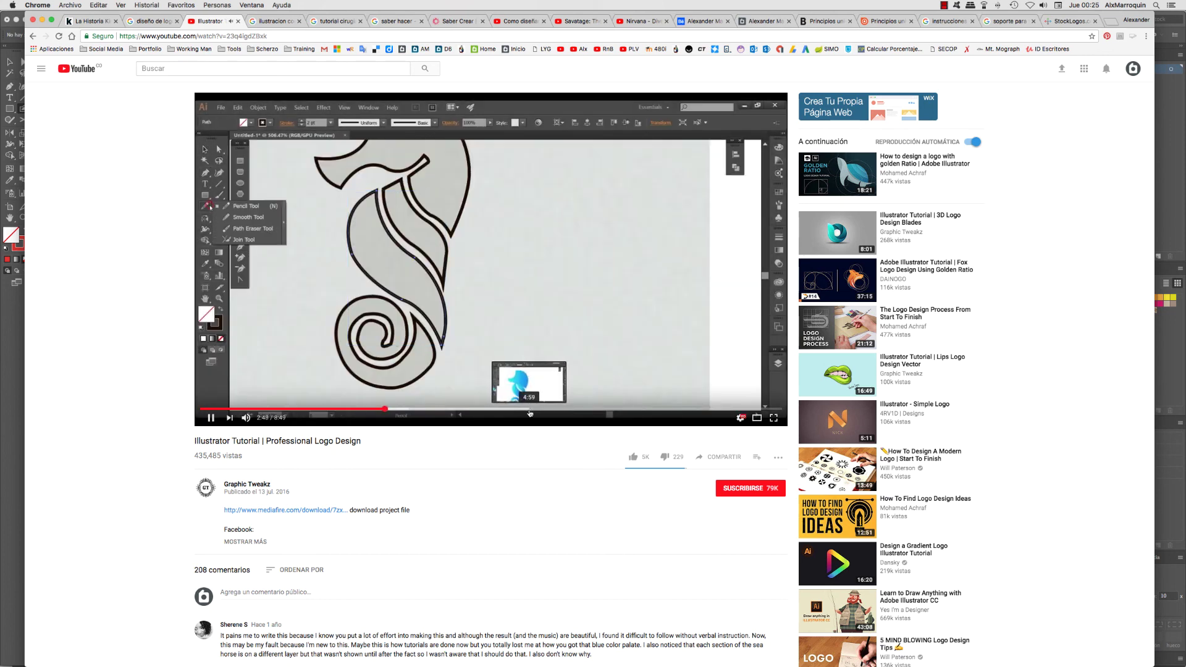
pyautogui.click(530, 409)
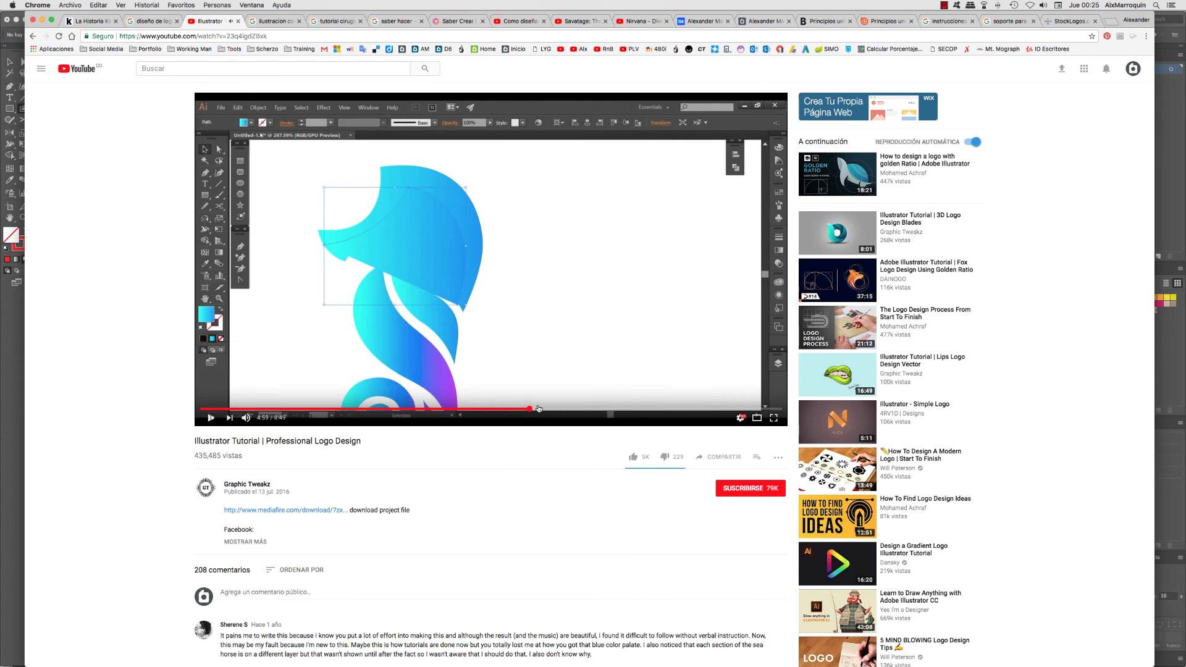
pyautogui.click(631, 409)
pyautogui.click(560, 314)
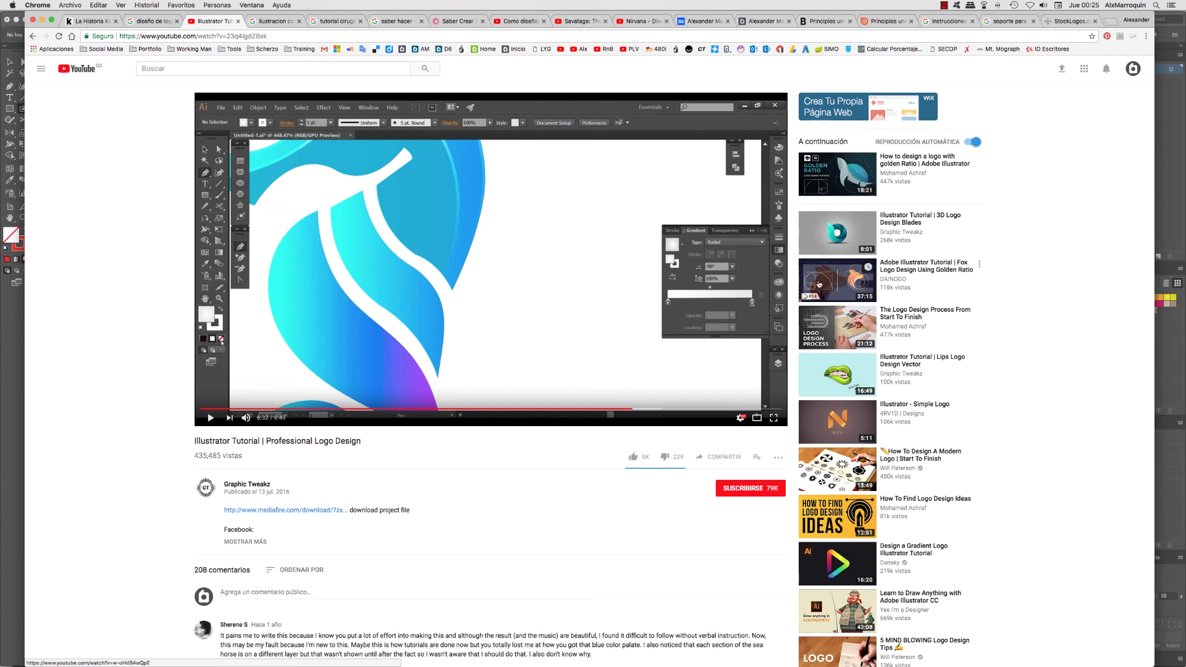
# View the suggested Fox Logo Design Using Golden Ratio video and the Inkscape Golden Ratio Logo Design tutorial, pausing each
pyautogui.click(933, 273)
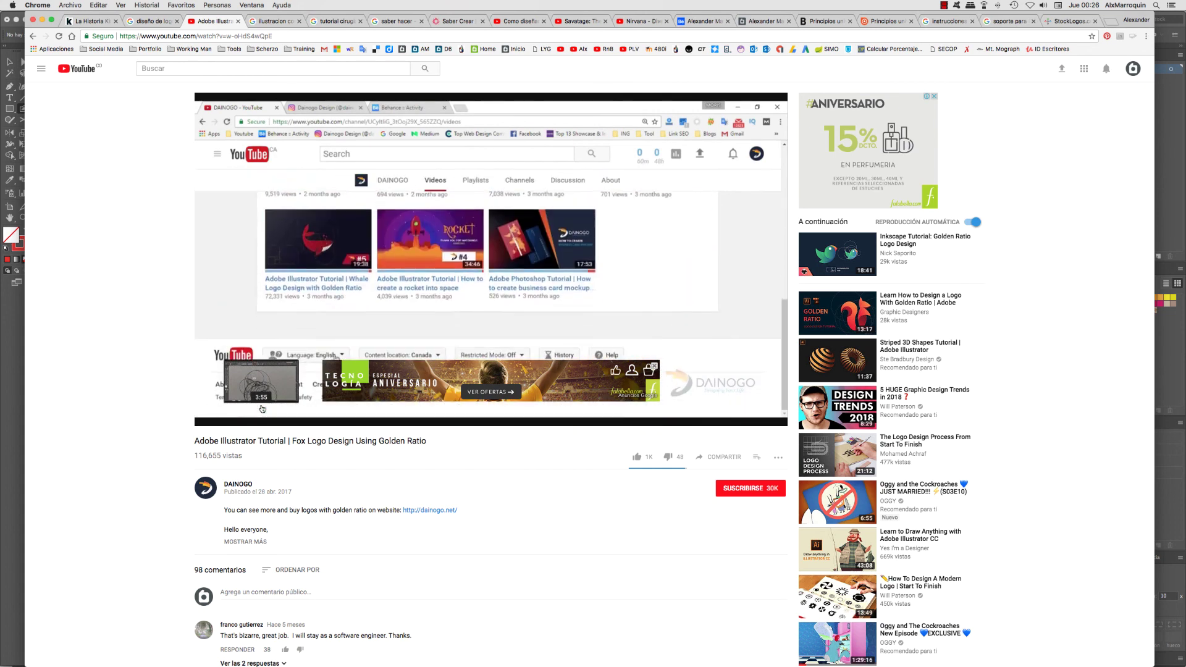
pyautogui.click(653, 367)
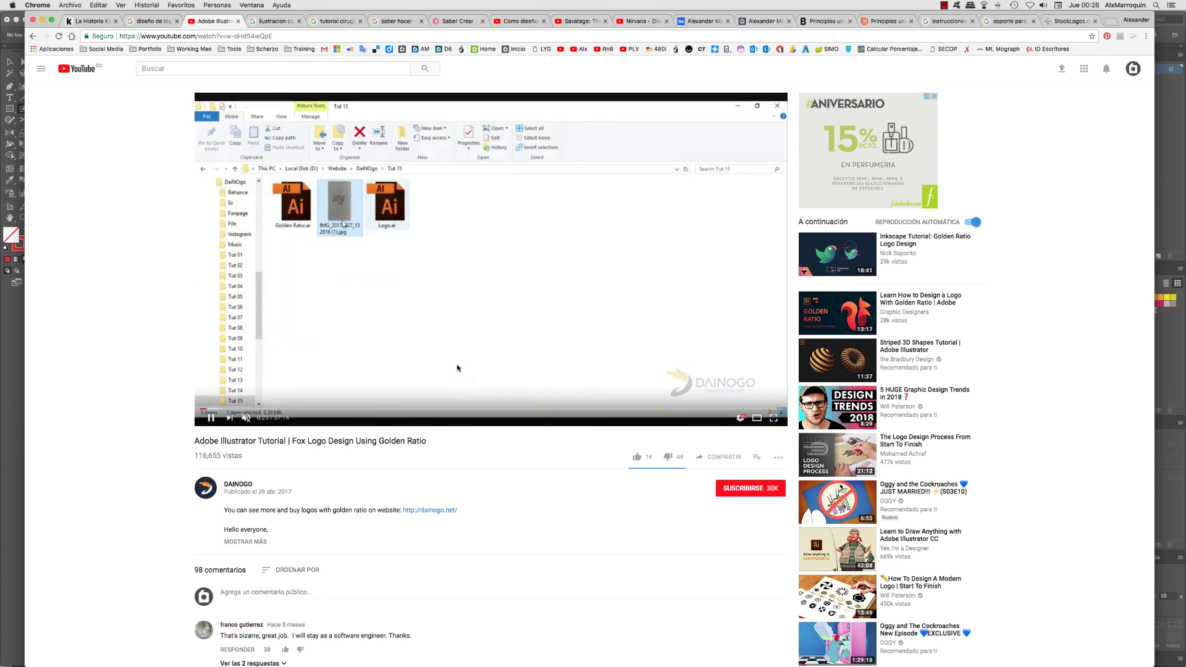
pyautogui.click(418, 293)
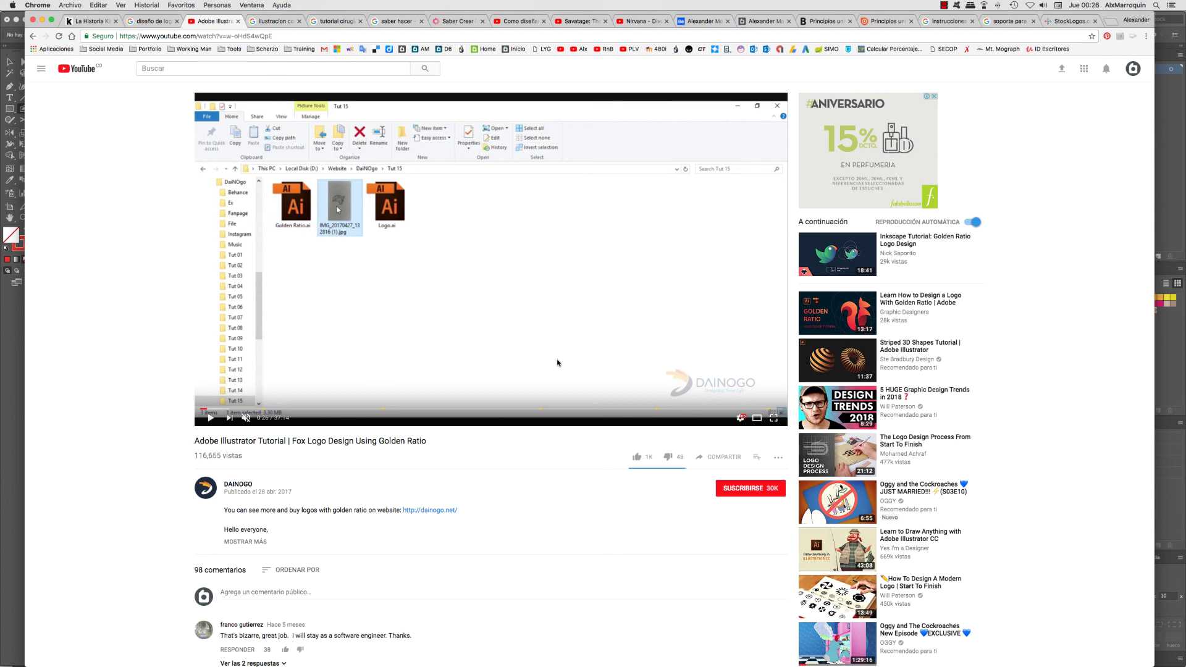
pyautogui.click(851, 256)
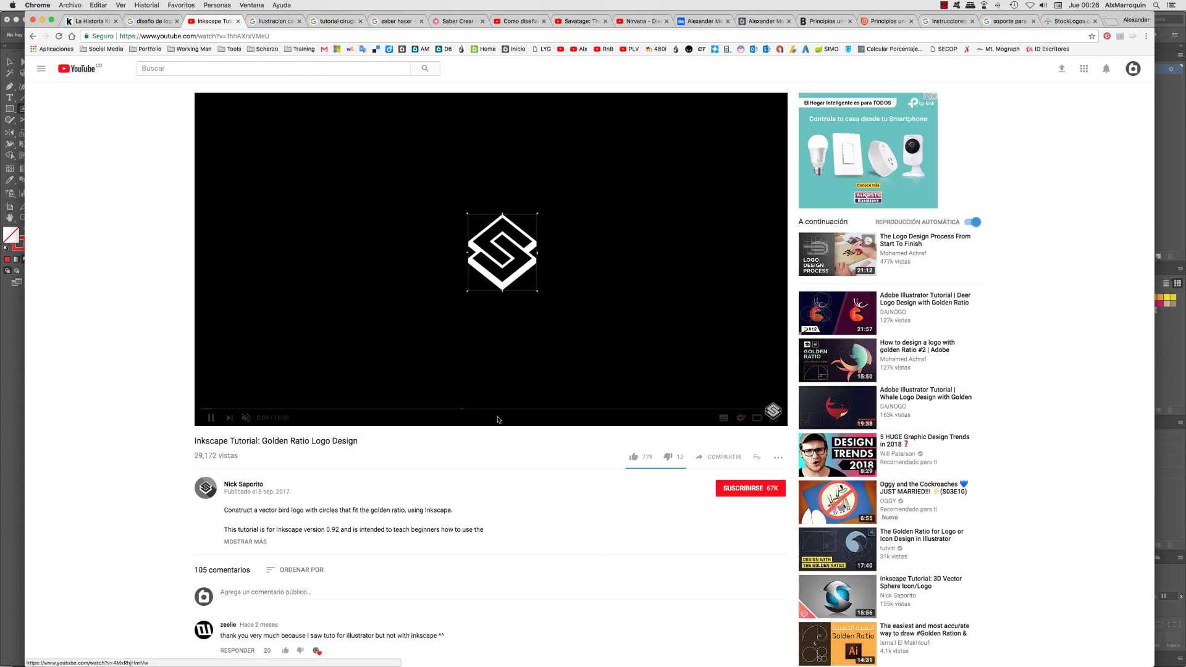
pyautogui.click(469, 398)
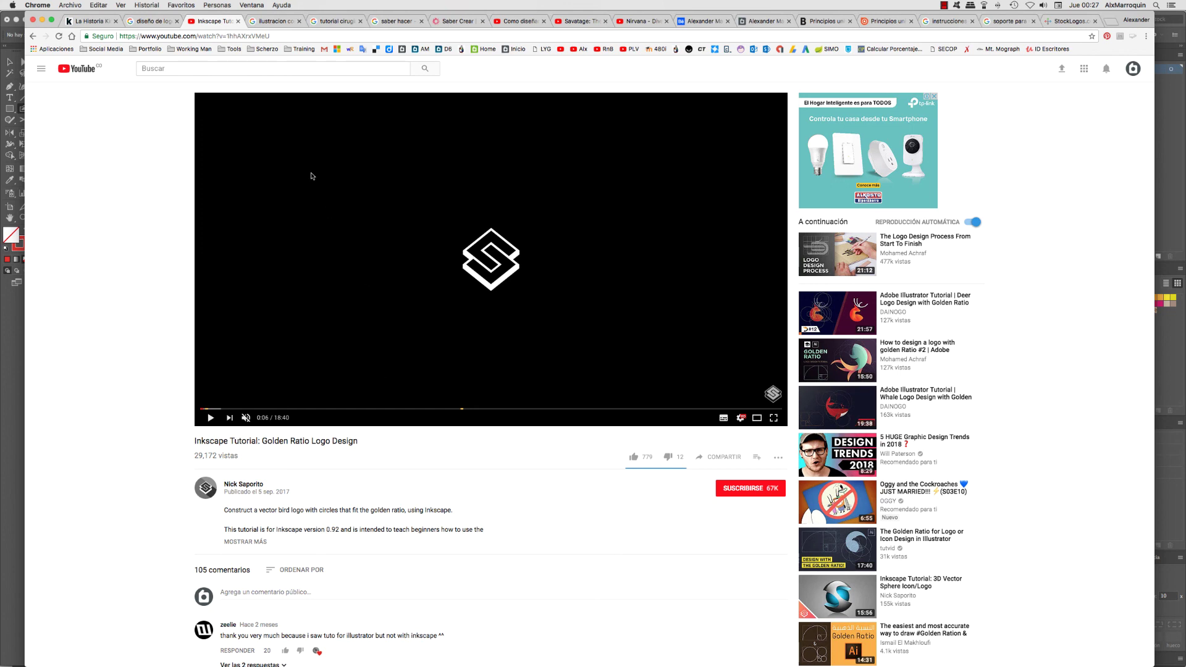
# Open and pause the video "Tutorial de Ilustración Digital en Photoshop desde 0", and view the "tutorial cirugia" and "saber hacer" results
pyautogui.click(271, 18)
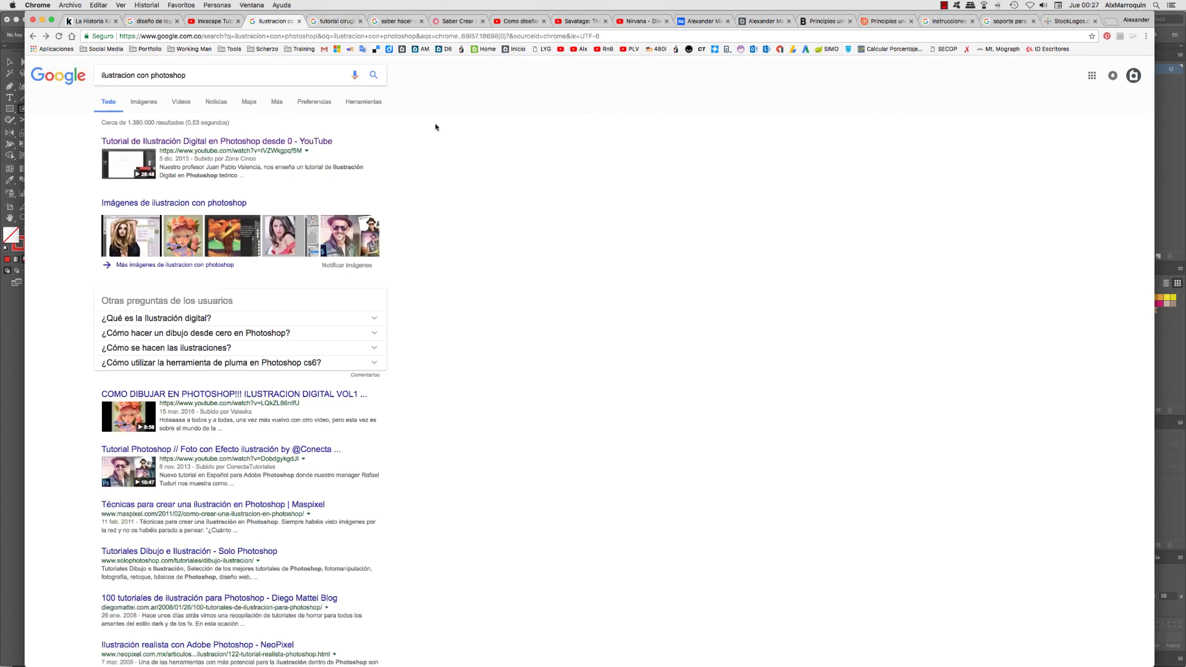
pyautogui.click(182, 141)
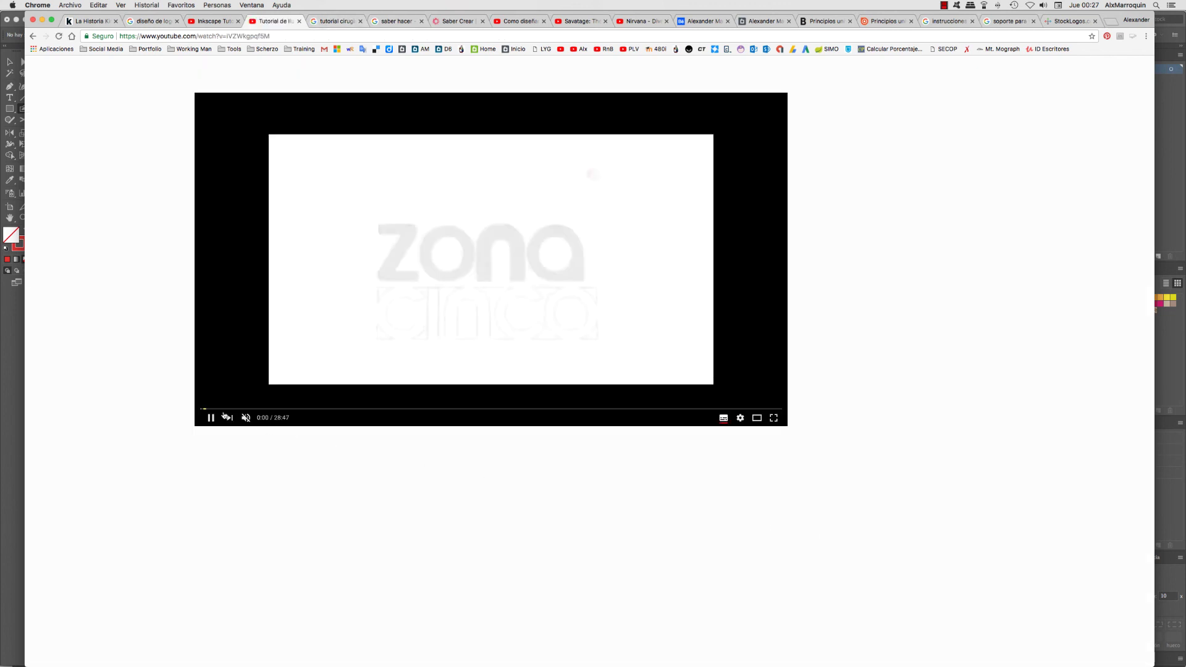
pyautogui.click(210, 420)
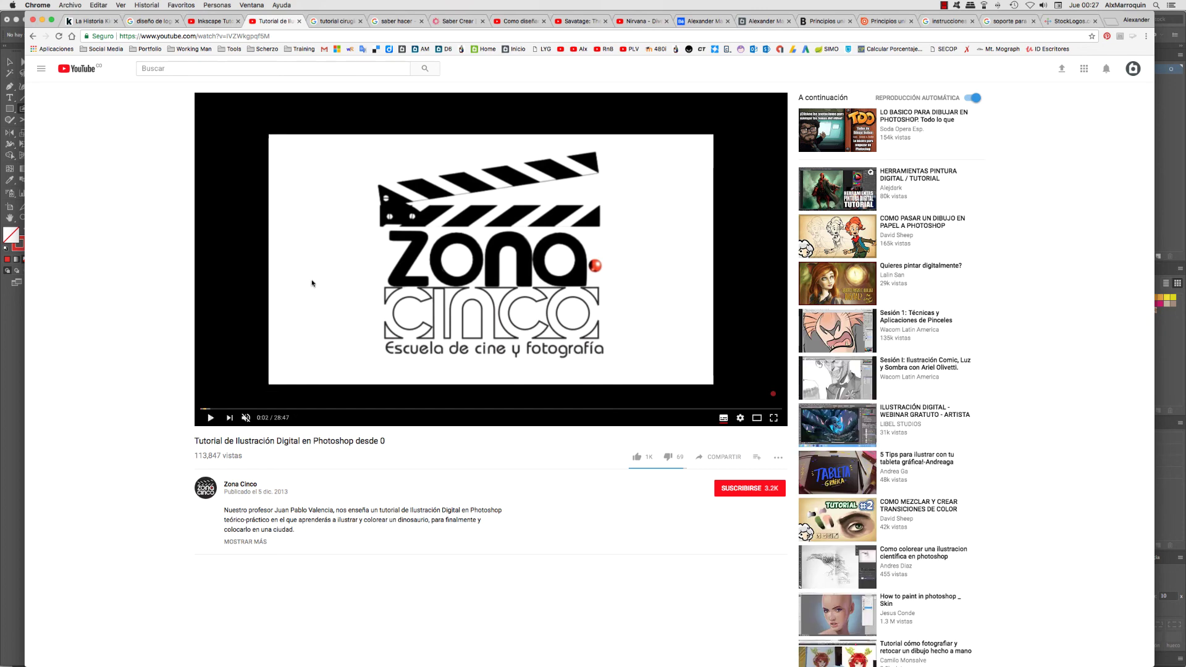
pyautogui.click(333, 21)
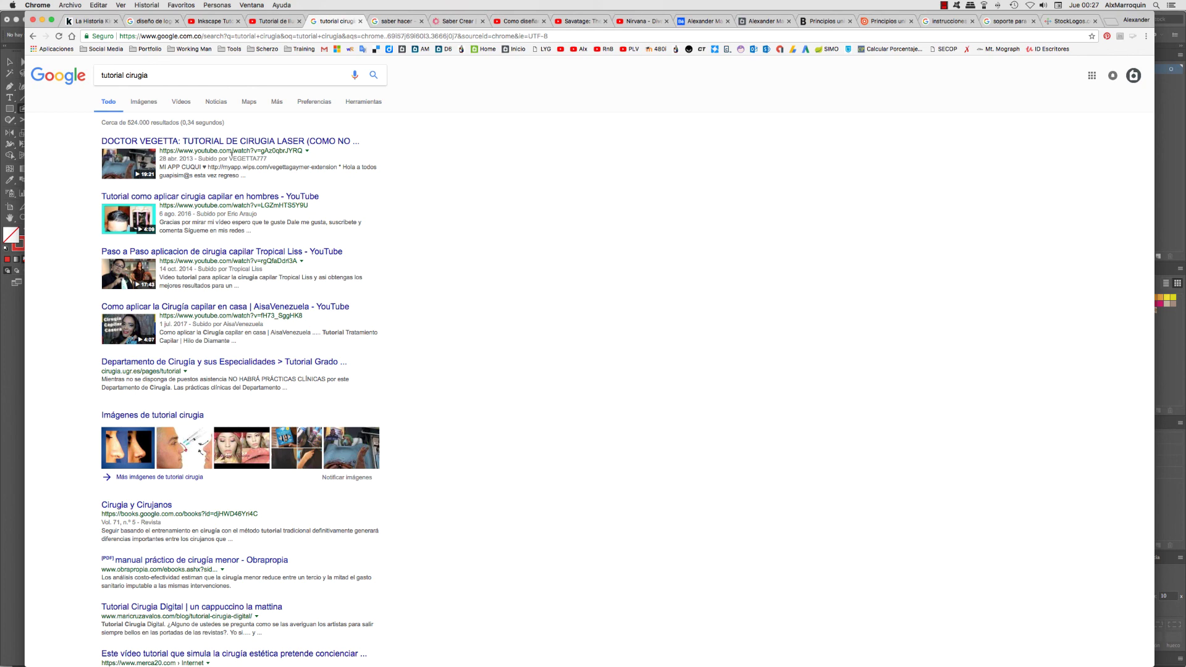
pyautogui.click(400, 23)
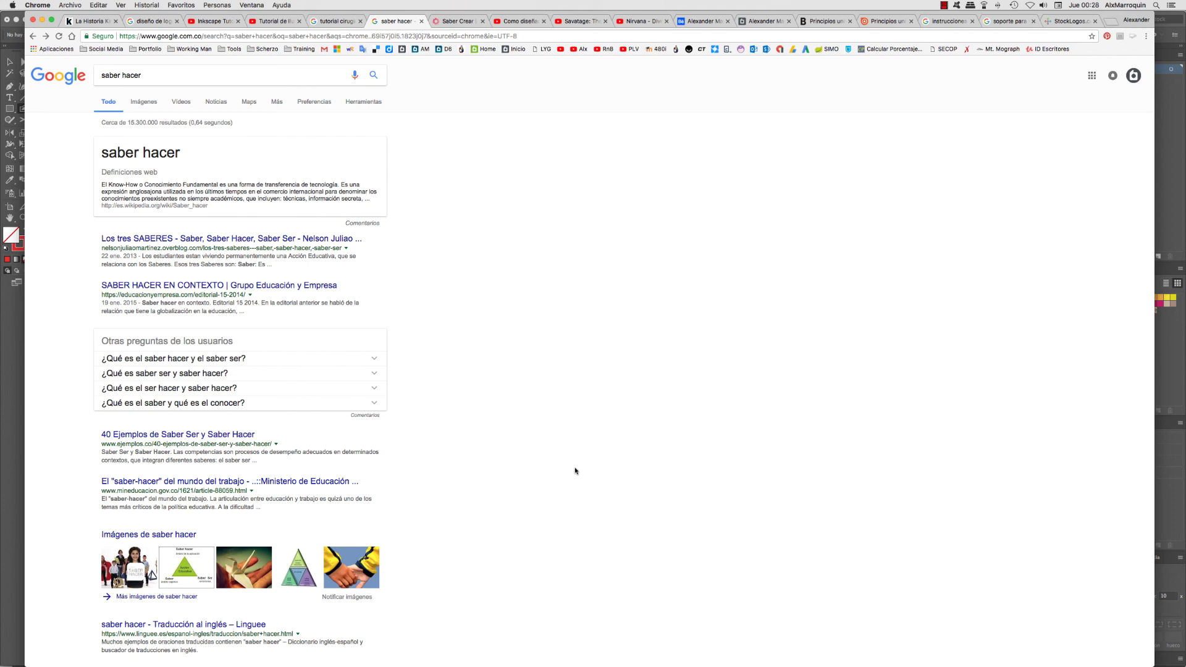
# Return to the Inkscape golden ratio video, play it from 2:20, close the overlay ad and pause it
pyautogui.click(213, 24)
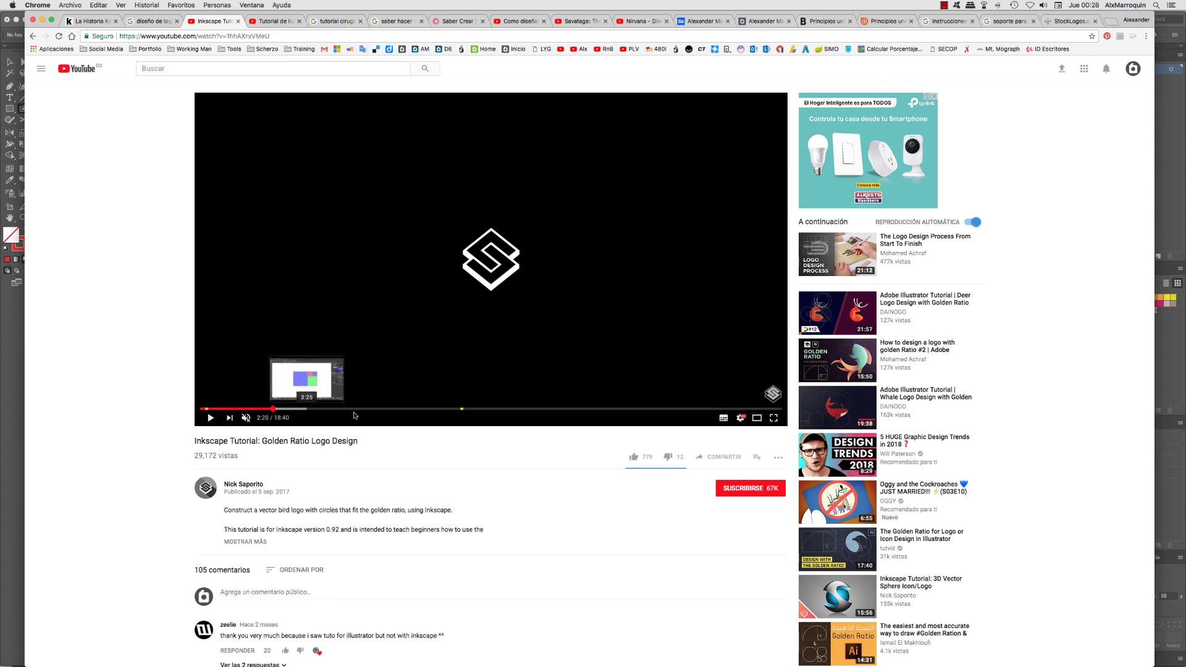
pyautogui.click(273, 408)
pyautogui.click(489, 355)
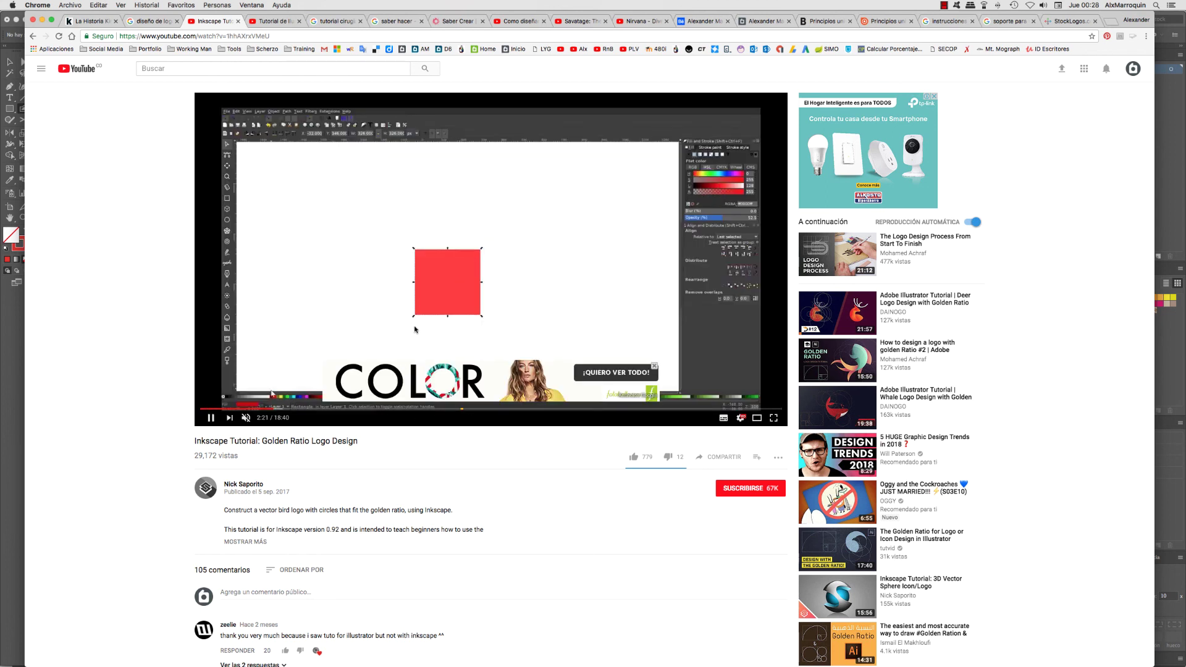
pyautogui.click(653, 366)
pyautogui.click(379, 239)
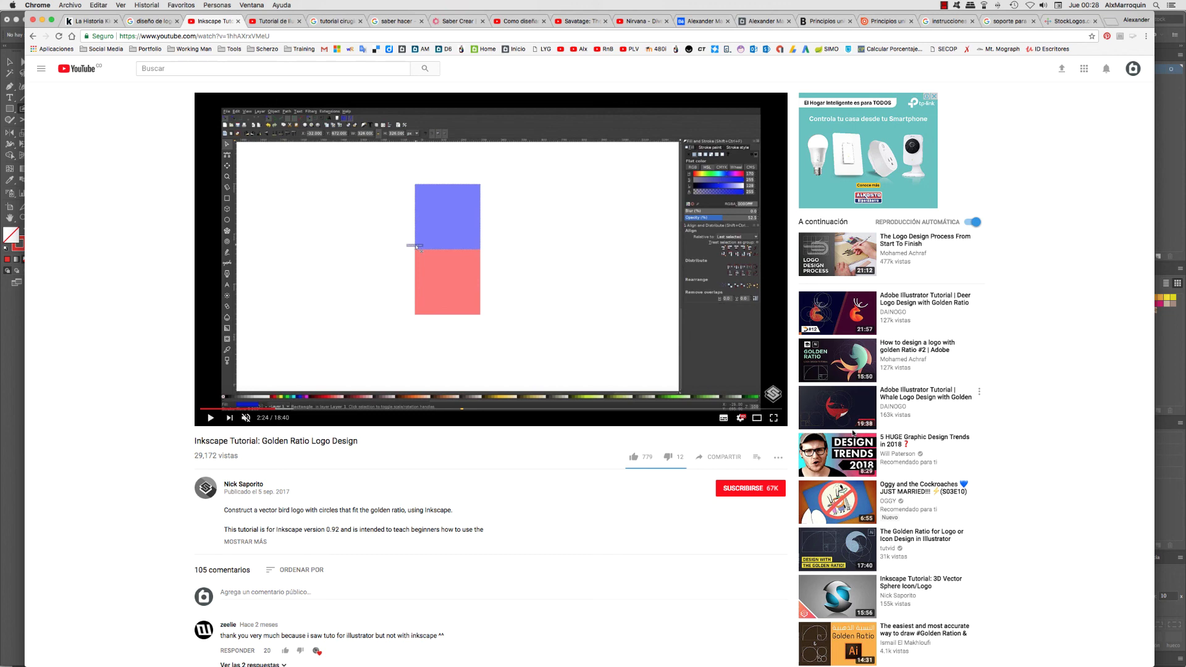
# Revisit the Photoshop illustration video and the Google results for "tutorial cirugia" and "saber hacer"
pyautogui.click(276, 21)
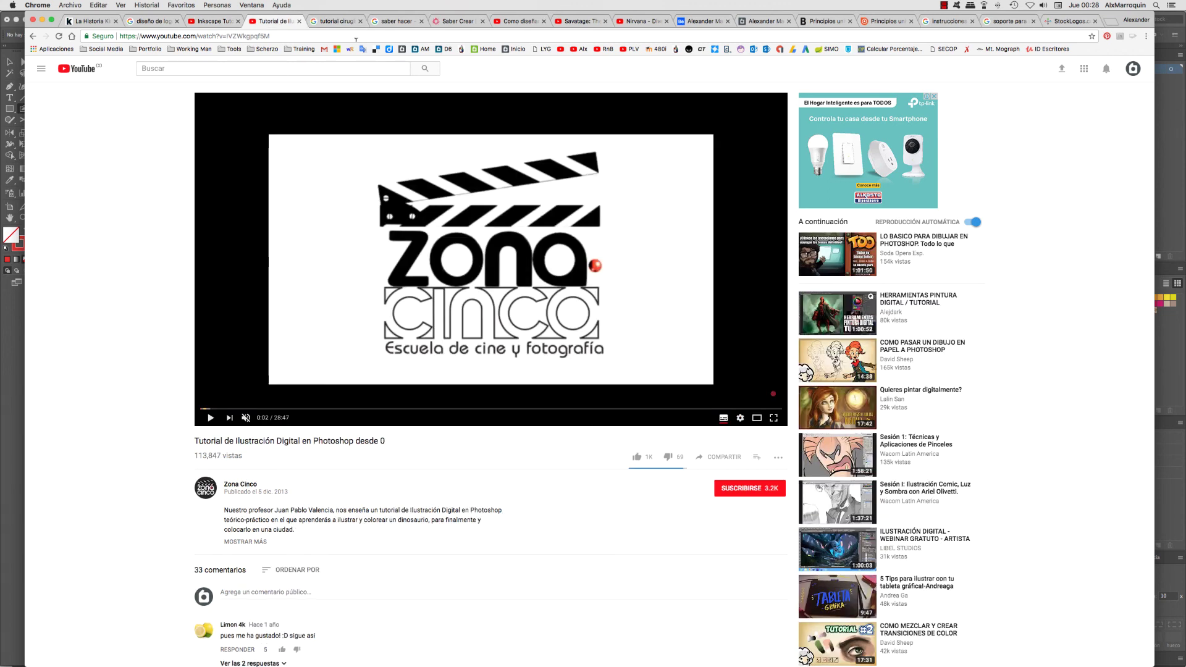
pyautogui.click(336, 21)
pyautogui.click(396, 21)
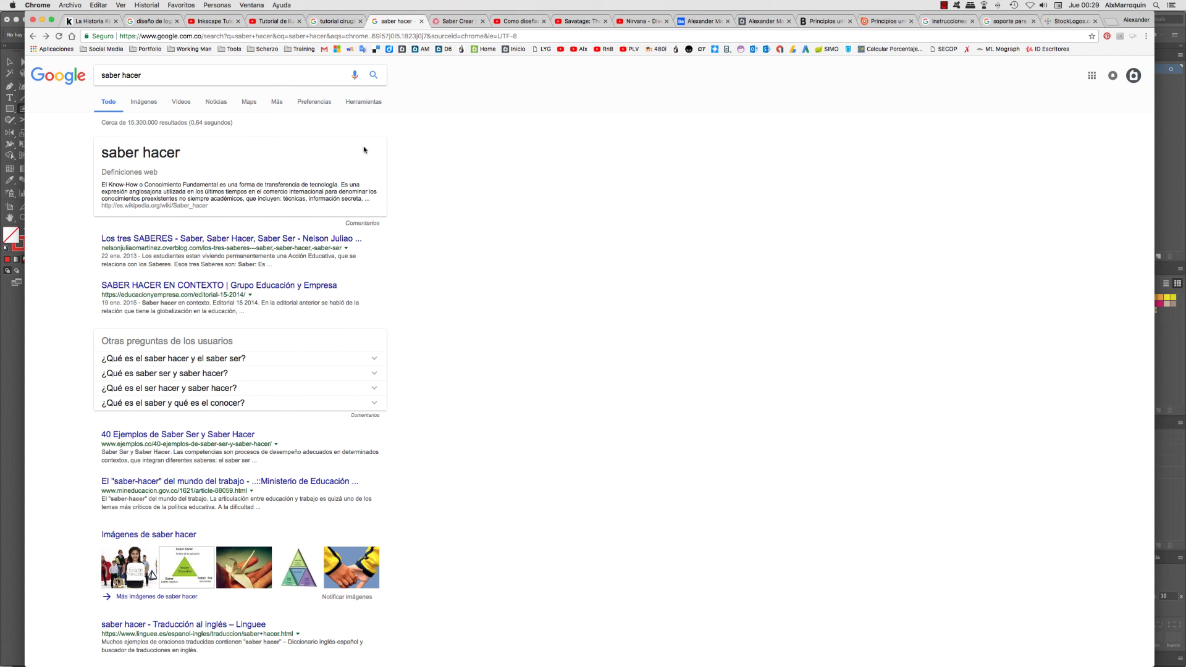
# Read the Saber Crear book description on the Magisterio page, and return to the Photoshop and Inkscape tutorial videos
pyautogui.click(460, 21)
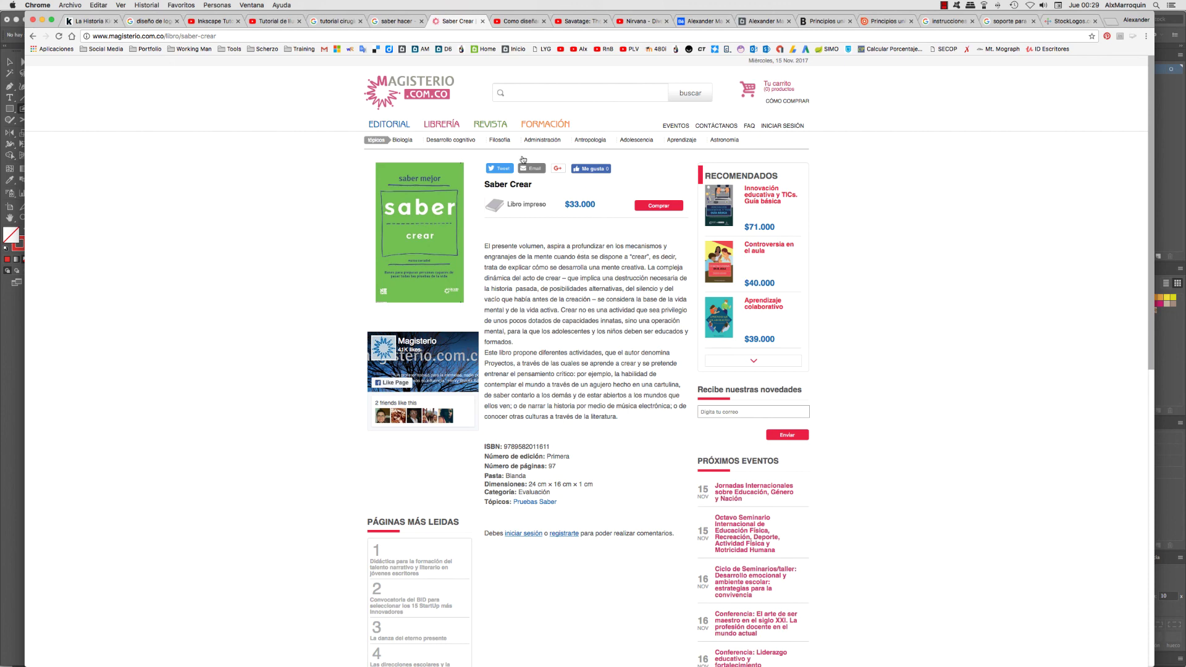
pyautogui.moveTo(493, 127)
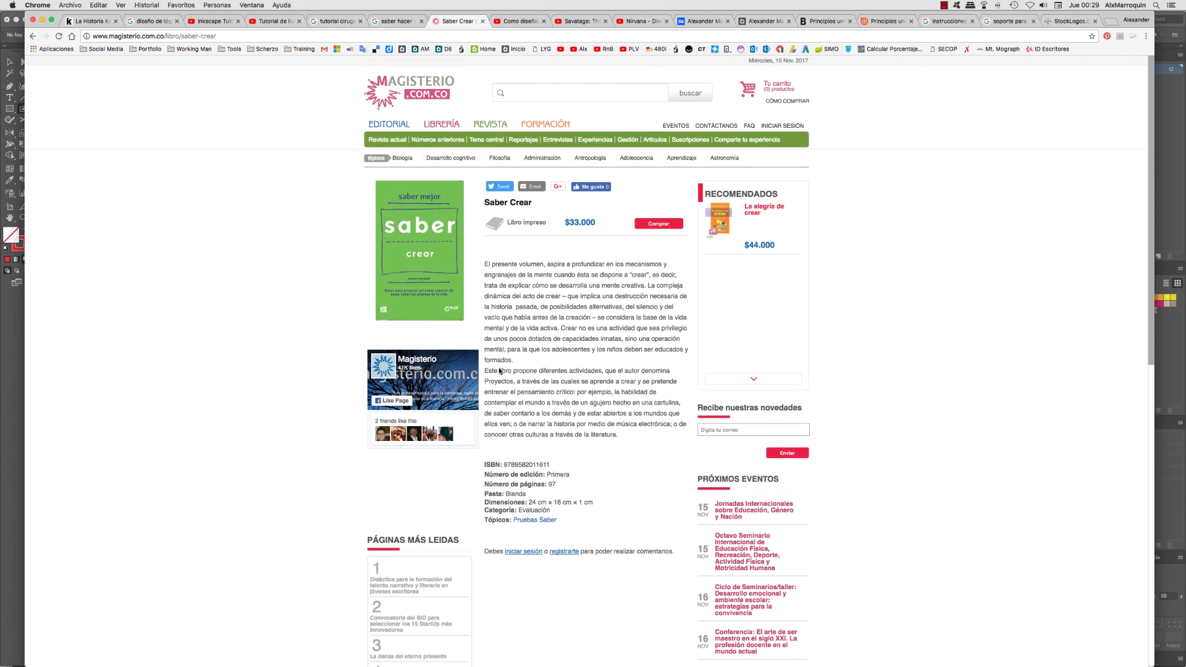
pyautogui.moveTo(485, 245); pyautogui.dragTo(605, 434)
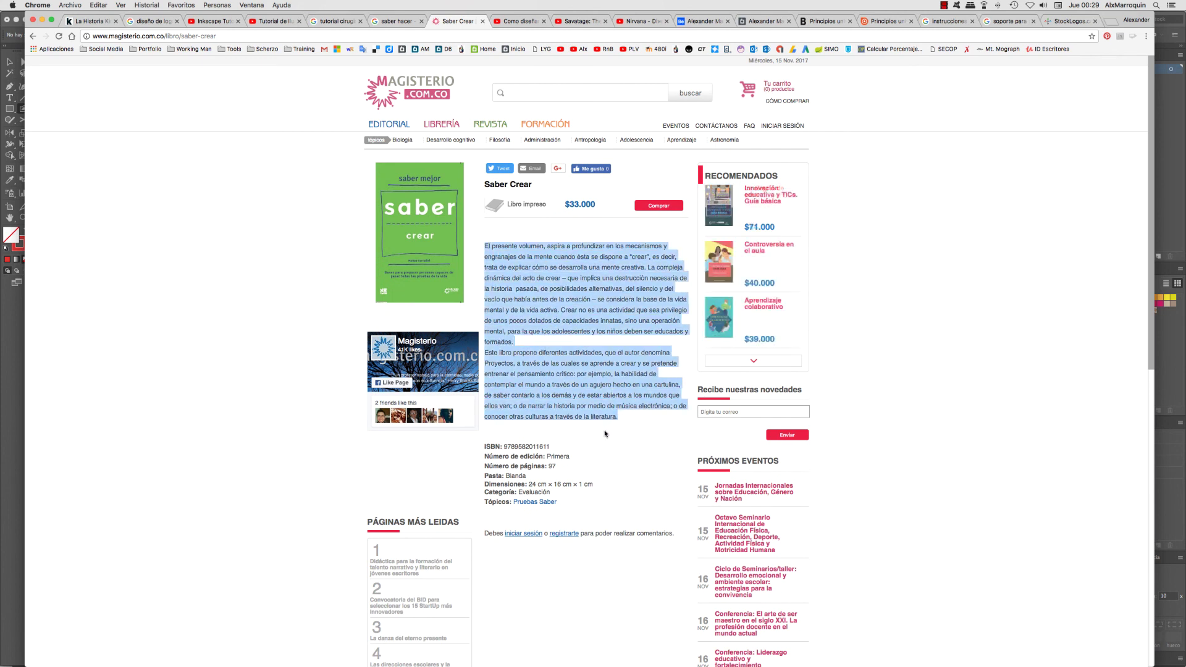
pyautogui.click(903, 417)
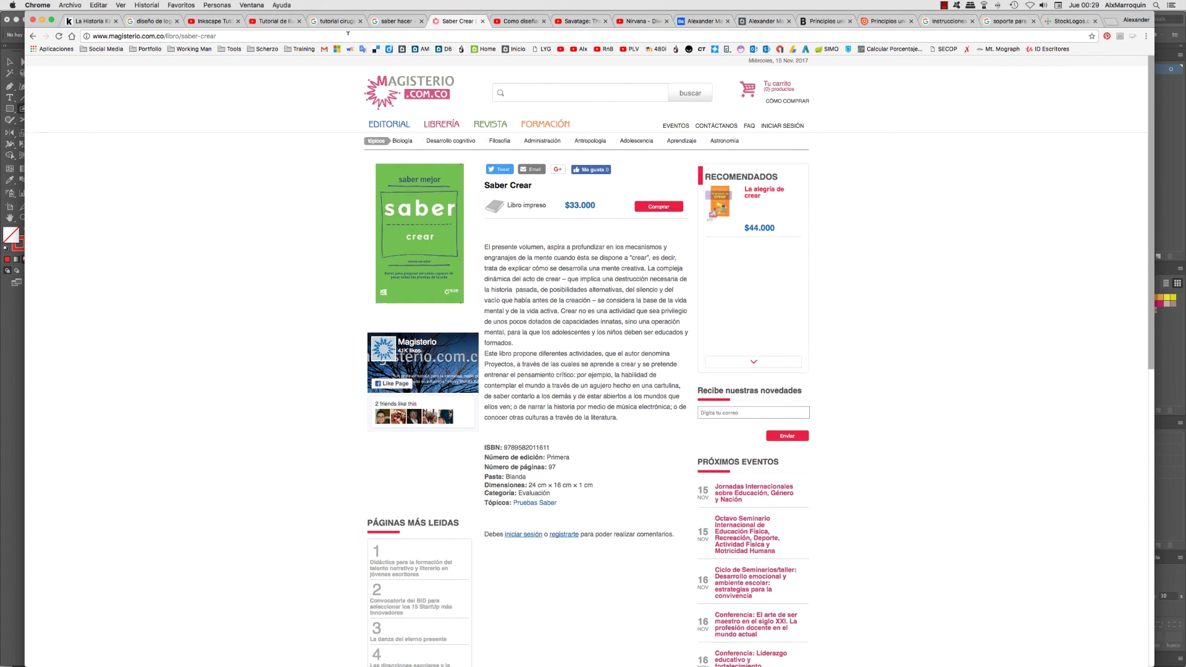
pyautogui.click(266, 22)
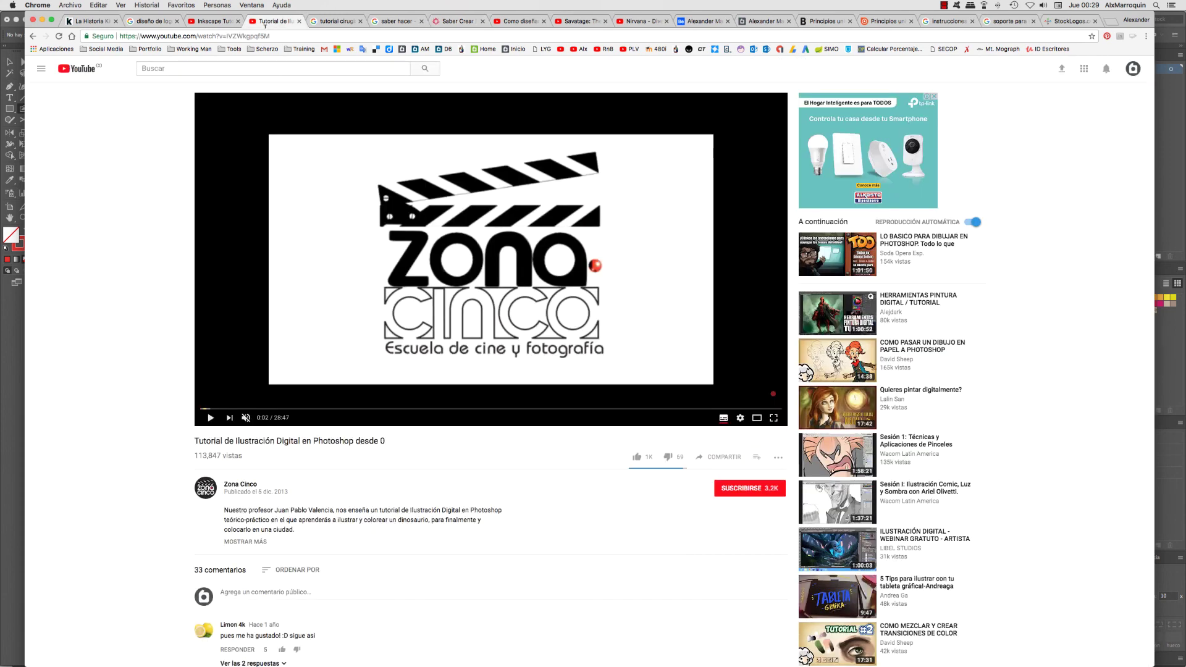
pyautogui.click(211, 26)
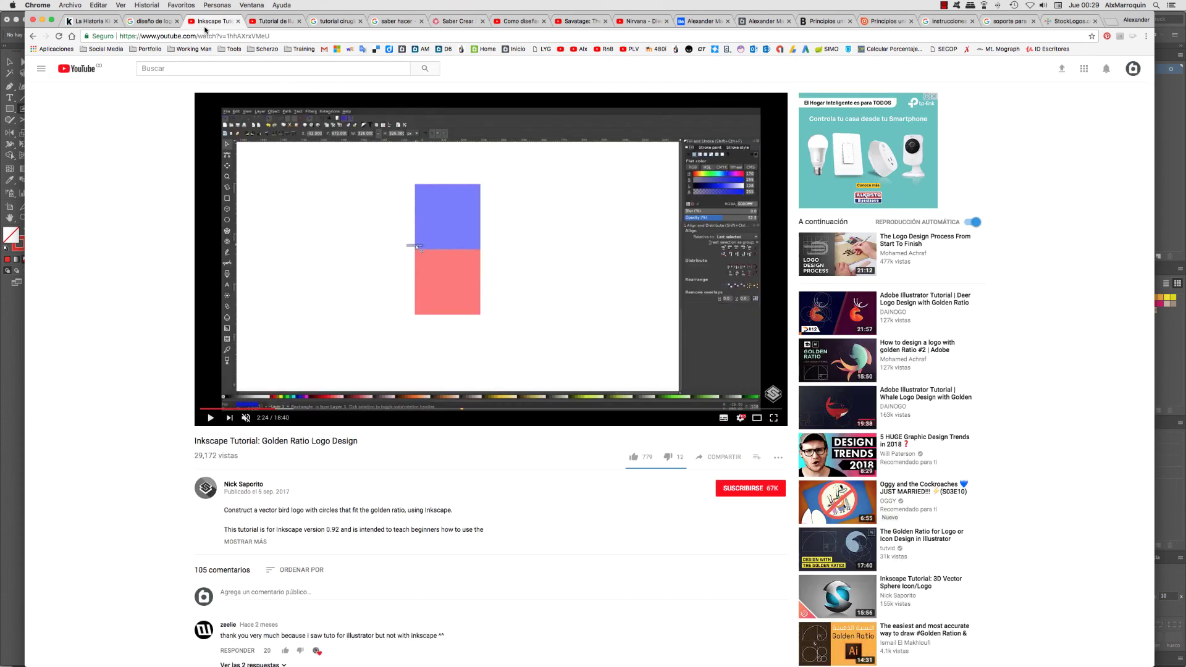
# Go back from the Photoshop video to the "ilustracion con photoshop" results, and view the "saber hacer" results and the Dreamweaver web page video
pyautogui.click(258, 23)
pyautogui.click(33, 36)
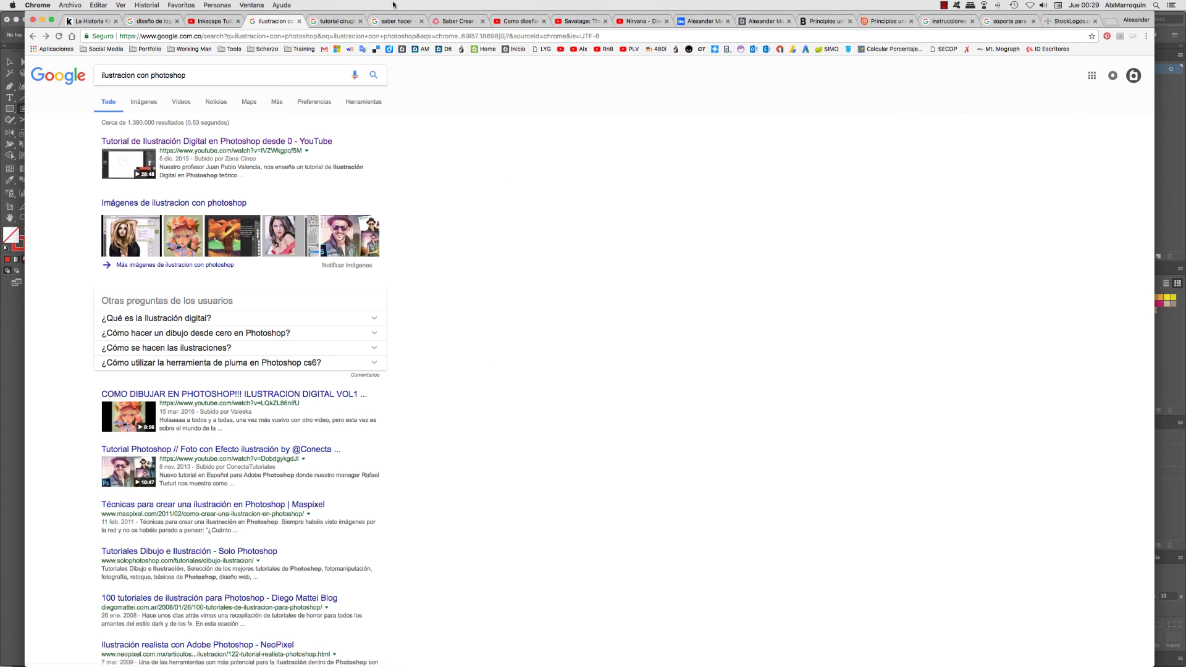
pyautogui.click(394, 21)
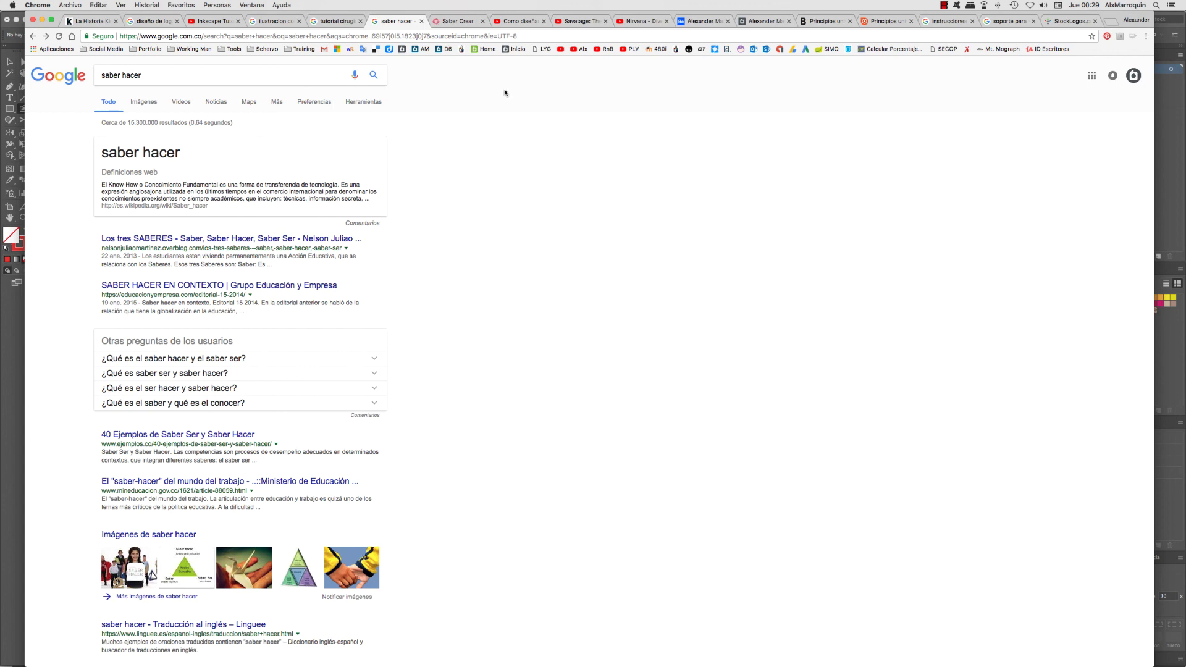
pyautogui.click(514, 25)
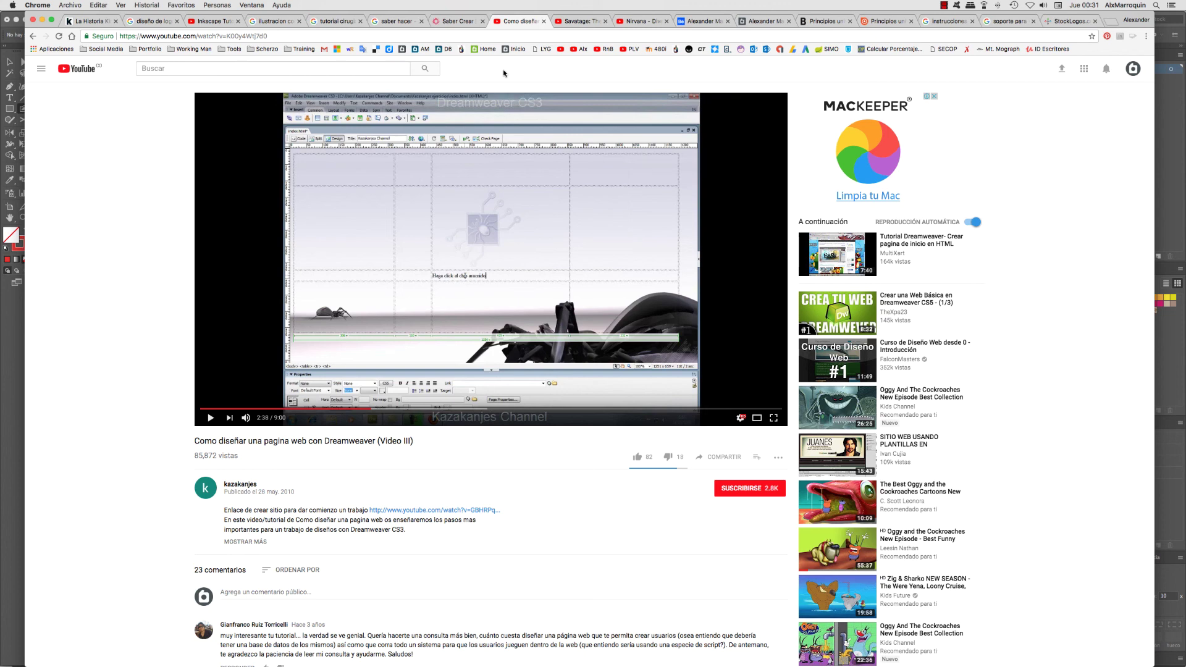
# View the Savatage album video and the Behance profile, and browse the gallery on the personal portfolio website
pyautogui.click(579, 22)
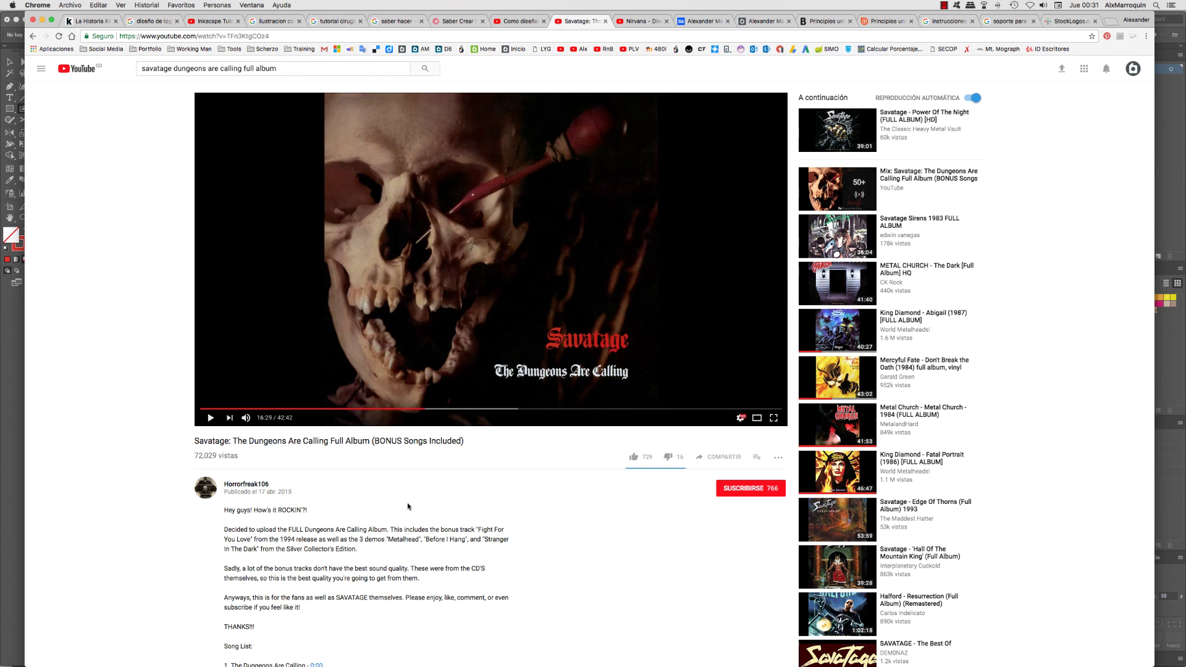
pyautogui.click(700, 24)
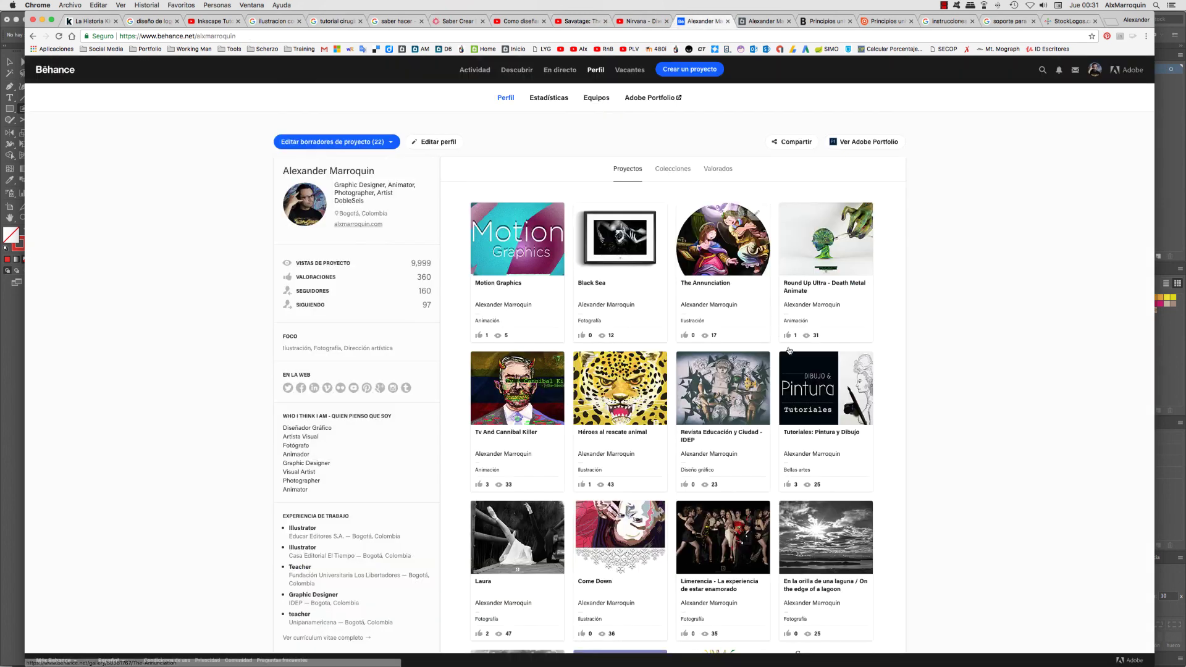
pyautogui.click(764, 23)
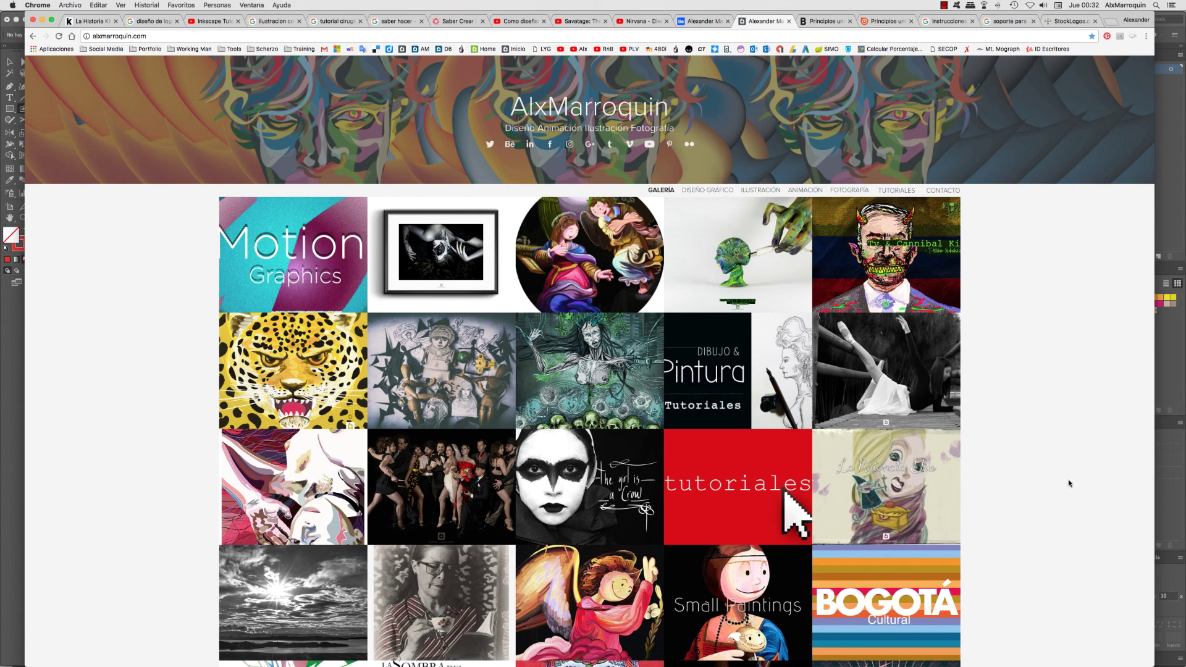
pyautogui.scroll(-3, 1059, 481)
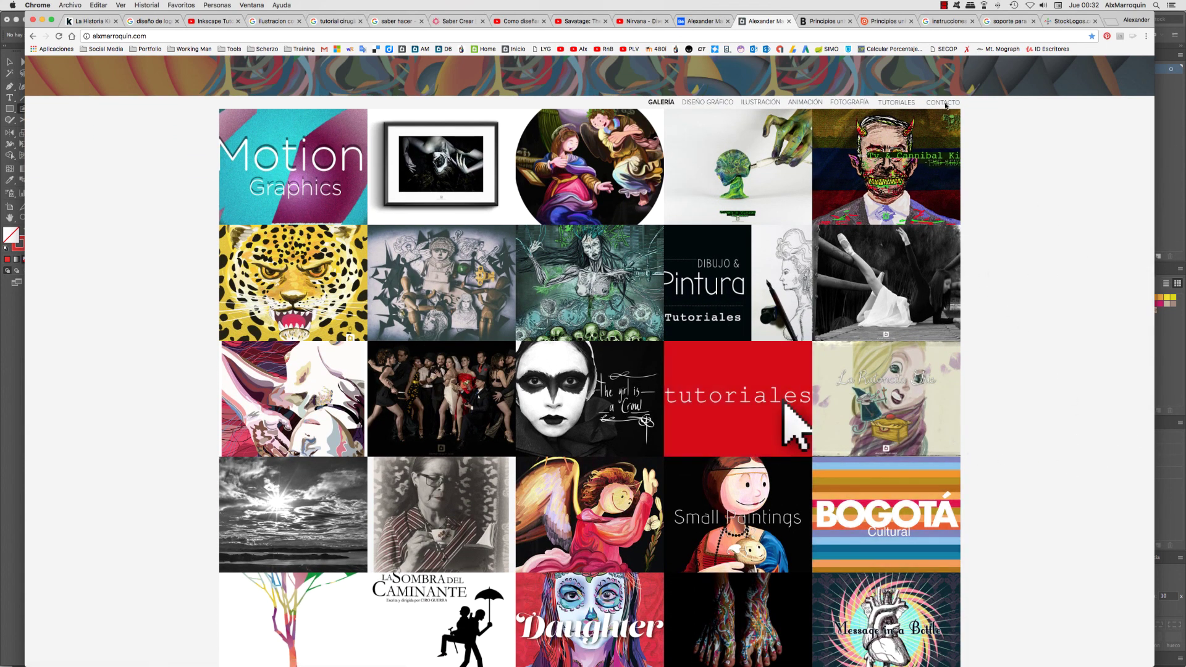
# Look over the Blume page for the book "Principios universales de diseño", including its description, contents and authors
pyautogui.click(809, 22)
pyautogui.scroll(15, 923, 292)
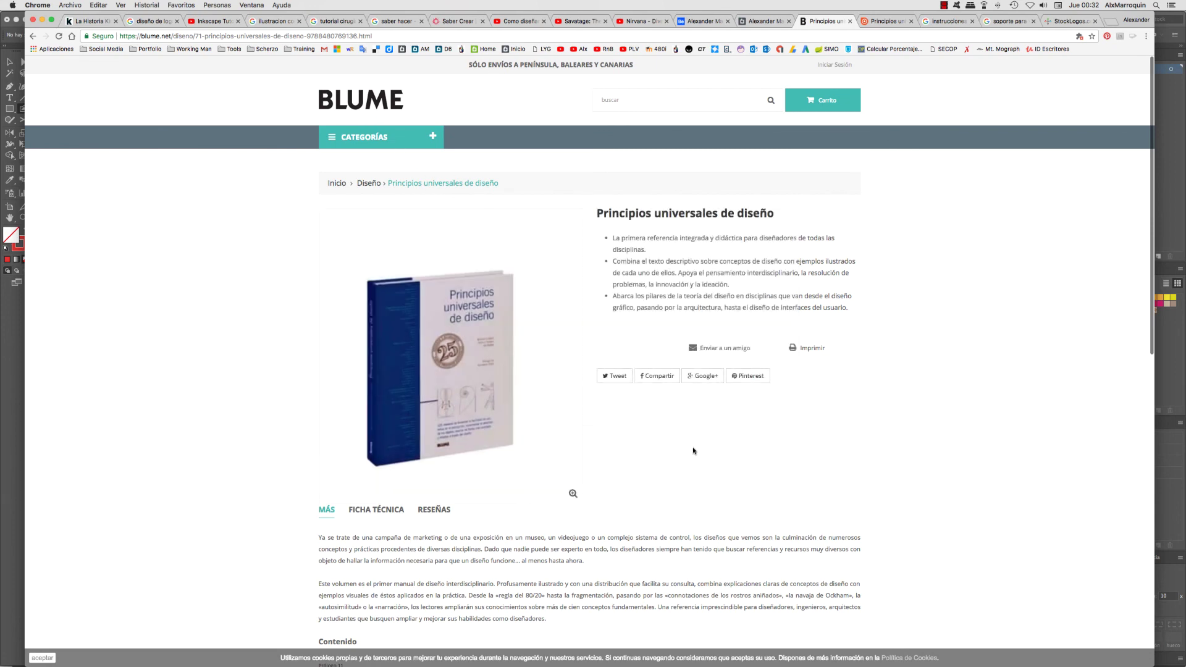
pyautogui.scroll(-8, 673, 509)
pyautogui.scroll(4, 696, 484)
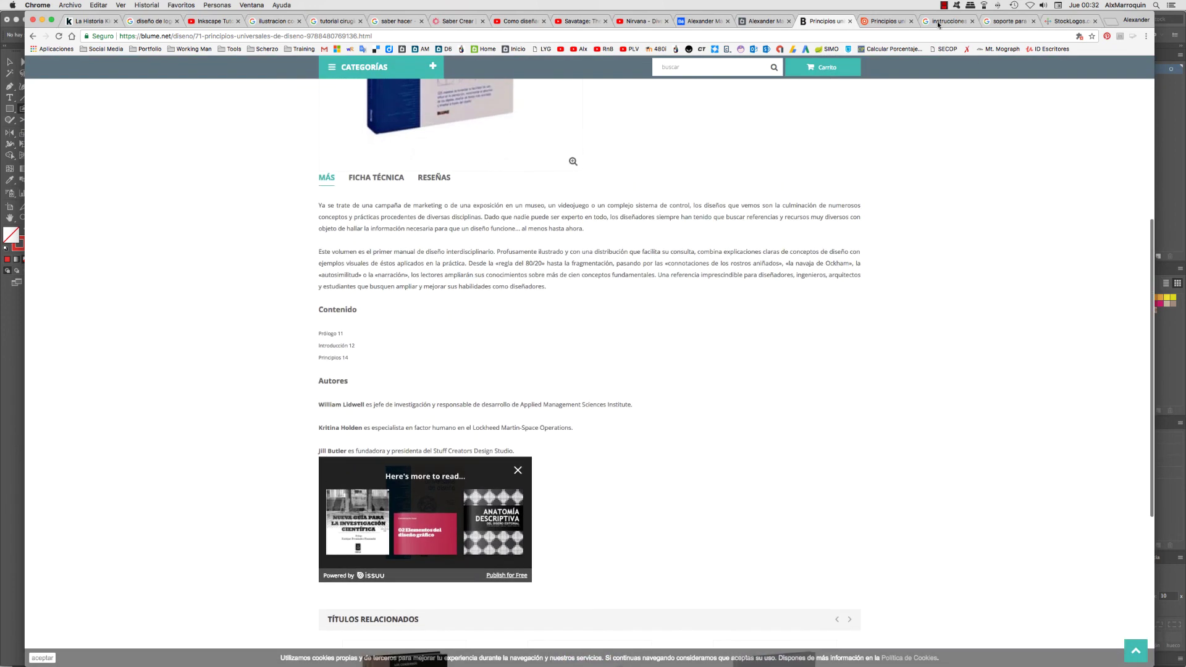
# Page through the Issuu preview of "Principios universales de diseño" from the cover to the contents by category on pages 8-9
pyautogui.click(891, 23)
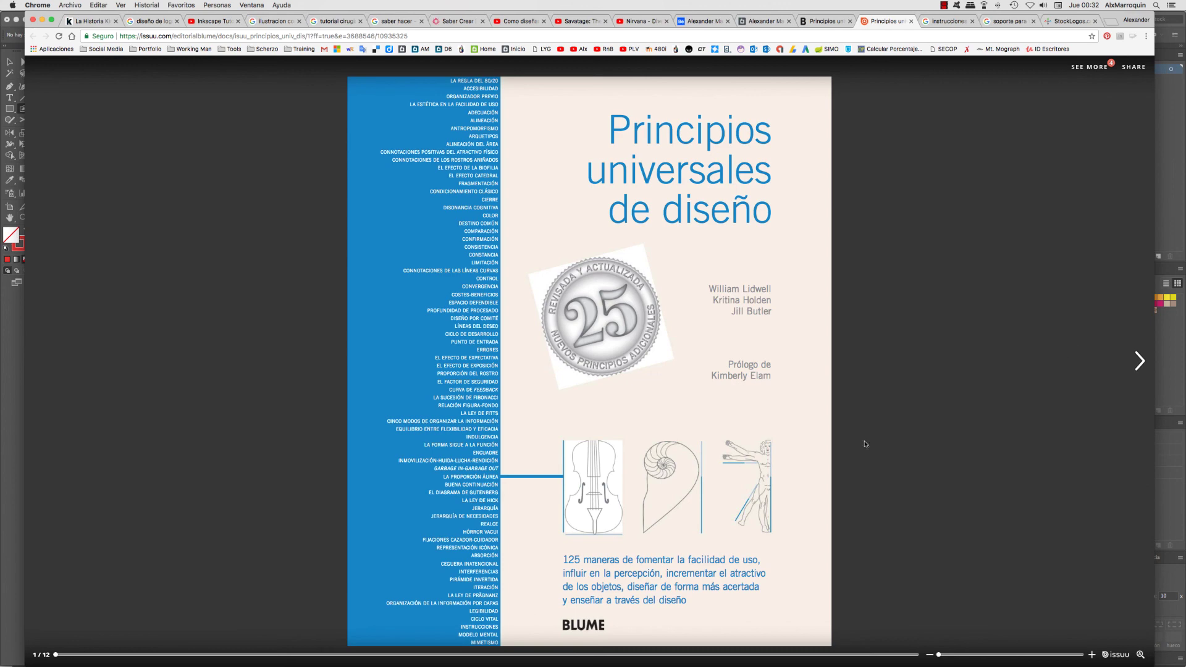
pyautogui.click(1138, 364)
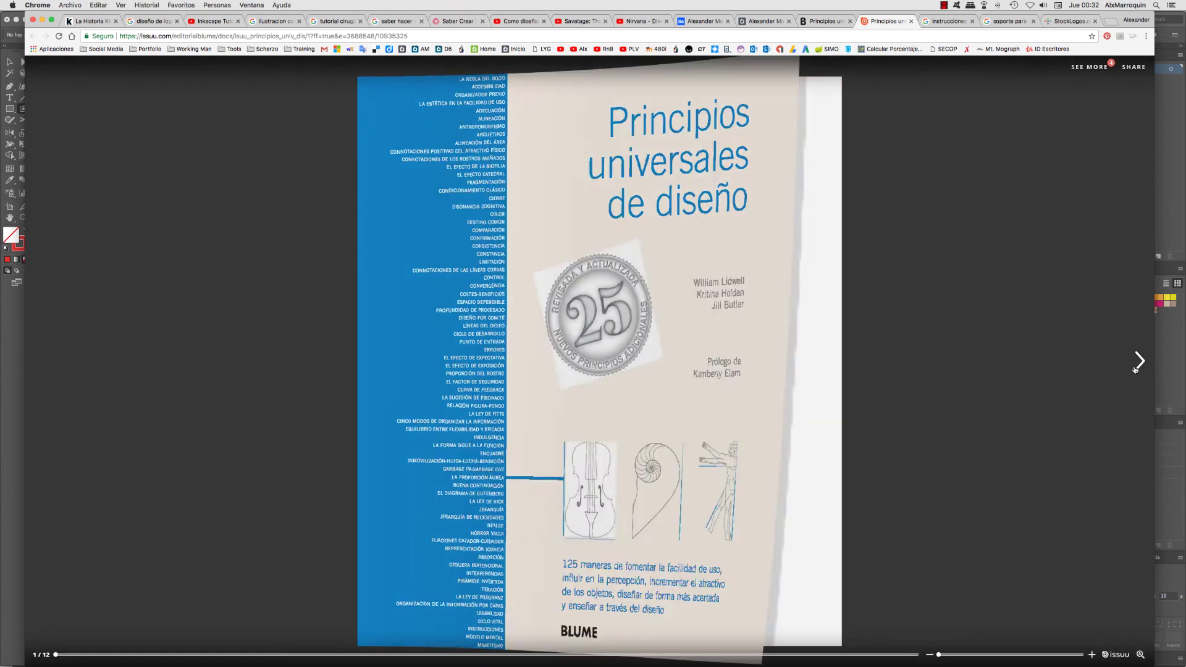
pyautogui.click(1138, 364)
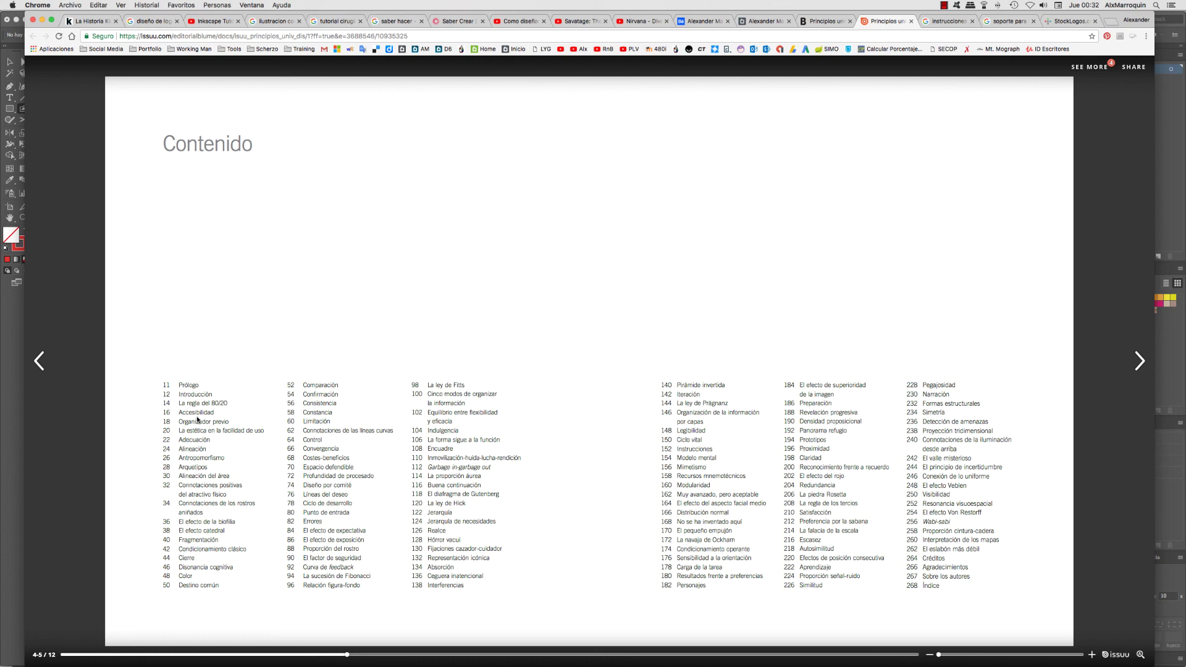
pyautogui.click(1138, 364)
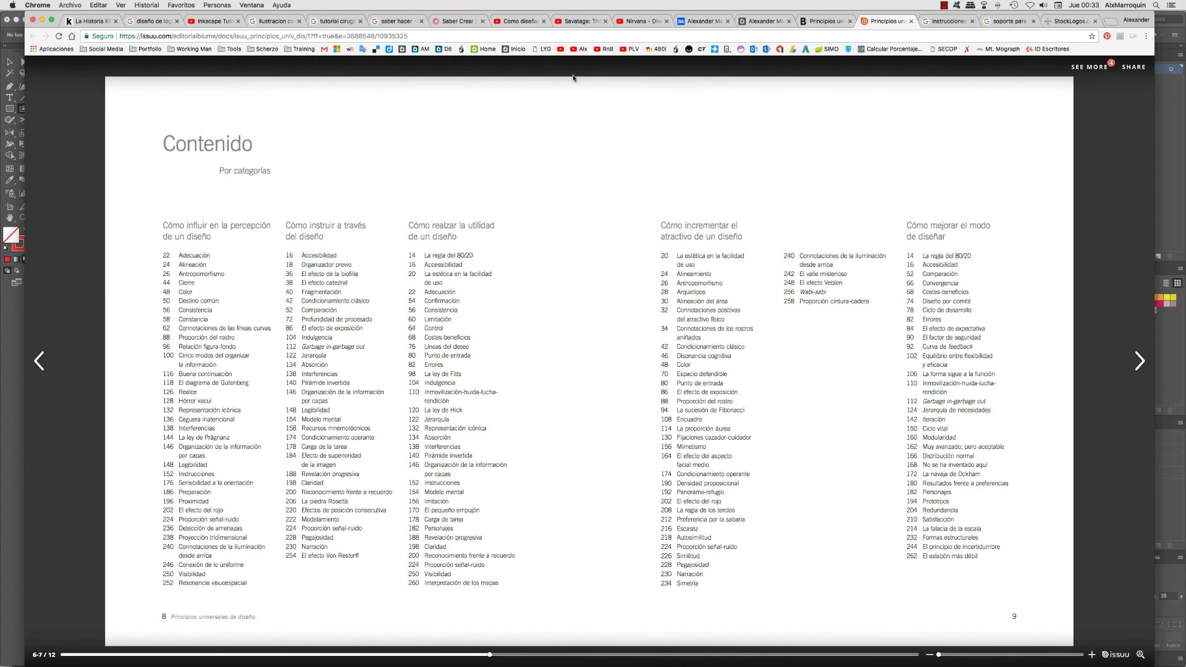
# Skip from the Dreamweaver tutorial to the next video, check the Nirvana video, and return to mute and pause the Oggy video
pyautogui.click(519, 21)
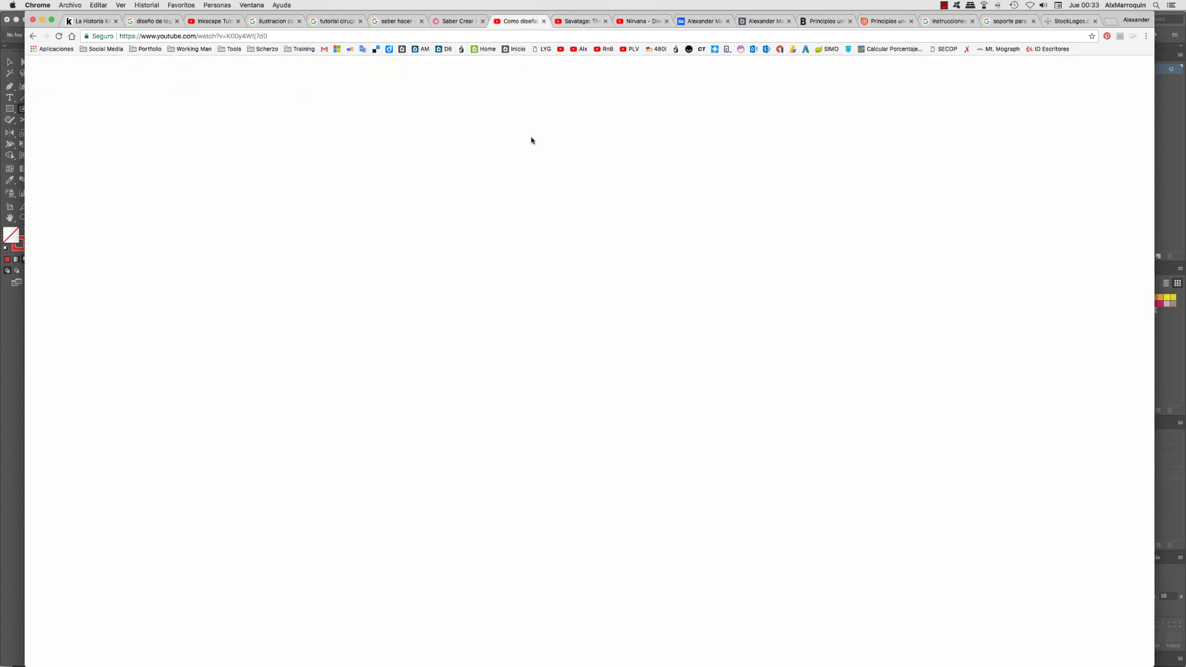
pyautogui.click(229, 418)
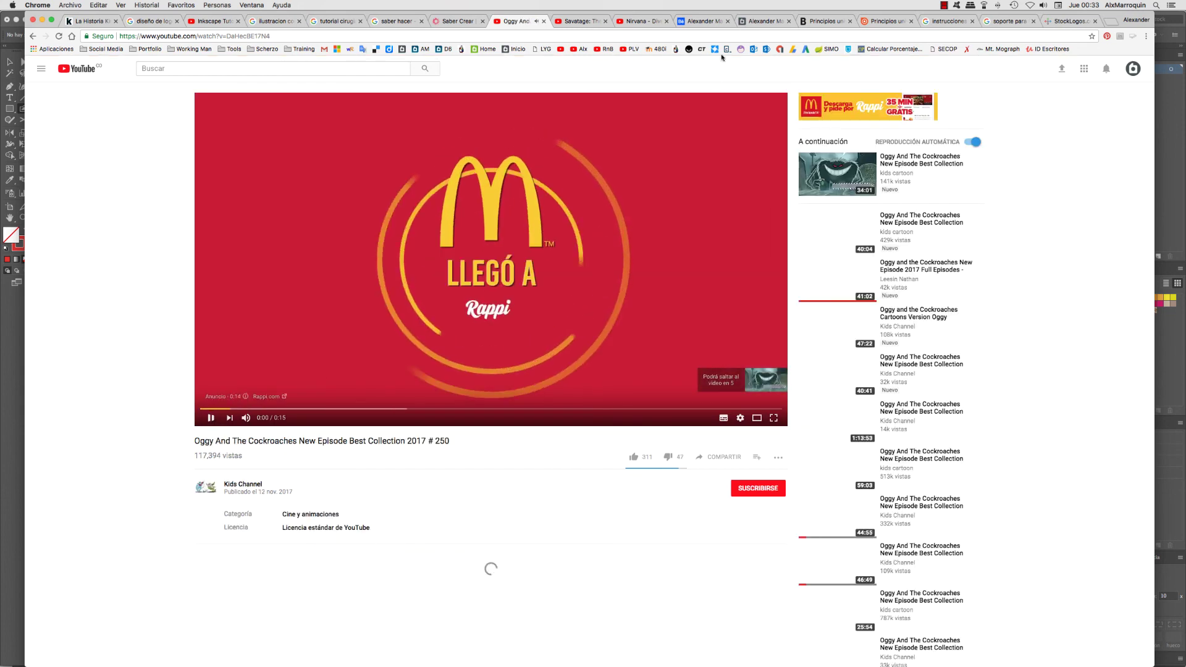
pyautogui.click(639, 21)
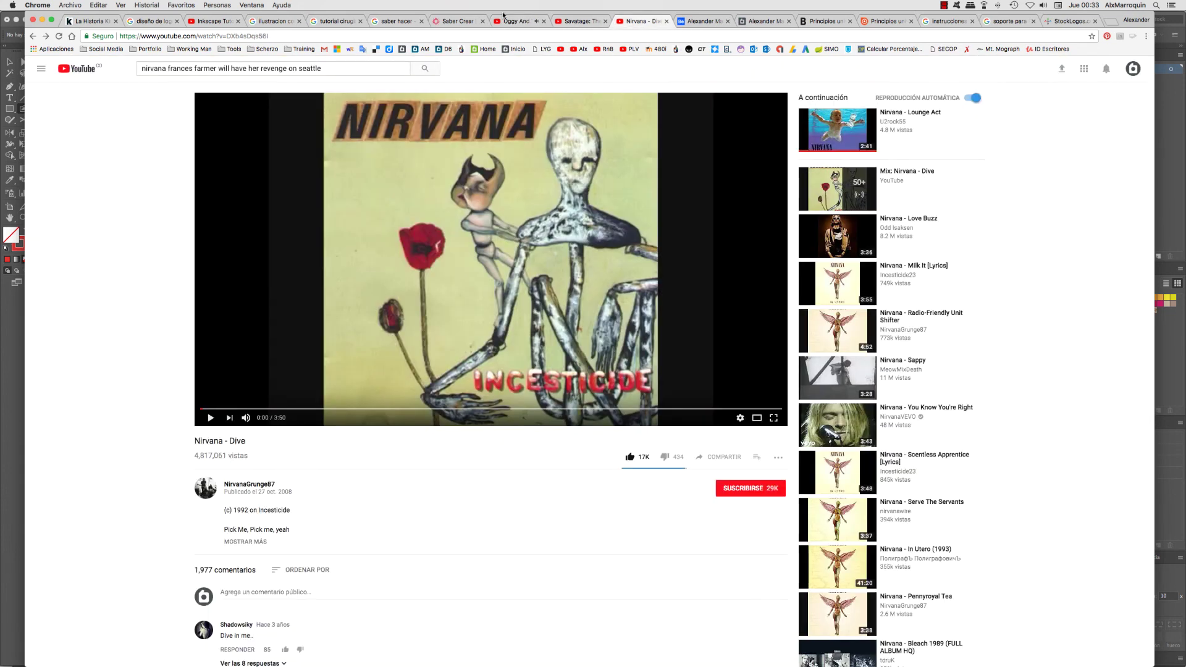
pyautogui.click(514, 21)
pyautogui.click(245, 418)
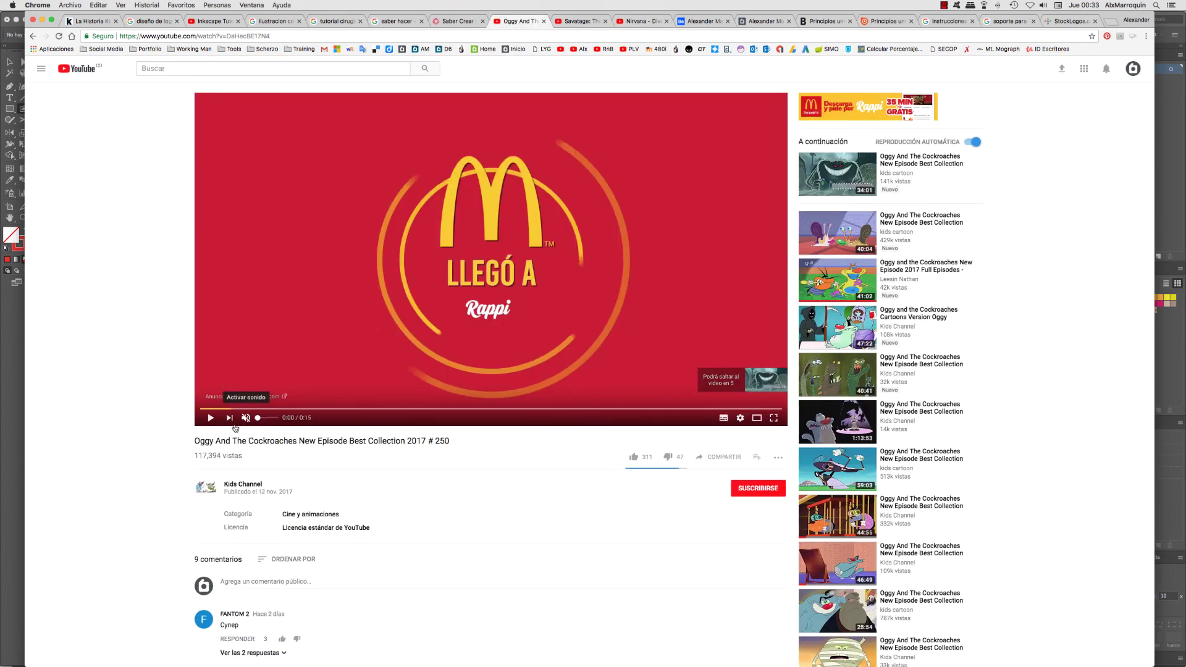
# Examine the description, contents, authors and related titles of "Principios universales de diseño" on the Blume page
pyautogui.click(823, 21)
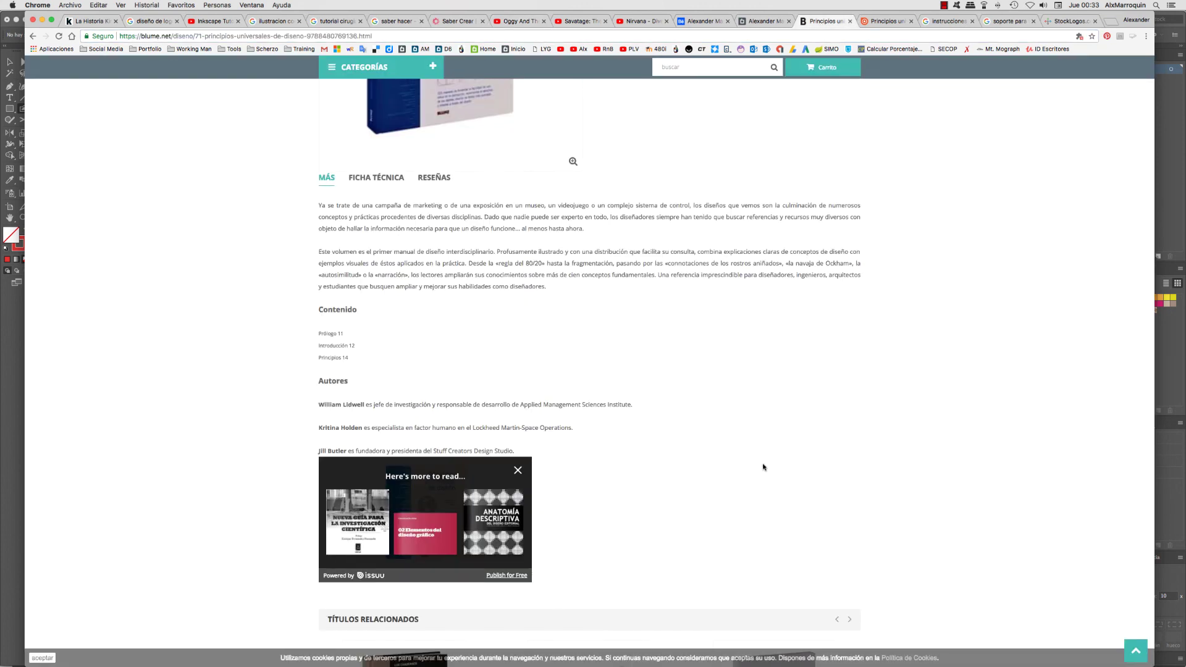
pyautogui.scroll(10, 764, 467)
pyautogui.scroll(-5, 762, 463)
pyautogui.scroll(-1, 761, 463)
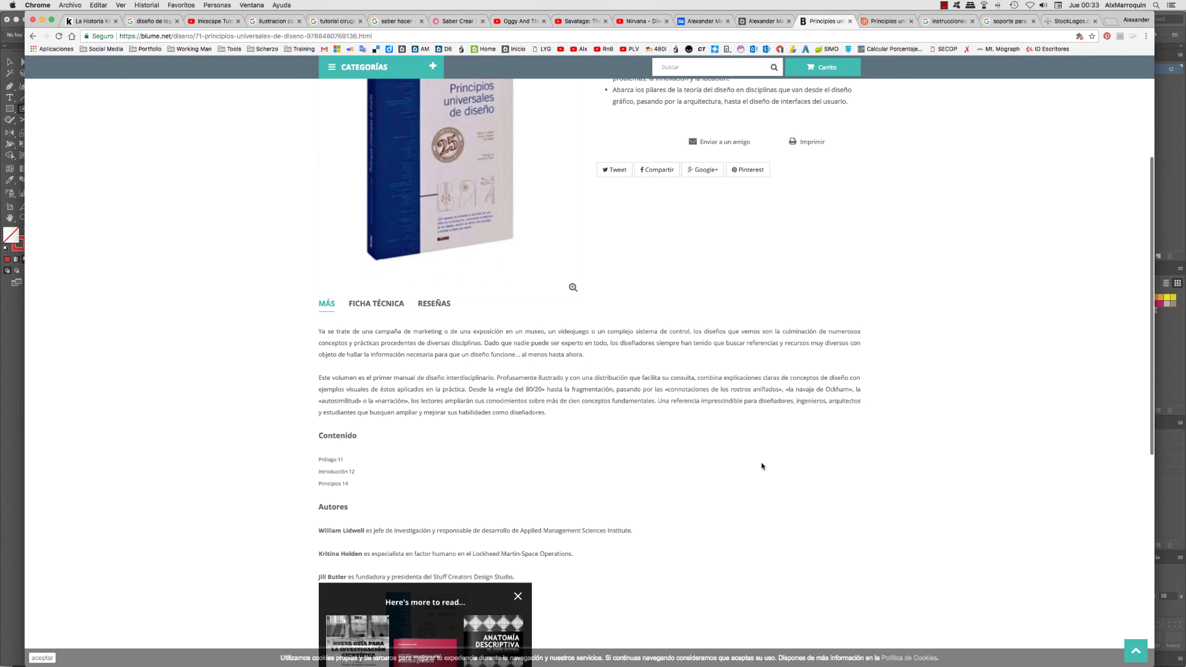
pyautogui.scroll(1, 761, 466)
pyautogui.scroll(-6, 761, 467)
pyautogui.scroll(7, 754, 471)
pyautogui.scroll(-5, 699, 471)
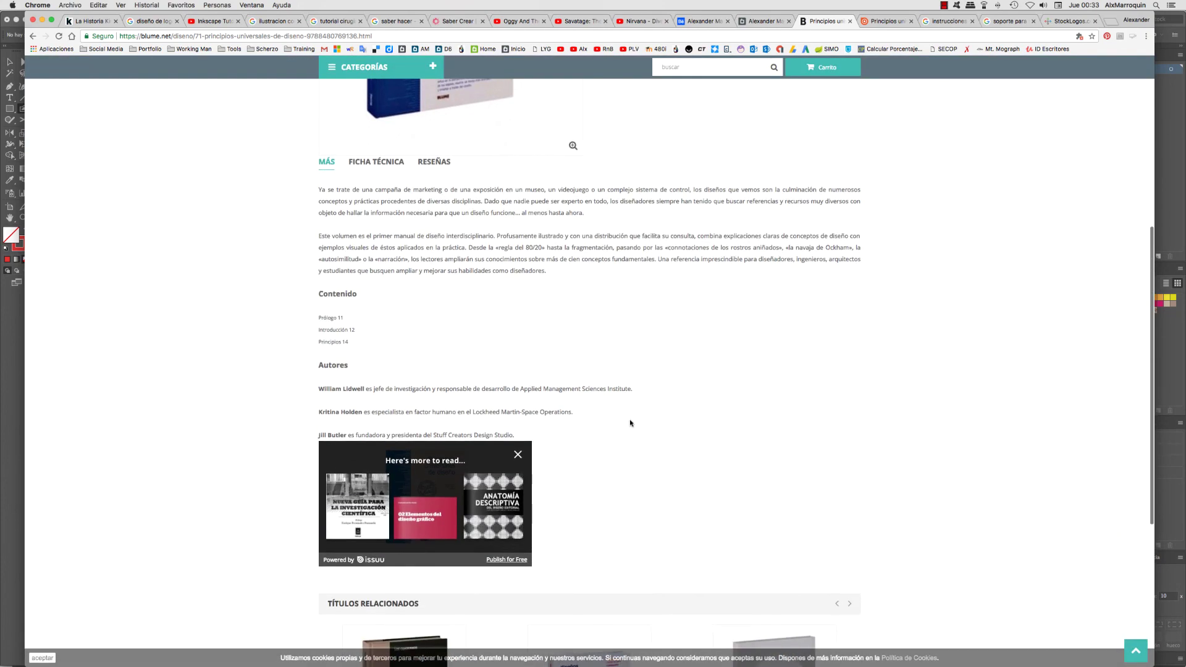
pyautogui.scroll(-2, 709, 417)
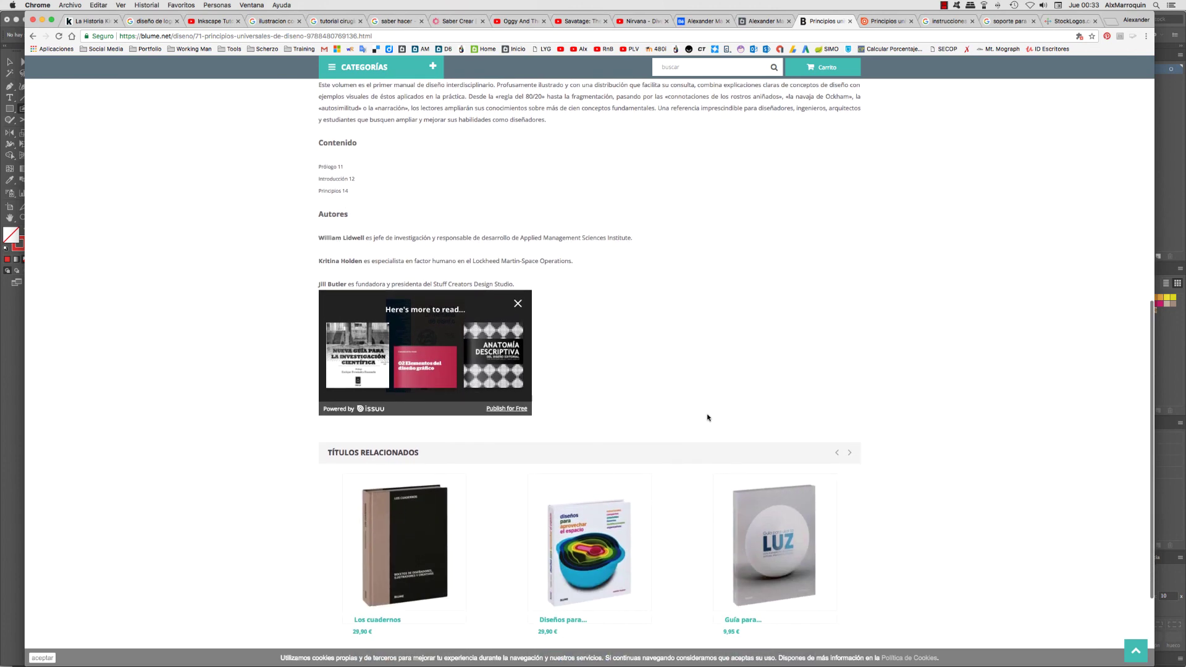
pyautogui.scroll(4, 707, 418)
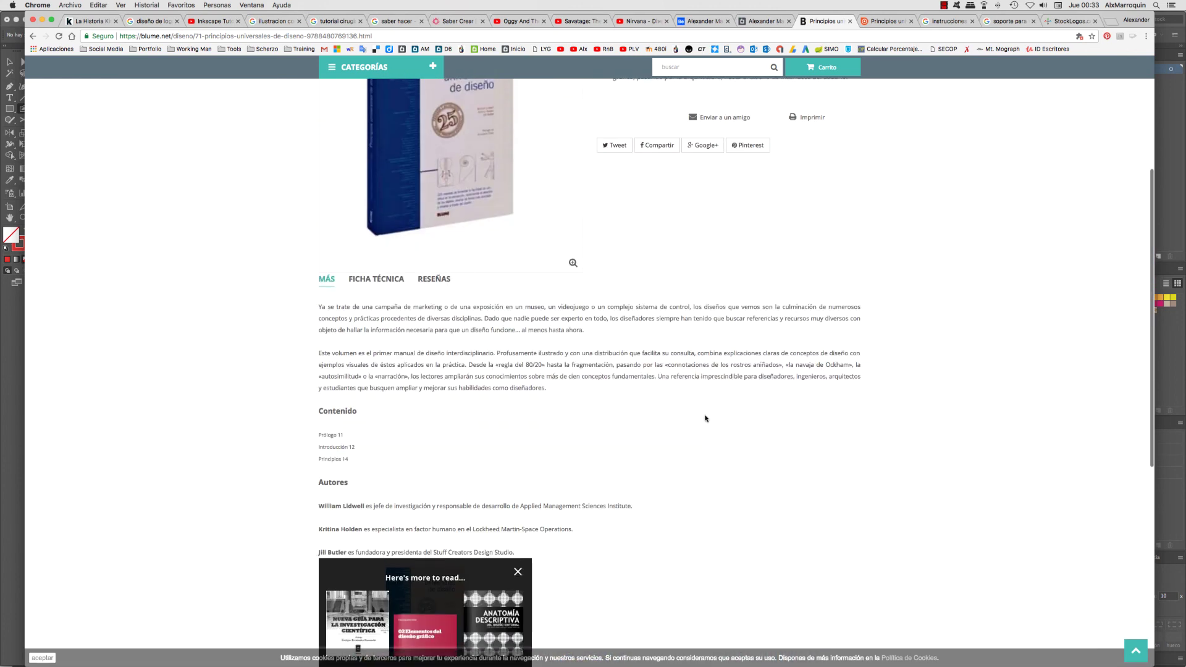
pyautogui.scroll(3, 704, 418)
pyautogui.scroll(-2, 698, 418)
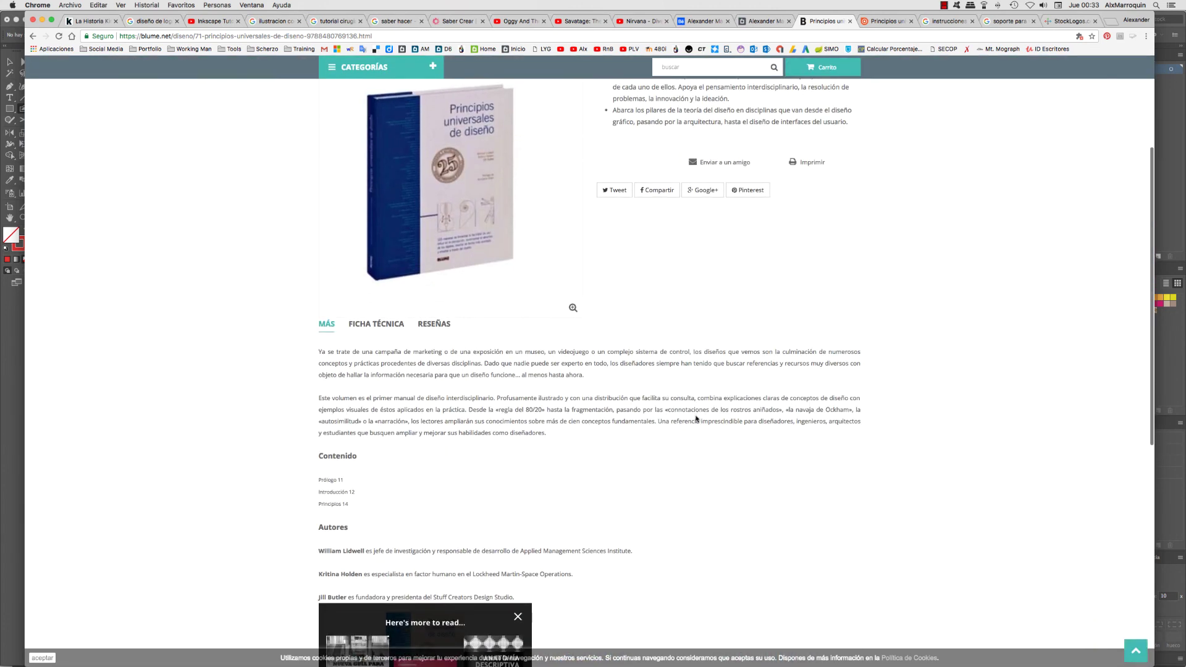
pyautogui.scroll(3, 696, 417)
pyautogui.scroll(-3, 696, 418)
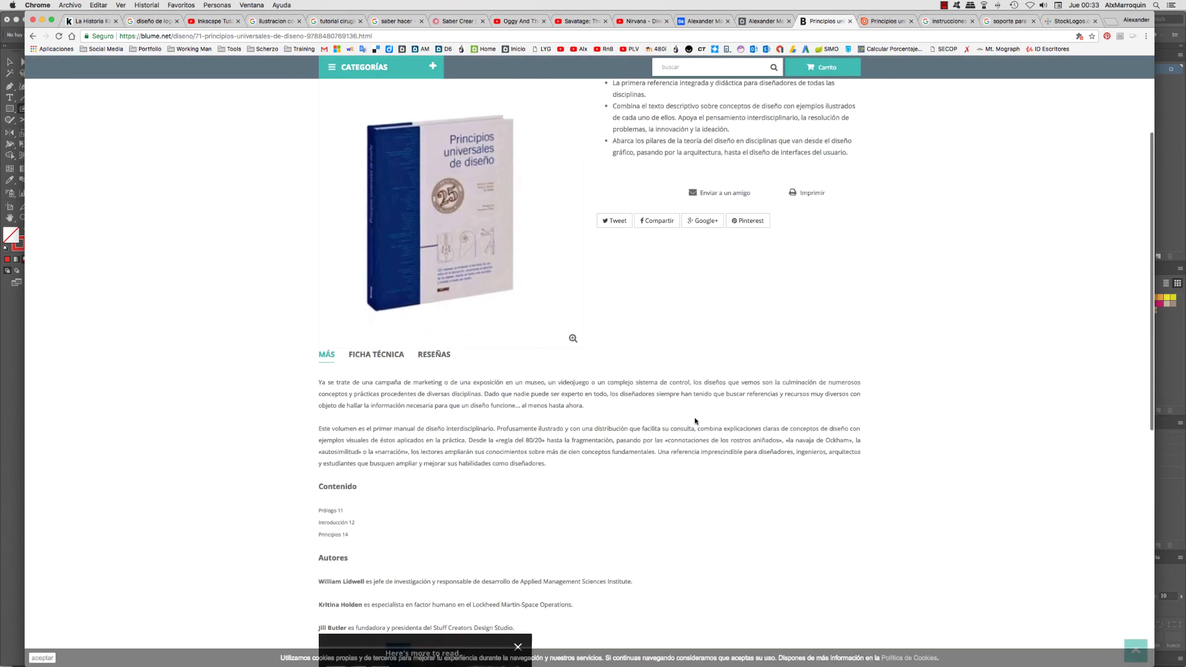
# Page through the Issuu preview's "Color" and "Cinco modos de organizar la información" spreads up to the back cover
pyautogui.click(883, 21)
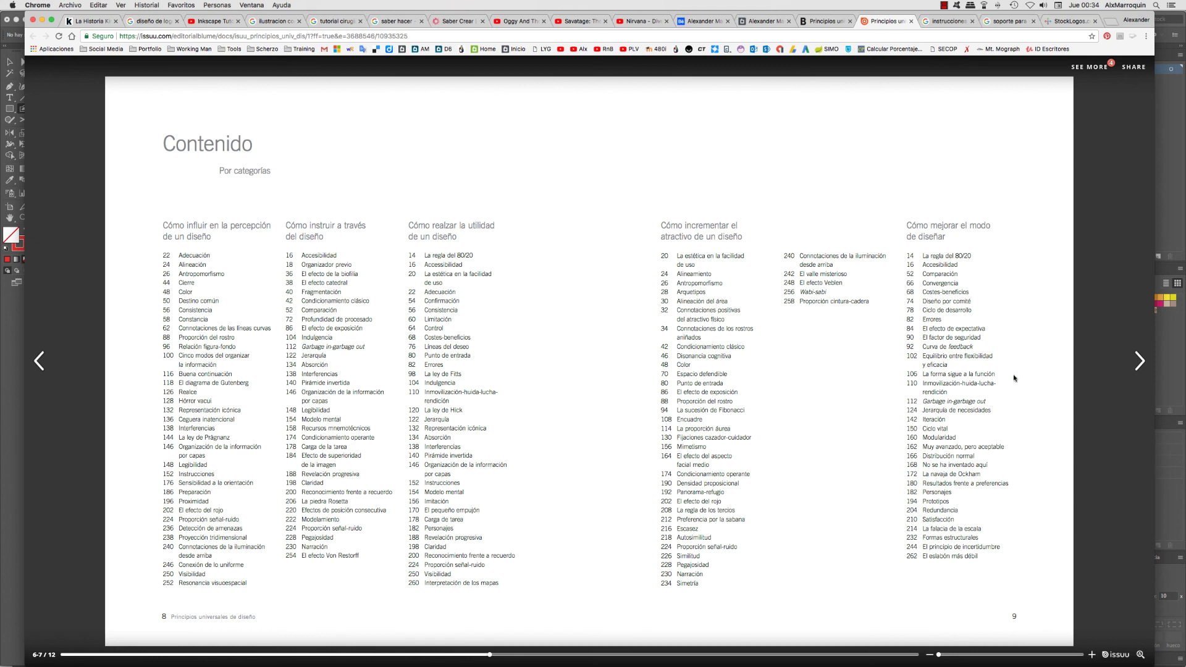
pyautogui.click(1136, 363)
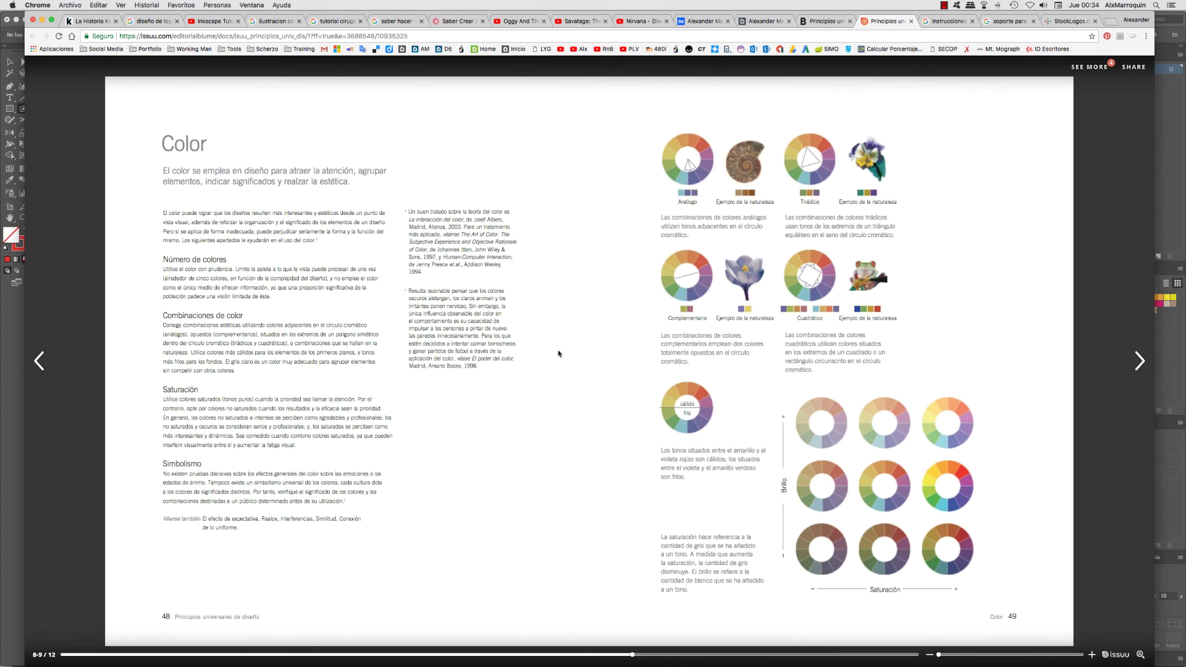
pyautogui.click(1138, 361)
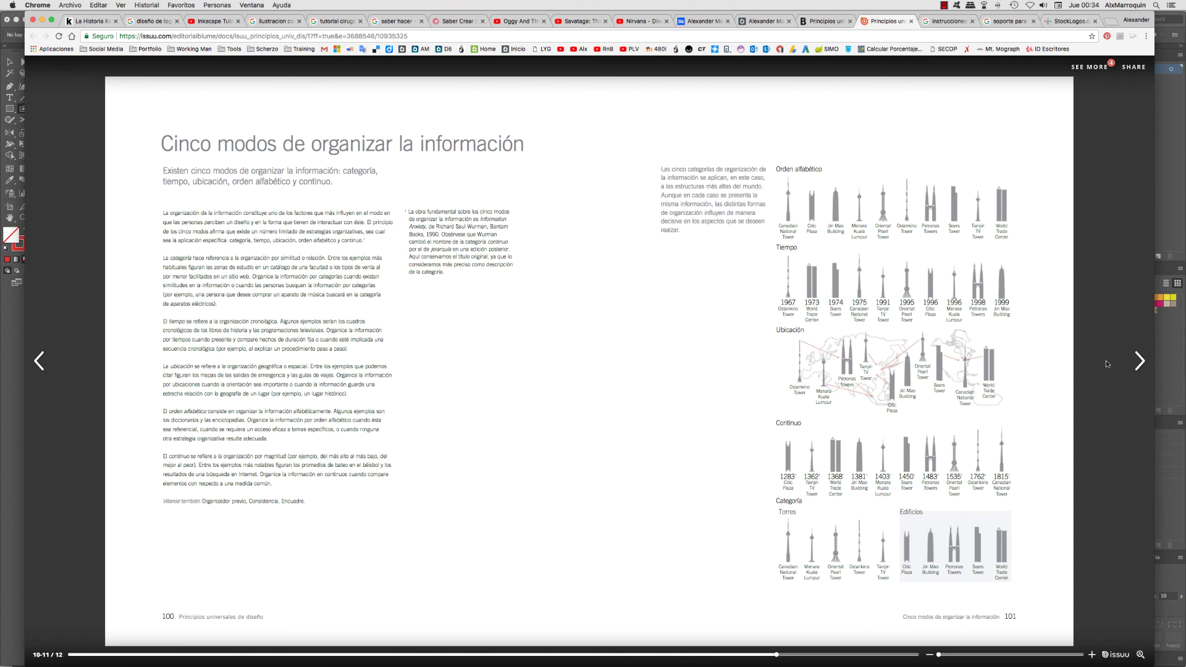
pyautogui.click(49, 373)
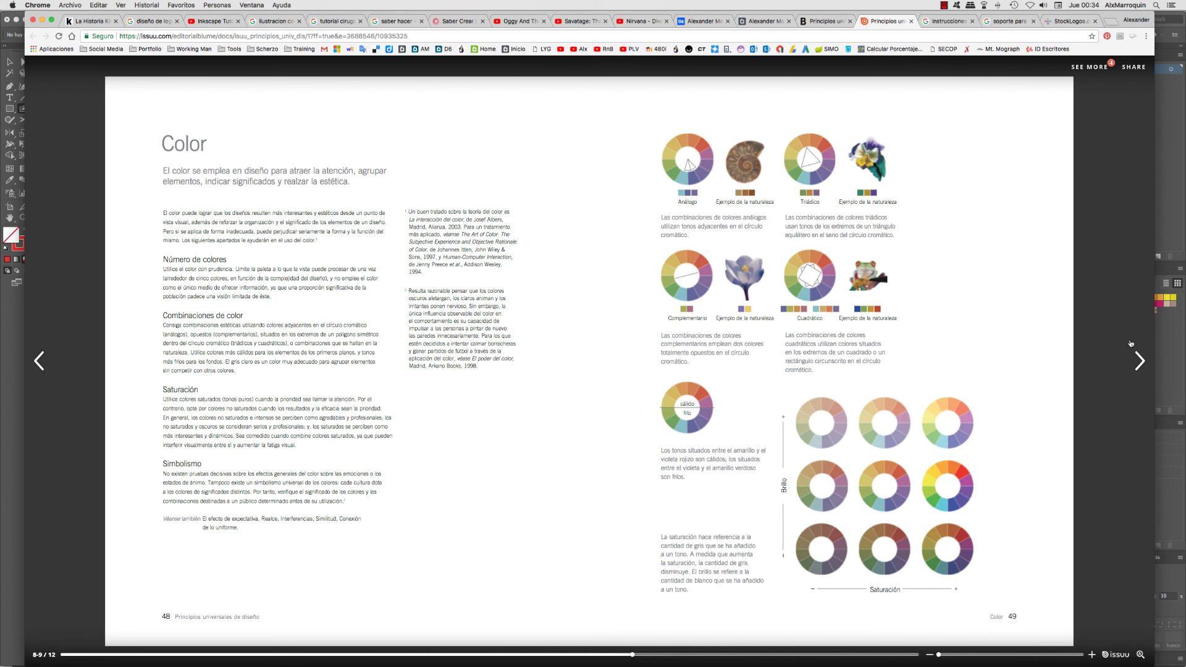
pyautogui.click(1139, 361)
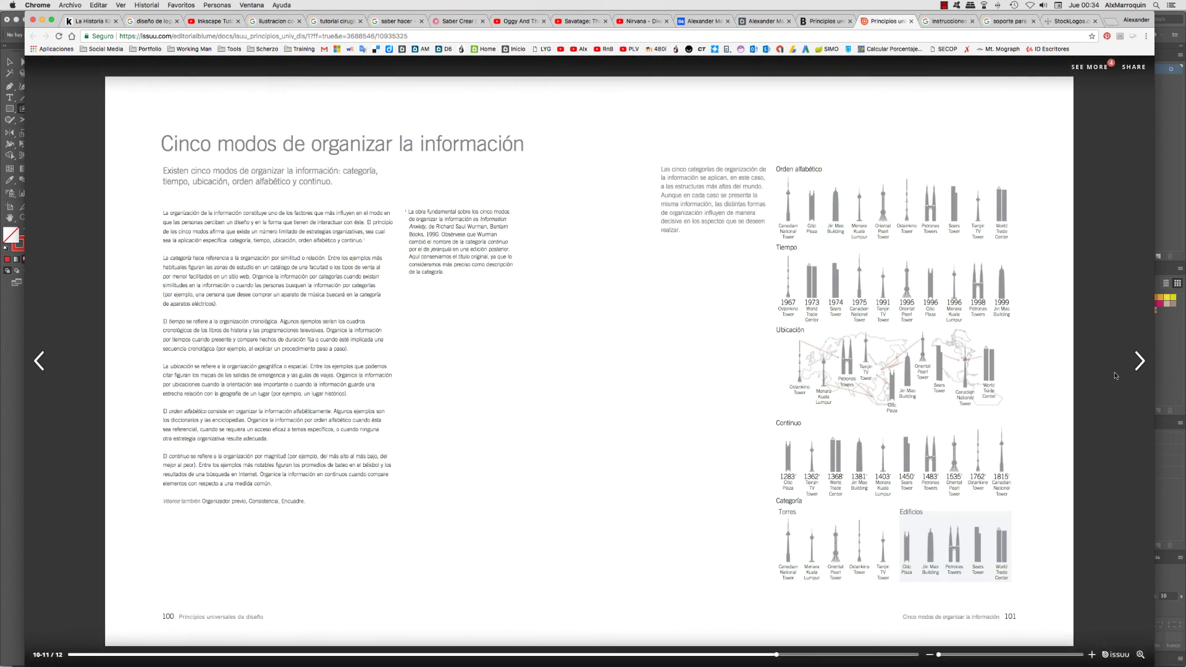
pyautogui.click(1135, 373)
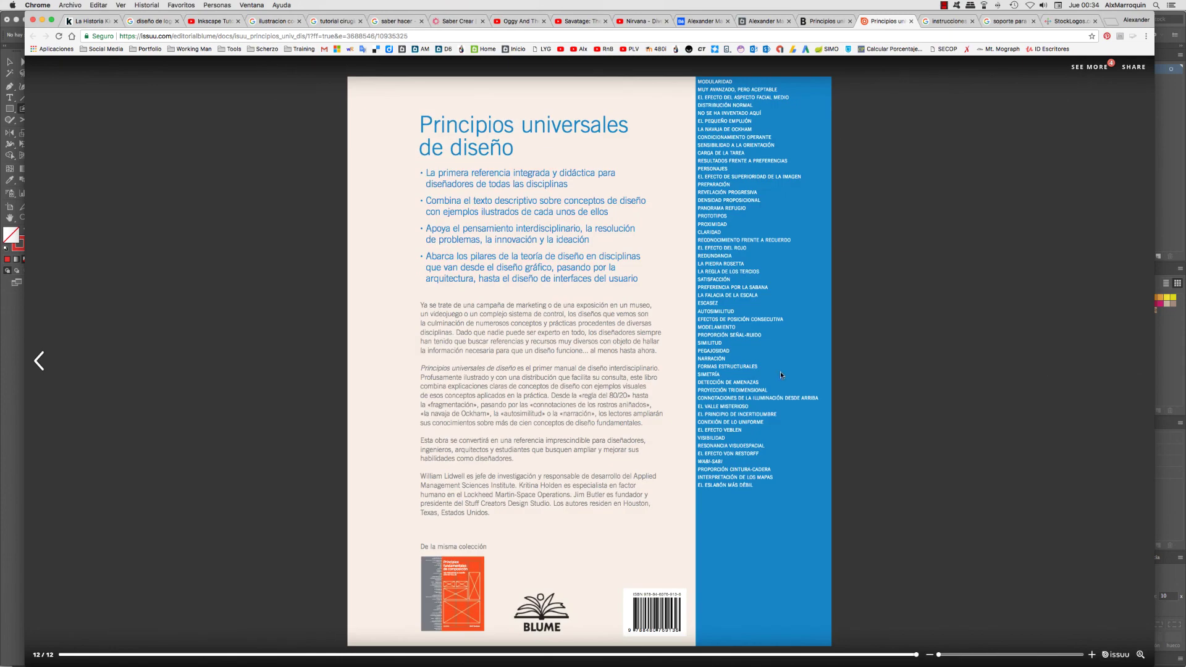
# Page back from the back cover to the contents by category, and forward again to the "Color" spread
pyautogui.click(41, 360)
pyautogui.click(42, 368)
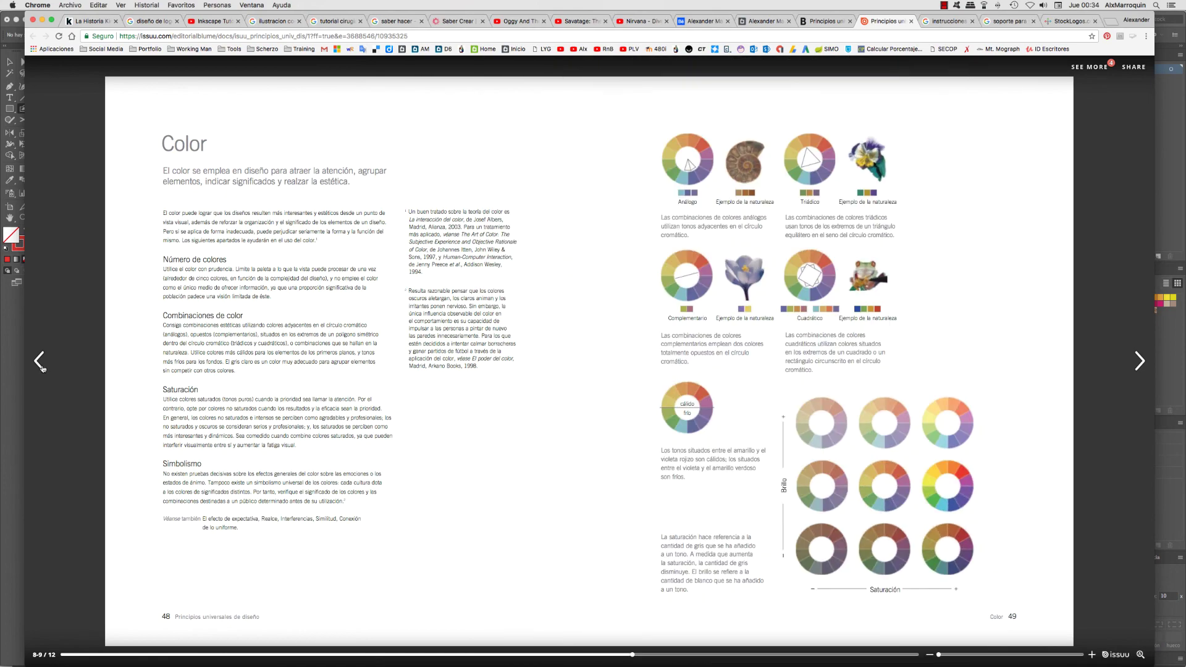
pyautogui.click(42, 369)
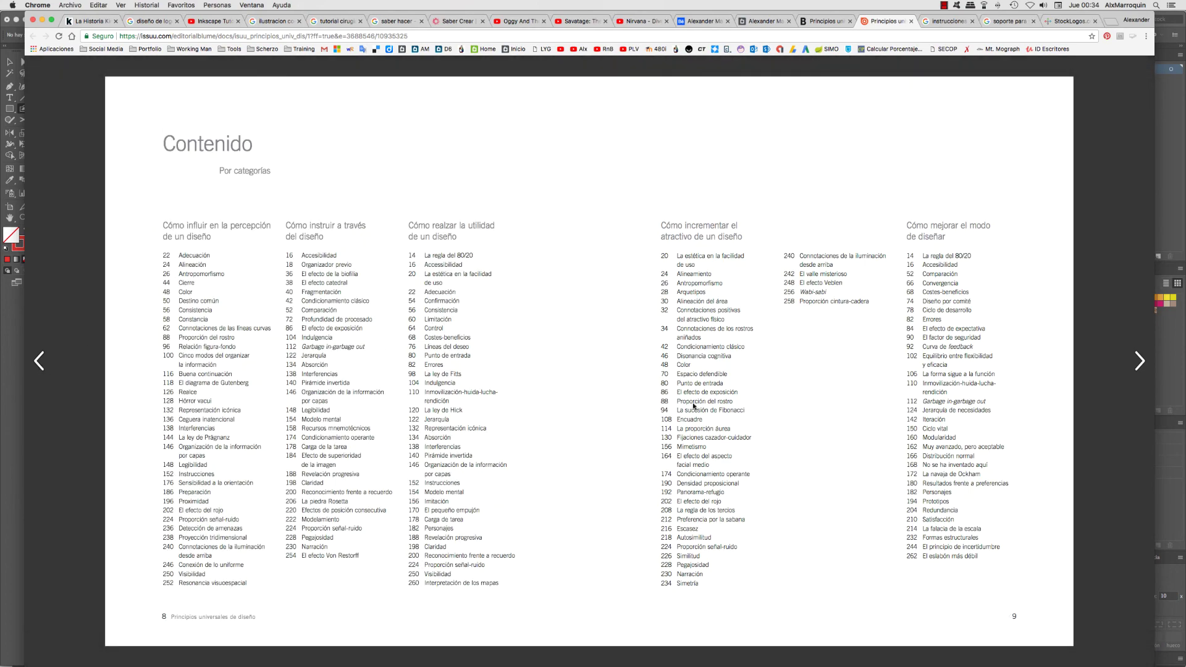
pyautogui.click(1138, 364)
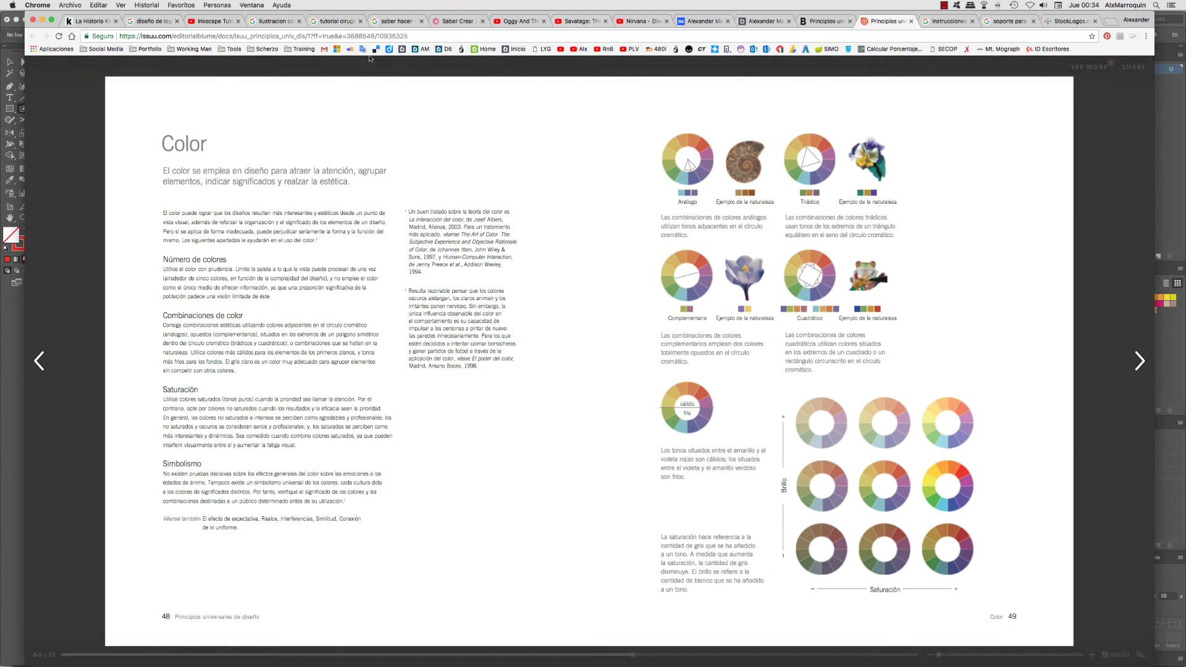
# Return to the Inkscape golden ratio video and open the suggested video "Adobe Illustrator Tutorial | Deer Logo Design with Golden Ratio"
pyautogui.click(213, 21)
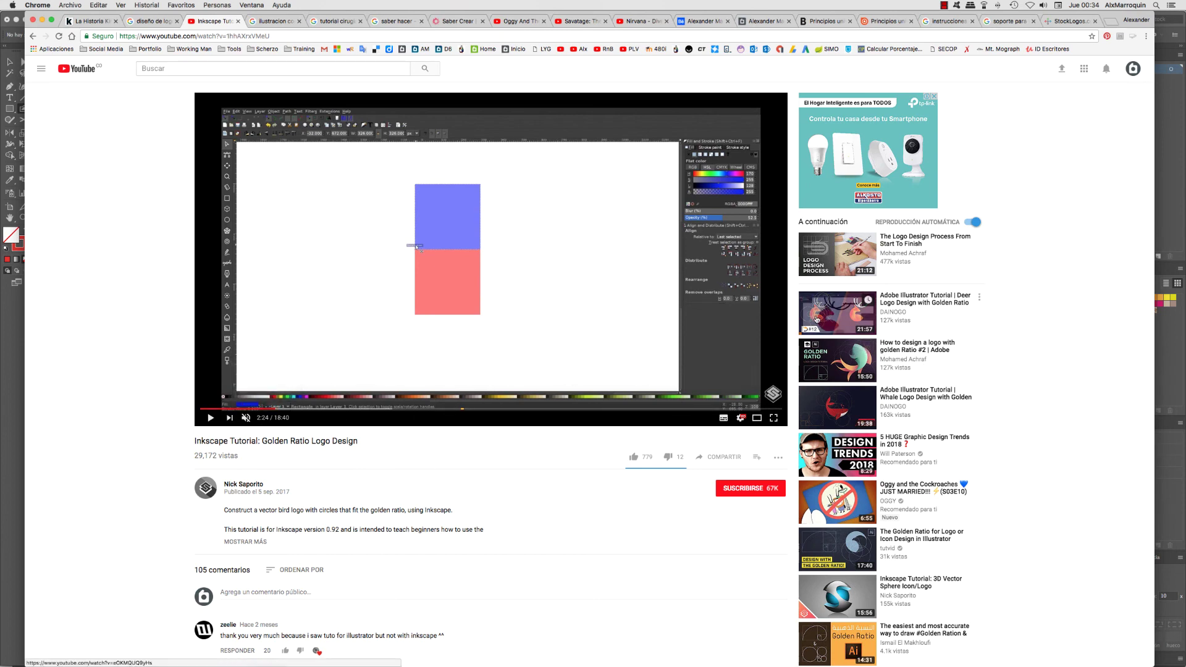
pyautogui.click(902, 312)
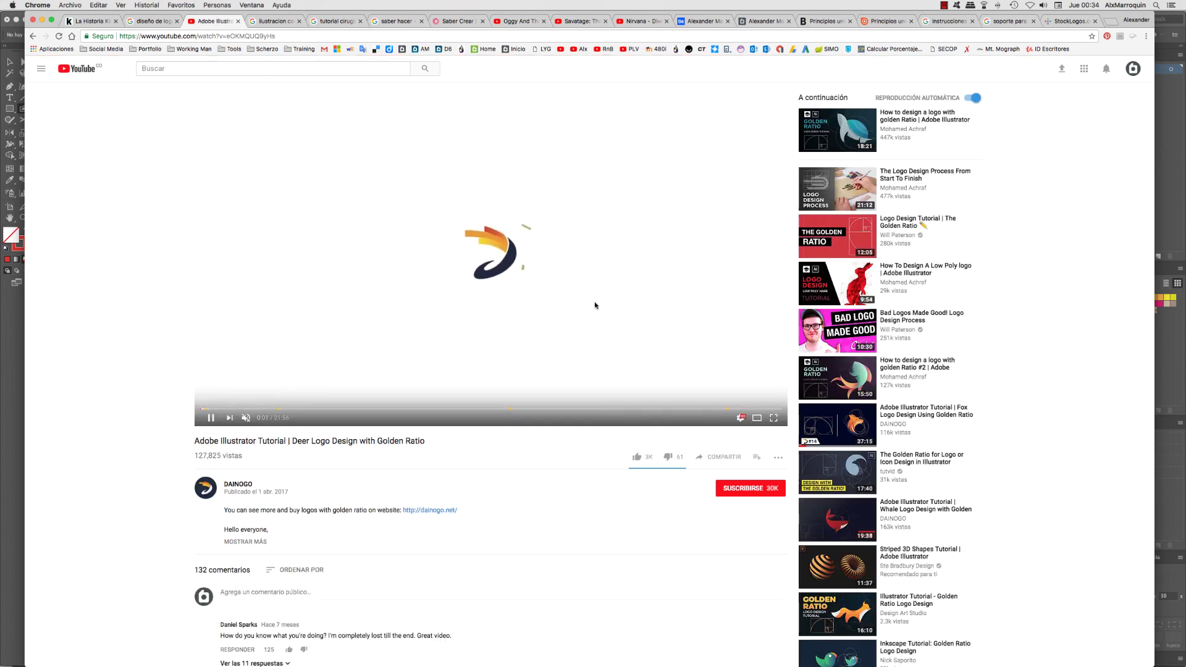
# Skip ahead in the deer logo tutorial, and switch past the Behance profile to the "tutorial cirugia" search results
pyautogui.click(257, 409)
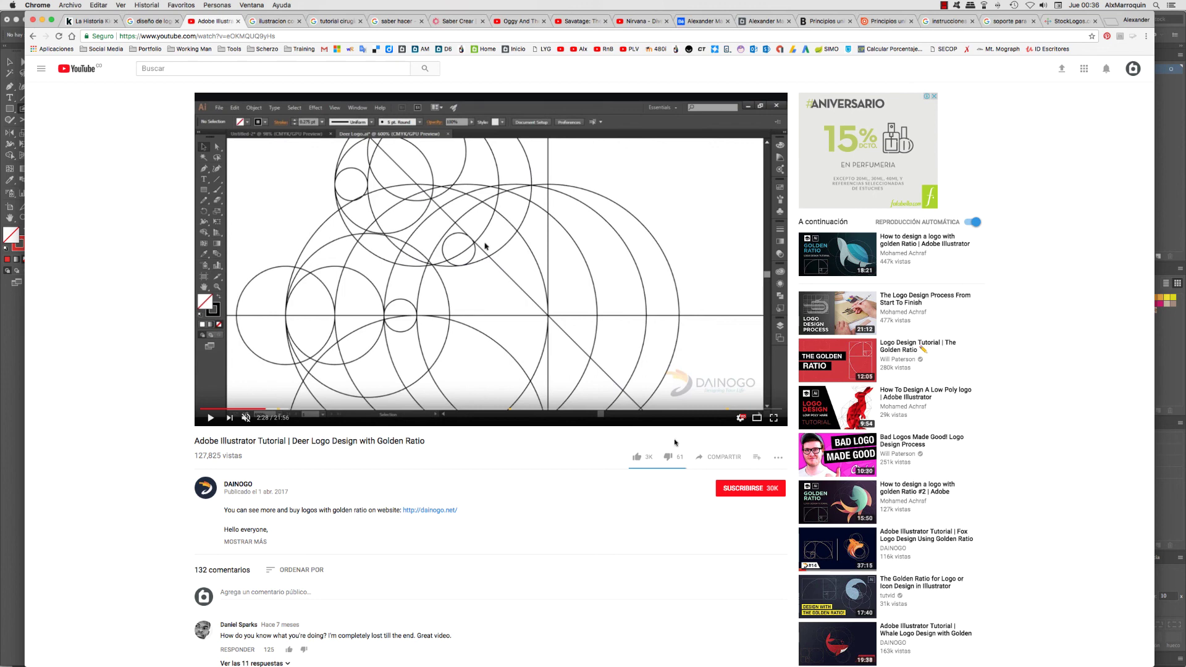
pyautogui.click(711, 23)
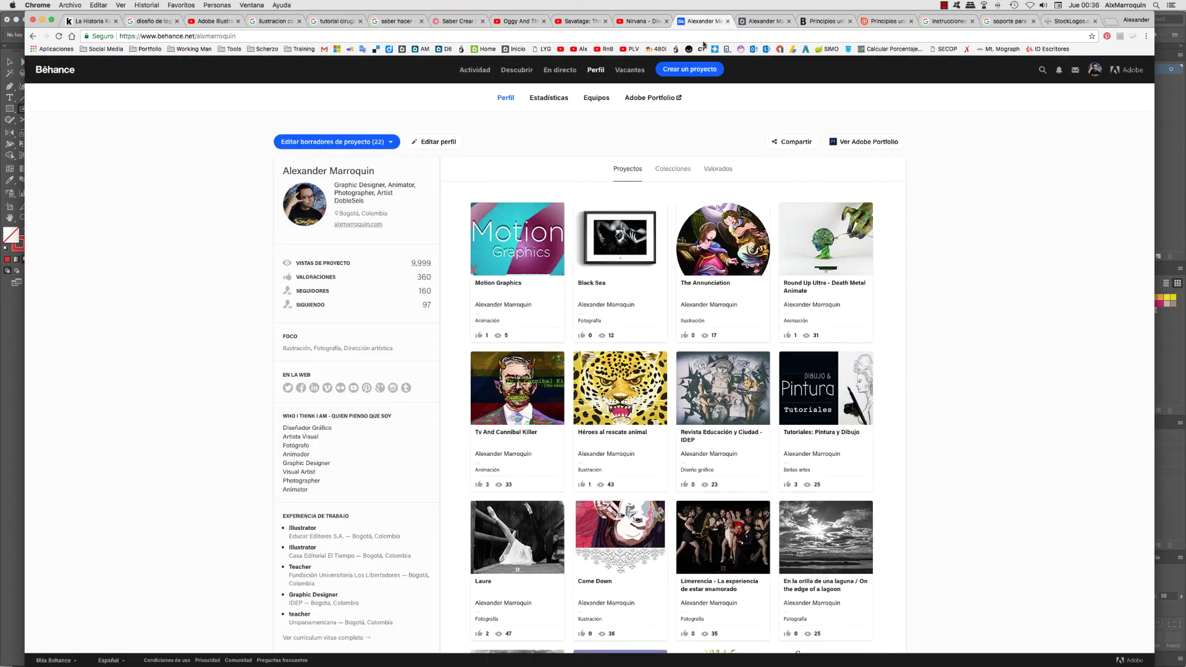
pyautogui.moveTo(1116, 655)
pyautogui.click(312, 21)
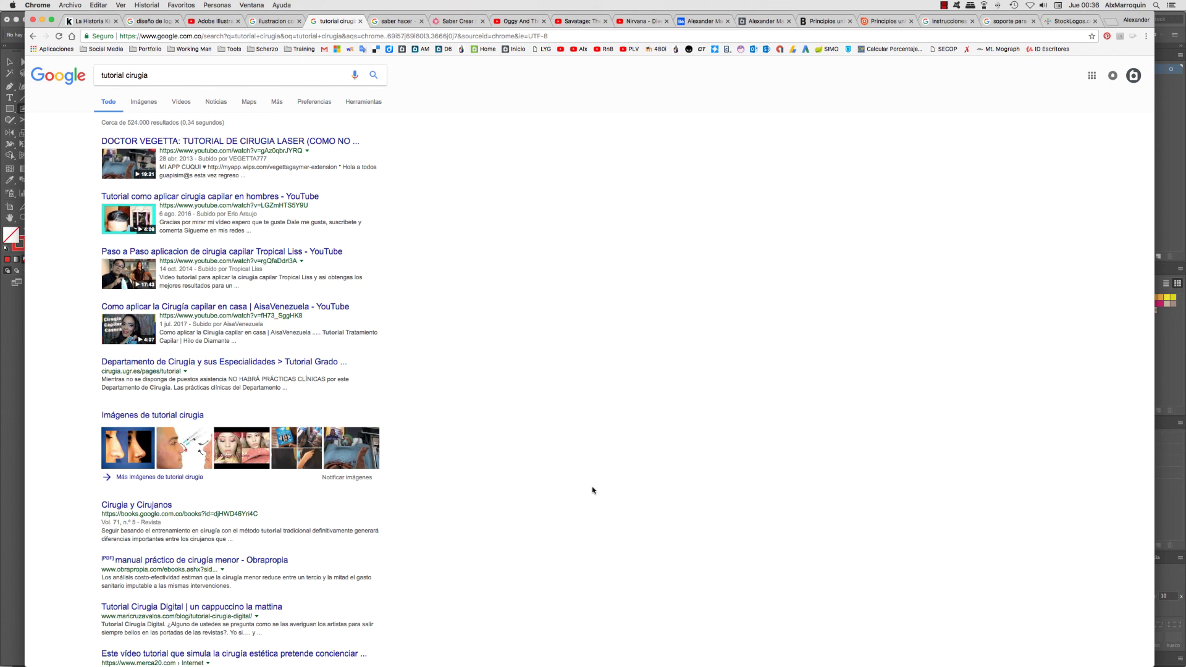
# Compare the Savatage "The Dungeons Are Calling" and "Nirvana - Dive" video pages, ending on the Nirvana one
pyautogui.click(568, 23)
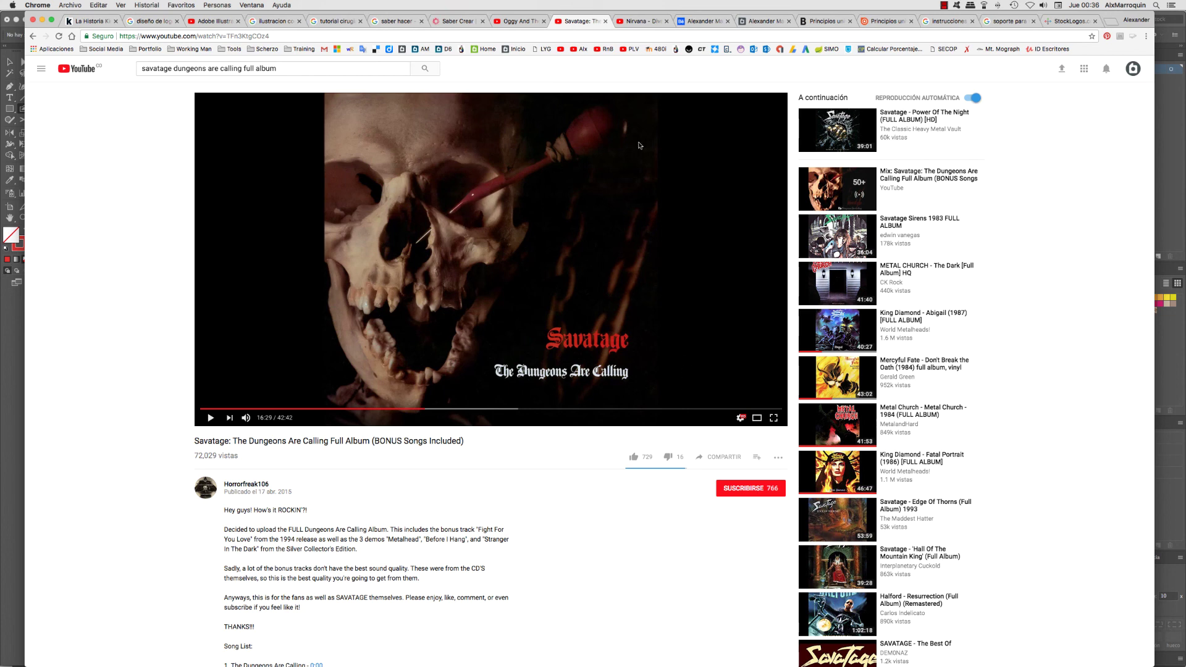
pyautogui.click(646, 22)
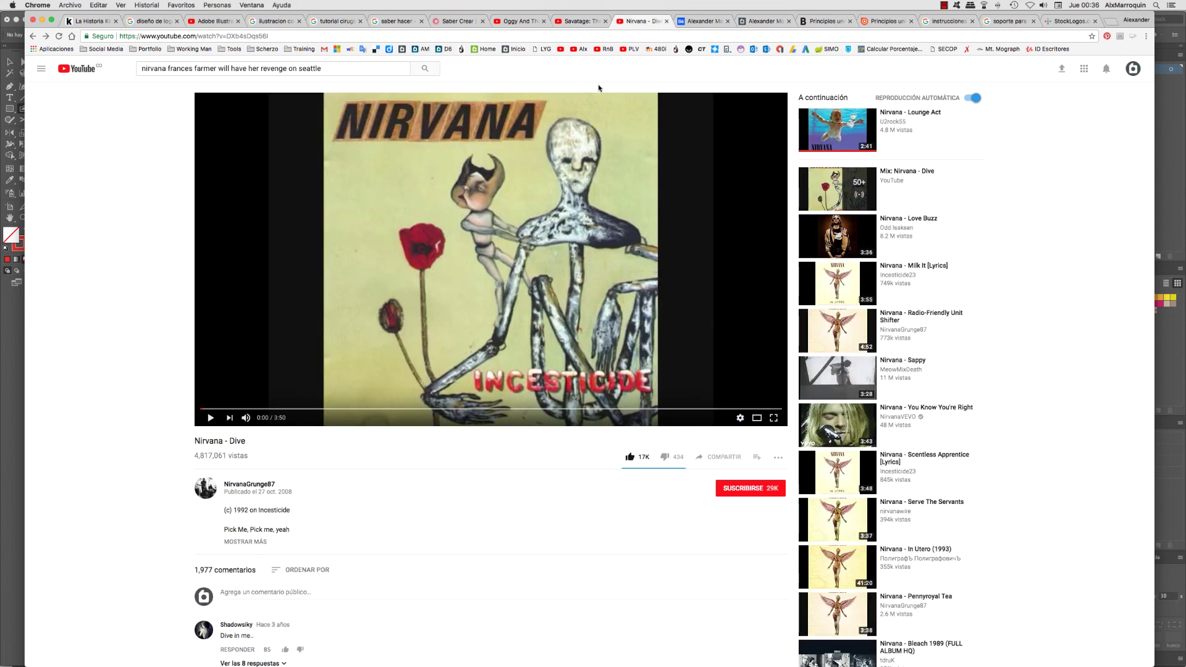
pyautogui.click(584, 22)
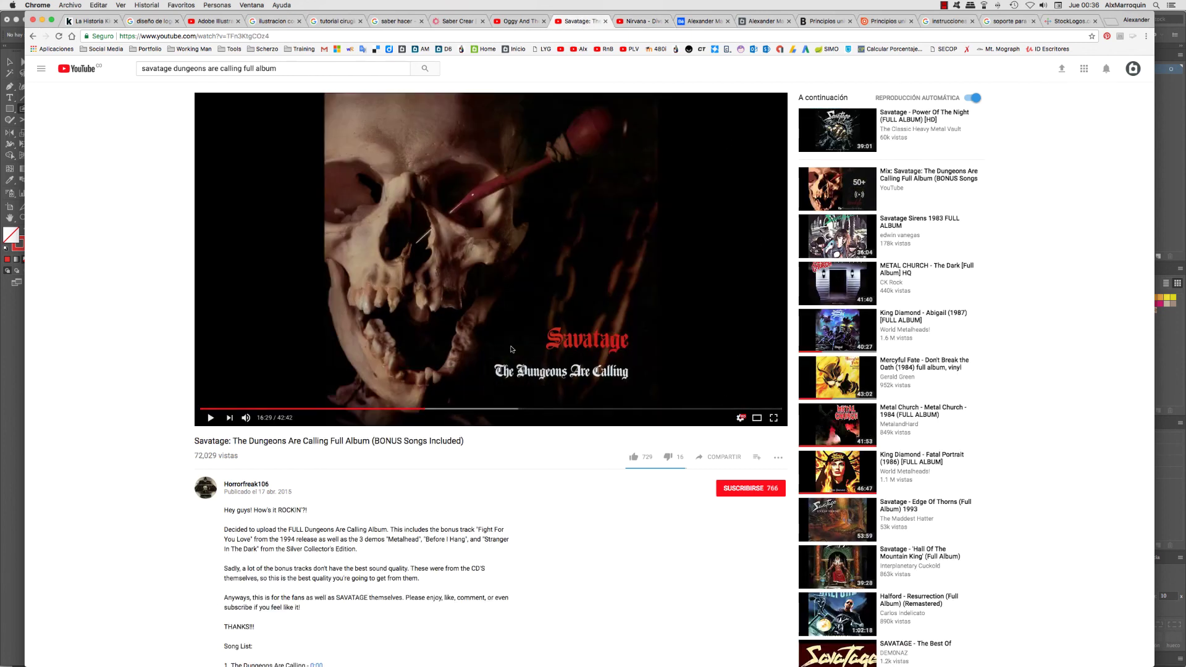
pyautogui.click(632, 23)
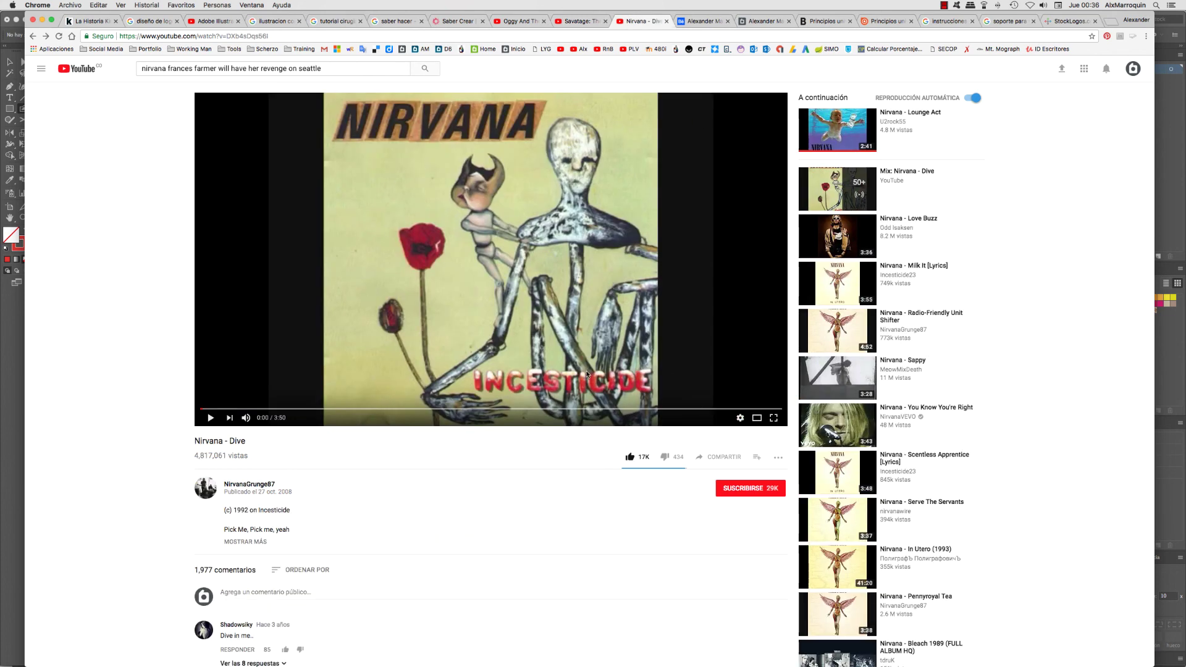
# Show the project grid of the Behance profile and the gallery of the personal portfolio site, and return to Behance
pyautogui.click(694, 22)
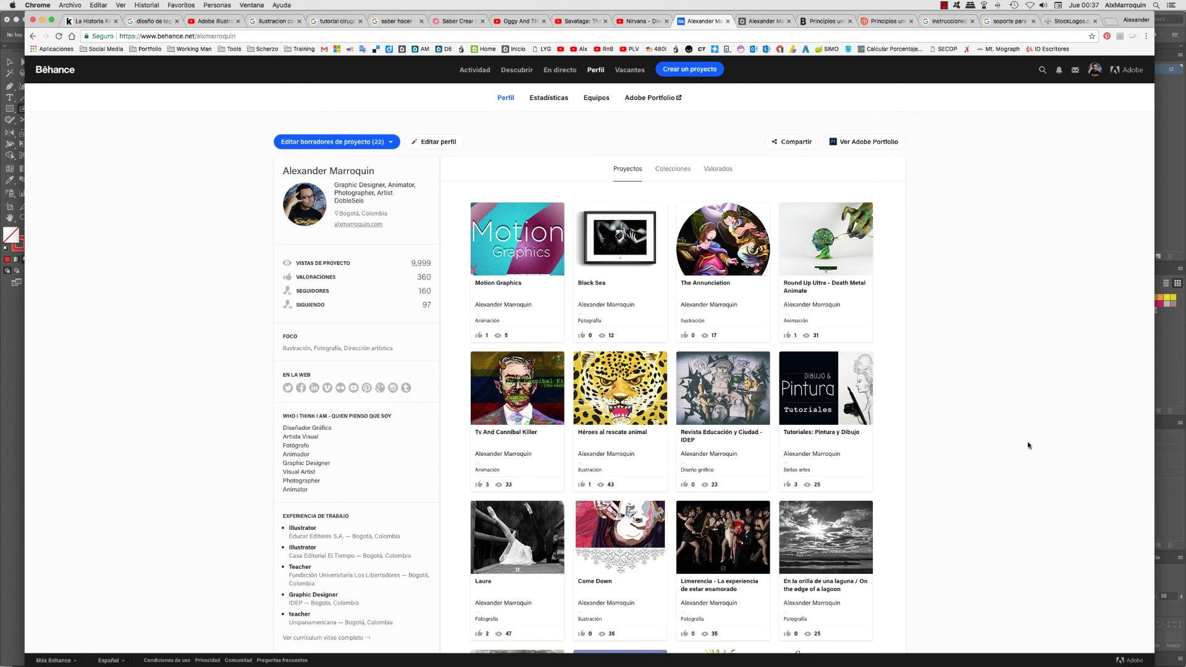
pyautogui.click(760, 23)
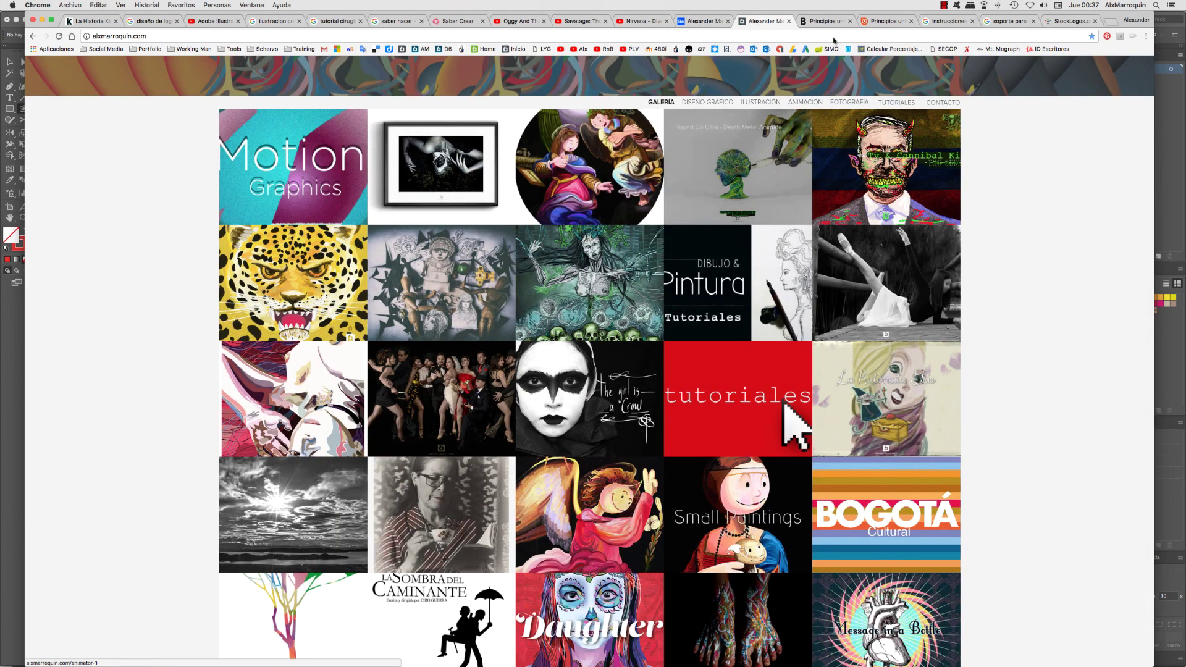
pyautogui.click(704, 21)
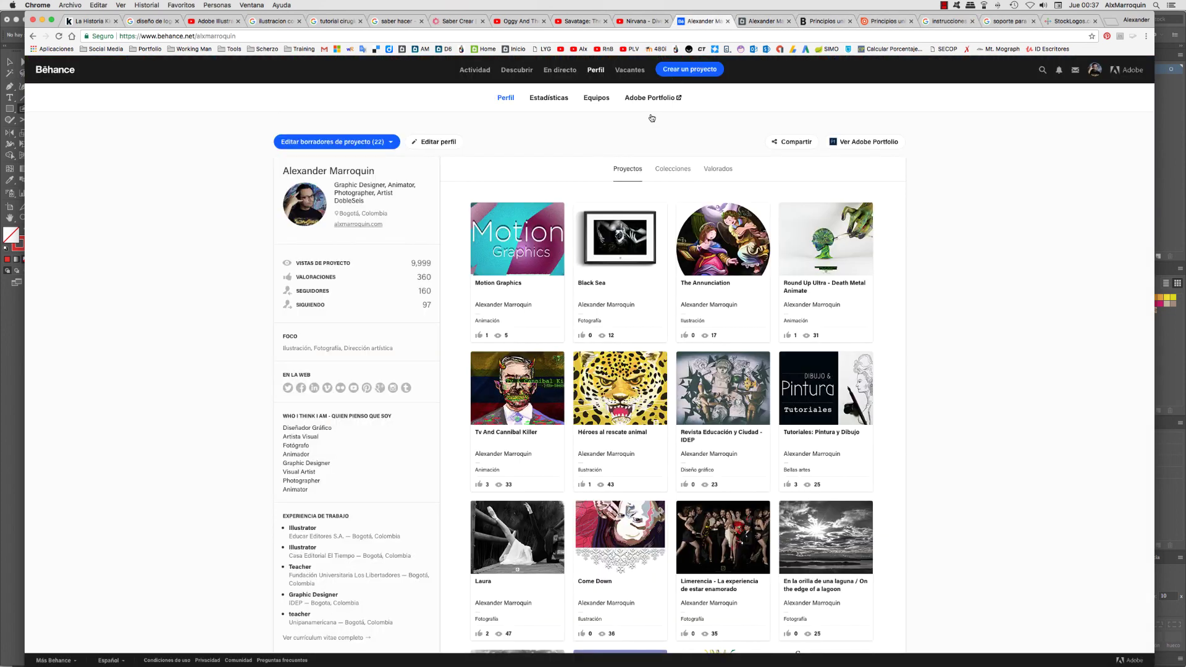
# Find the project "The Clown´s Vision - Videoclip" on the Behance profile and open it
pyautogui.scroll(-7, 645, 306)
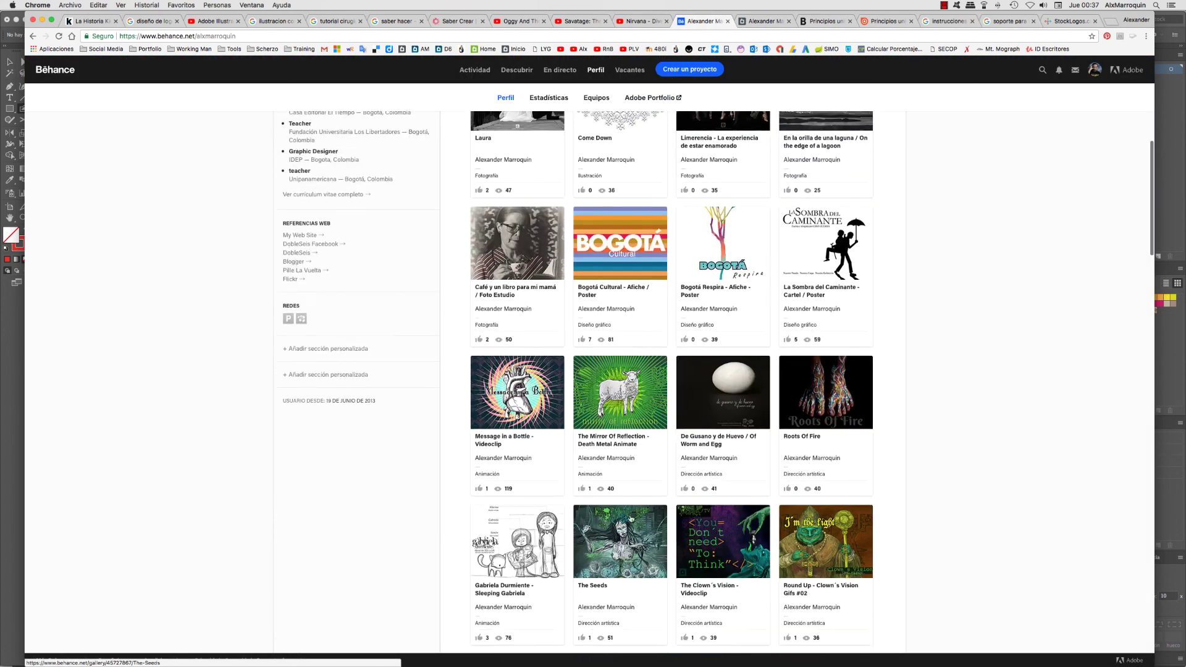
pyautogui.scroll(-2, 772, 550)
pyautogui.scroll(-2, 772, 552)
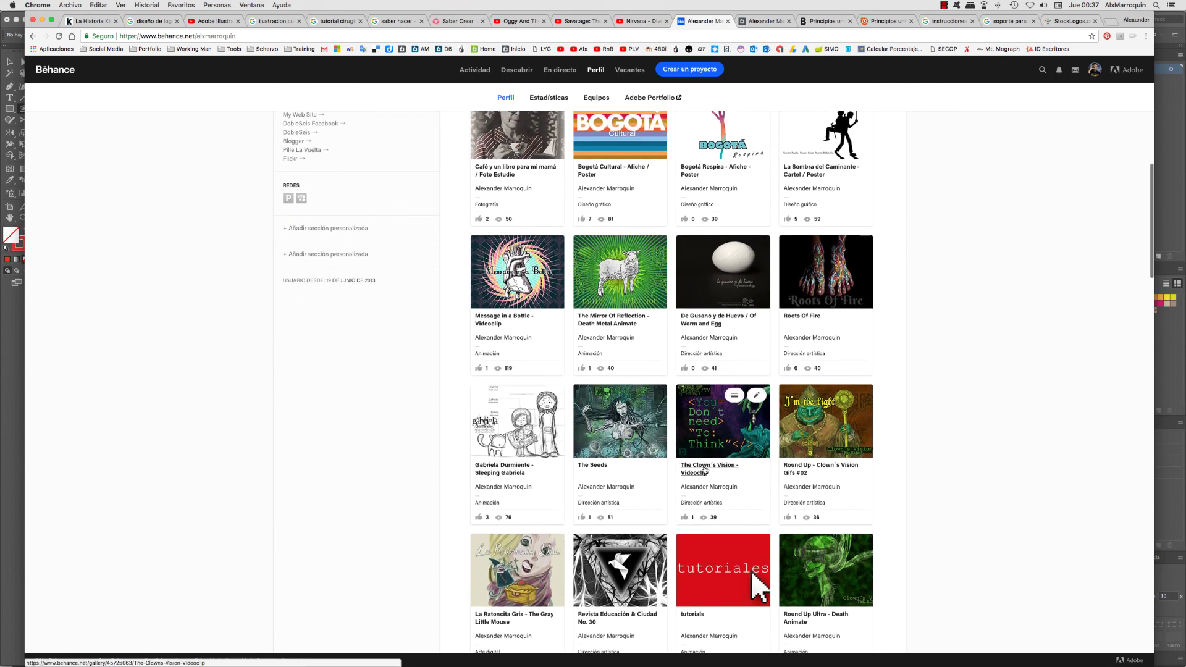
pyautogui.click(704, 469)
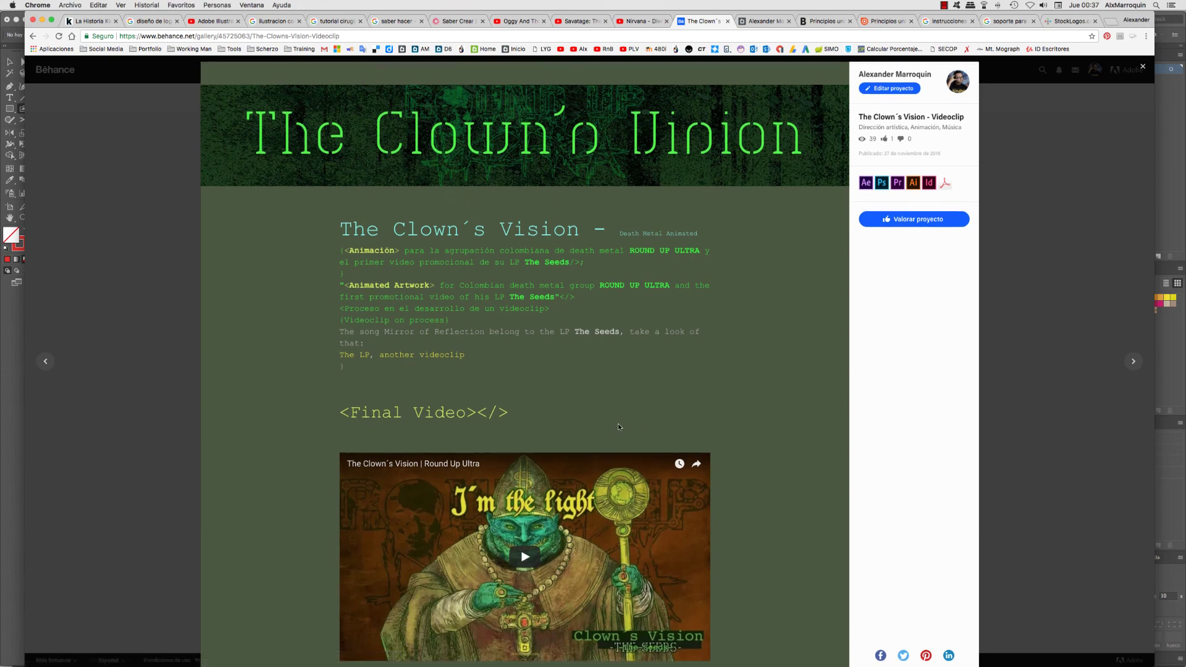
# Examine the project's introductory text, its final video and the start of the videoclip's presentation
pyautogui.scroll(-5, 618, 424)
pyautogui.scroll(-2, 619, 436)
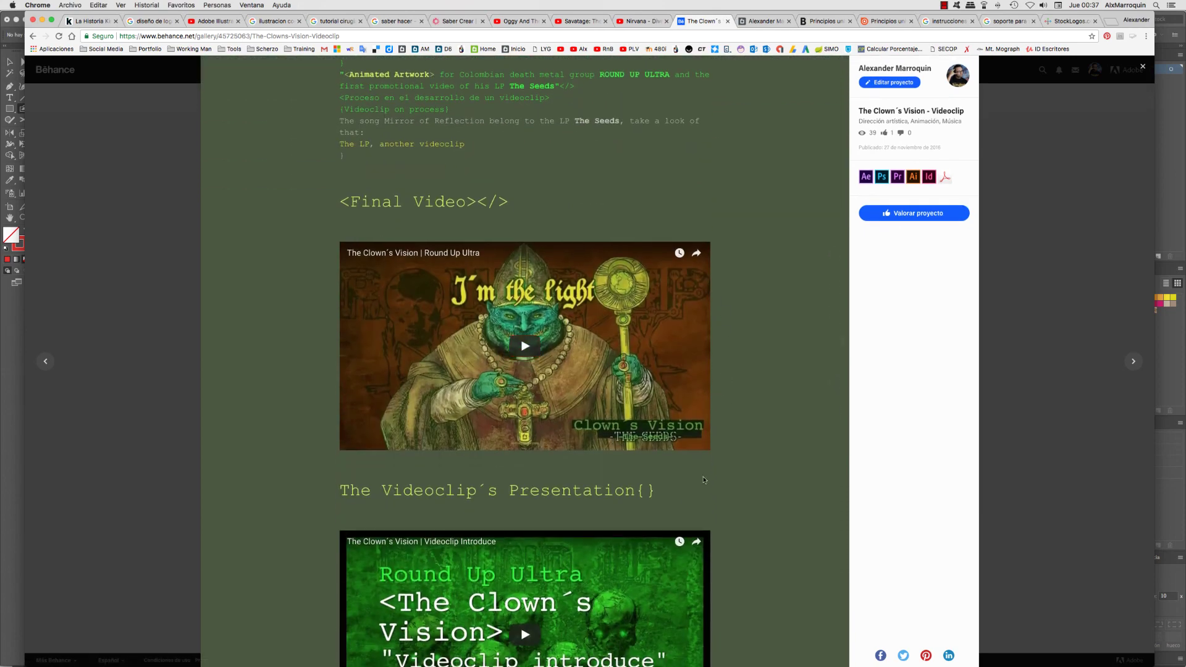
pyautogui.scroll(7, 634, 495)
pyautogui.scroll(-5, 832, 321)
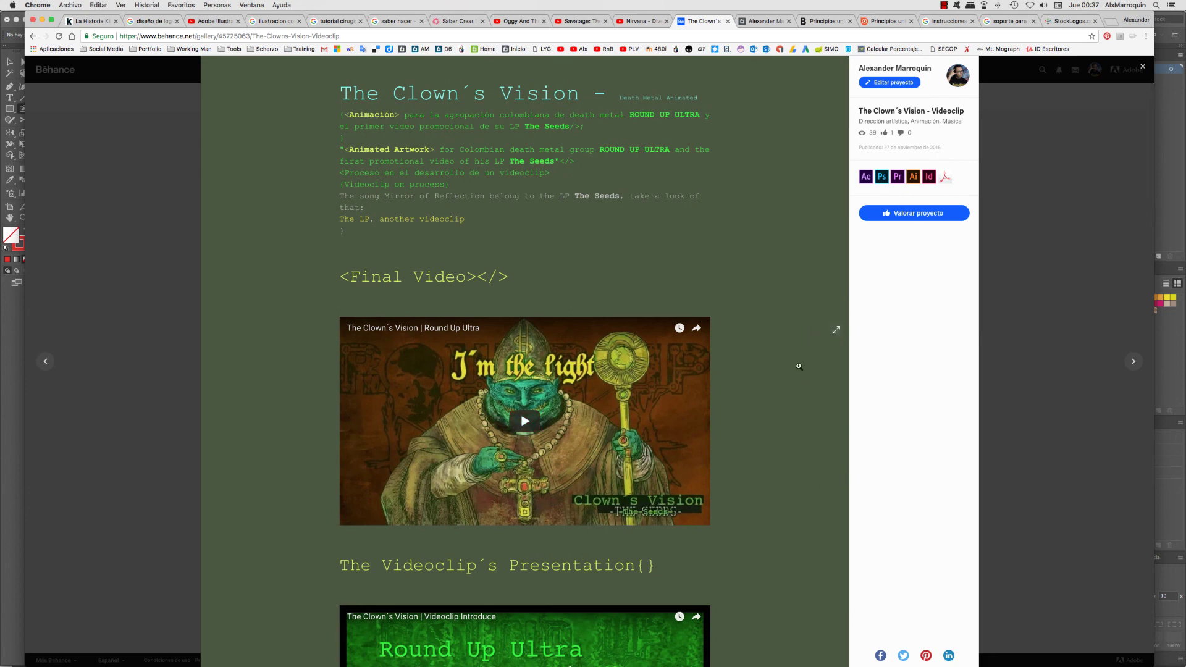
pyautogui.scroll(-2, 745, 405)
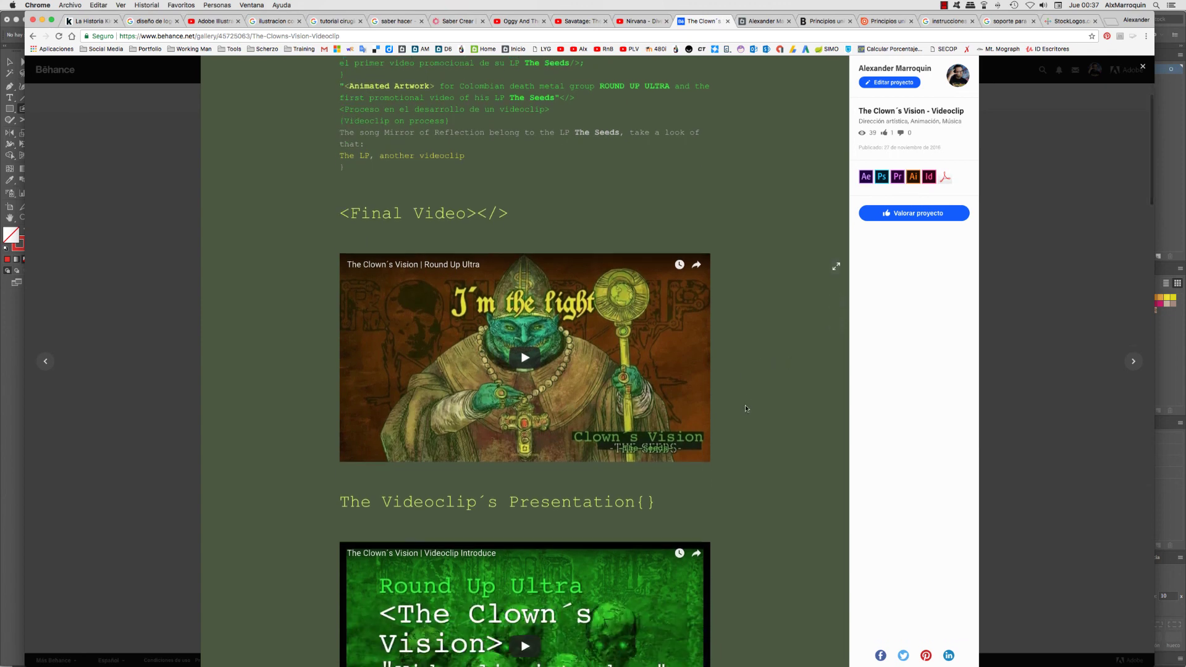
pyautogui.scroll(5, 742, 407)
pyautogui.scroll(-5, 638, 411)
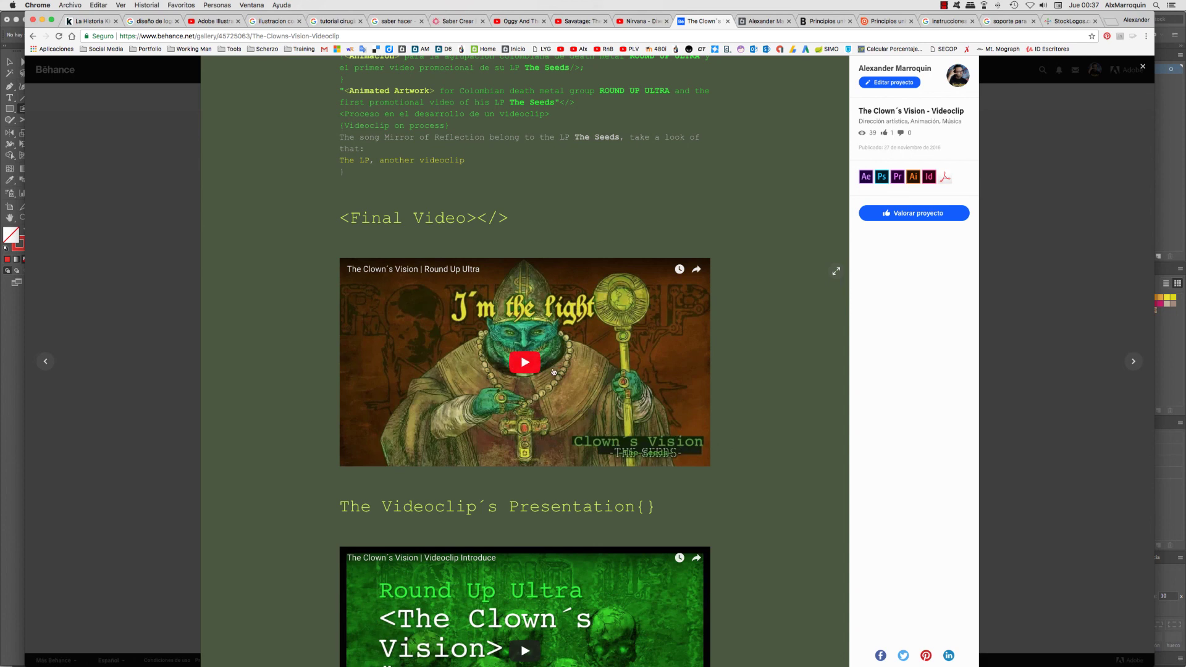
# Look through the project's presentation, storyboard, "Death Metal" gifs and images sections, and go back to the title banner
pyautogui.scroll(-10, 709, 450)
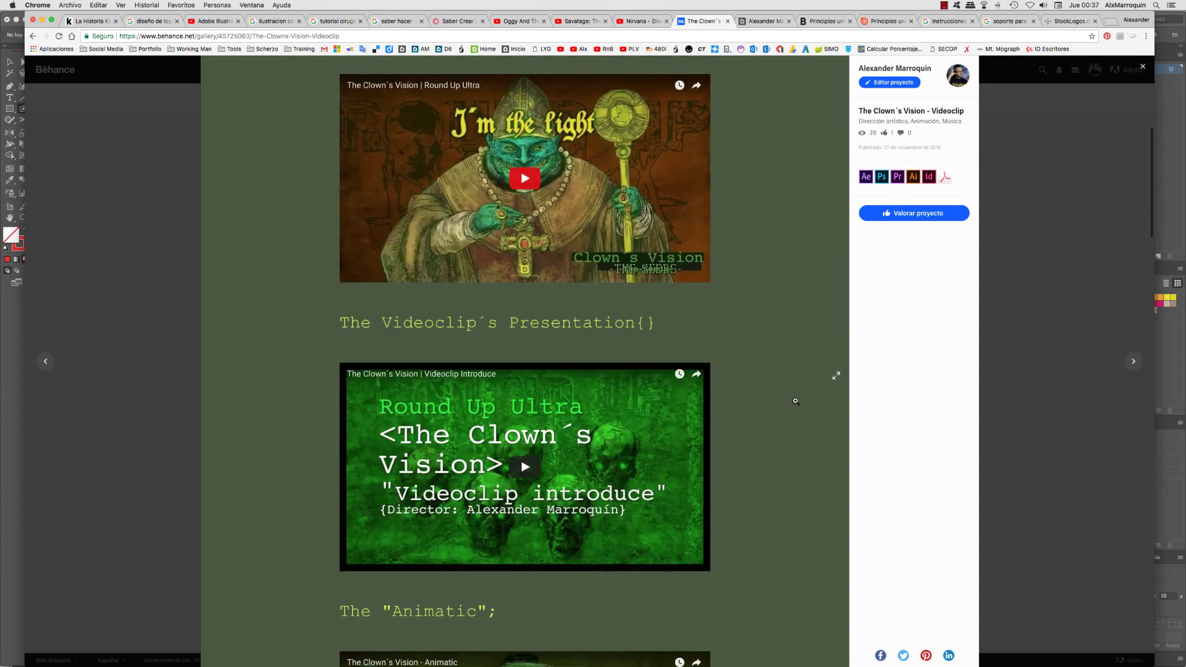
pyautogui.scroll(-10, 777, 429)
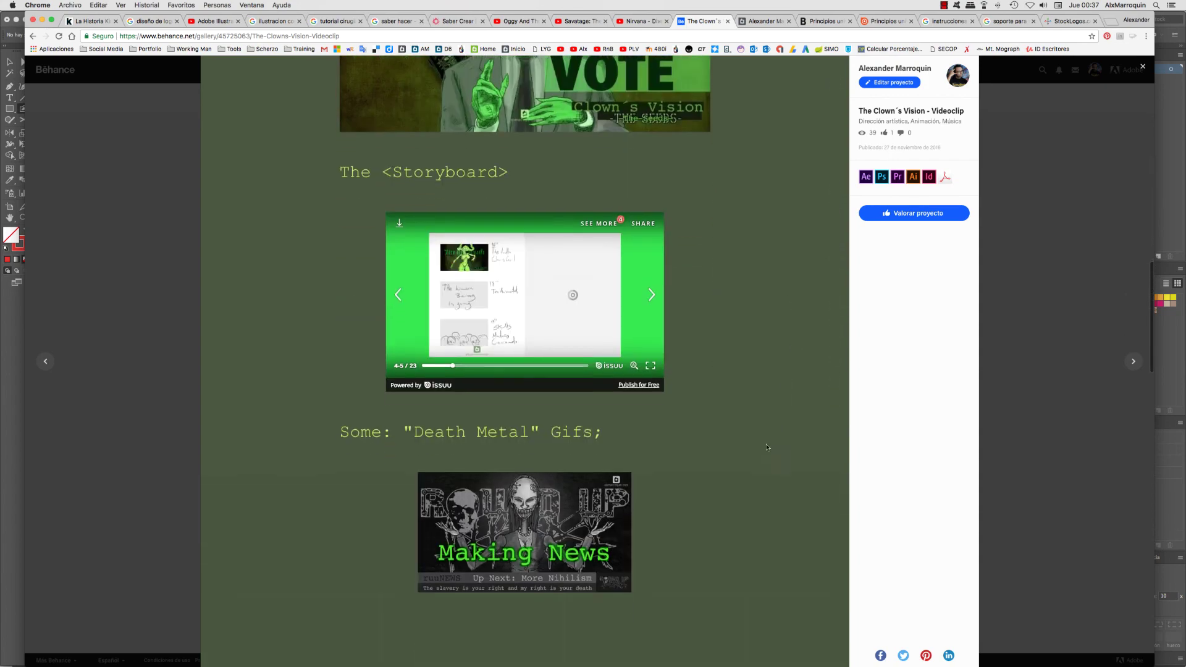
pyautogui.scroll(-6, 794, 437)
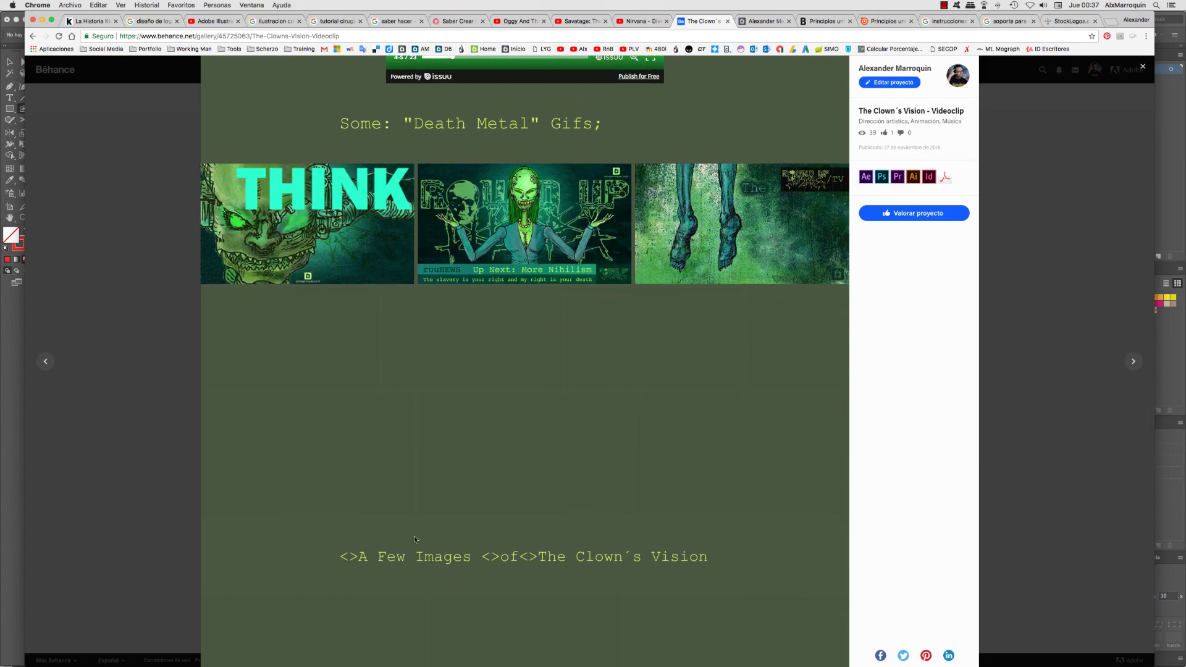
pyautogui.scroll(-11, 424, 557)
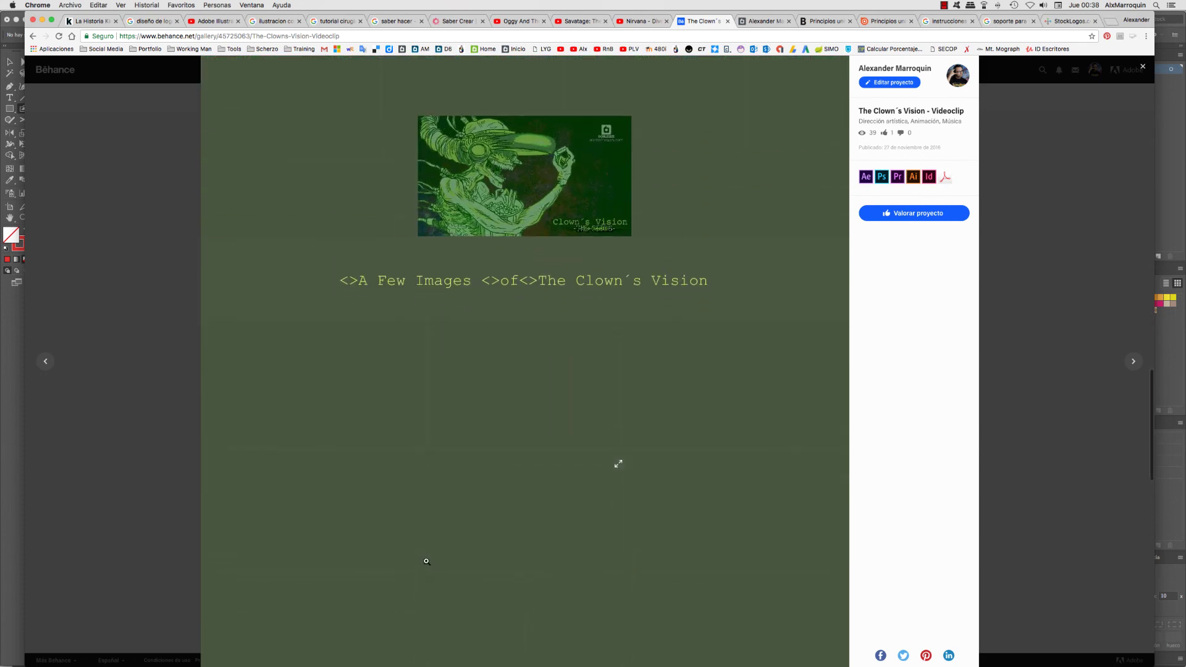
pyautogui.scroll(20, 426, 565)
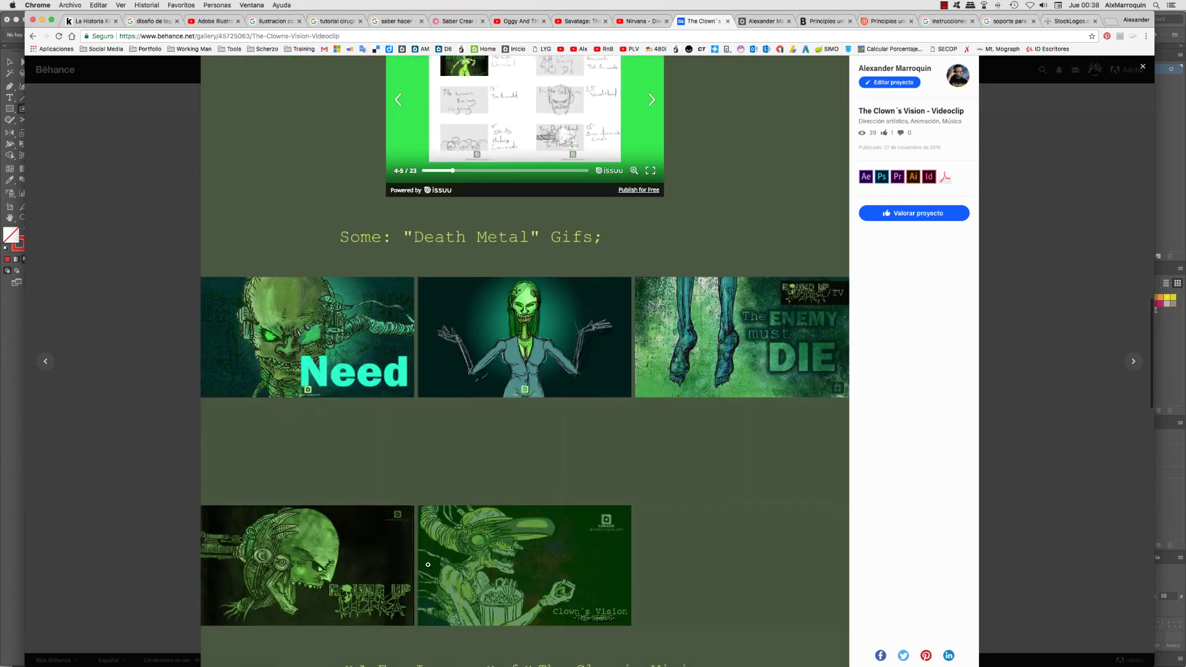
pyautogui.scroll(7, 444, 489)
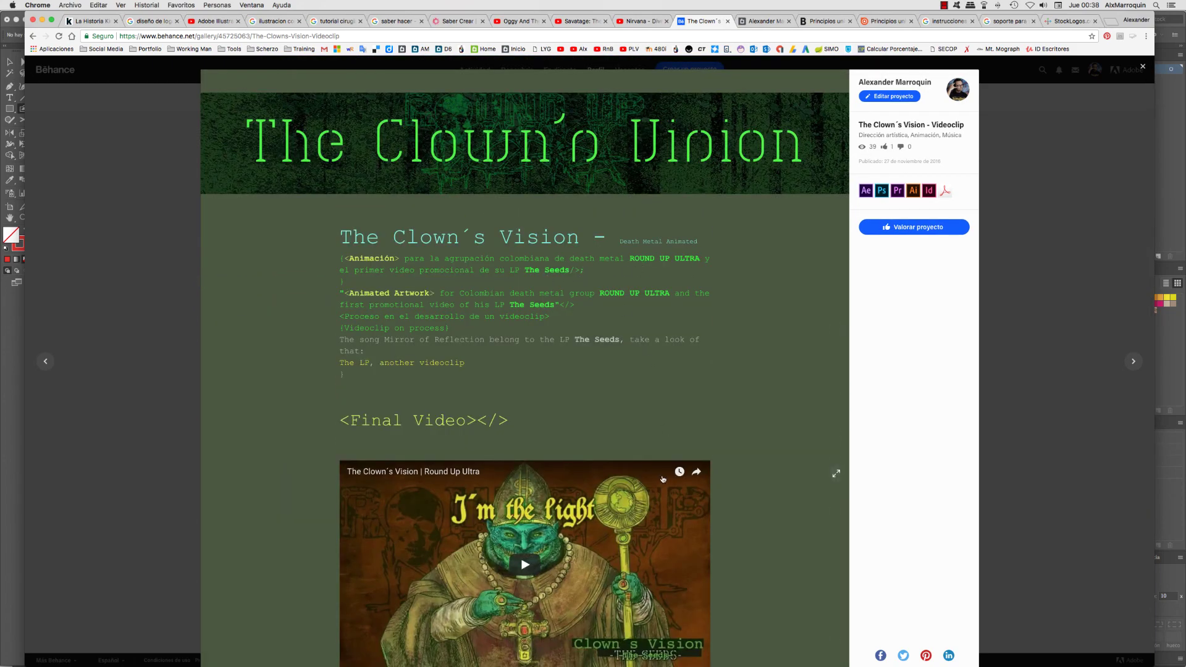
# Review the storyboard and the "Death Metal" gifs again, and return to the final video near the project's beginning
pyautogui.scroll(-20, 662, 479)
pyautogui.scroll(-1, 659, 483)
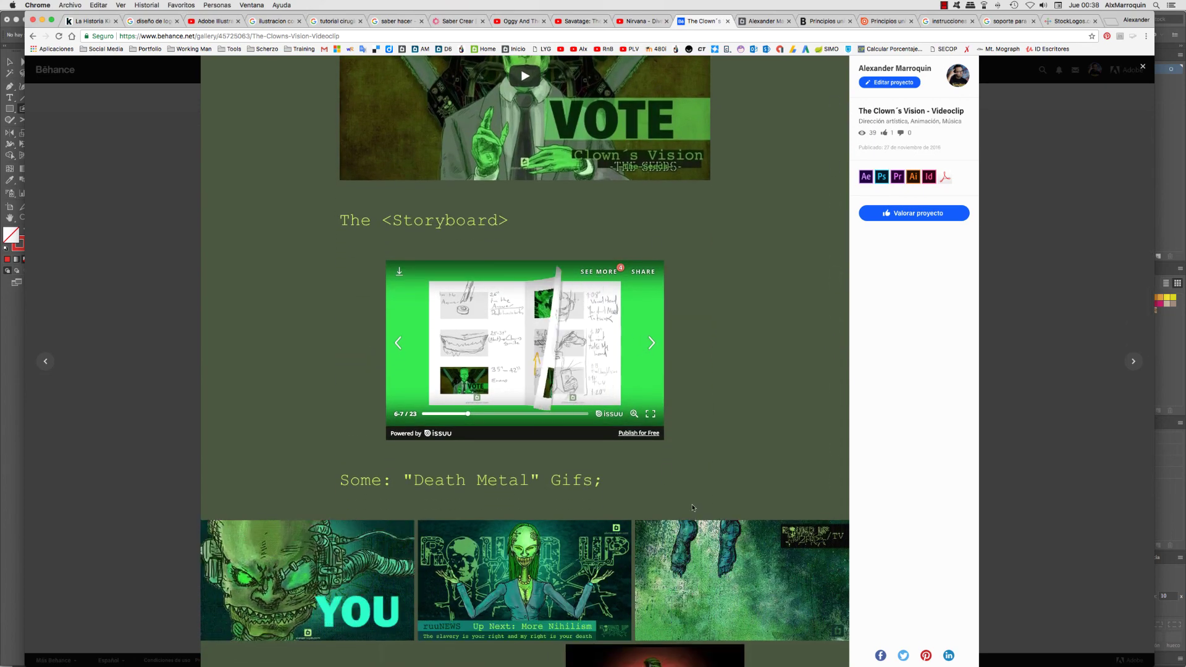
pyautogui.scroll(-7, 680, 445)
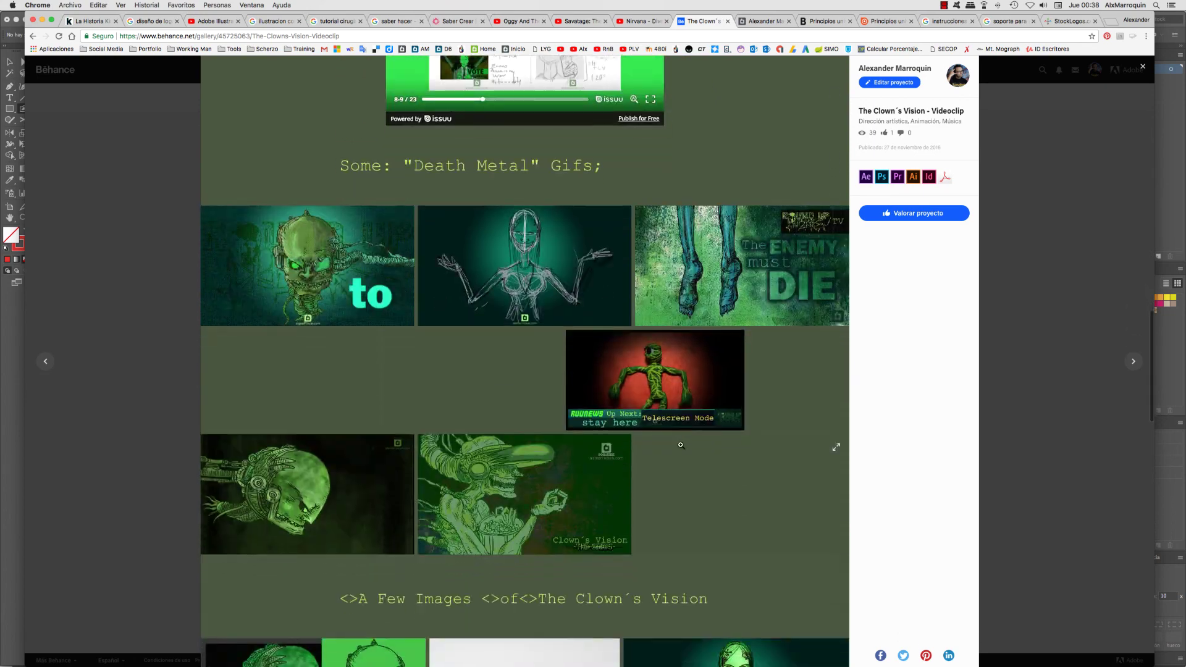
pyautogui.scroll(-1, 680, 445)
pyautogui.press('Home')
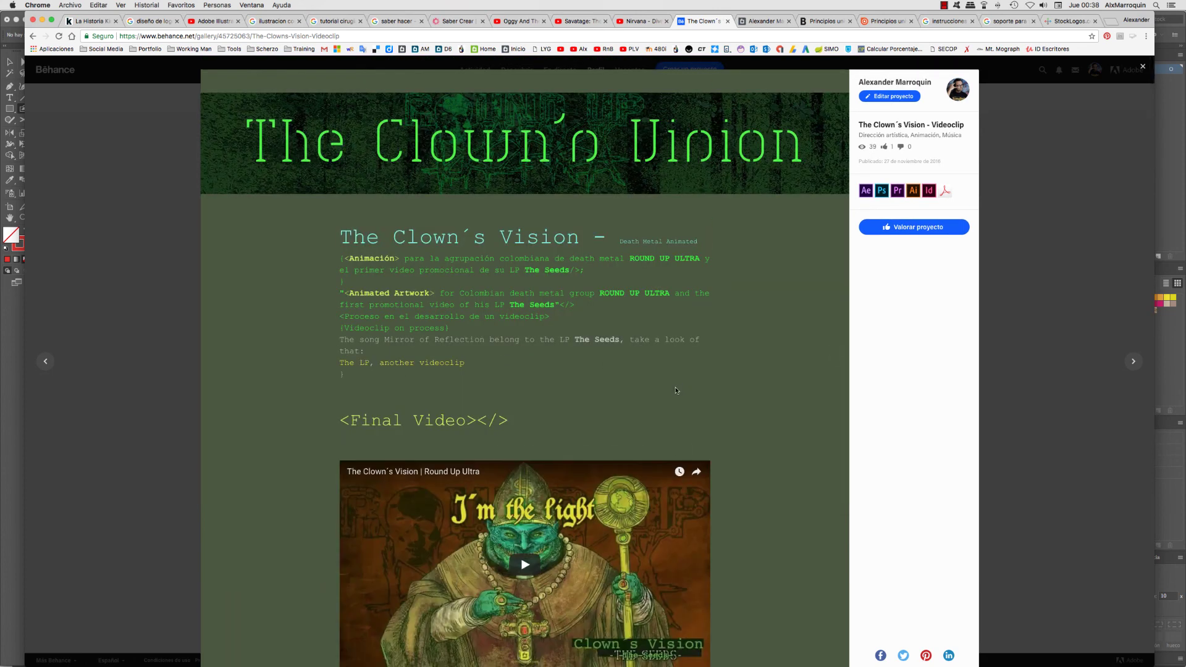
pyautogui.scroll(-5, 753, 400)
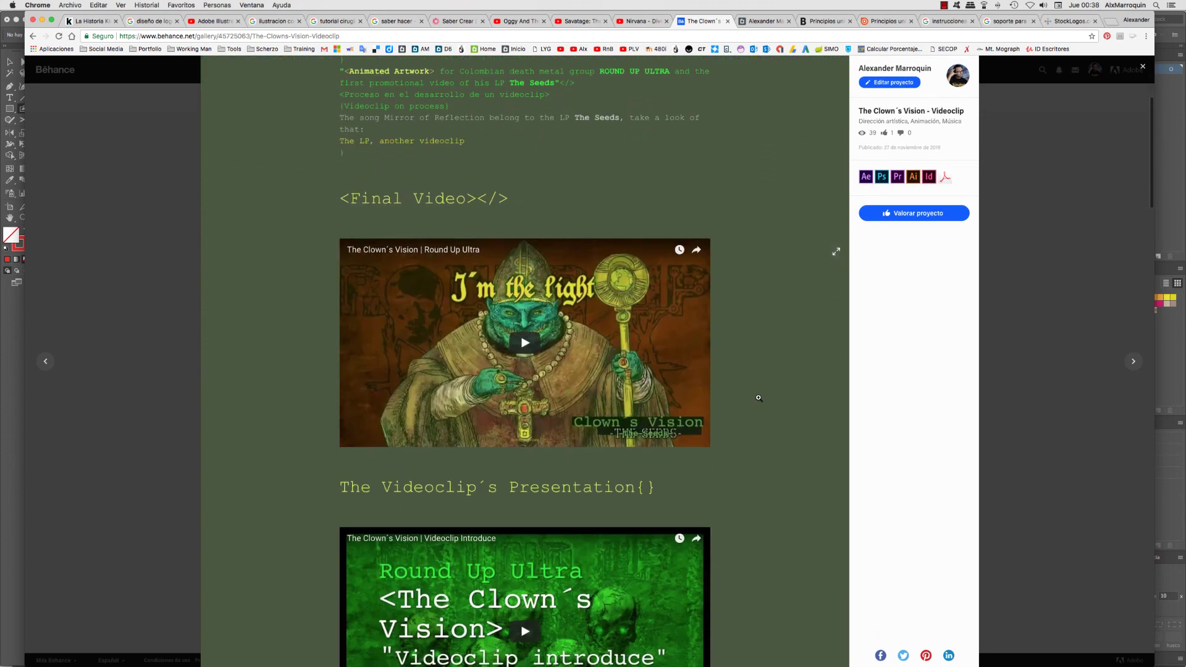